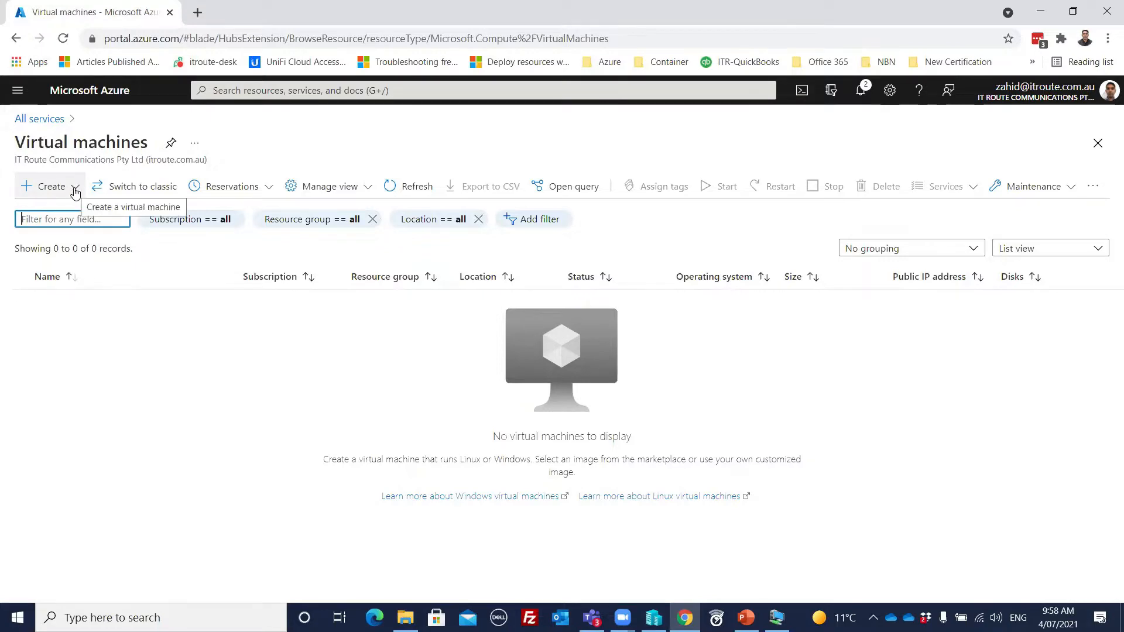
Step: Start a new Azure virtual machine and create a resource group named RG-Backup for it
{"action": "left_click", "coordinate": [75, 192]}
{"action": "left_click", "coordinate": [76, 212]}
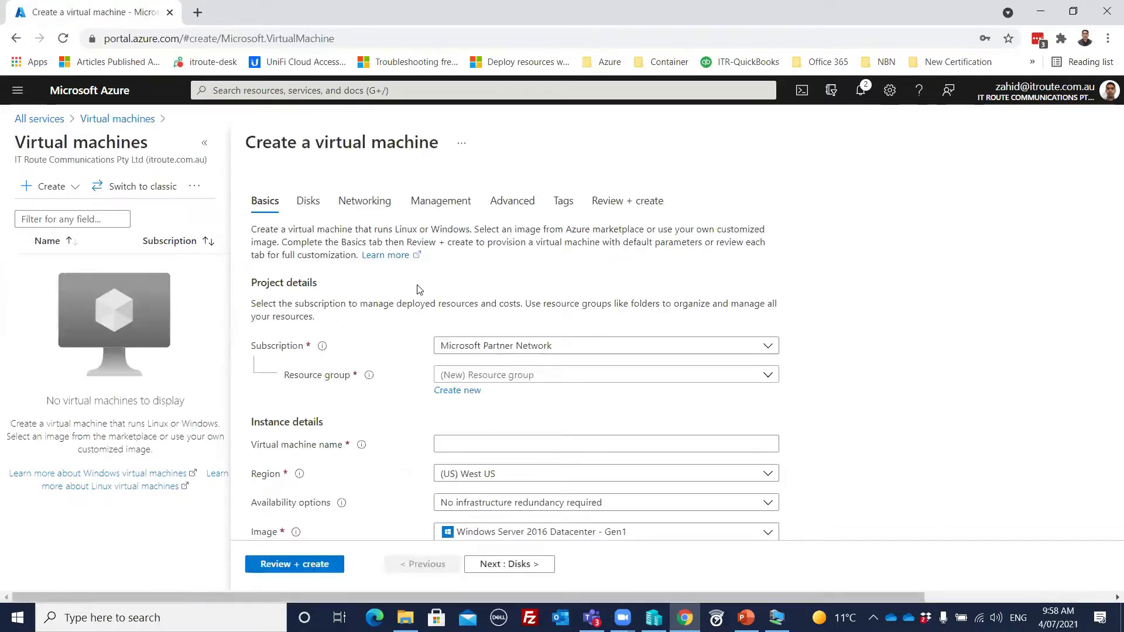
{"action": "scroll", "coordinate": [422, 291], "scroll_direction": "down", "scroll_amount": 2}
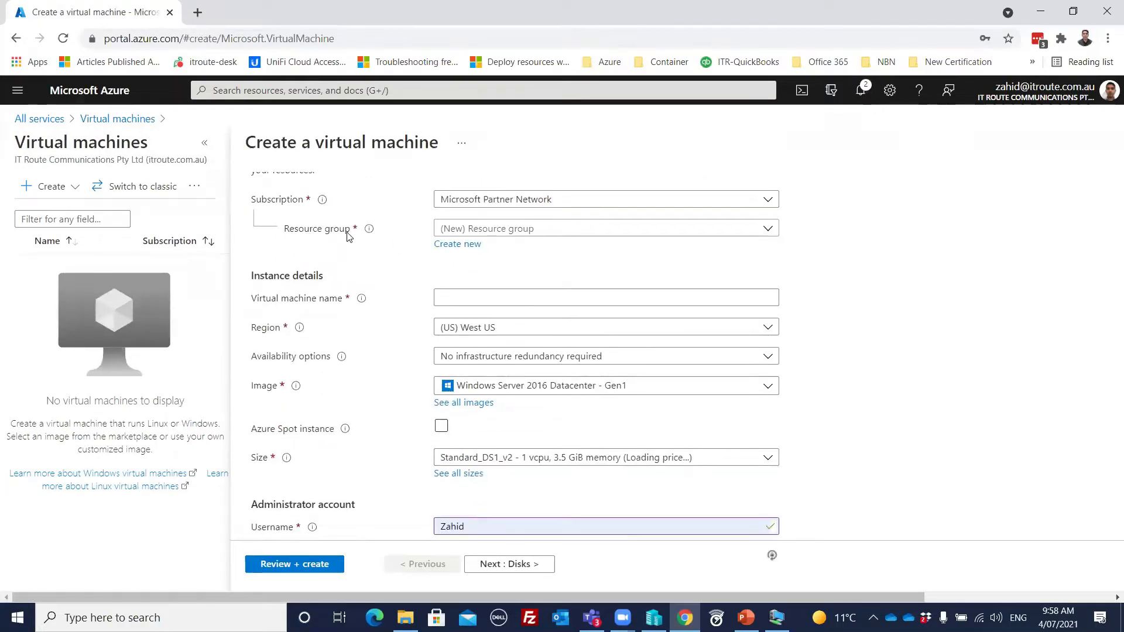
{"action": "left_click", "coordinate": [460, 246]}
{"action": "left_click", "coordinate": [478, 340]}
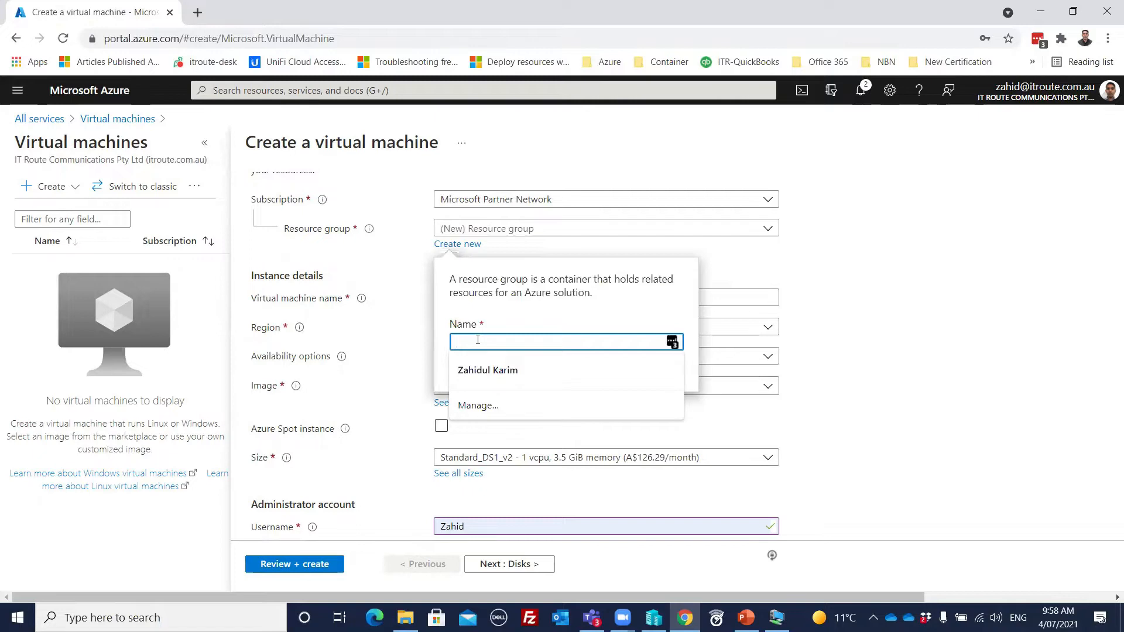
{"action": "type", "text": "RG-Backup"}
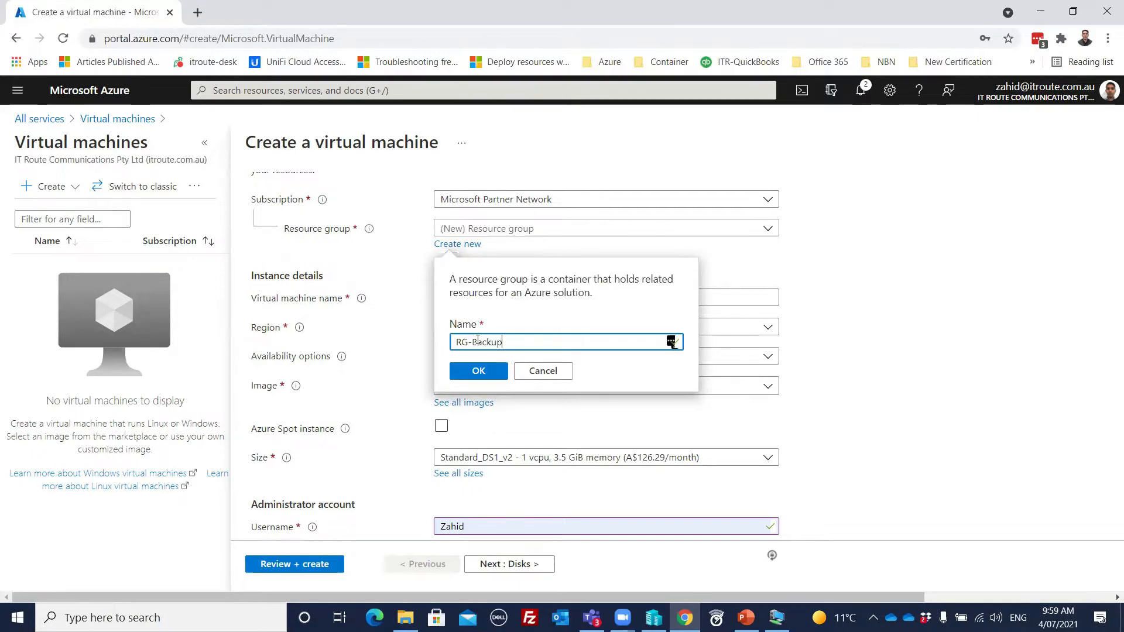
{"action": "left_click", "coordinate": [479, 375]}
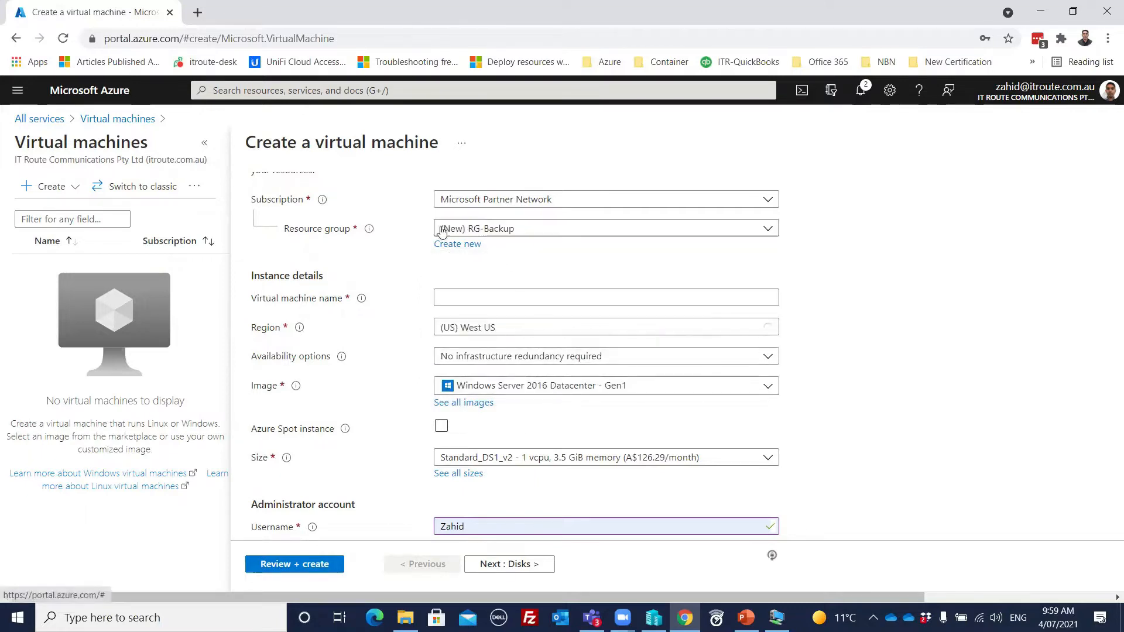
Step: Set the virtual machine's region to (US) East US and name the machine myvm1
{"action": "left_click", "coordinate": [510, 333]}
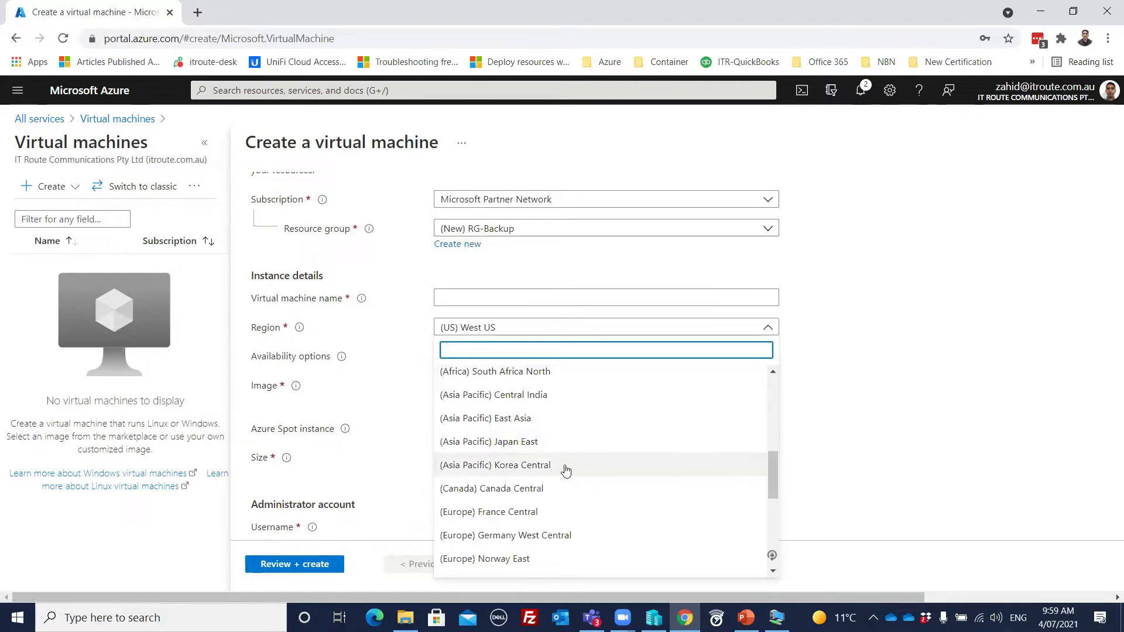
{"action": "left_click_drag", "start_coordinate": [774, 491], "coordinate": [772, 386]}
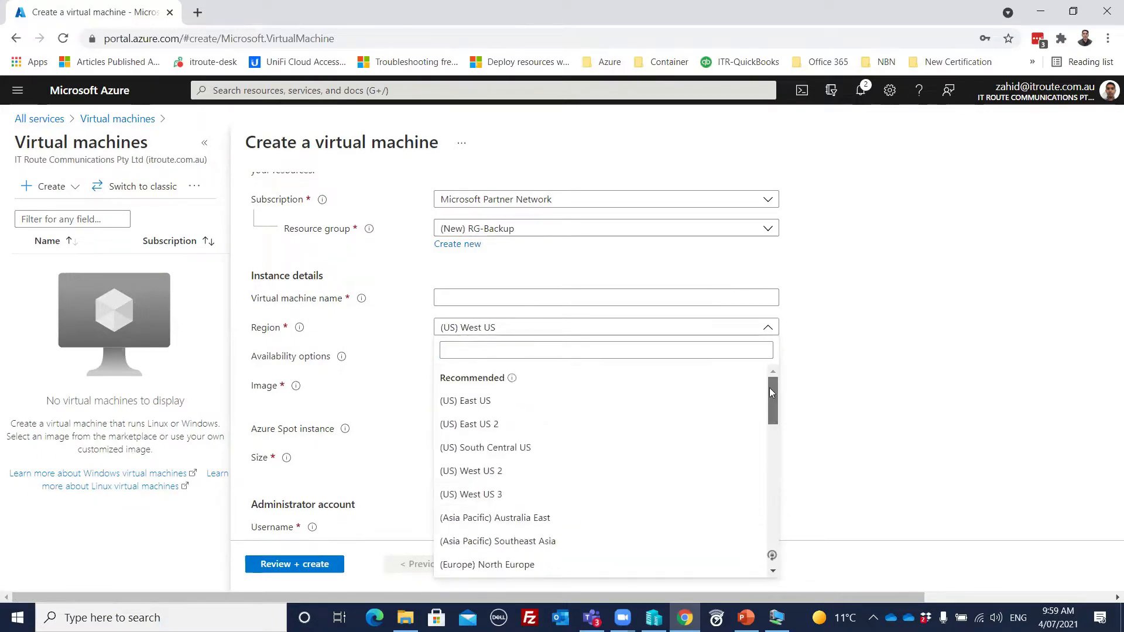
{"action": "left_click", "coordinate": [501, 403]}
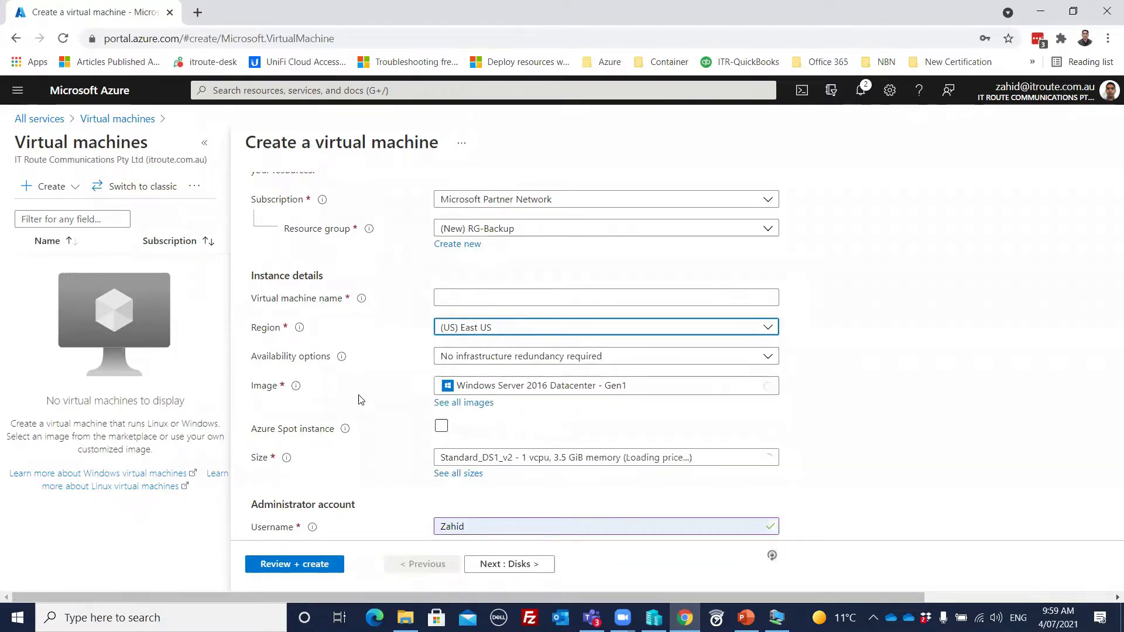
{"action": "left_click", "coordinate": [441, 295]}
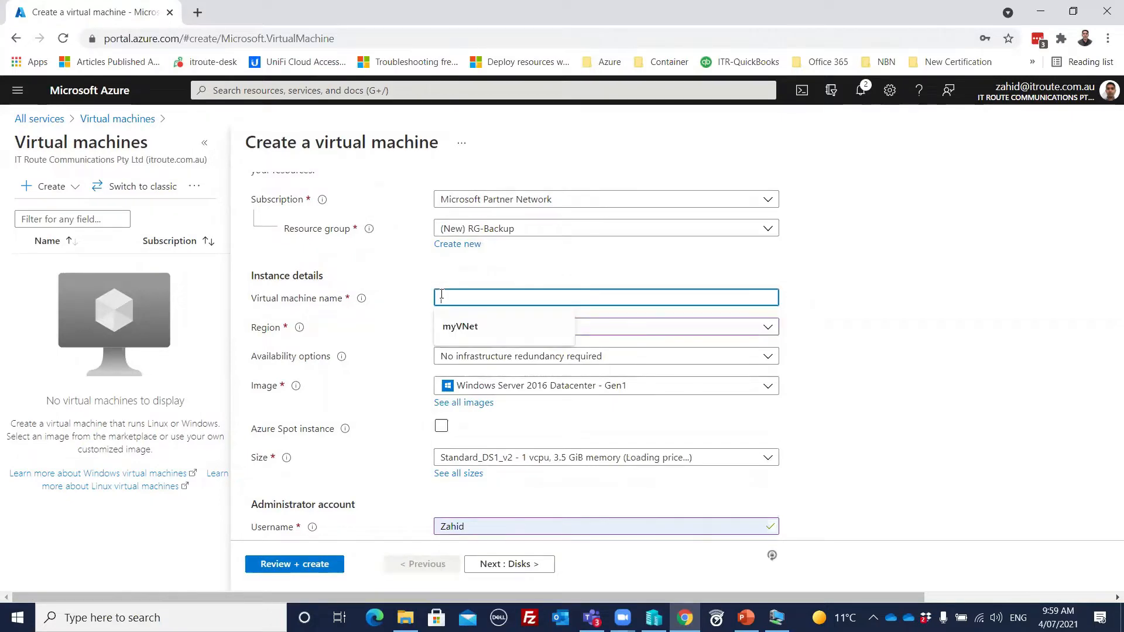
{"action": "type", "text": "myvm1"}
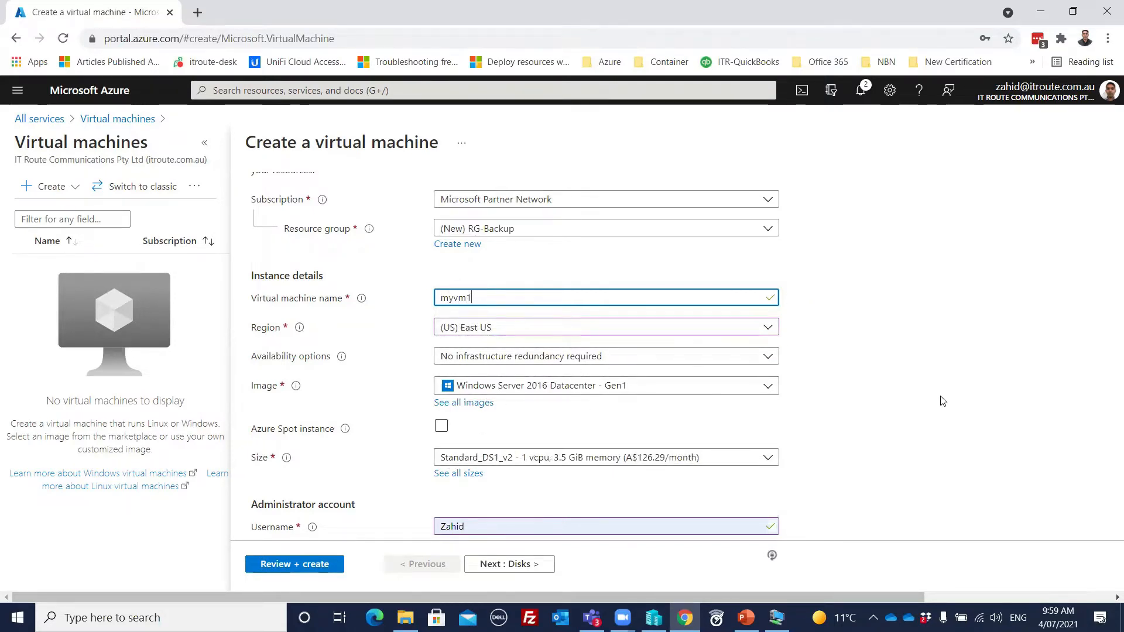
Step: Fill in the administrator account's password confirmation from the saved credentials
{"action": "scroll", "coordinate": [925, 389], "scroll_direction": "down", "scroll_amount": 3}
{"action": "left_click", "coordinate": [516, 441]}
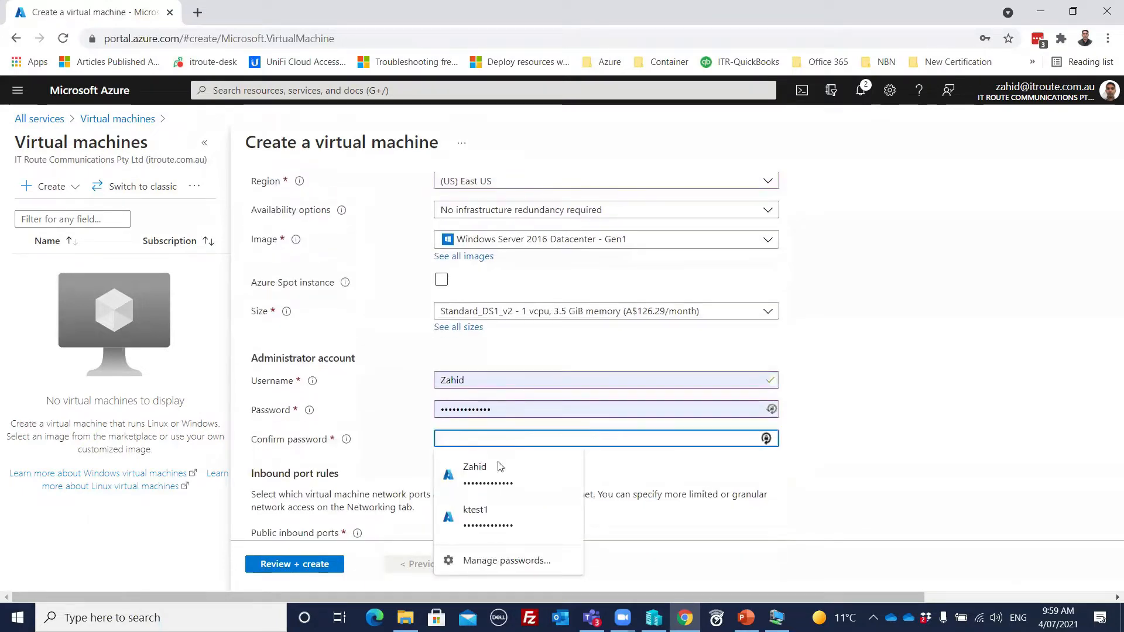
{"action": "left_click", "coordinate": [508, 475]}
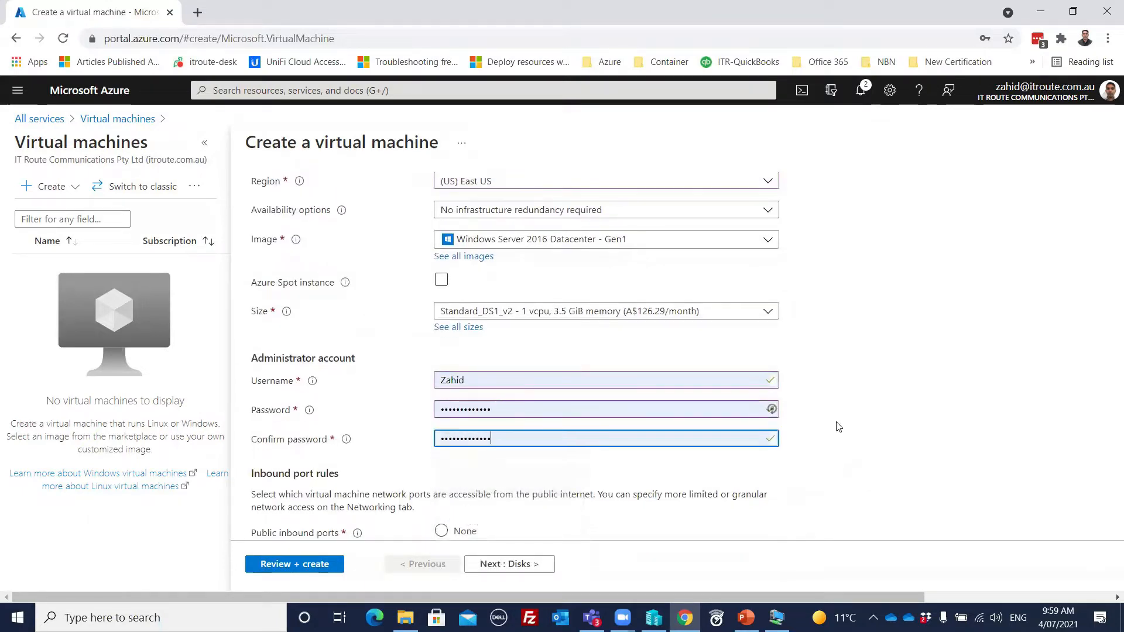
Step: Review the virtual machine's basic settings, including inbound ports and licensing, and validate and create the machine
{"action": "scroll", "coordinate": [836, 429], "scroll_direction": "down", "scroll_amount": 2}
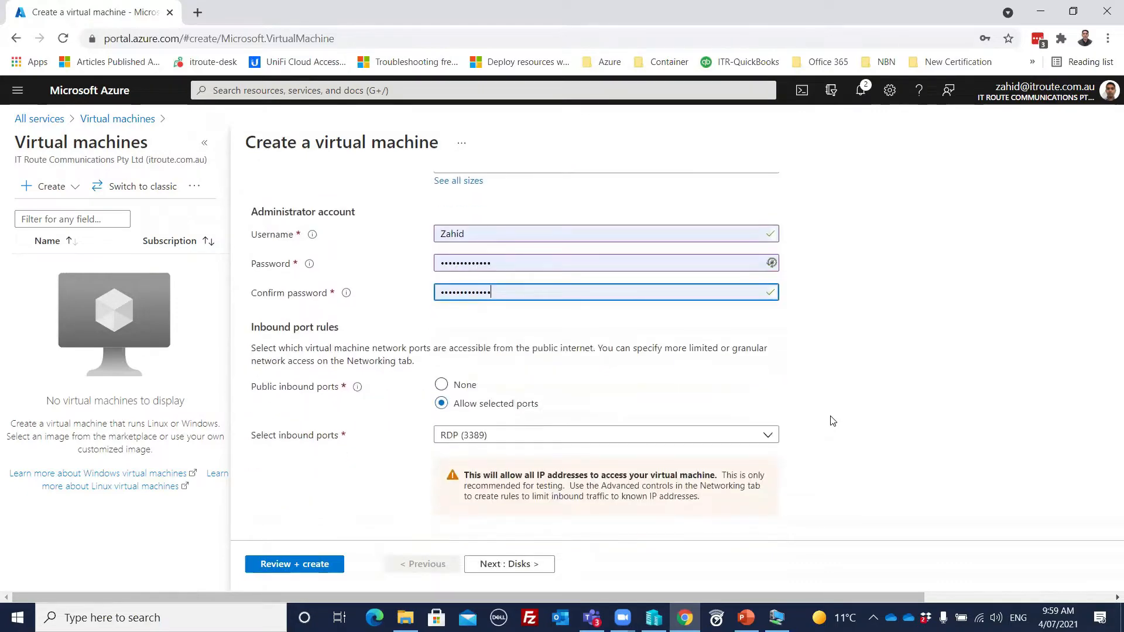
{"action": "scroll", "coordinate": [831, 417], "scroll_direction": "up", "scroll_amount": 4}
{"action": "scroll", "coordinate": [831, 415], "scroll_direction": "up", "scroll_amount": 4}
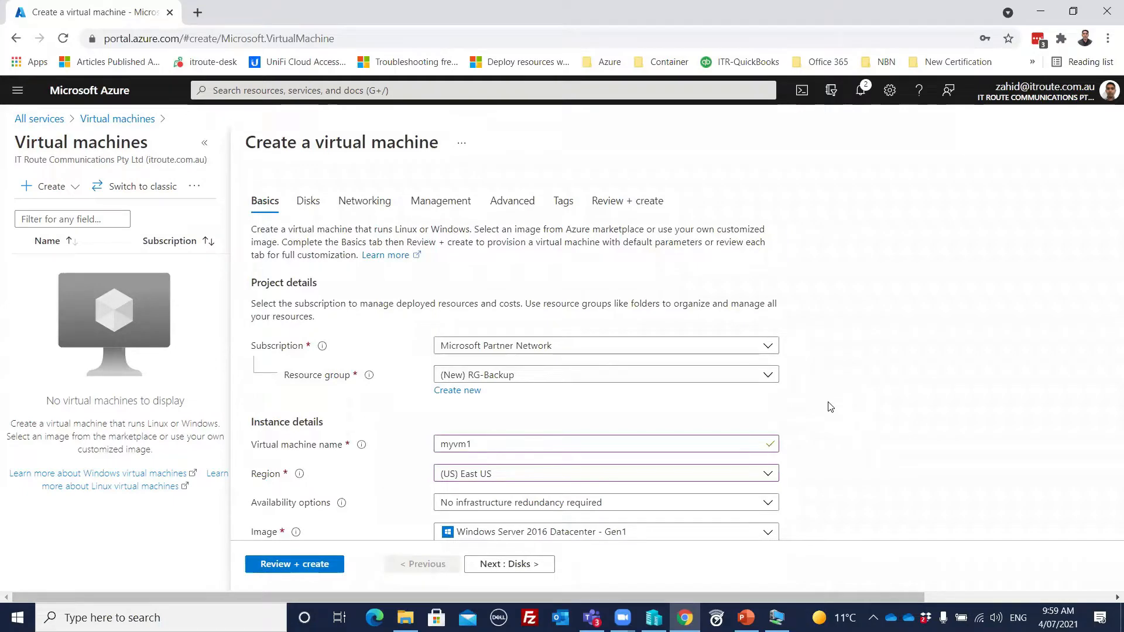
{"action": "scroll", "coordinate": [830, 406], "scroll_direction": "down", "scroll_amount": 7}
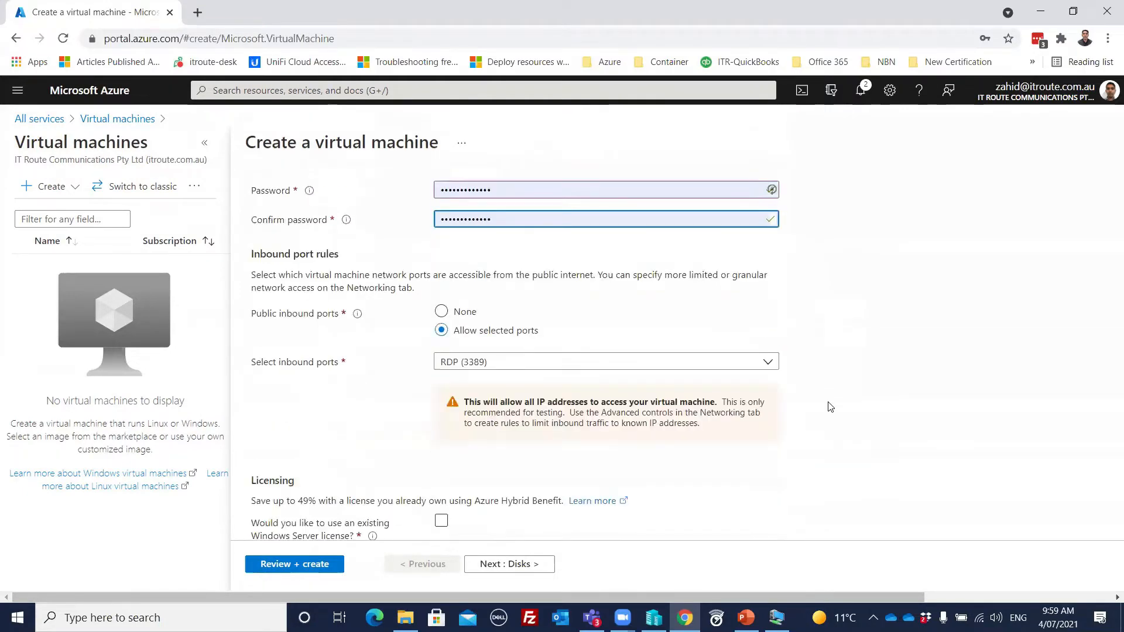
{"action": "scroll", "coordinate": [830, 406], "scroll_direction": "down", "scroll_amount": 1}
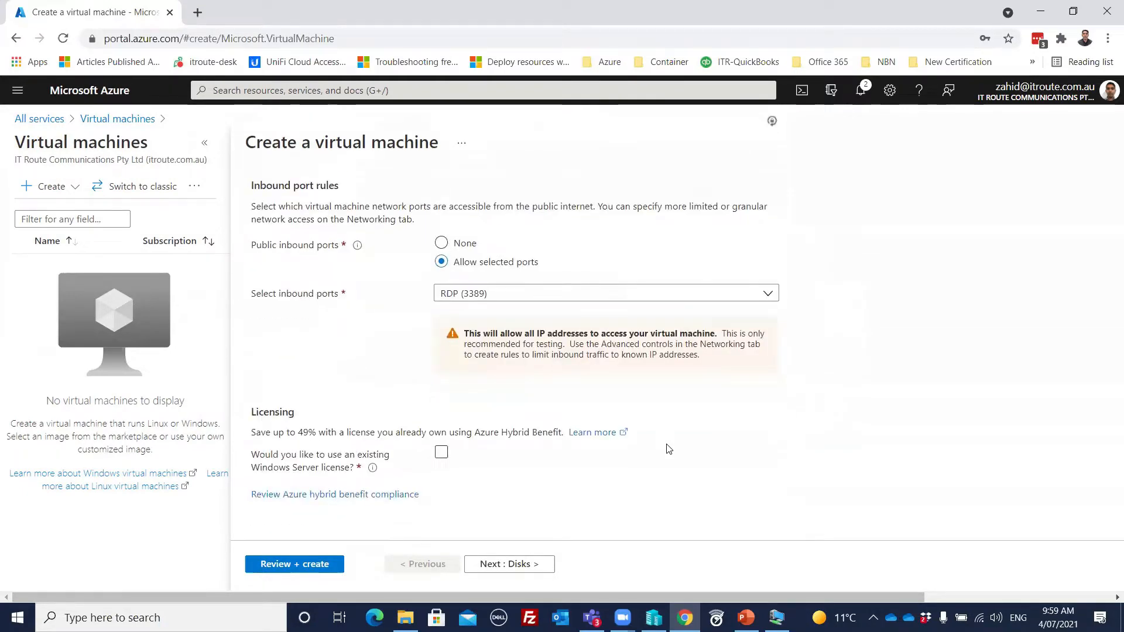
{"action": "left_click", "coordinate": [293, 565]}
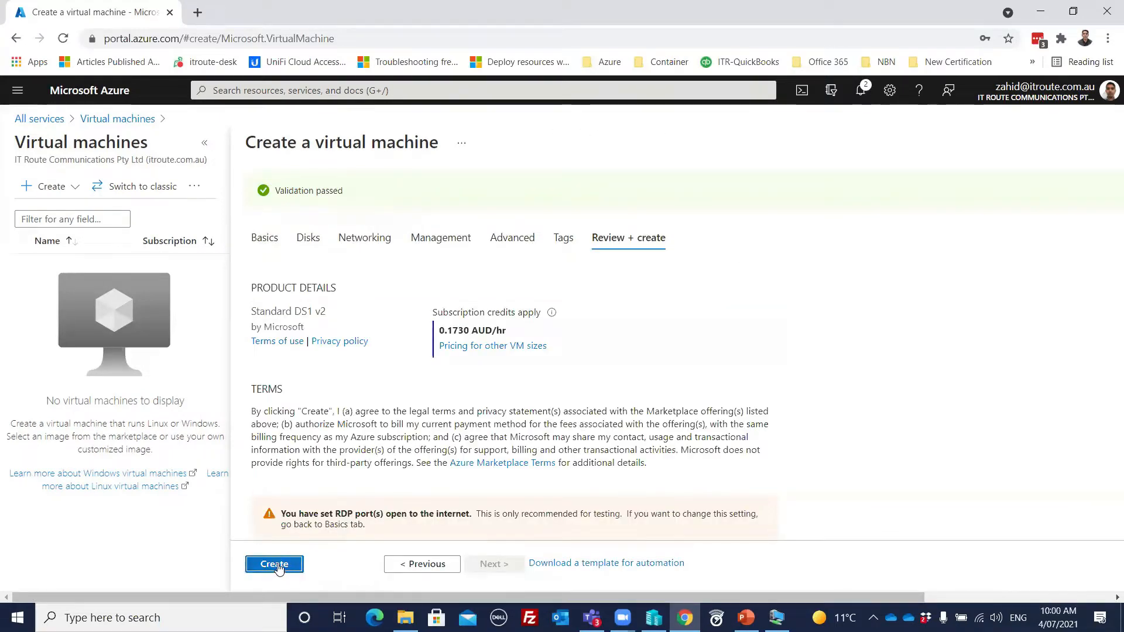
{"action": "left_click", "coordinate": [278, 568]}
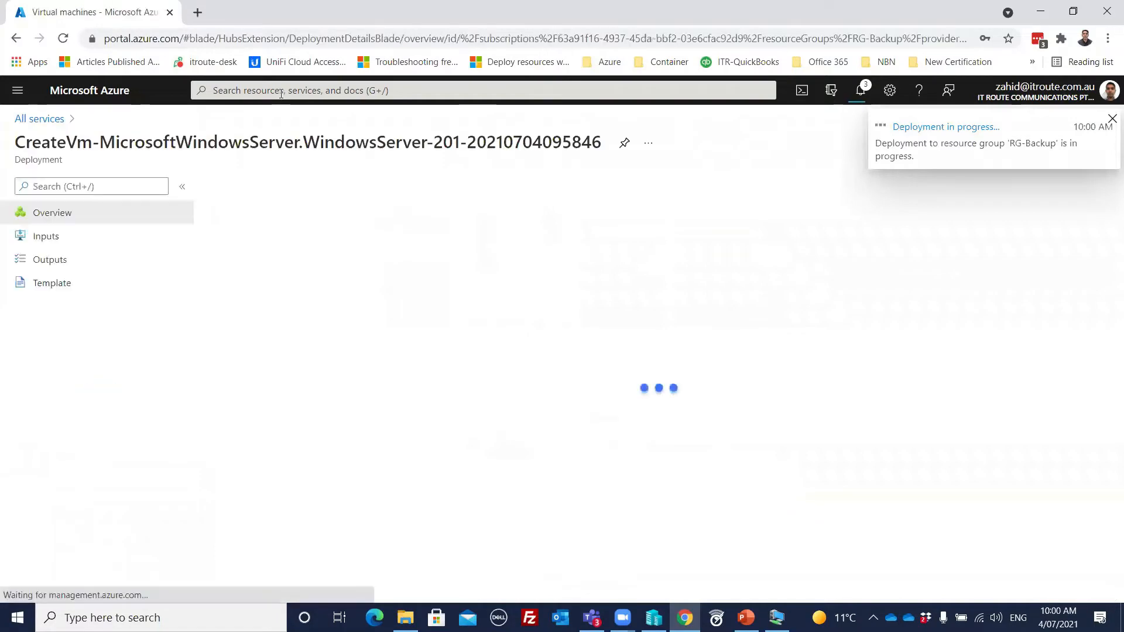
Step: Start creating a storage account and assign it to the RG-Backup resource group
{"action": "left_click", "coordinate": [305, 91]}
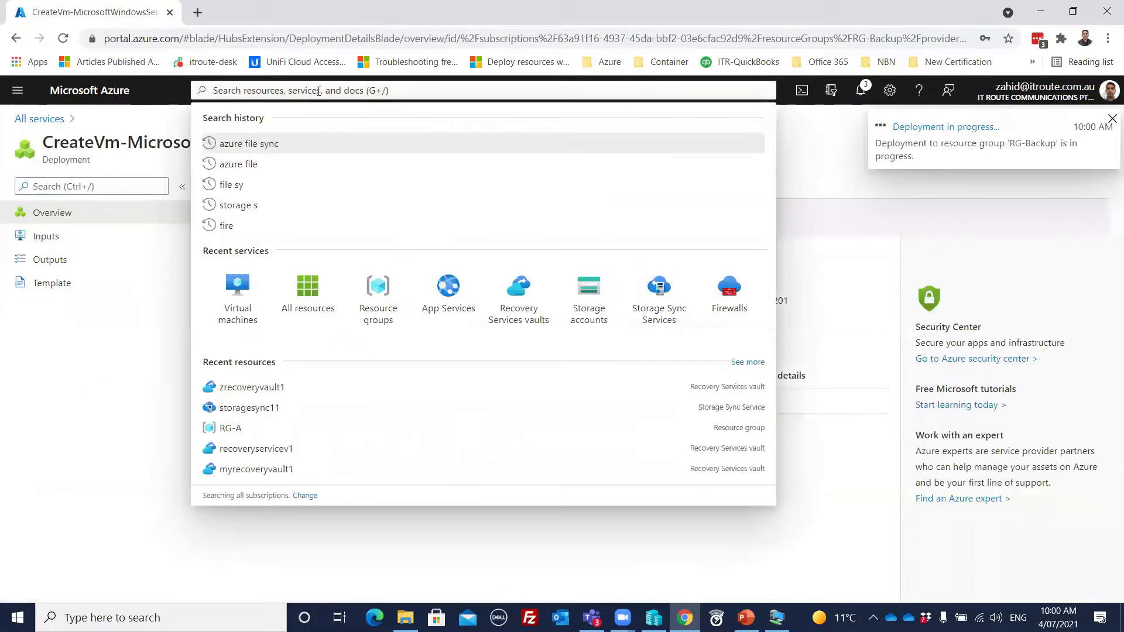
{"action": "left_click", "coordinate": [18, 90]}
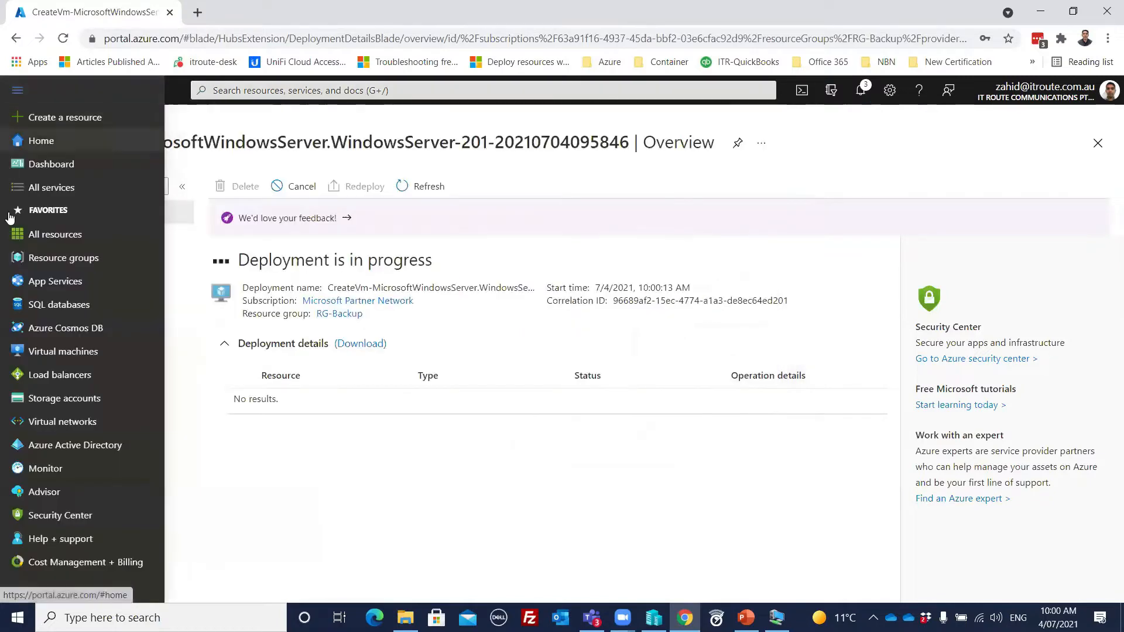
{"action": "left_click", "coordinate": [56, 399]}
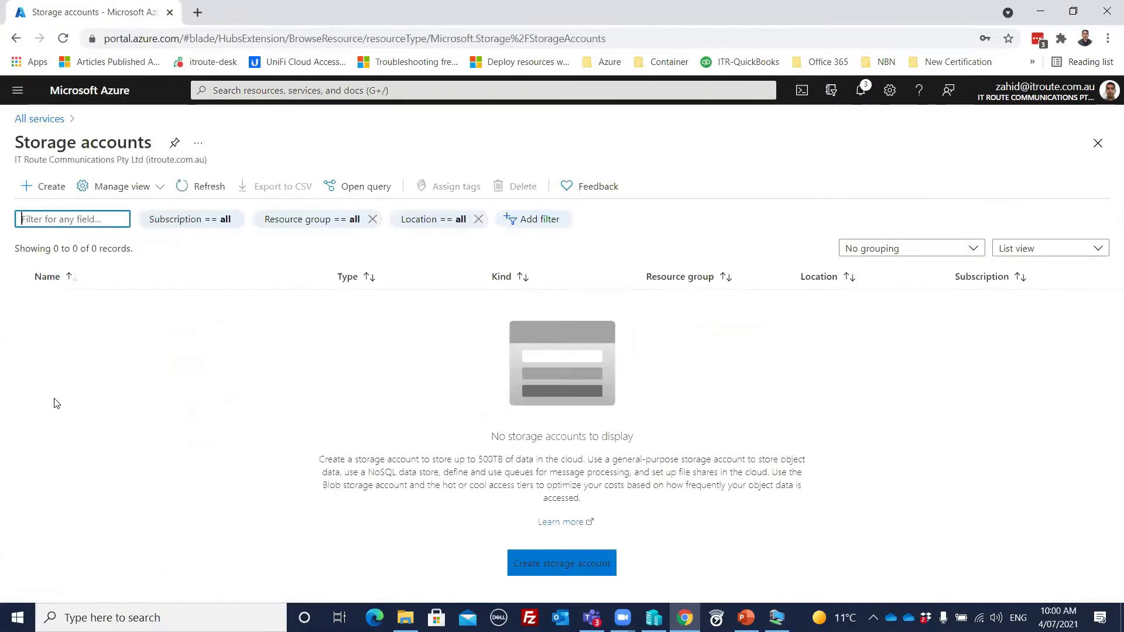
{"action": "left_click", "coordinate": [43, 189]}
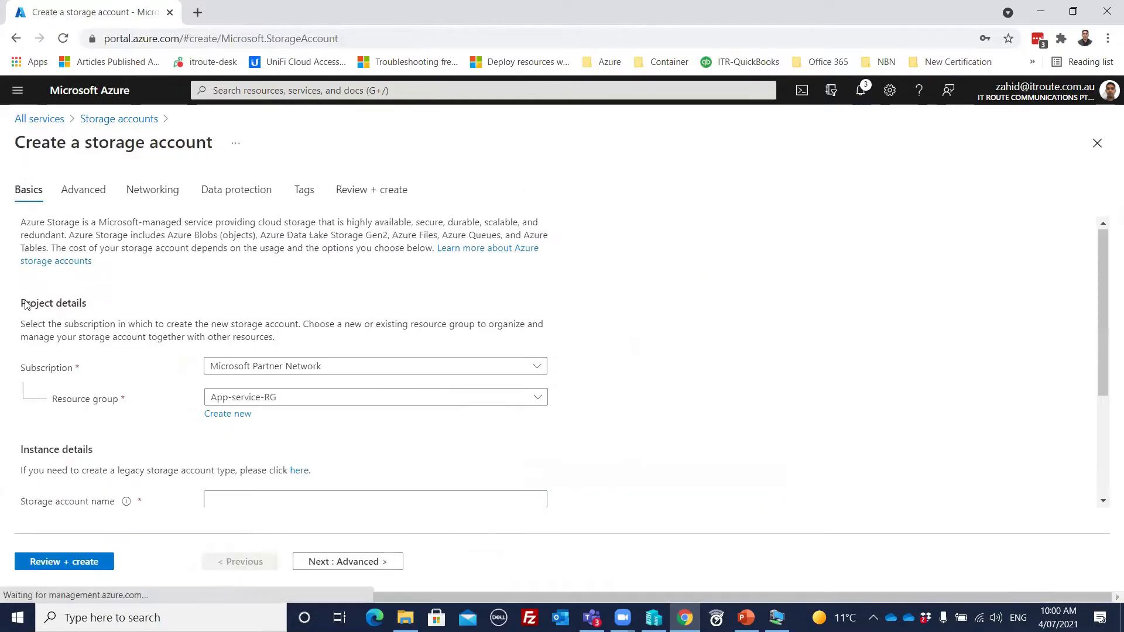
{"action": "scroll", "coordinate": [353, 258], "scroll_direction": "down", "scroll_amount": 3}
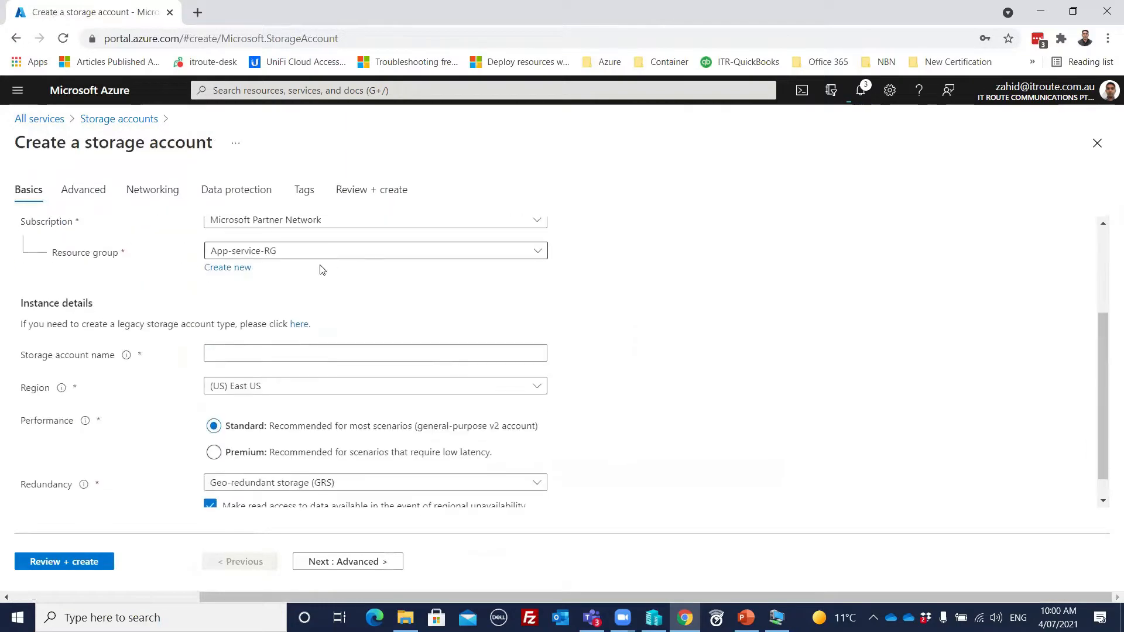
{"action": "left_click", "coordinate": [287, 256]}
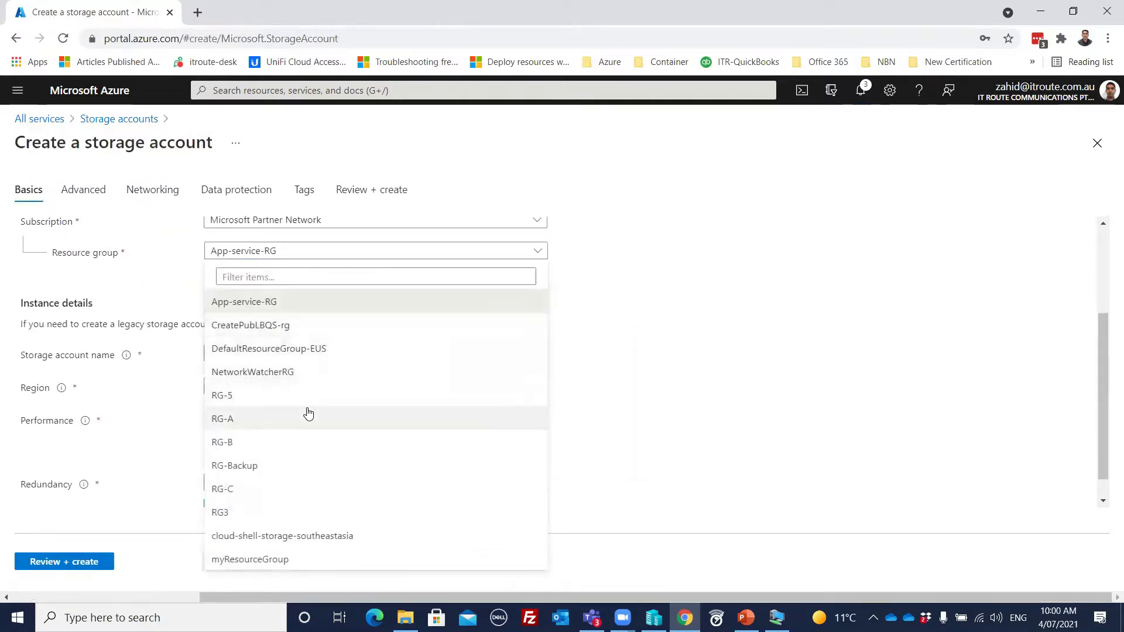
{"action": "left_click", "coordinate": [246, 467]}
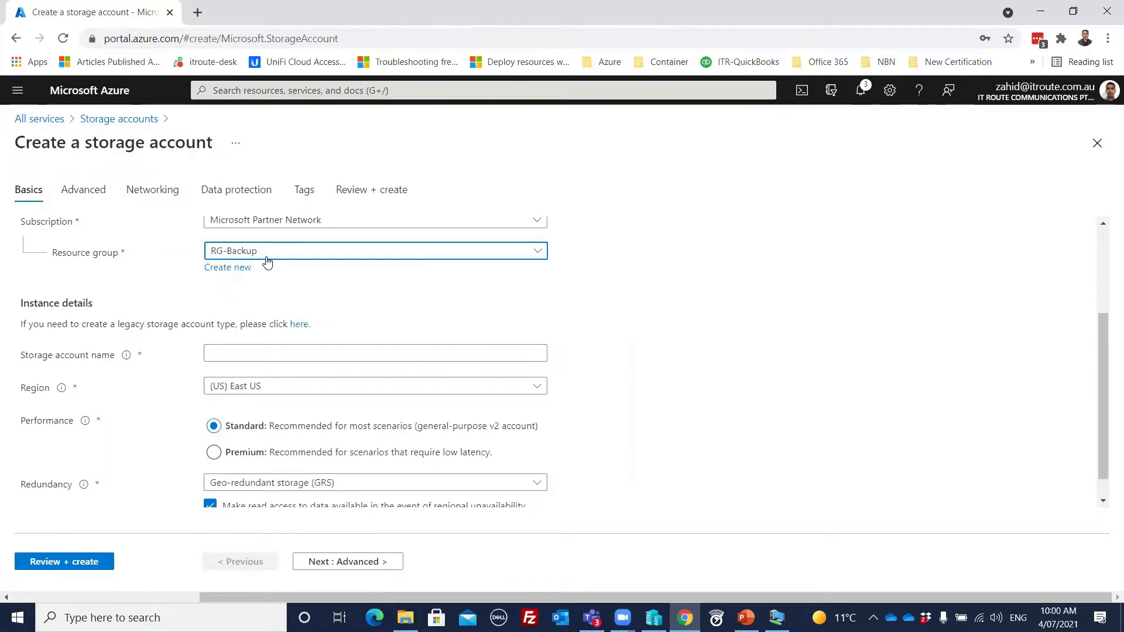
Step: Try mystorage001 and mystorage121 as the storage account name
{"action": "left_click", "coordinate": [235, 354]}
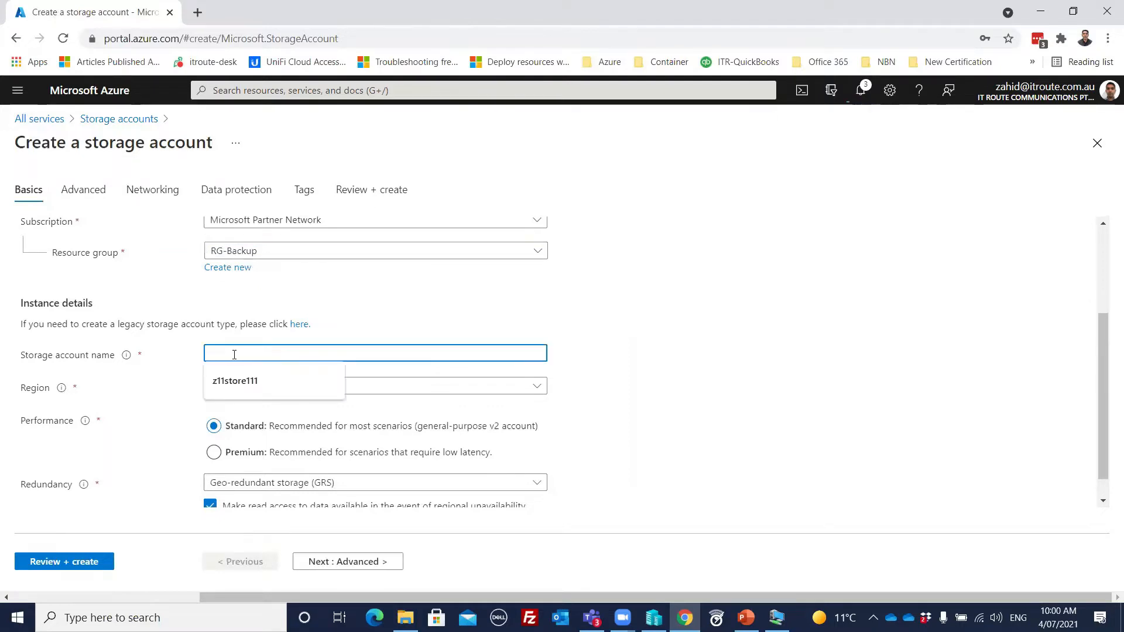
{"action": "type", "text": "mystorage1"}
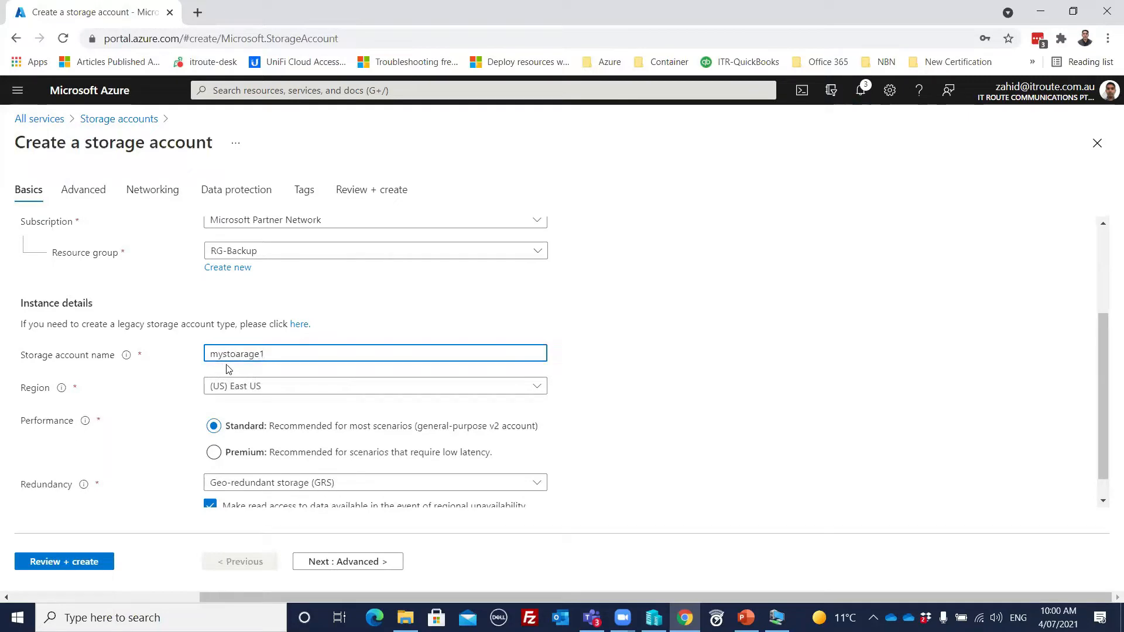
{"action": "key", "text": "BackSpace"}
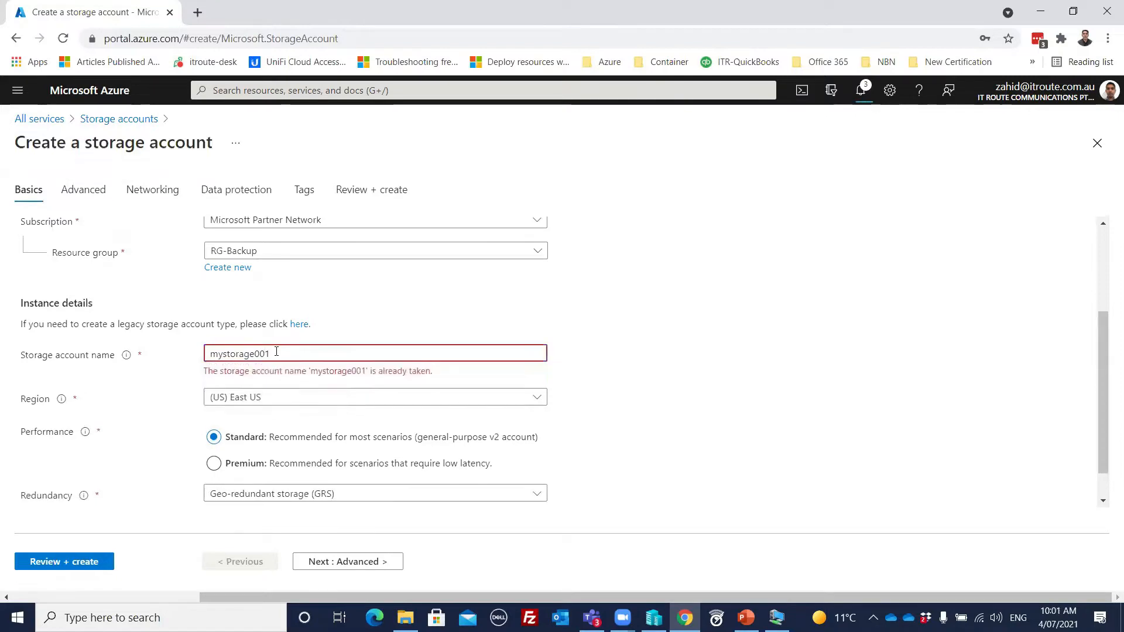
{"action": "left_click_drag", "start_coordinate": [259, 354], "coordinate": [257, 354]}
{"action": "type", "text": "121"}
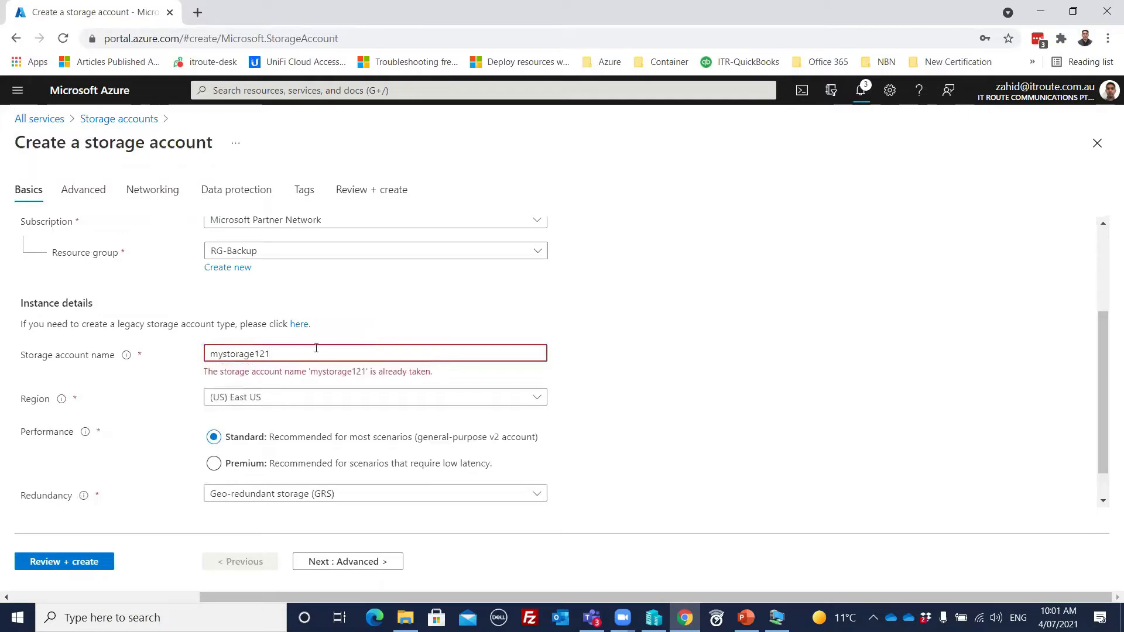
Step: Replace the storage account name with zstorage01
{"action": "left_click_drag", "start_coordinate": [270, 353], "coordinate": [199, 355]}
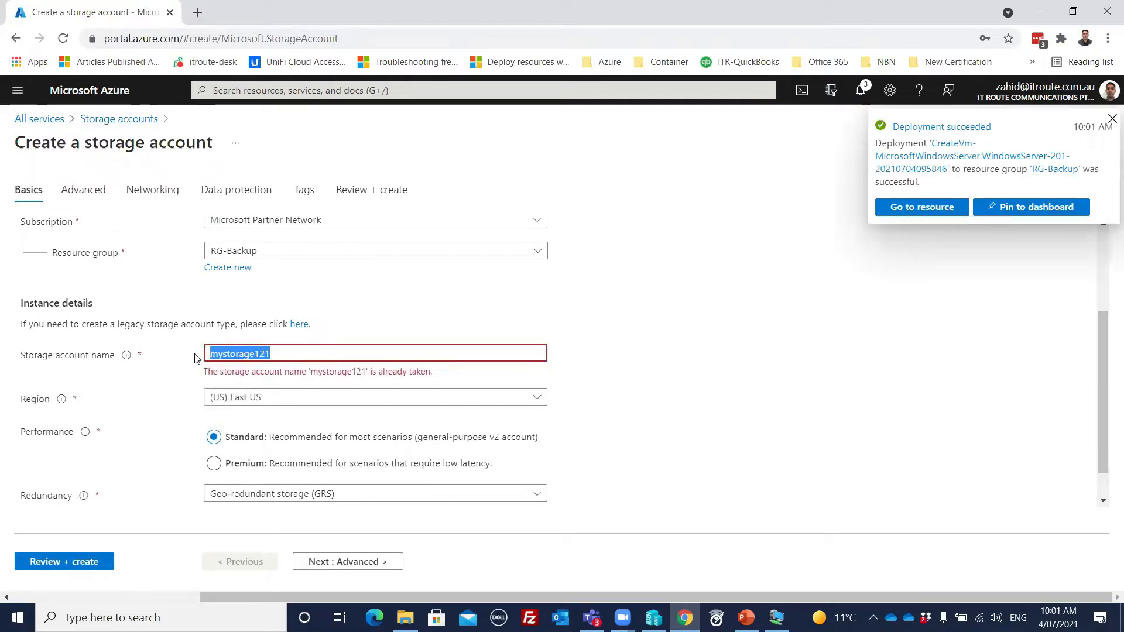
{"action": "type", "text": "zstorage"}
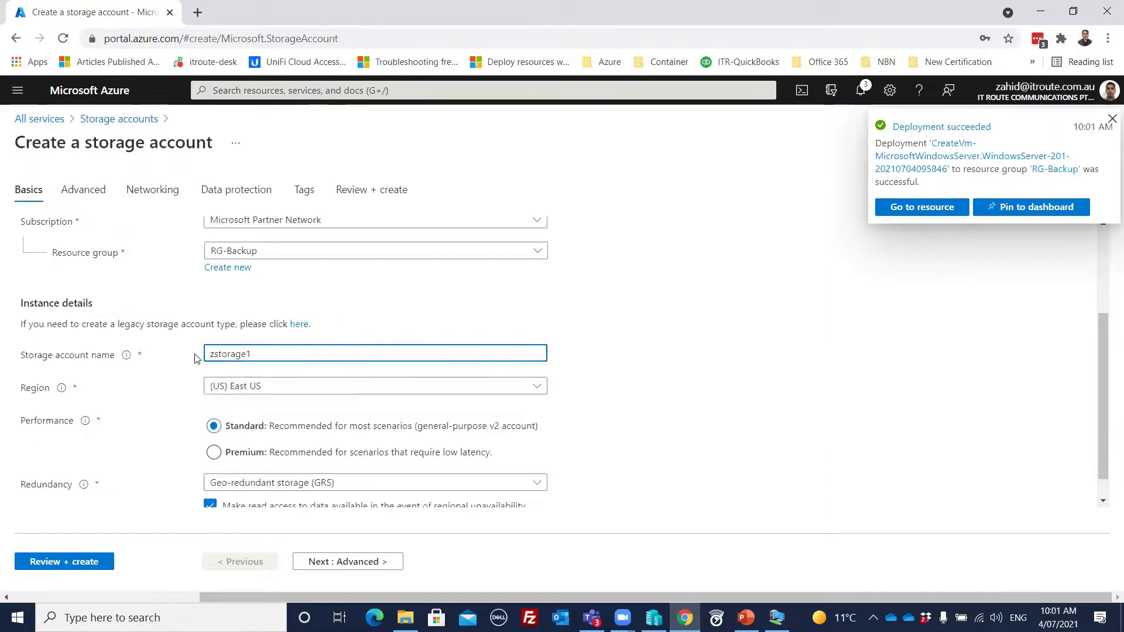
{"action": "type", "text": "11"}
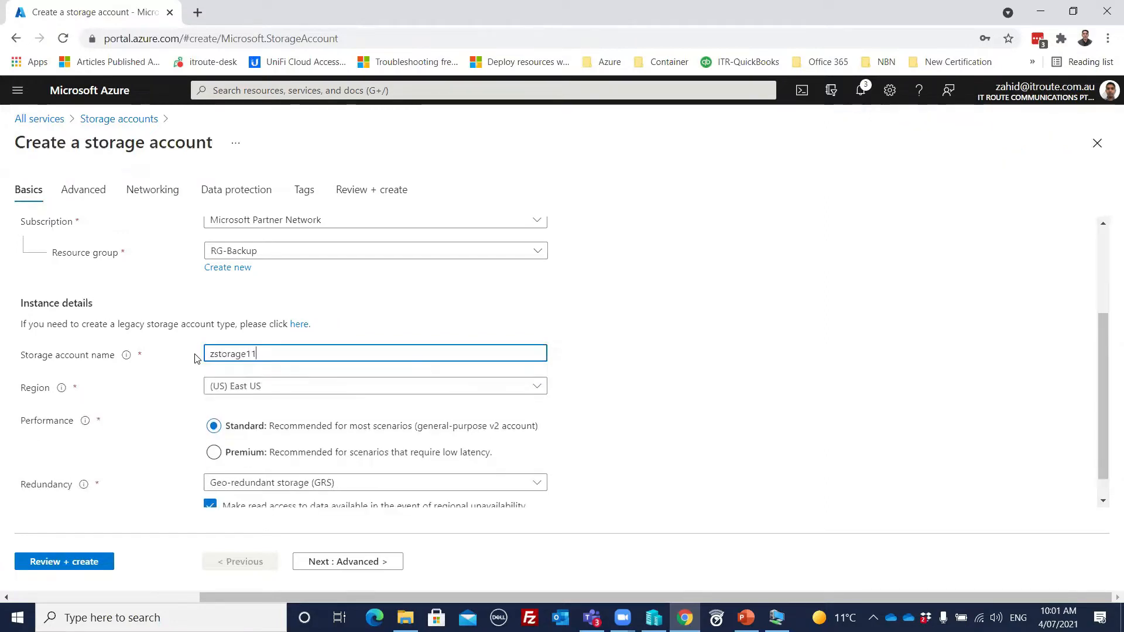
{"action": "type", "text": "11"}
{"action": "key", "text": "BackSpace"}
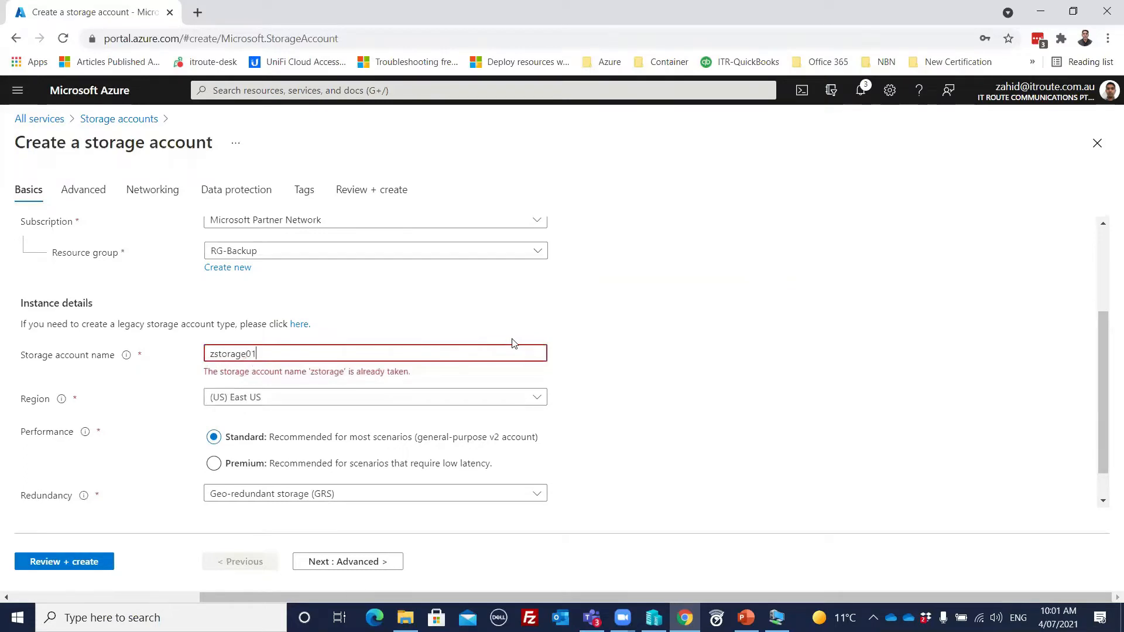
{"action": "left_click", "coordinate": [730, 294]}
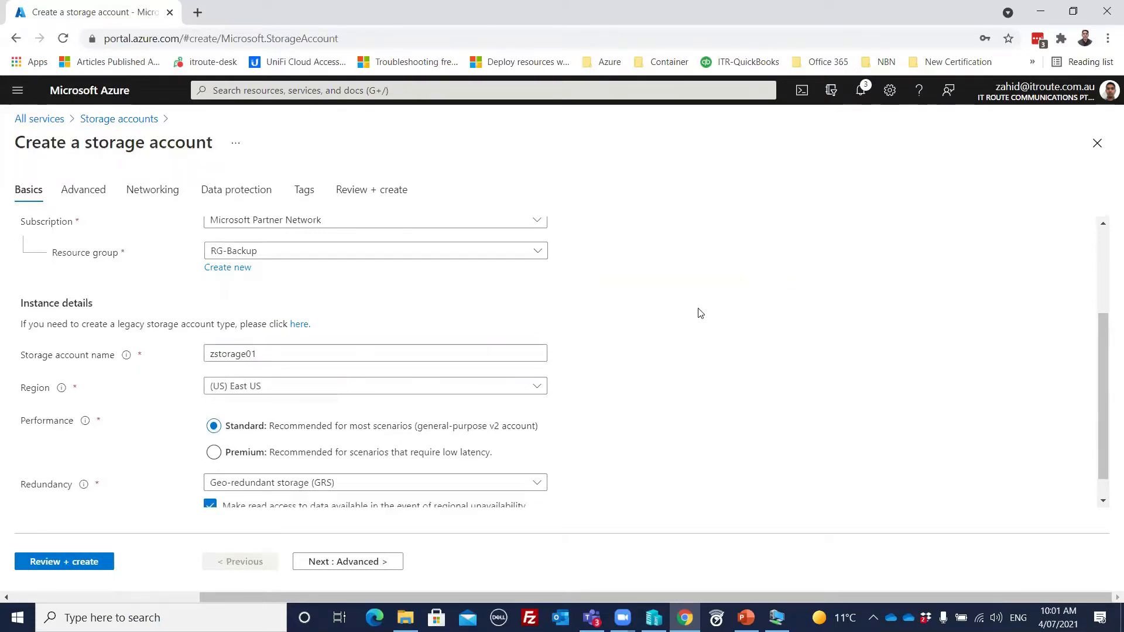
{"action": "scroll", "coordinate": [682, 320], "scroll_direction": "down", "scroll_amount": 1}
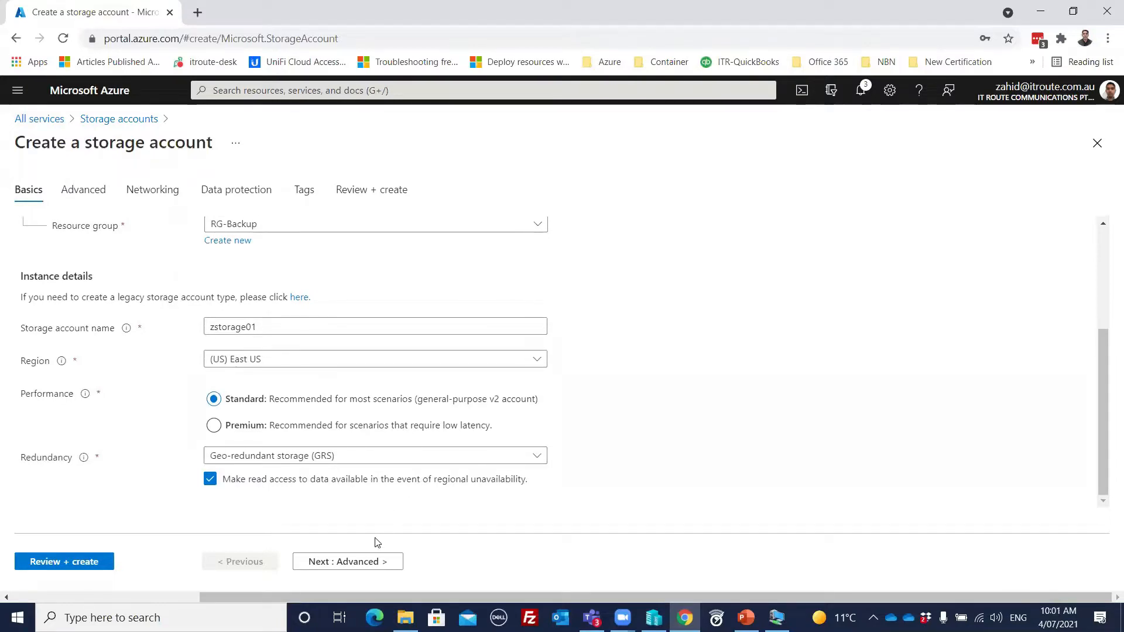
Step: Validate and create the zstorage01 storage account, and open the deployed resource
{"action": "left_click", "coordinate": [65, 563]}
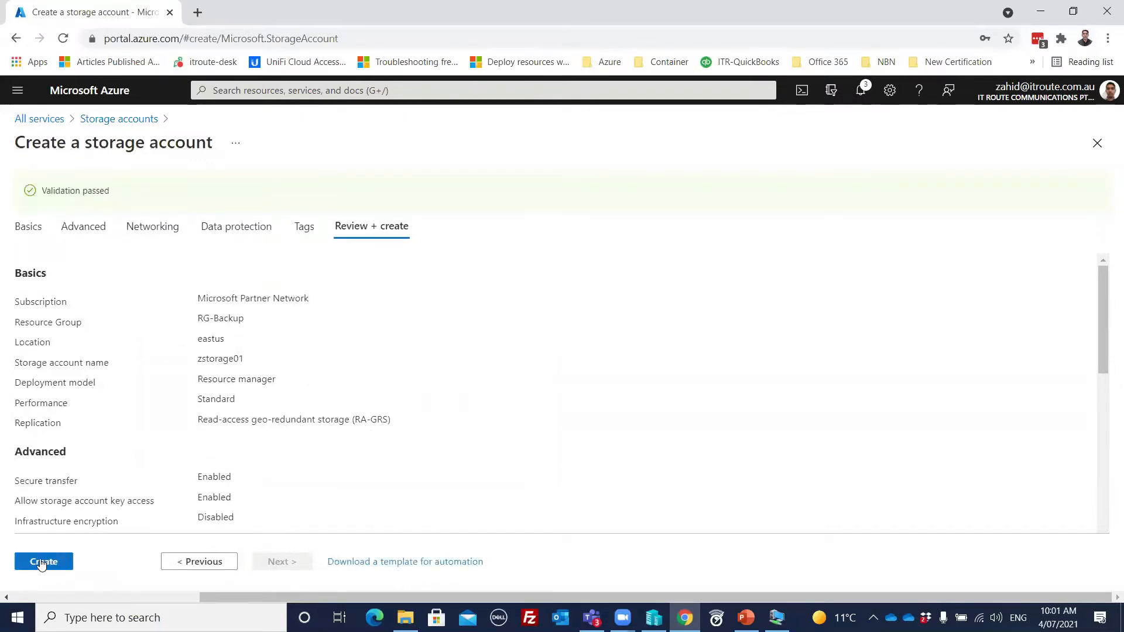
{"action": "left_click", "coordinate": [43, 561]}
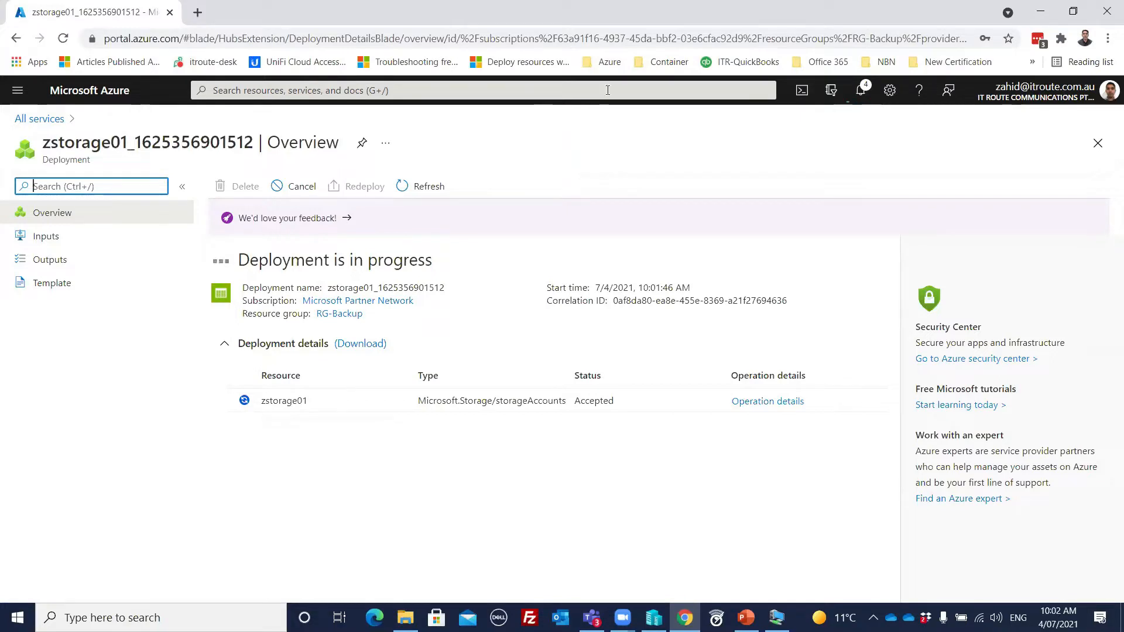
{"action": "left_click", "coordinate": [497, 94]}
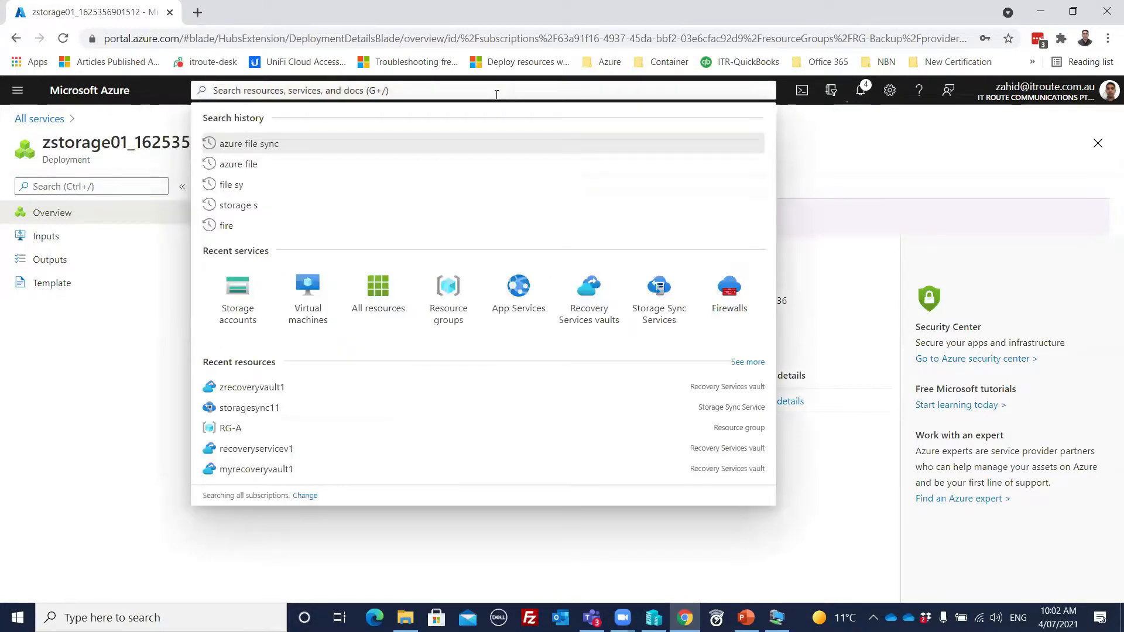
{"action": "left_click", "coordinate": [237, 296]}
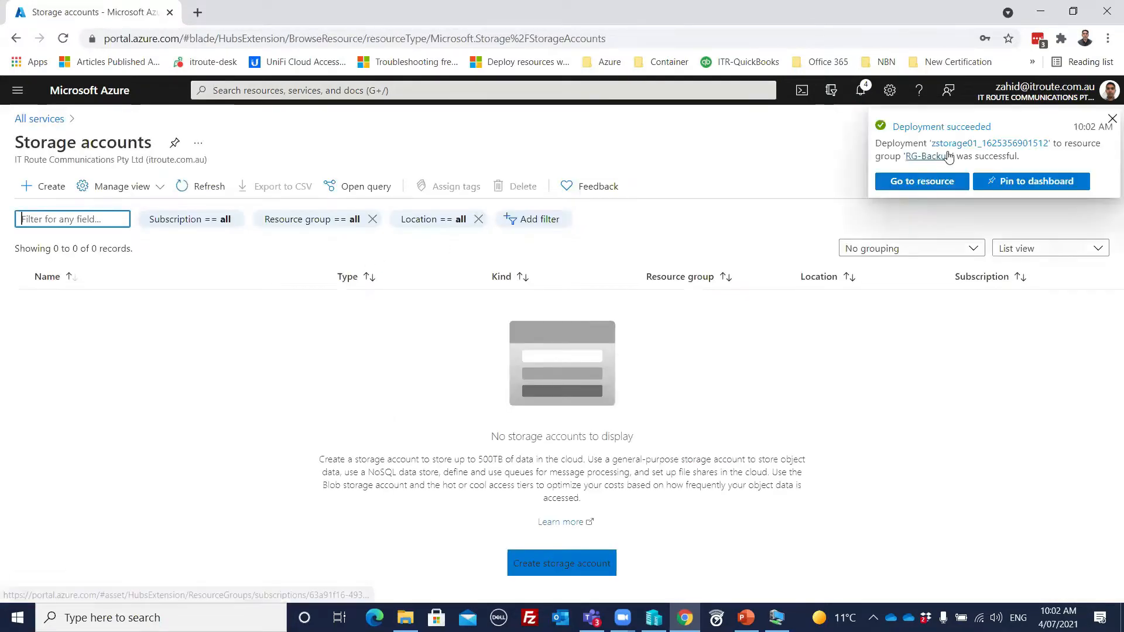
{"action": "left_click", "coordinate": [908, 182]}
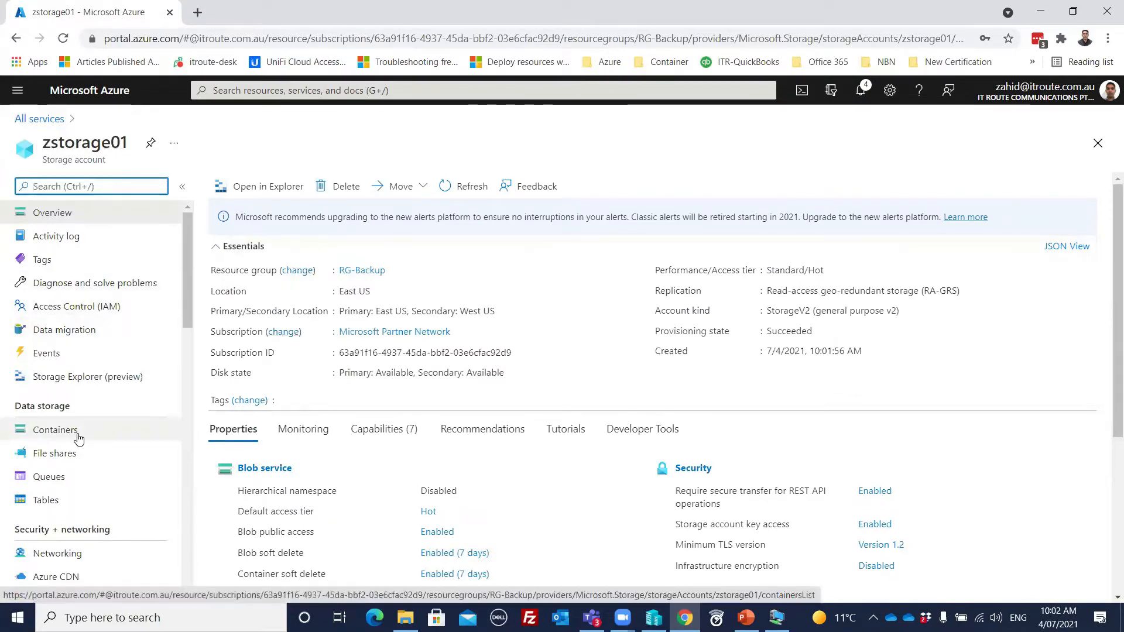
Step: Create a file share named file1 with a 2 GiB quota in the zstorage01 storage account
{"action": "left_click", "coordinate": [134, 437]}
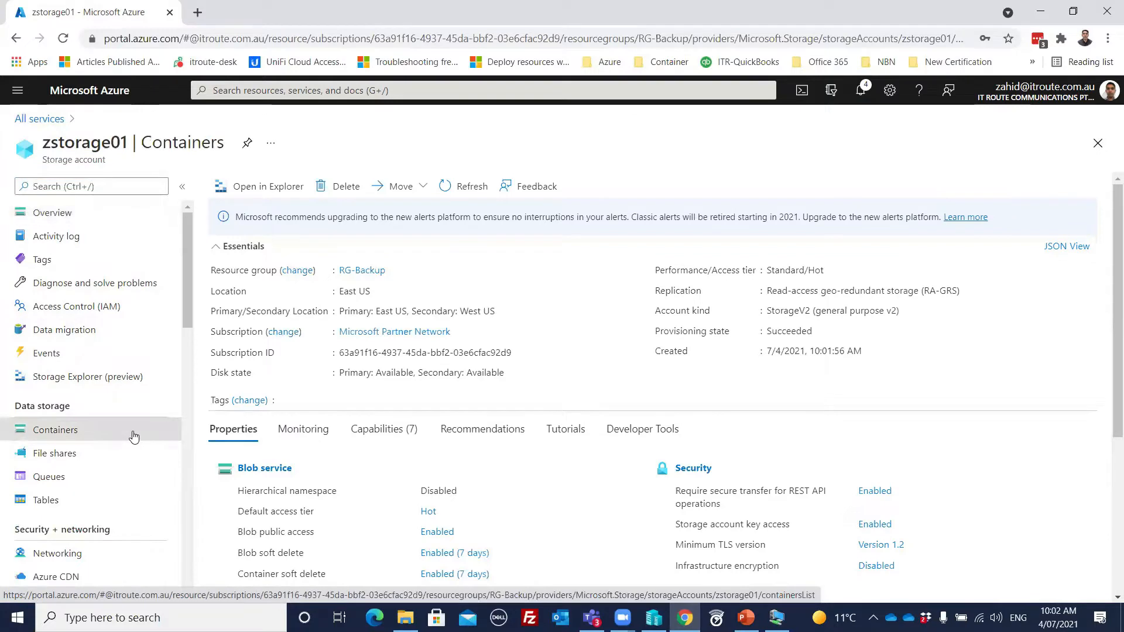
{"action": "left_click", "coordinate": [47, 453]}
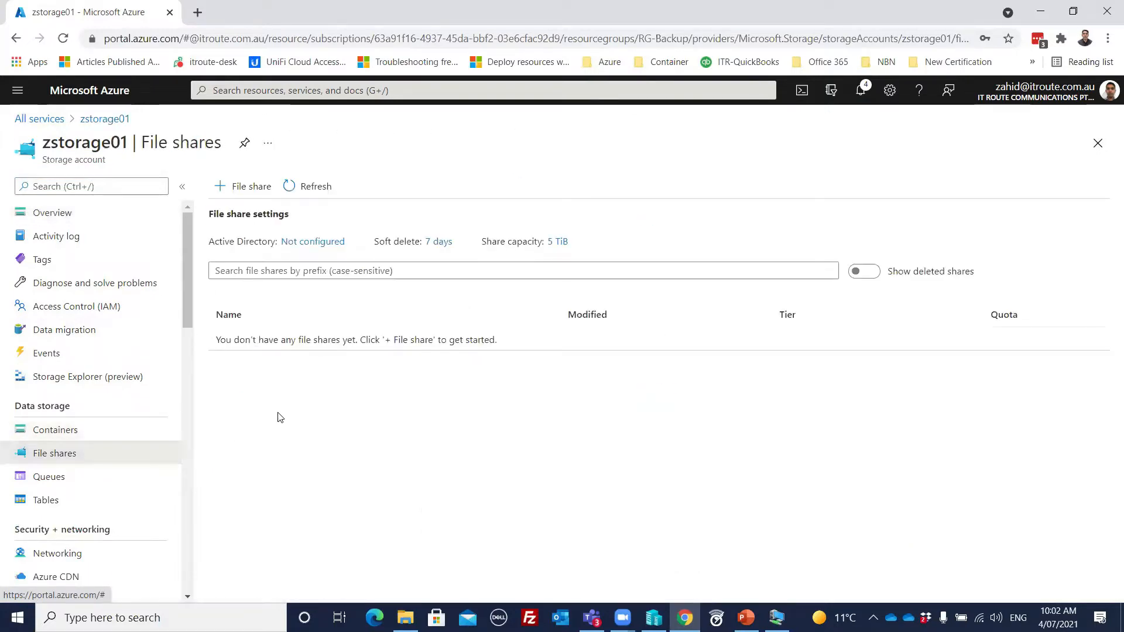
{"action": "left_click", "coordinate": [240, 186]}
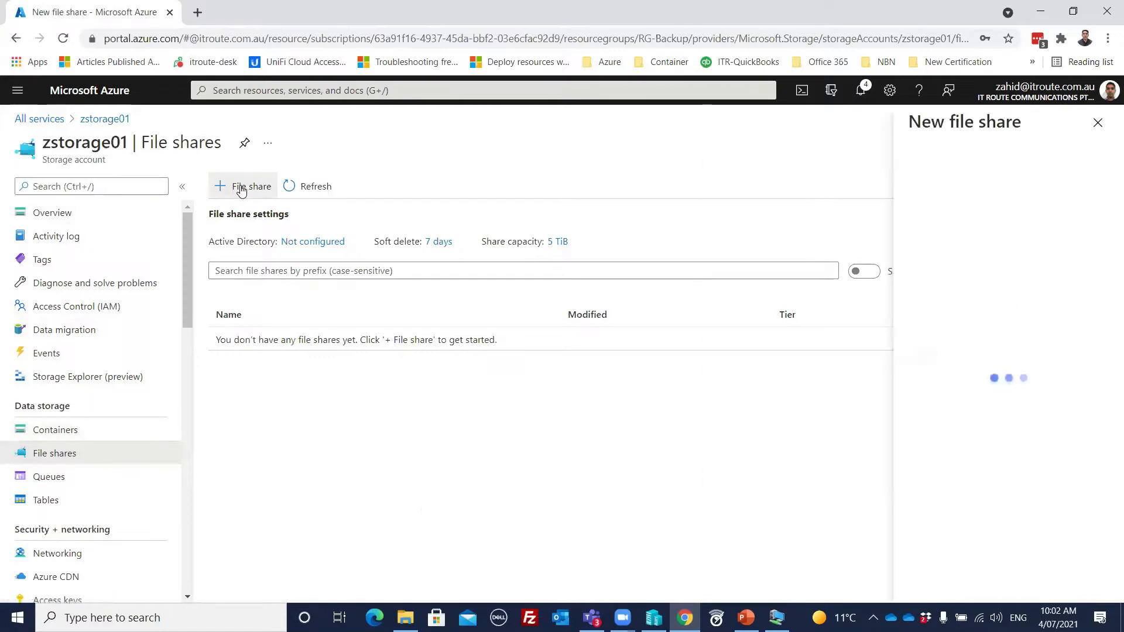
{"action": "type", "text": "file1"}
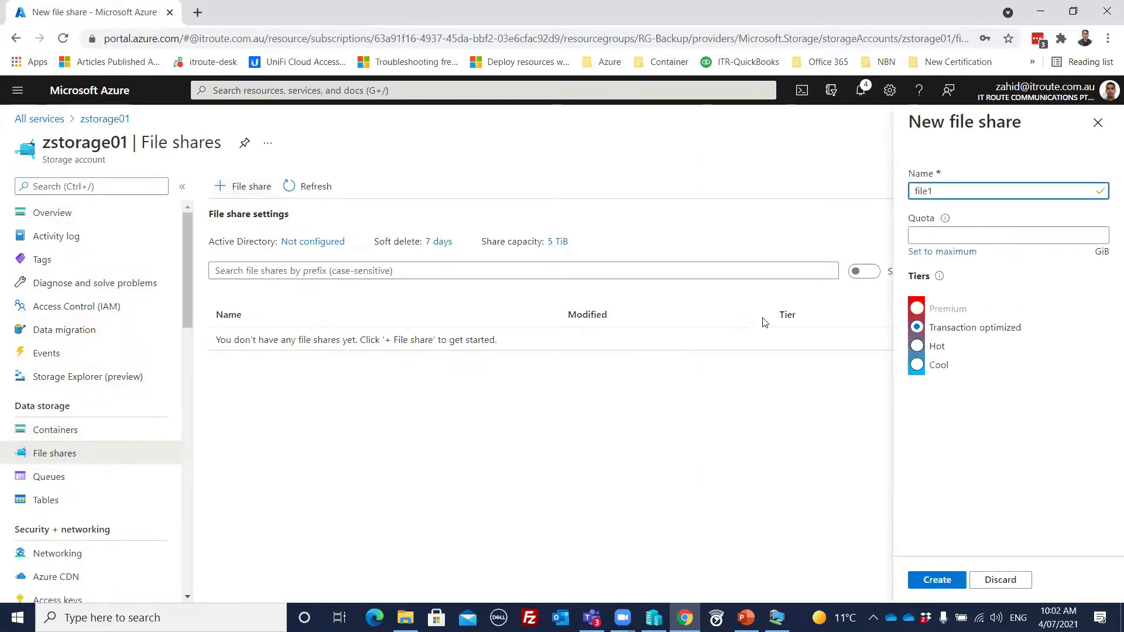
{"action": "left_click", "coordinate": [921, 234]}
{"action": "left_click", "coordinate": [919, 264]}
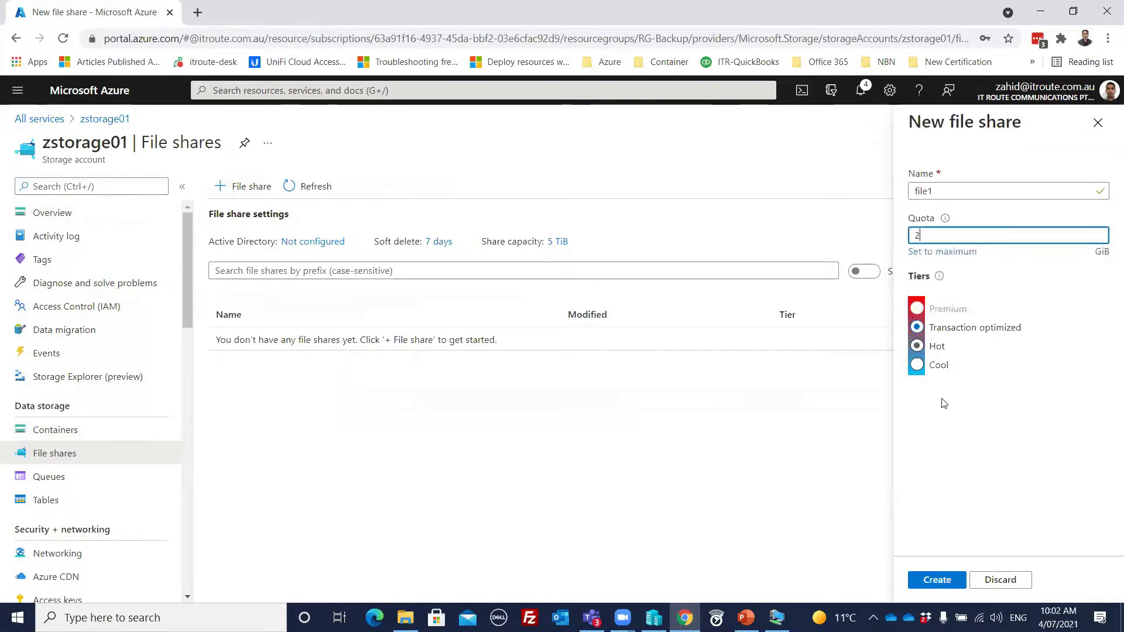
{"action": "left_click", "coordinate": [929, 583]}
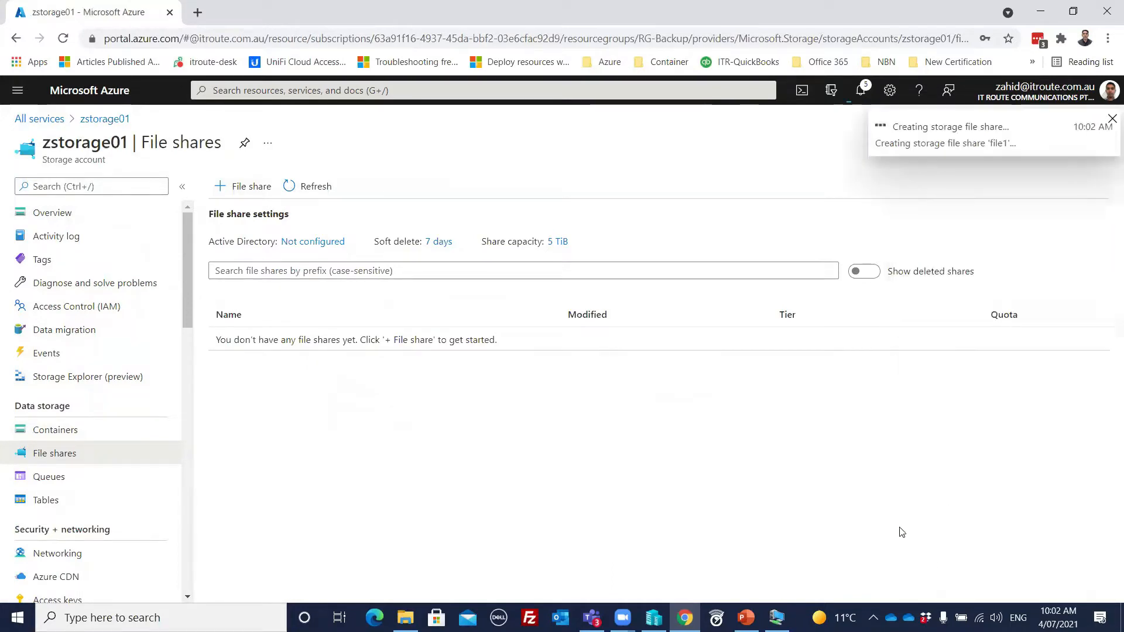
Step: Add a second file share named file2 with a 2 GiB quota
{"action": "left_click", "coordinate": [250, 187]}
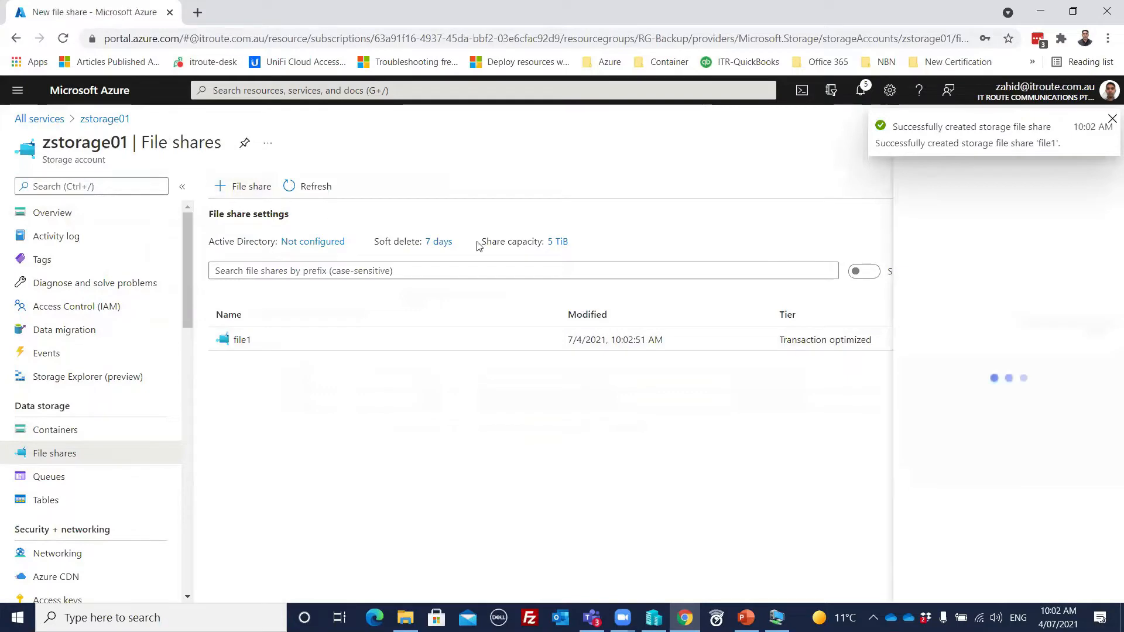
{"action": "type", "text": "file2"}
{"action": "left_click", "coordinate": [934, 238]}
{"action": "type", "text": "2"}
{"action": "left_click", "coordinate": [937, 578]}
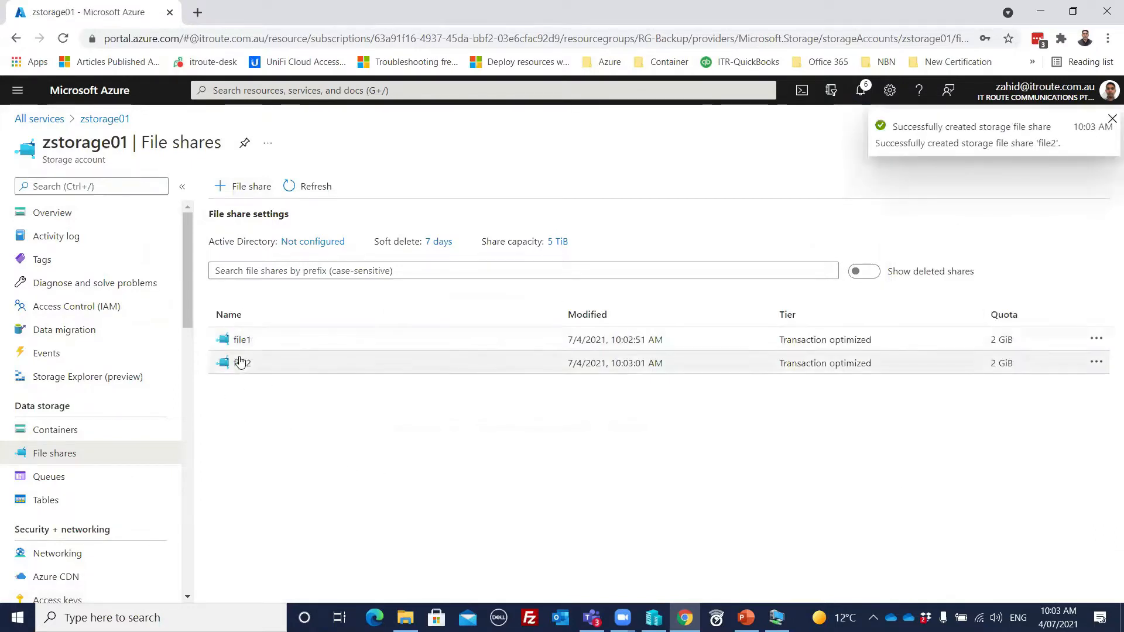
Step: Create a blob container named container1 with the Container (anonymous read access for containers and blobs) public access level
{"action": "left_click", "coordinate": [75, 441]}
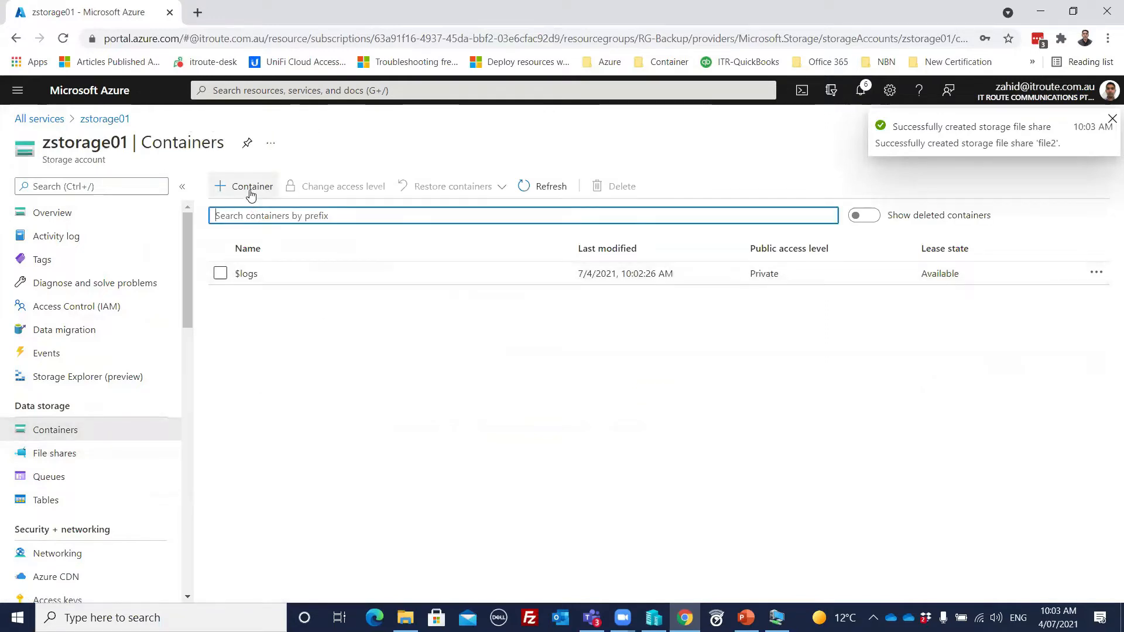
{"action": "left_click", "coordinate": [251, 187]}
{"action": "type", "text": "container1"}
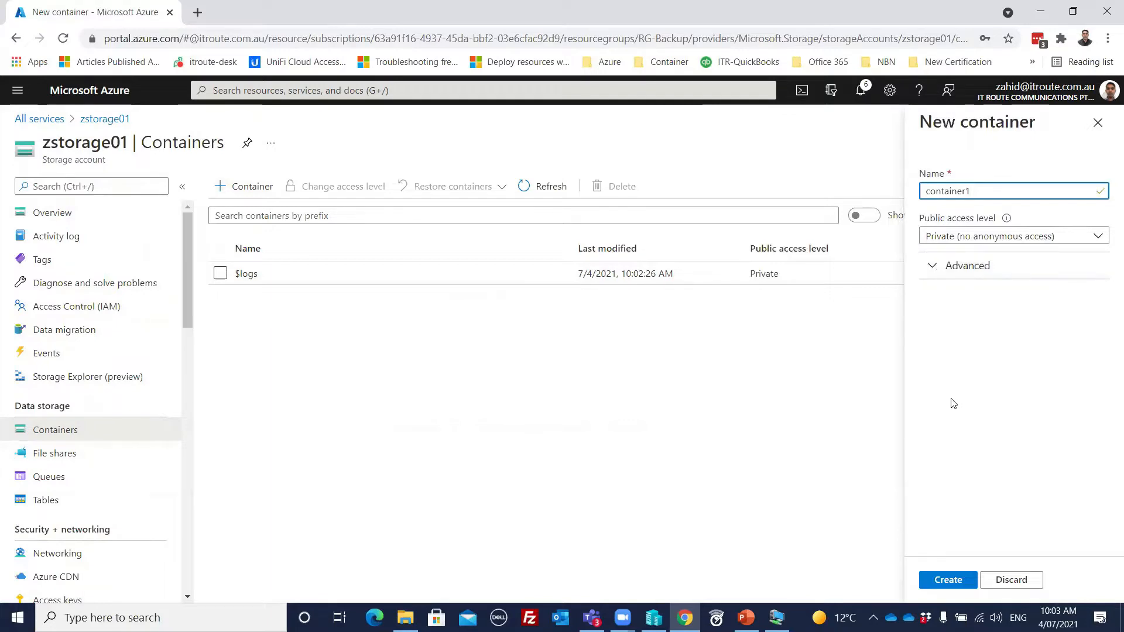
{"action": "left_click", "coordinate": [972, 236]}
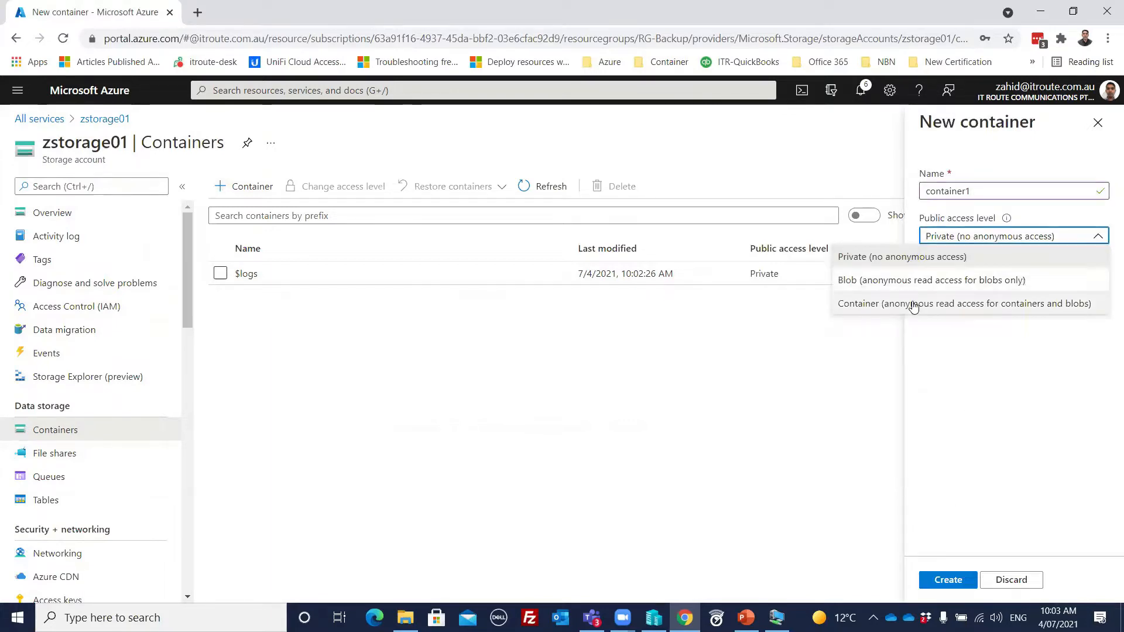
{"action": "left_click", "coordinate": [913, 305]}
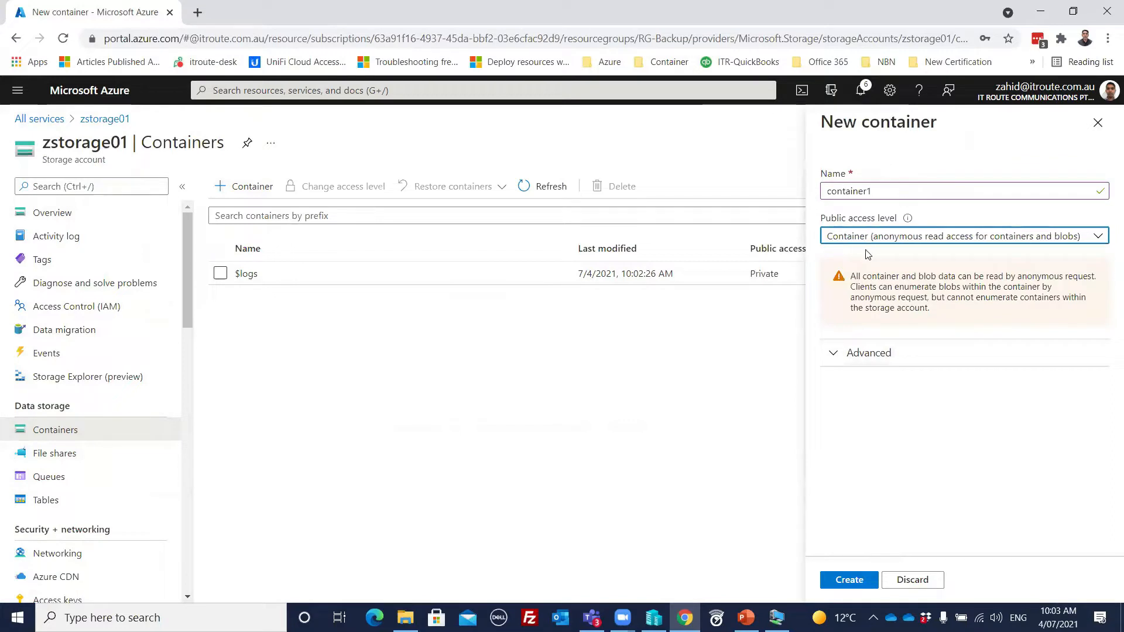
{"action": "left_click", "coordinate": [848, 580]}
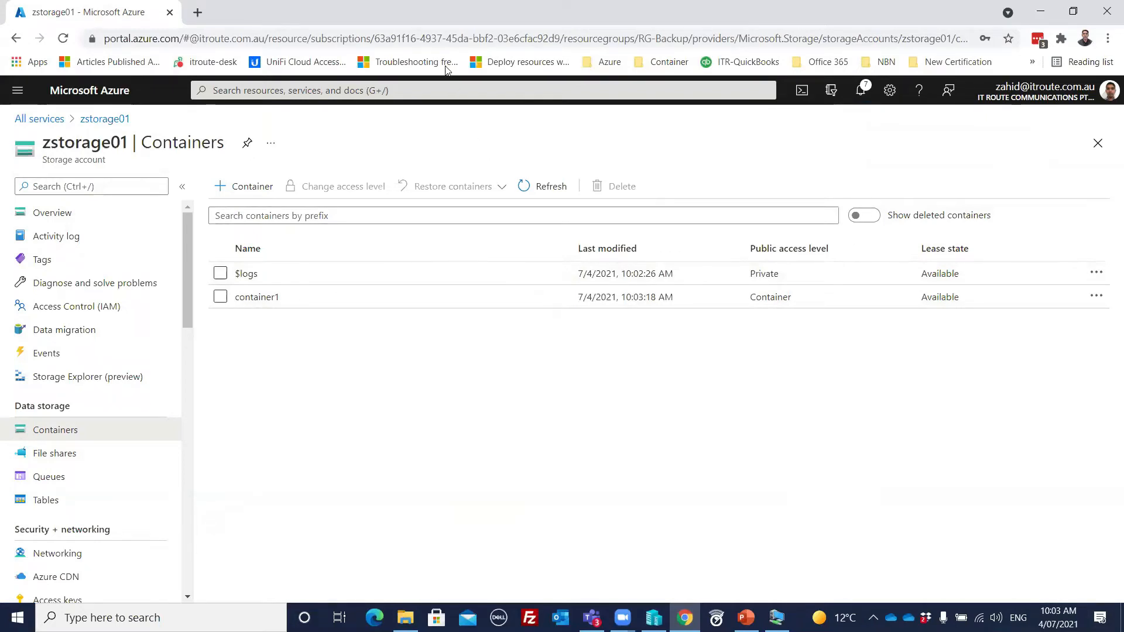
Step: Check the virtual machines list for the status of the newly deployed machine
{"action": "left_click", "coordinate": [18, 90]}
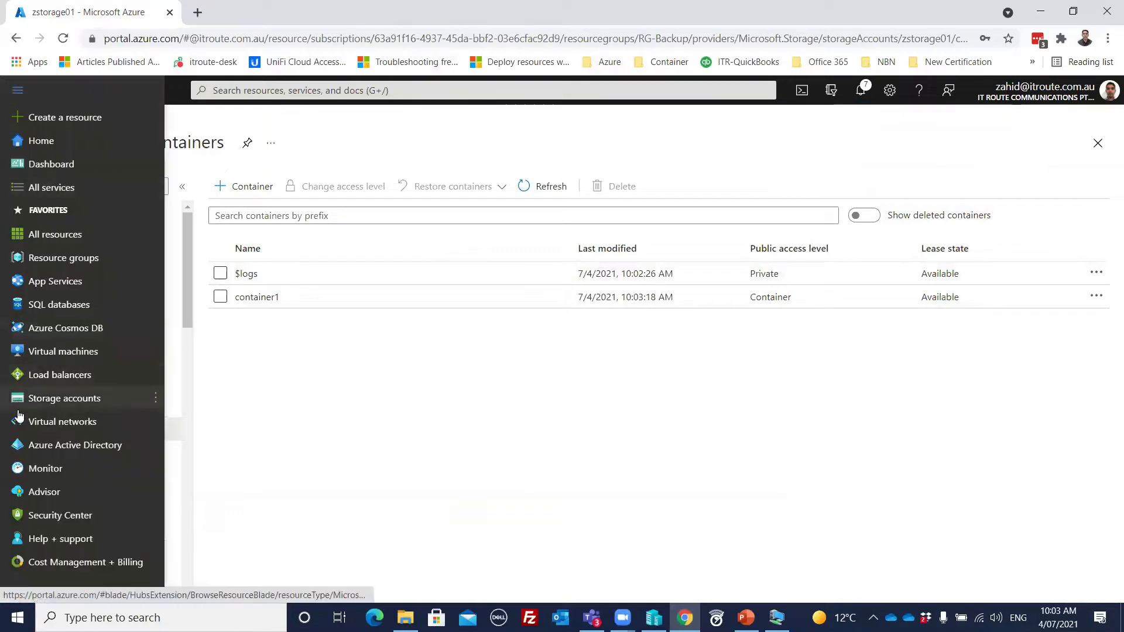
{"action": "left_click", "coordinate": [52, 355]}
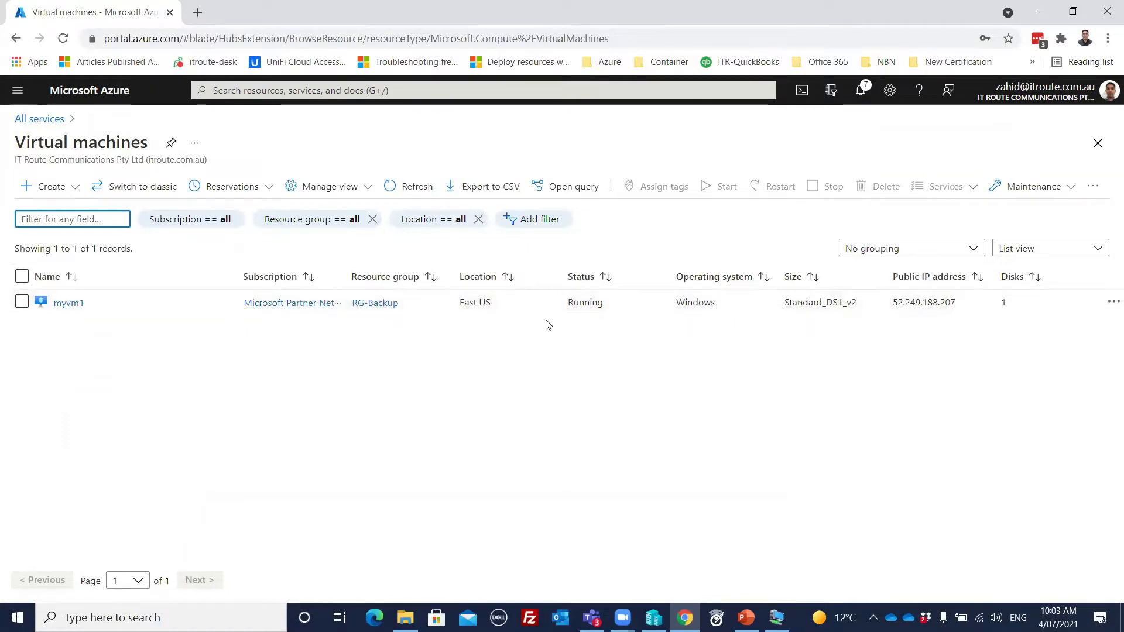
{"action": "left_click", "coordinate": [18, 90]}
Step: Search the portal for "recover" and open the Recovery Services vaults service
{"action": "left_click", "coordinate": [242, 90]}
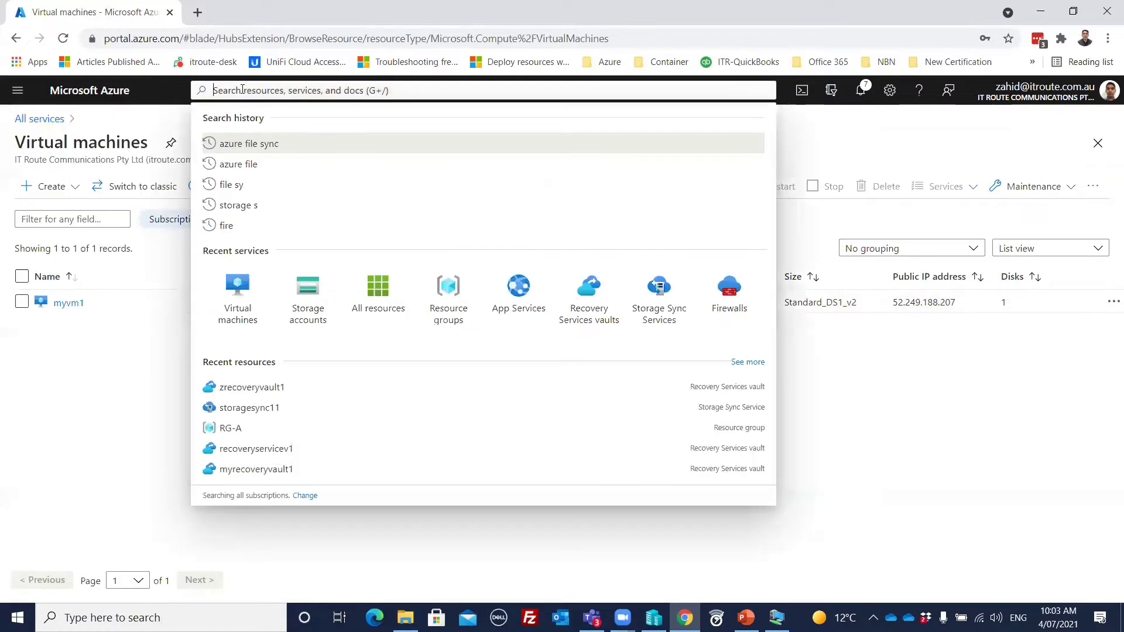
{"action": "type", "text": "recover"}
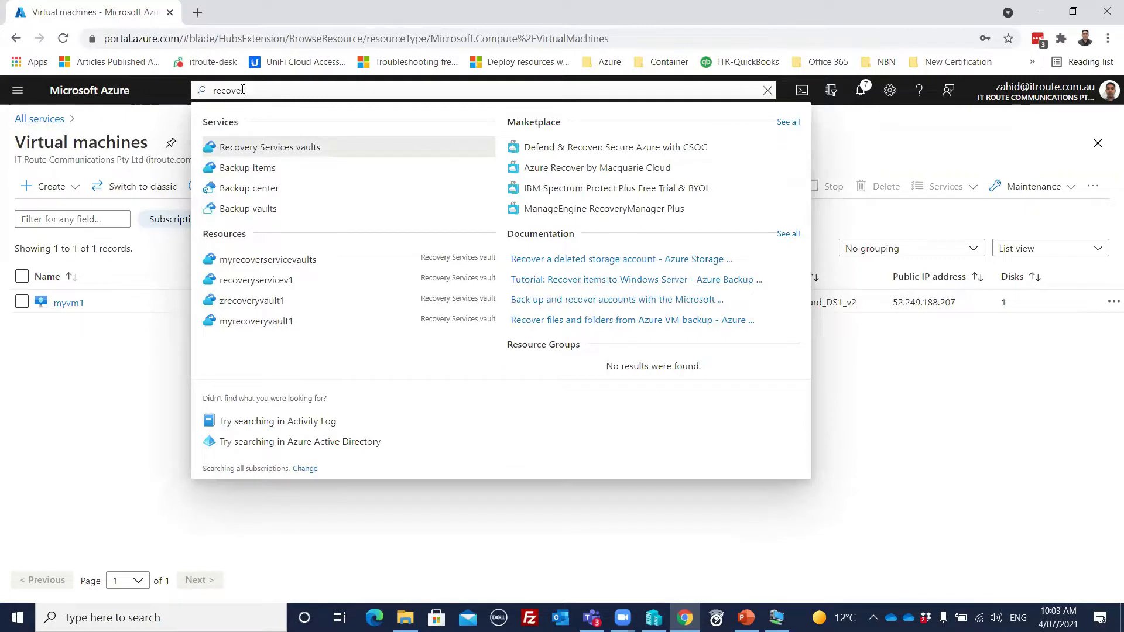
{"action": "left_click", "coordinate": [275, 148]}
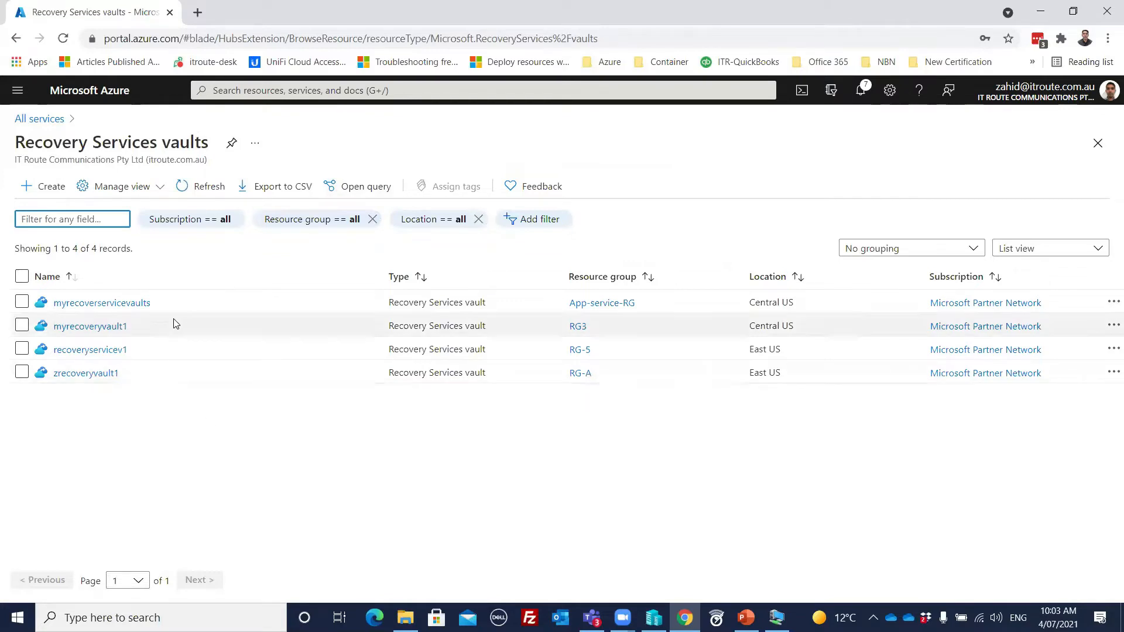
Step: Create a Recovery Services vault named myvolt1 in the RG-Backup resource group, keeping the East US region
{"action": "left_click", "coordinate": [41, 187]}
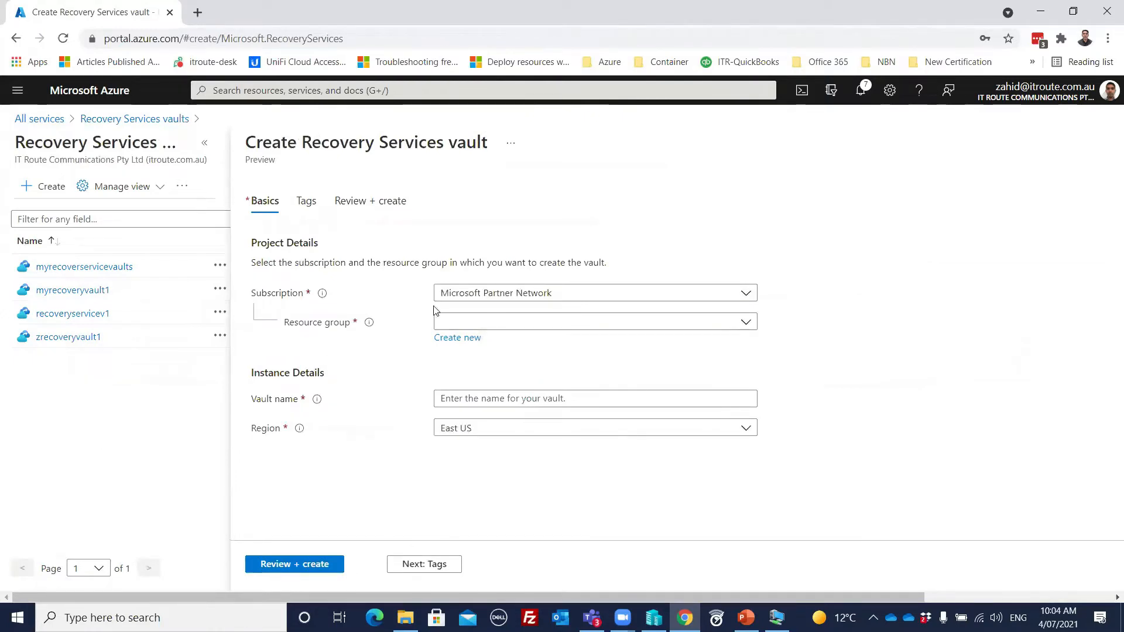
{"action": "left_click", "coordinate": [487, 323]}
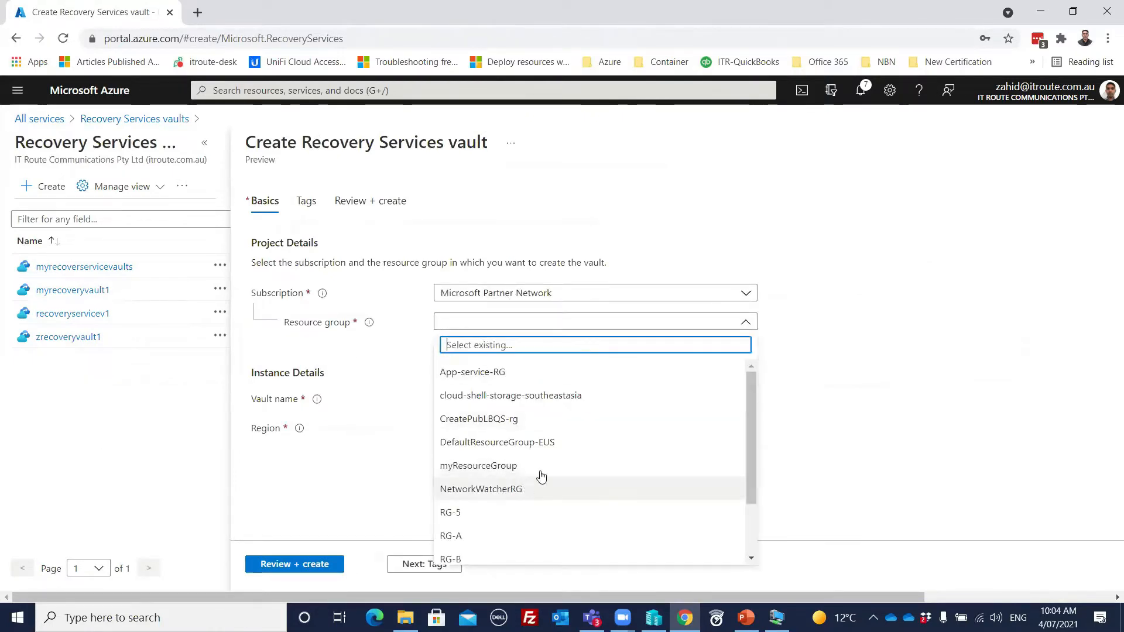
{"action": "scroll", "coordinate": [547, 466], "scroll_direction": "down", "scroll_amount": 3}
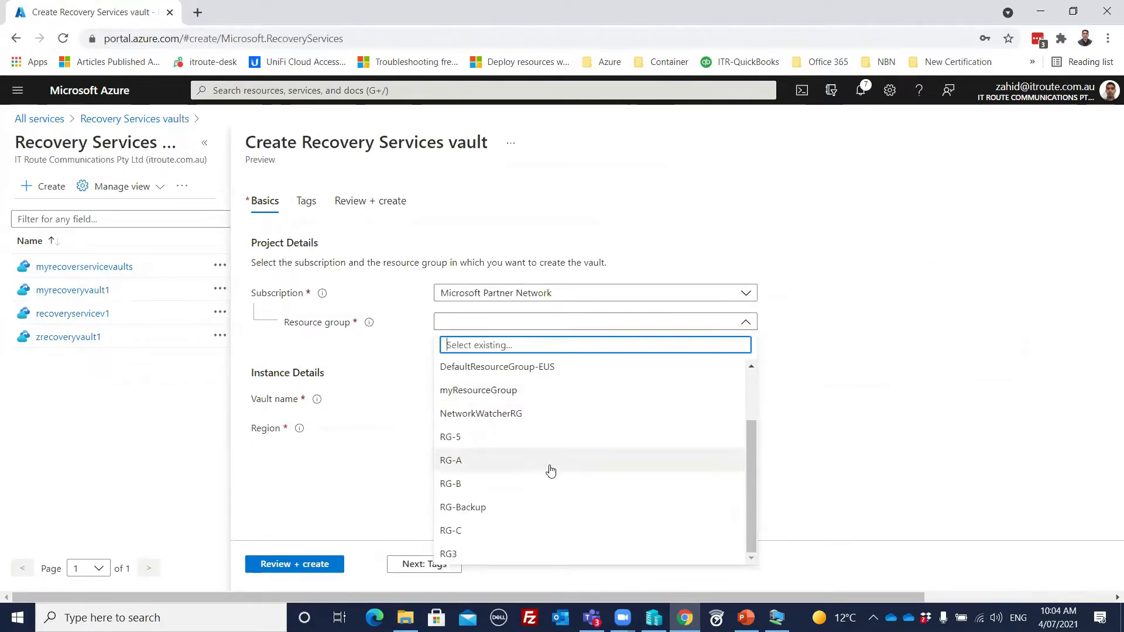
{"action": "left_click", "coordinate": [479, 507]}
{"action": "left_click", "coordinate": [437, 401]}
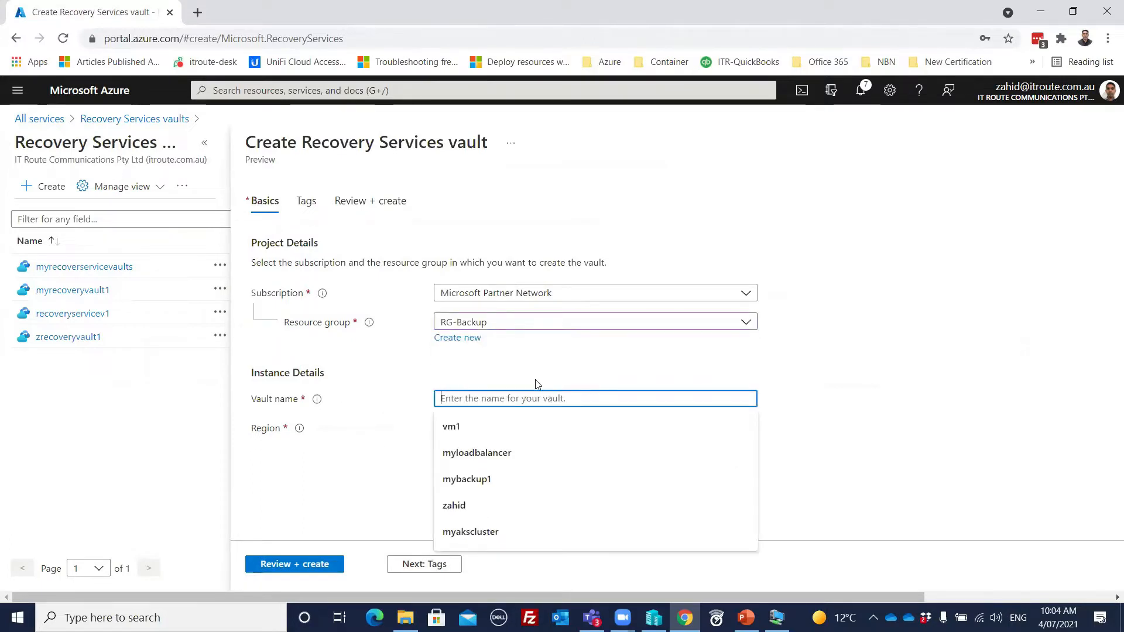
{"action": "type", "text": "myvolt1"}
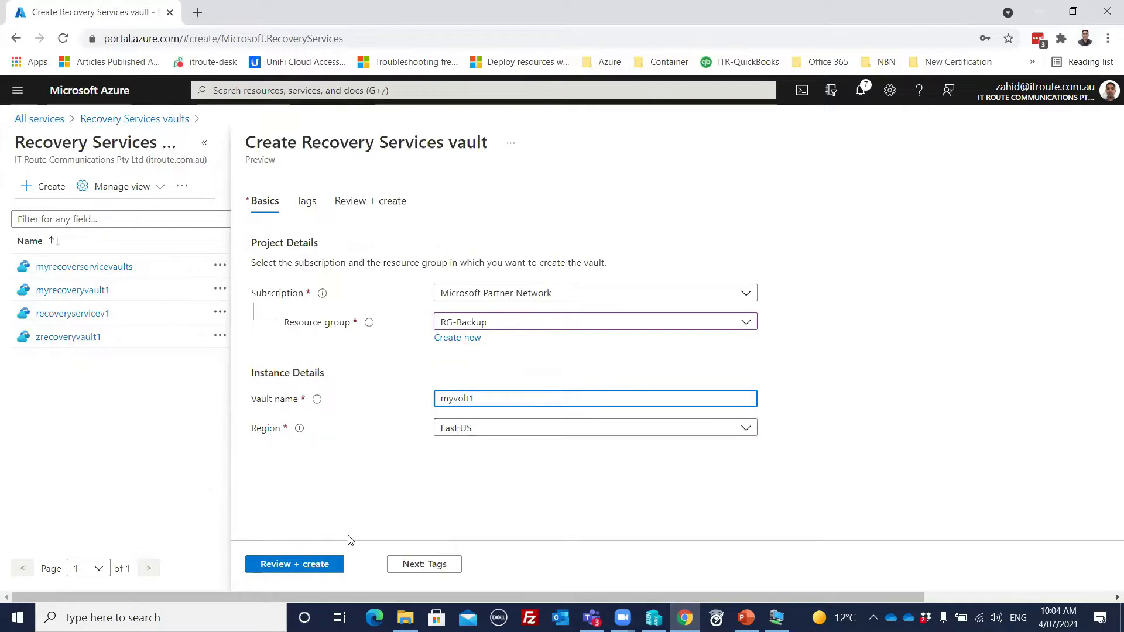
{"action": "left_click", "coordinate": [312, 565]}
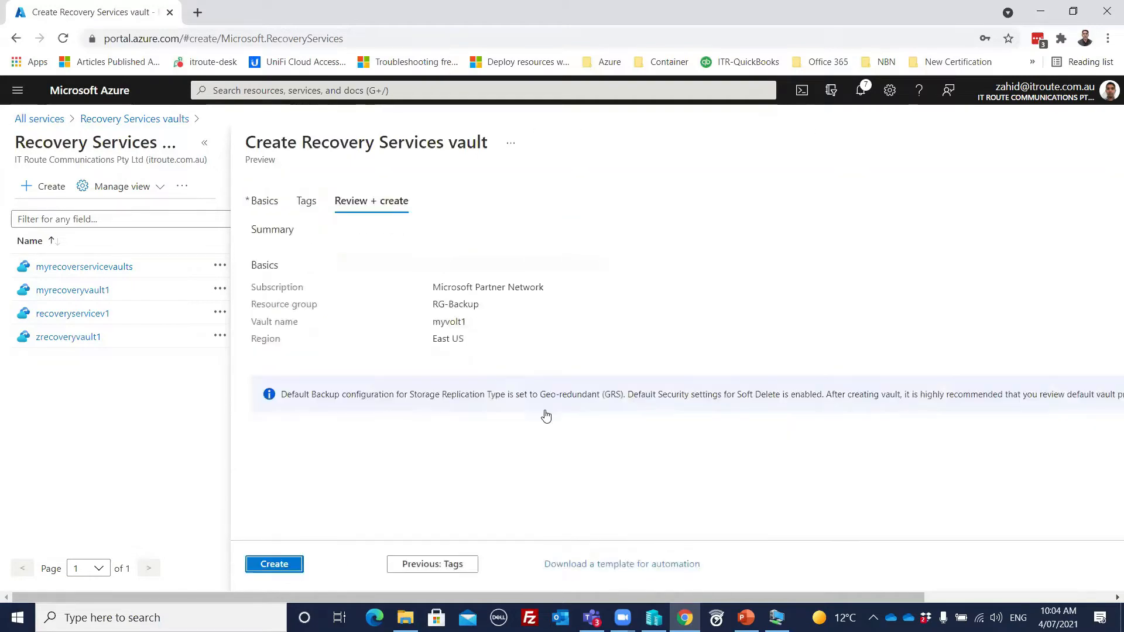
{"action": "left_click", "coordinate": [279, 565]}
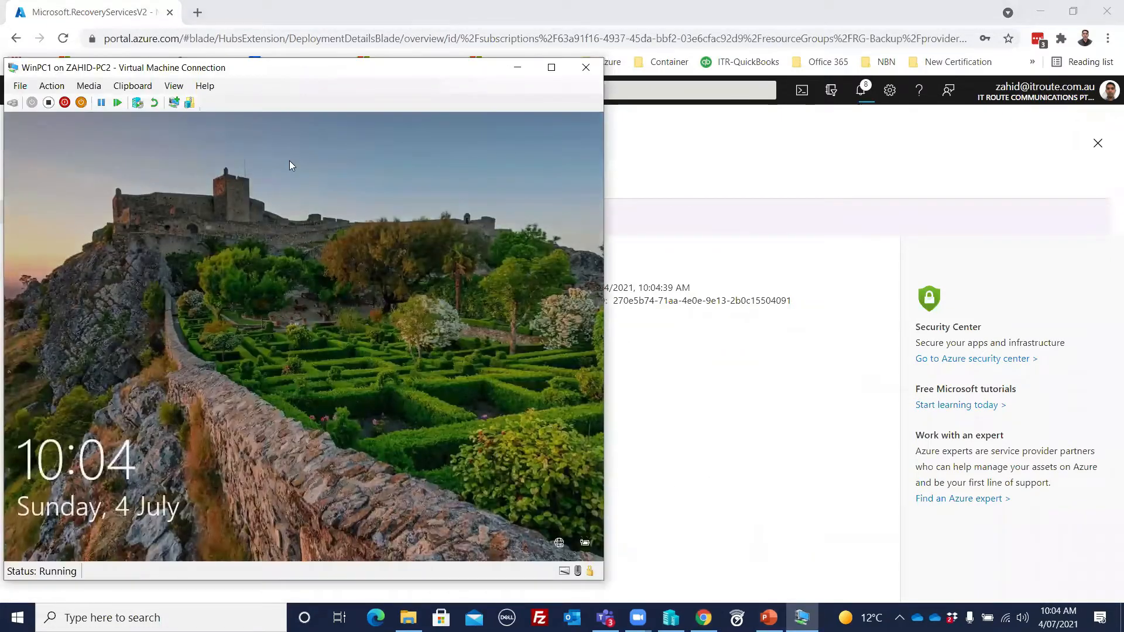
Step: Move the WinPC1 virtual machine window clear of the screen's edge and sign in to Windows with the account password
{"action": "left_click_drag", "start_coordinate": [336, 71], "coordinate": [599, 71]}
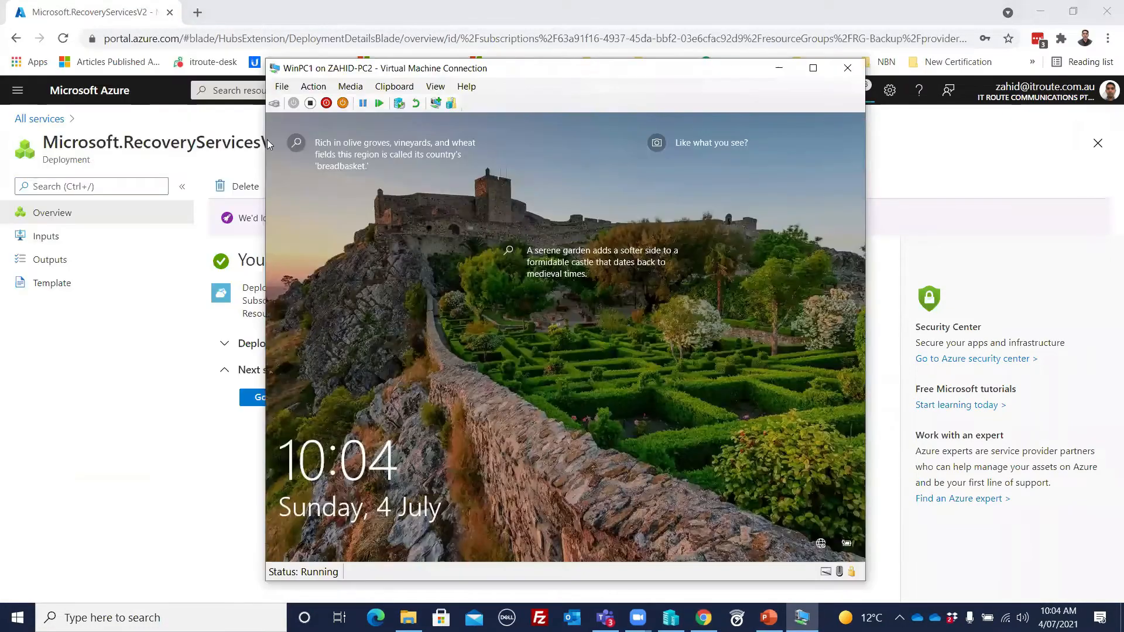
{"action": "left_click", "coordinate": [421, 342]}
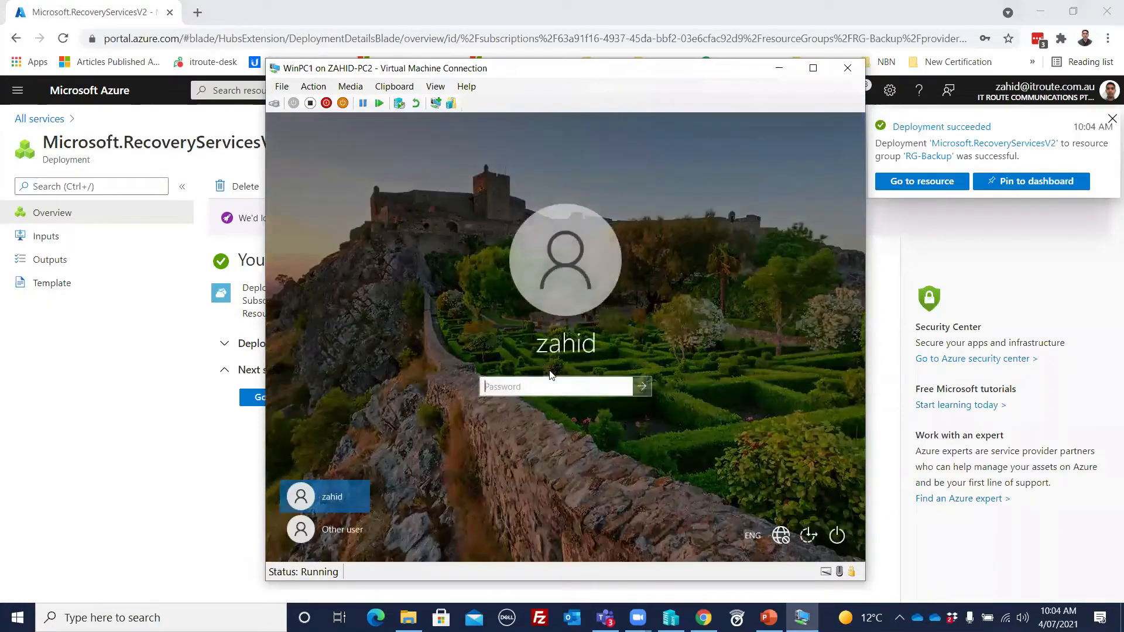
{"action": "type", "text": "••"}
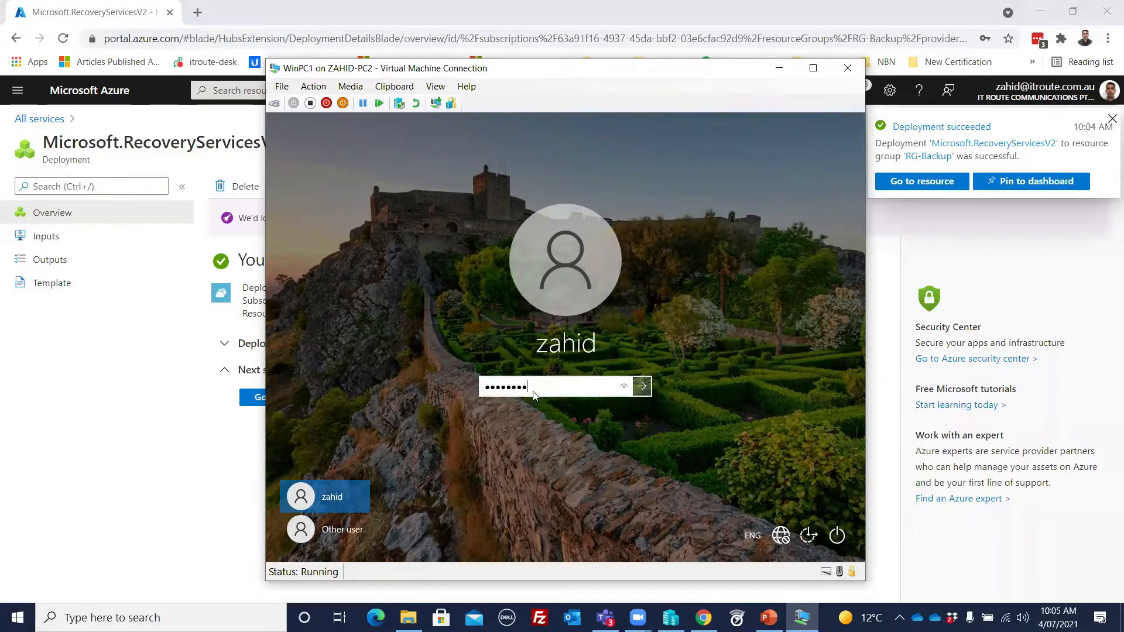
{"action": "key", "text": "Return"}
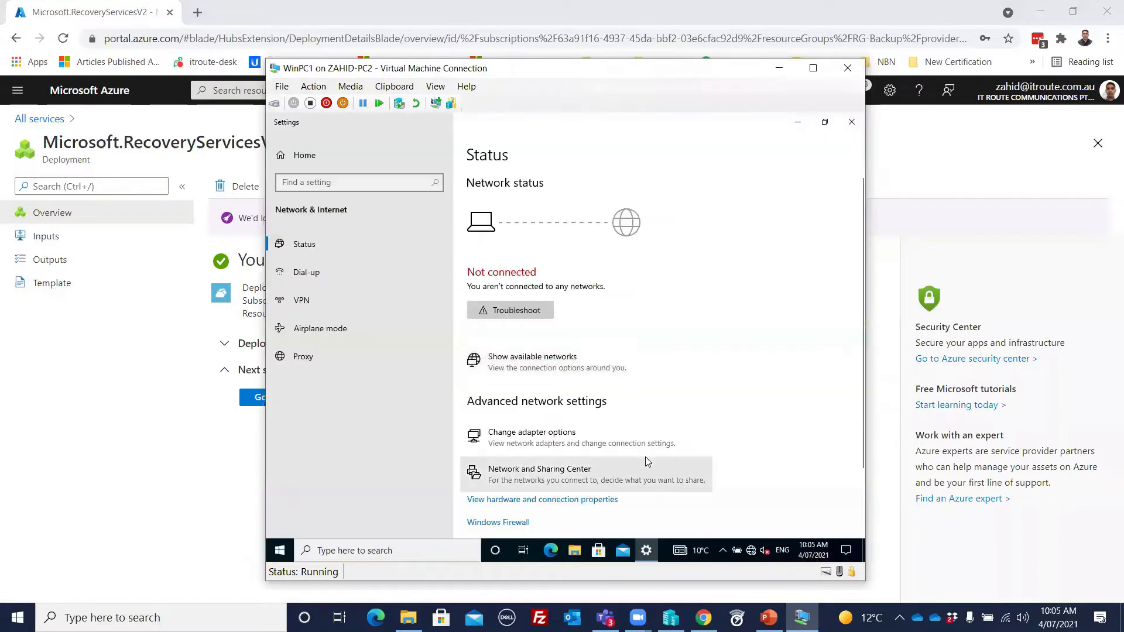
Step: Enable the disabled Ethernet adapter in WinPC1's network connections, approve the change, and close the network settings windows
{"action": "right_click", "coordinate": [751, 551]}
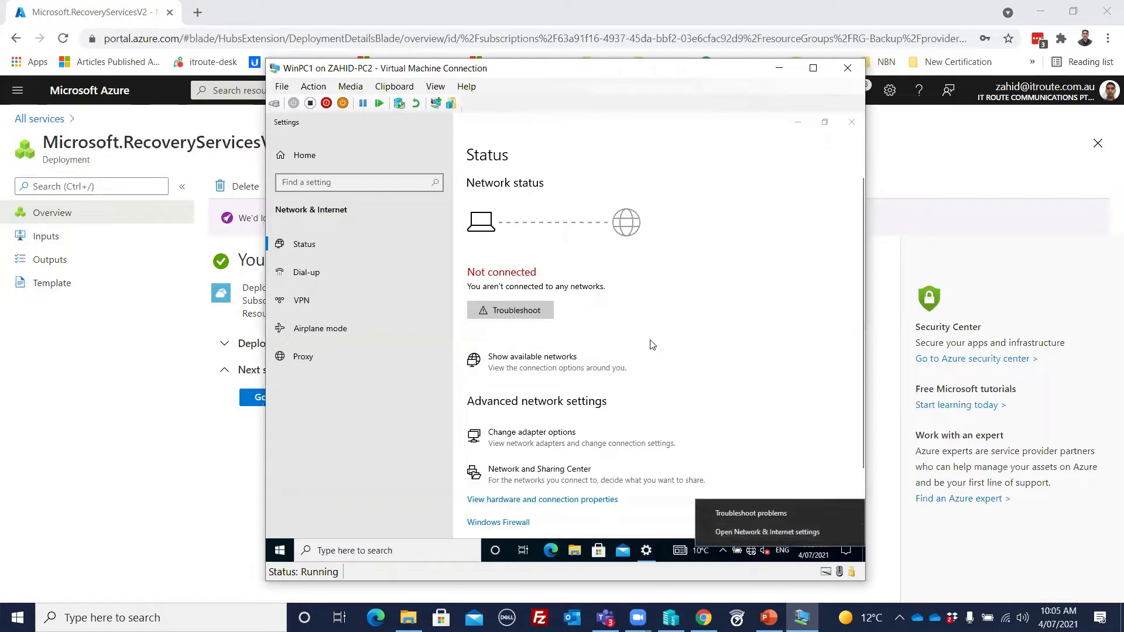
{"action": "left_click", "coordinate": [577, 445]}
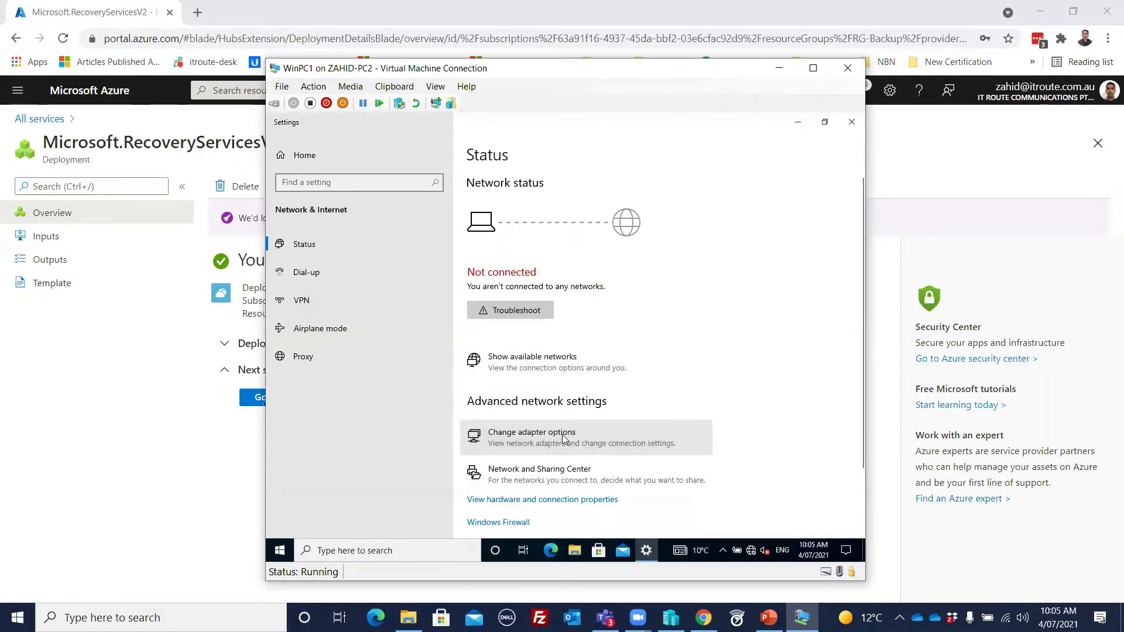
{"action": "left_click", "coordinate": [404, 234]}
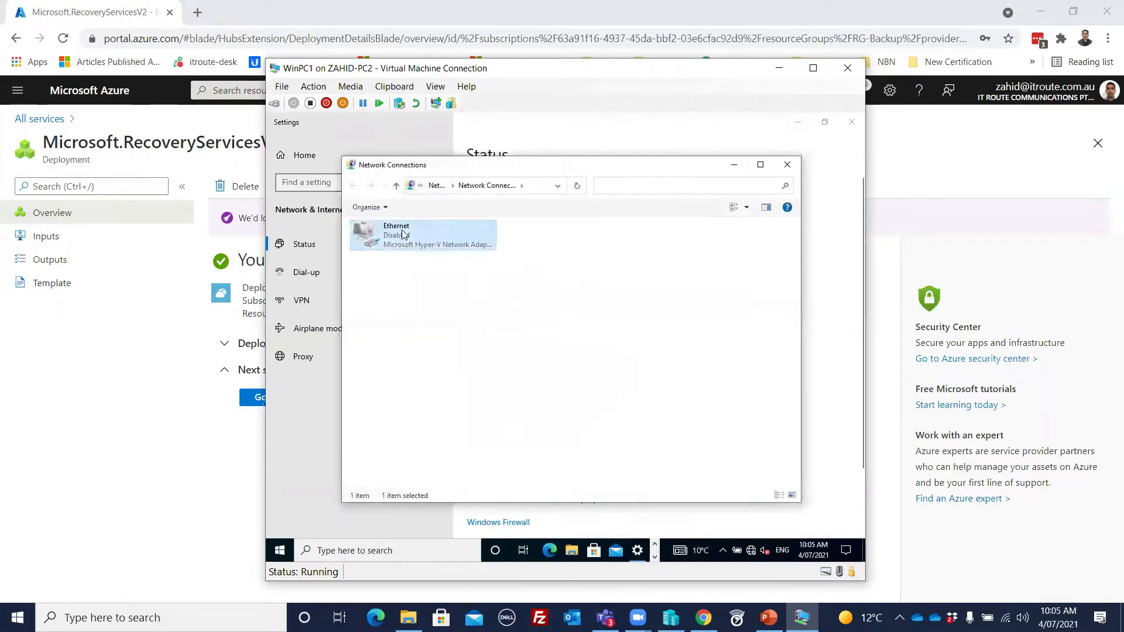
{"action": "right_click", "coordinate": [406, 232]}
{"action": "left_click", "coordinate": [434, 238]}
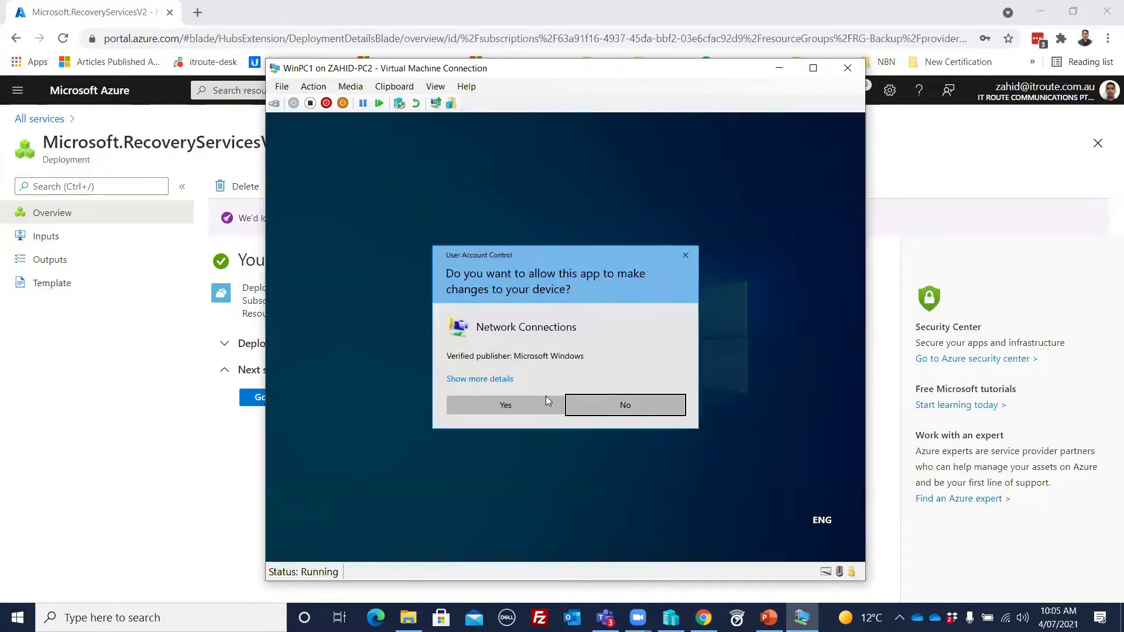
{"action": "left_click", "coordinate": [518, 406]}
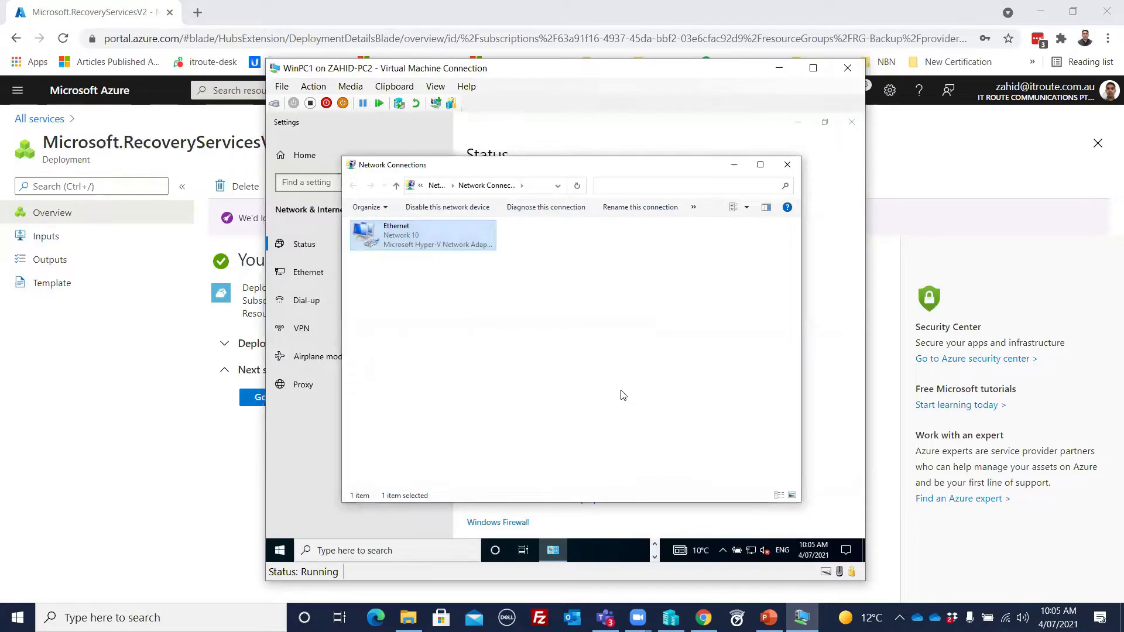
{"action": "left_click", "coordinate": [787, 166]}
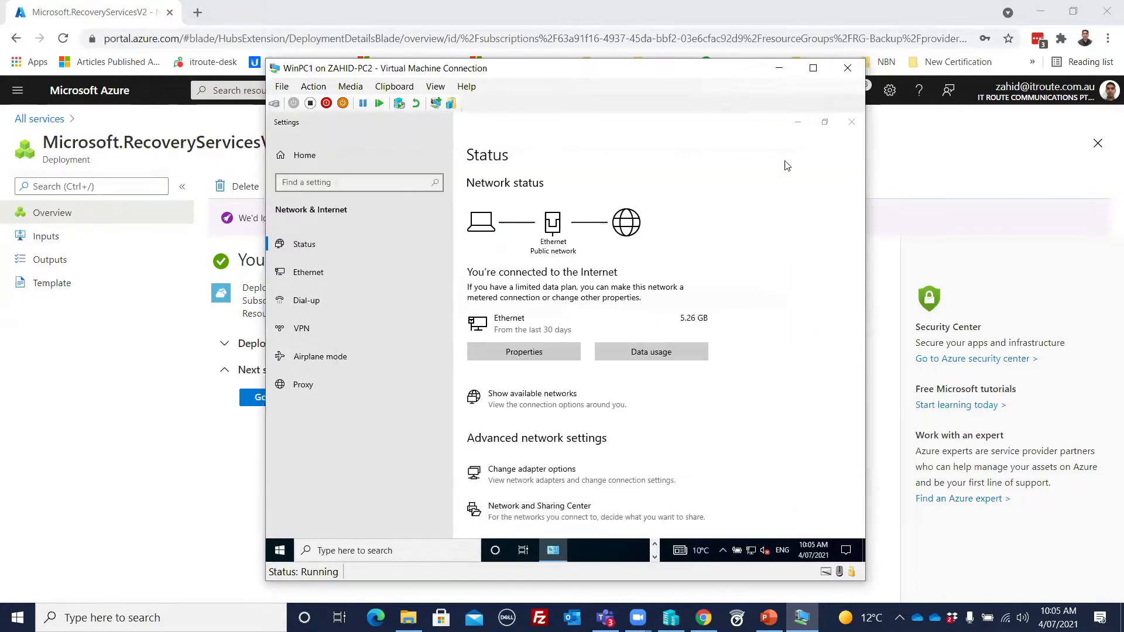
{"action": "left_click", "coordinate": [850, 122]}
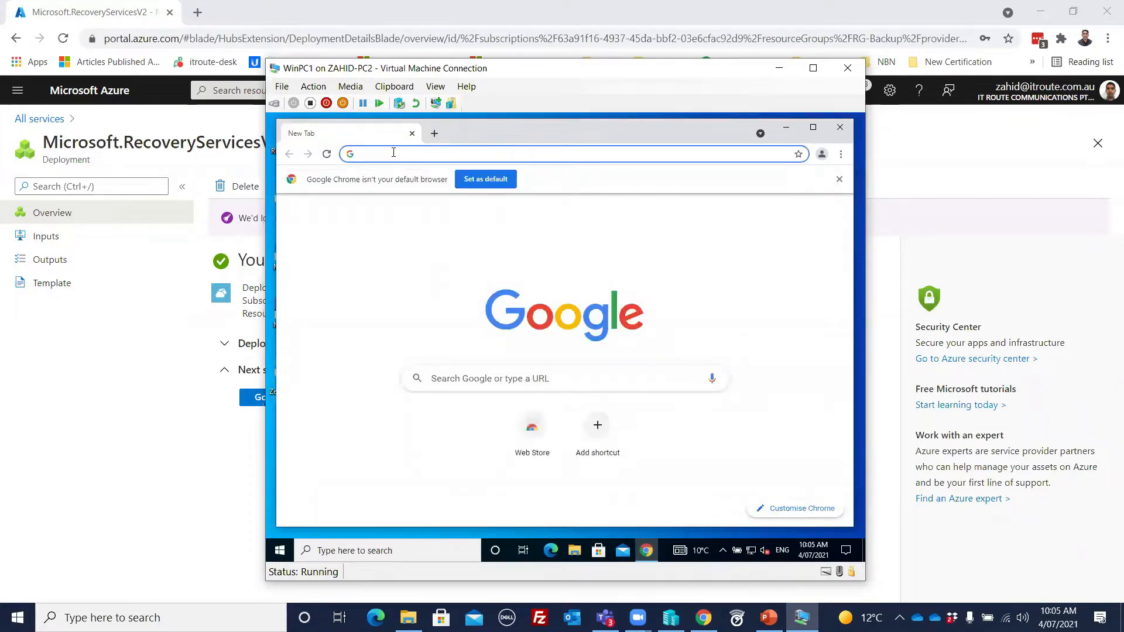
Step: In Chrome on WinPC1, search for "azure portal" and open the sign-in page from the Microsoft Azure Portal result
{"action": "type", "text": "azure "}
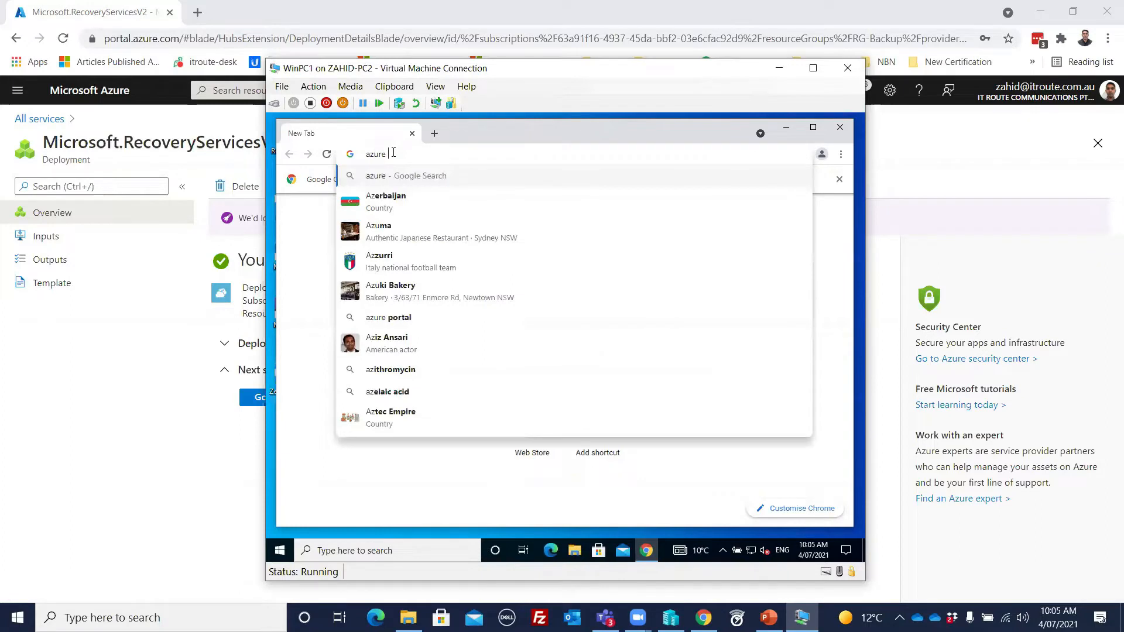
{"action": "type", "text": "poratl"}
{"action": "key", "text": "Down"}
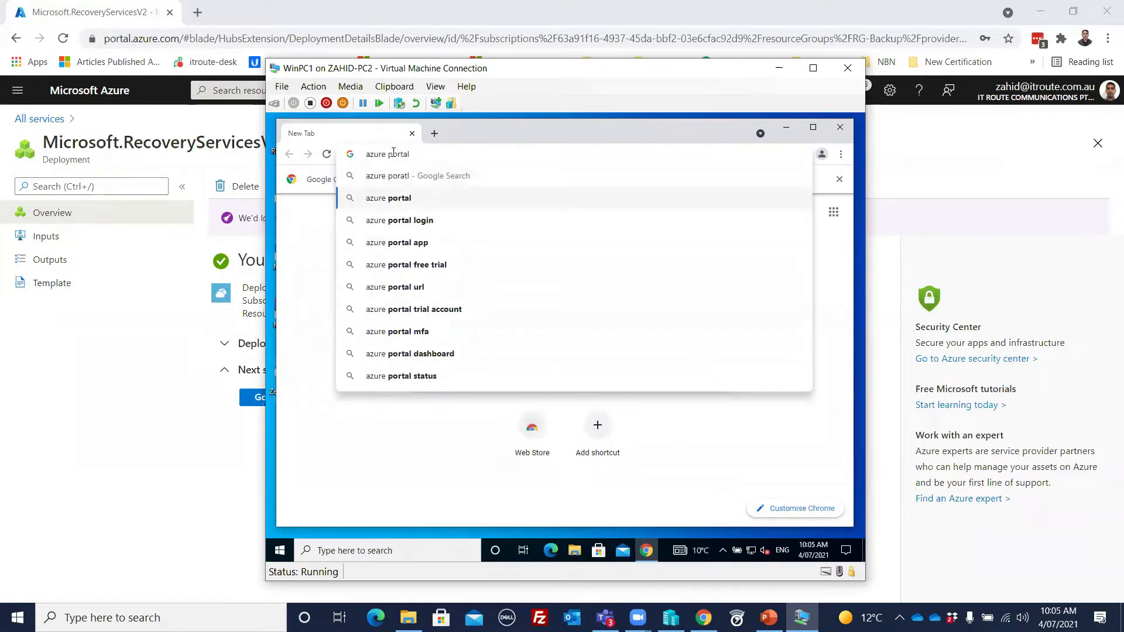
{"action": "key", "text": "Return"}
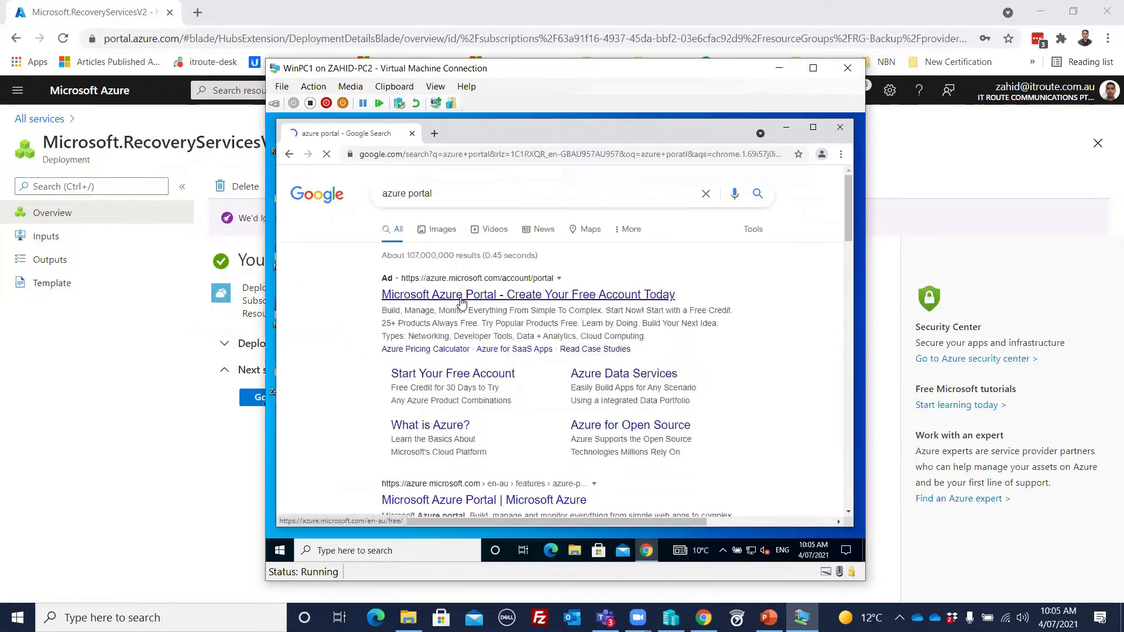
{"action": "scroll", "coordinate": [482, 300], "scroll_direction": "down", "scroll_amount": 2}
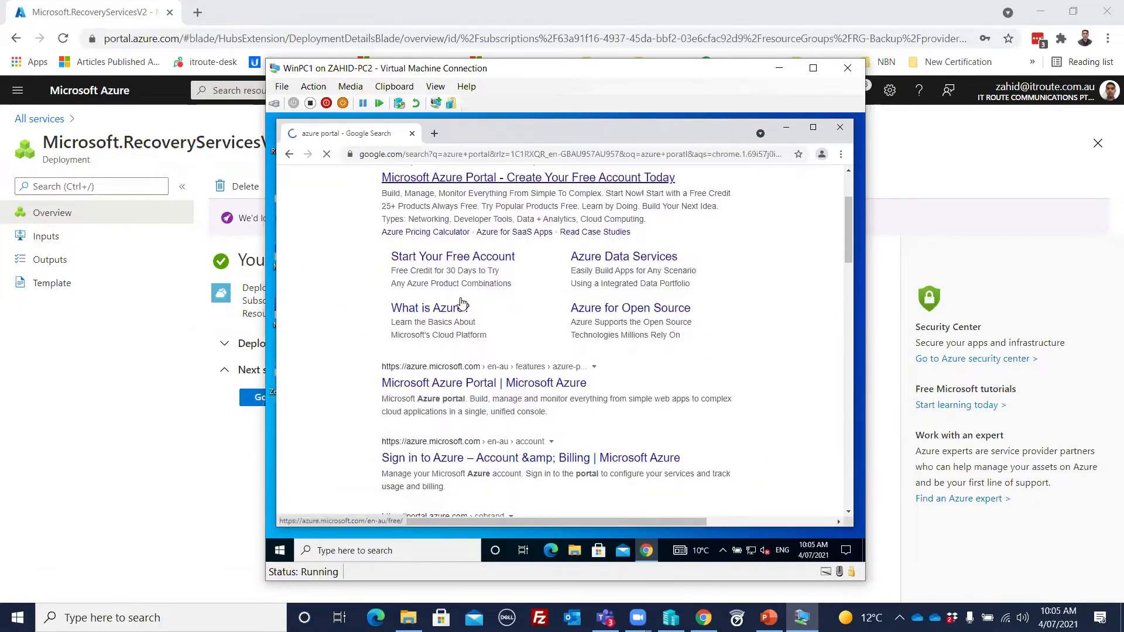
{"action": "left_click", "coordinate": [447, 386]}
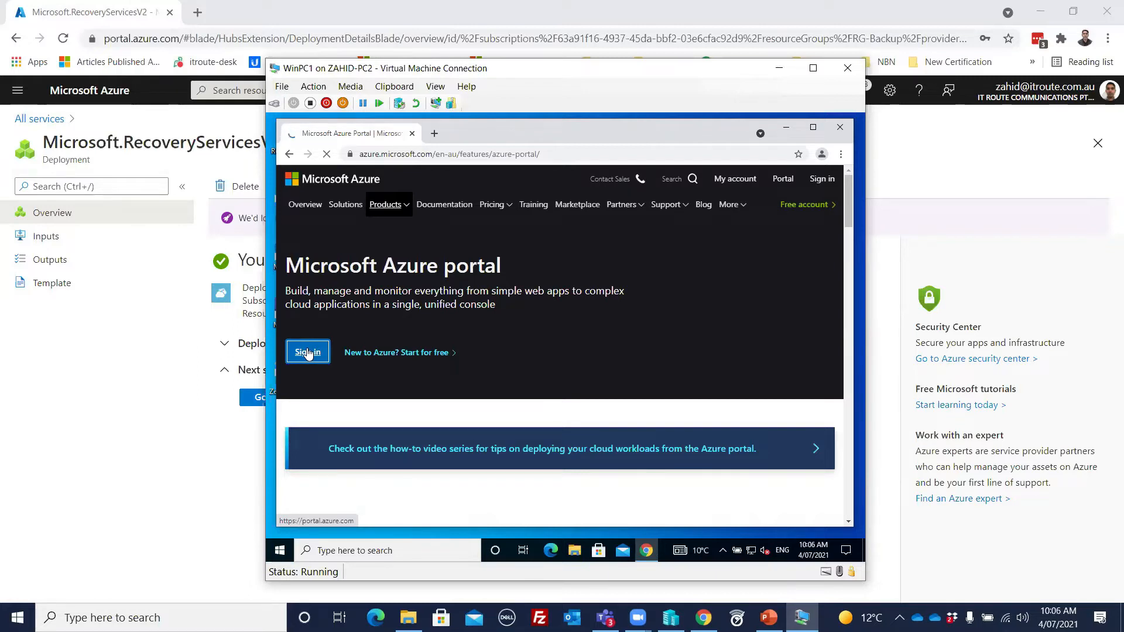
{"action": "left_click", "coordinate": [307, 353]}
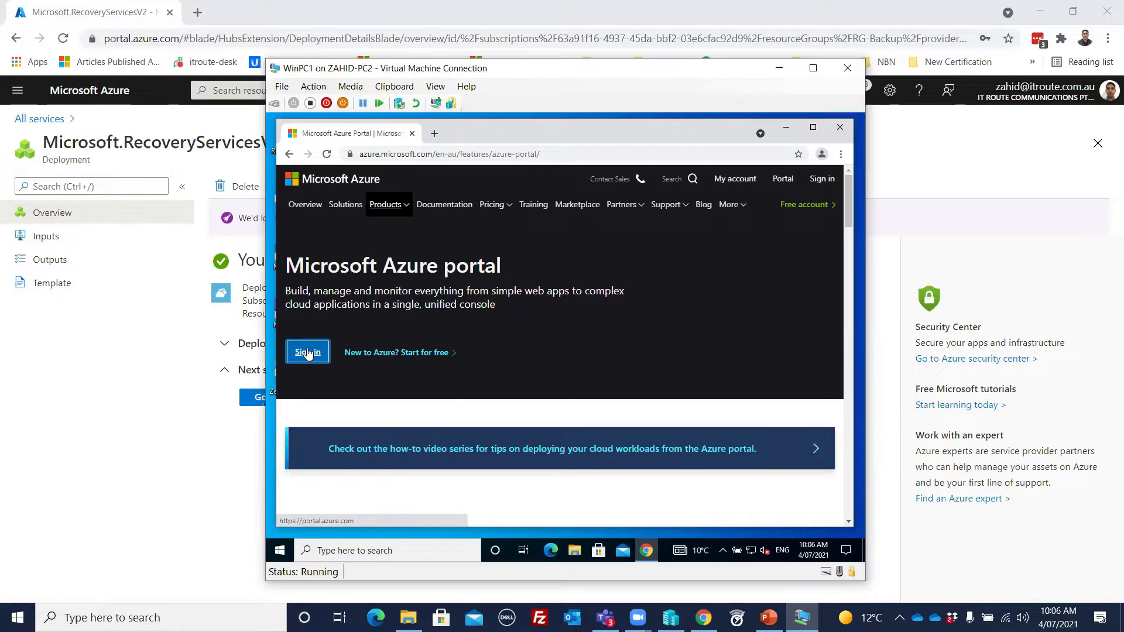
{"action": "left_click", "coordinate": [305, 357]}
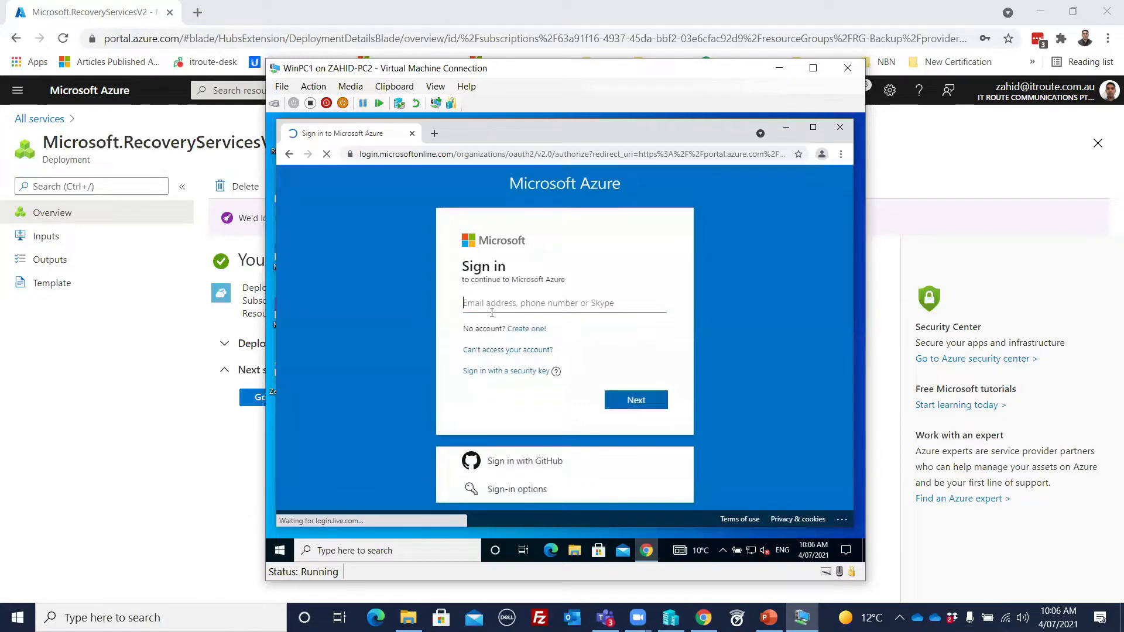
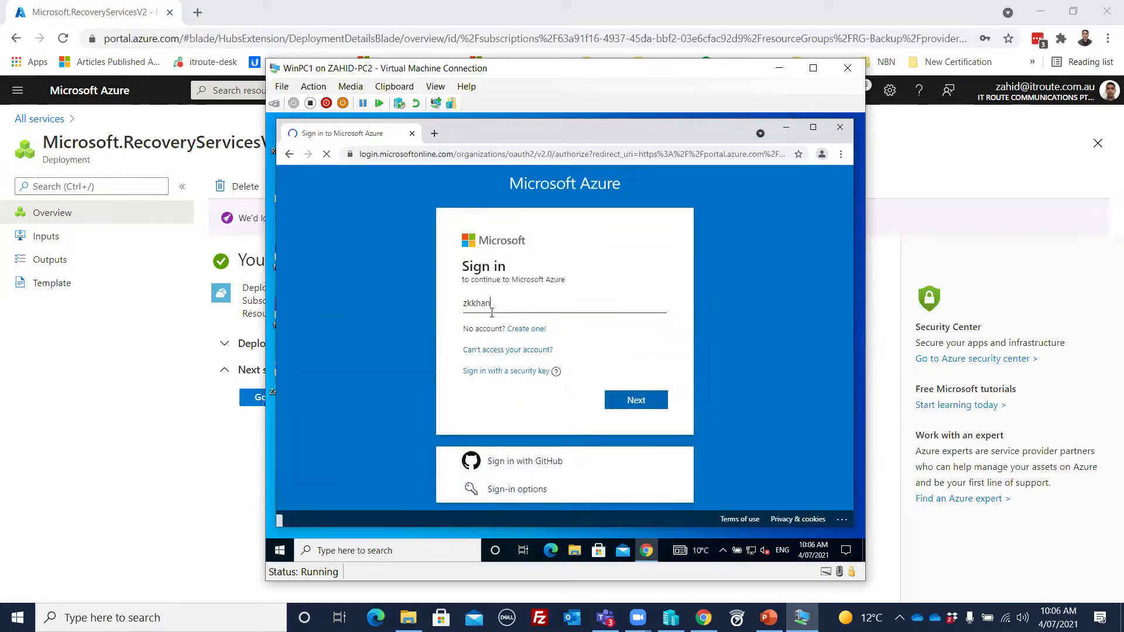
Step: Submit the Azure account's work e-mail as the sign-in name, replacing any other address entered in the field
{"action": "left_click_drag", "start_coordinate": [556, 305], "coordinate": [458, 309]}
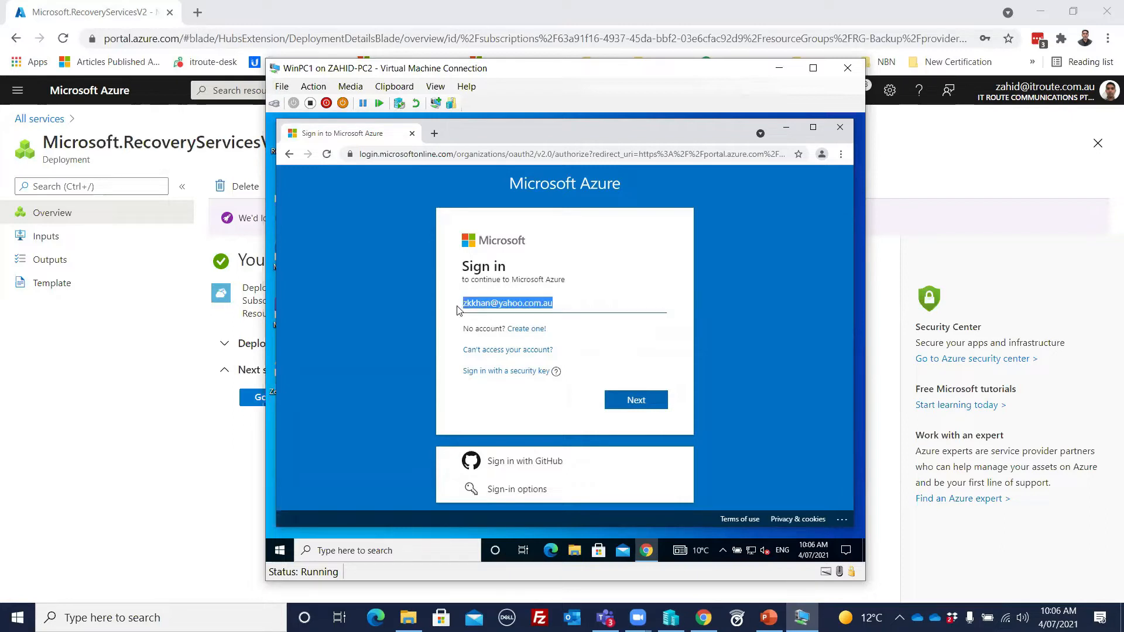
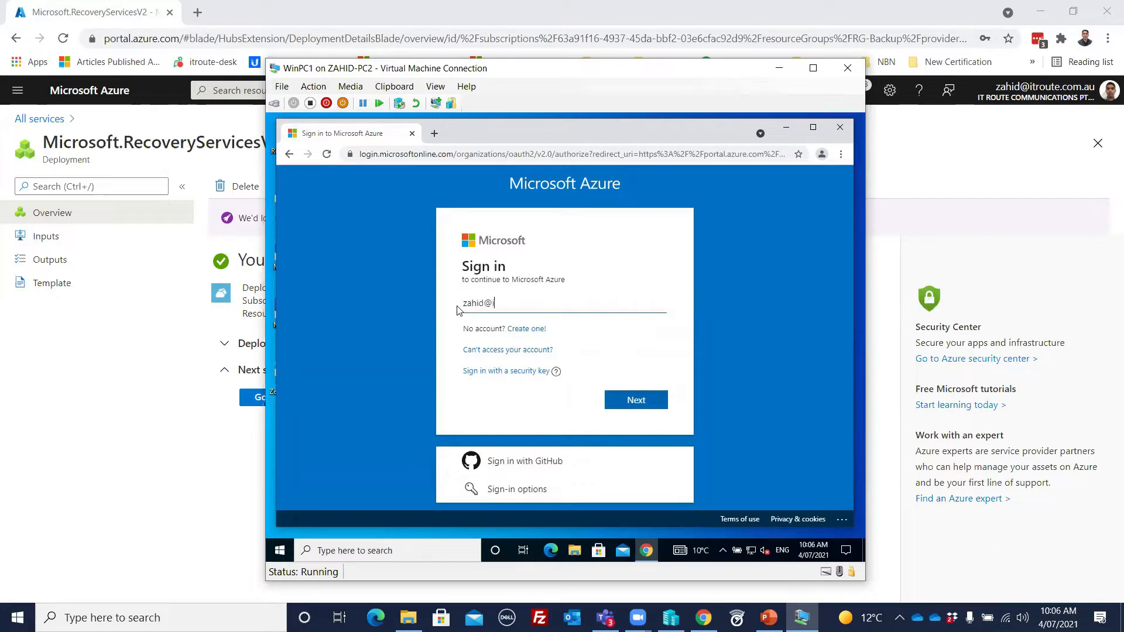
{"action": "key", "text": "Return"}
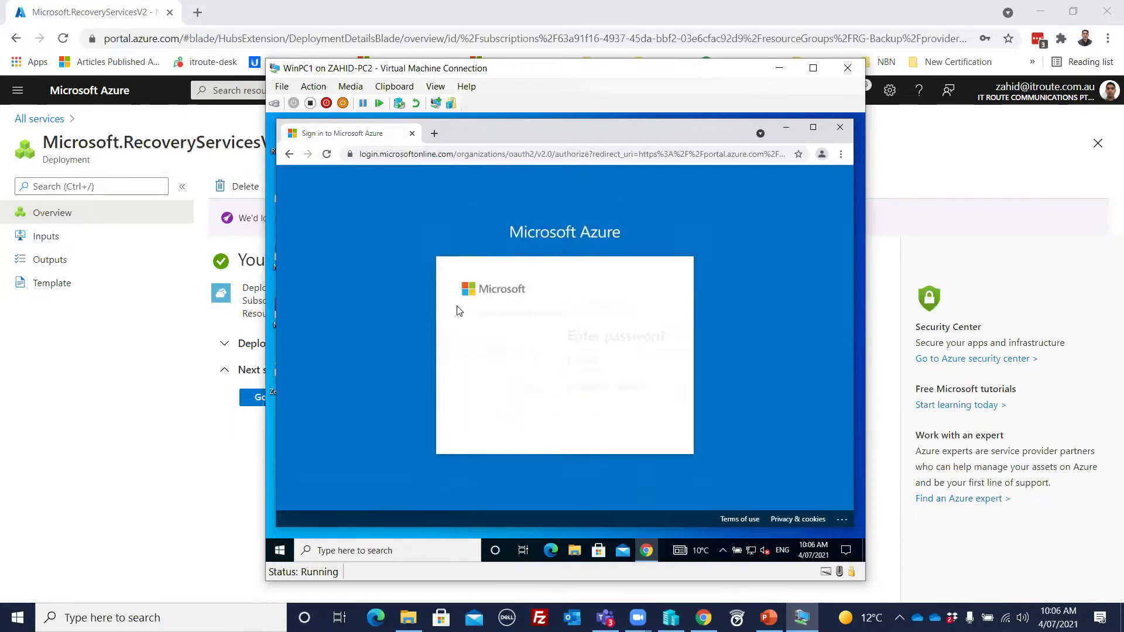
Step: Enter the Azure account password to sign in and choose to stay signed in
{"action": "type", "text": "••"}
{"action": "key", "text": "BackSpace"}
{"action": "key", "text": "BackSpace"}
{"action": "type", "text": "•"}
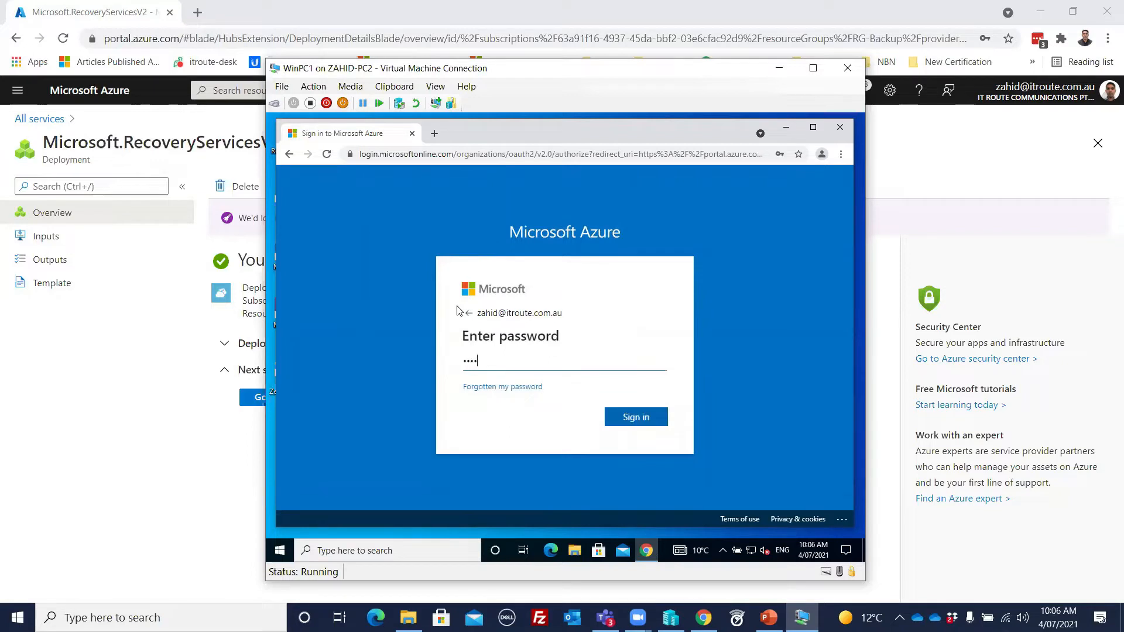
{"action": "type", "text": "•••••••••"}
{"action": "key", "text": "Return"}
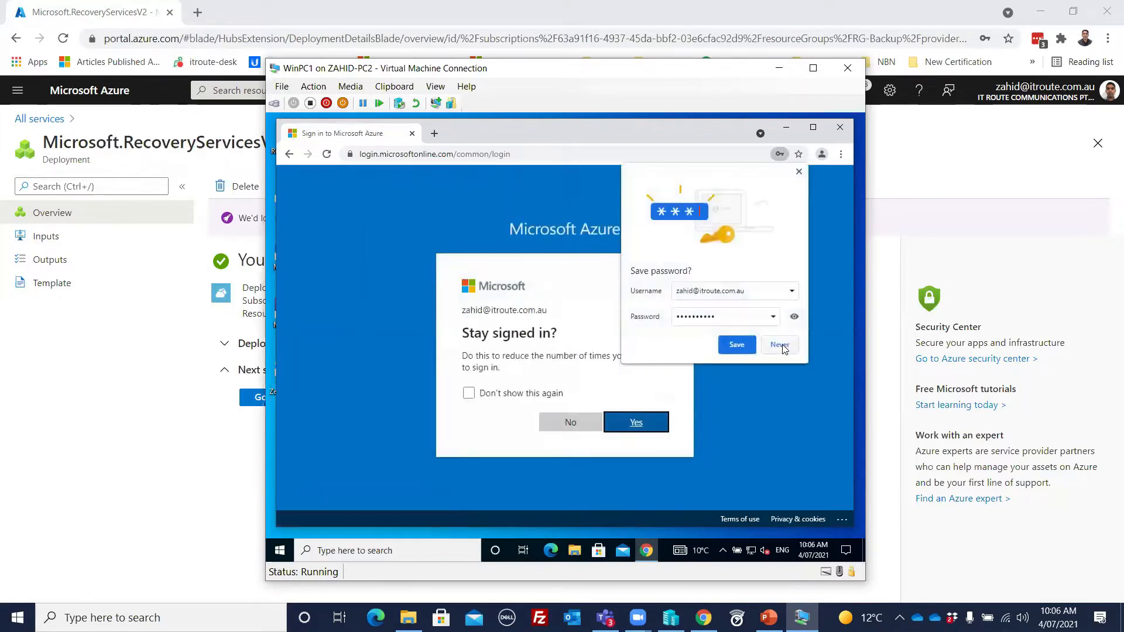
{"action": "left_click", "coordinate": [655, 424]}
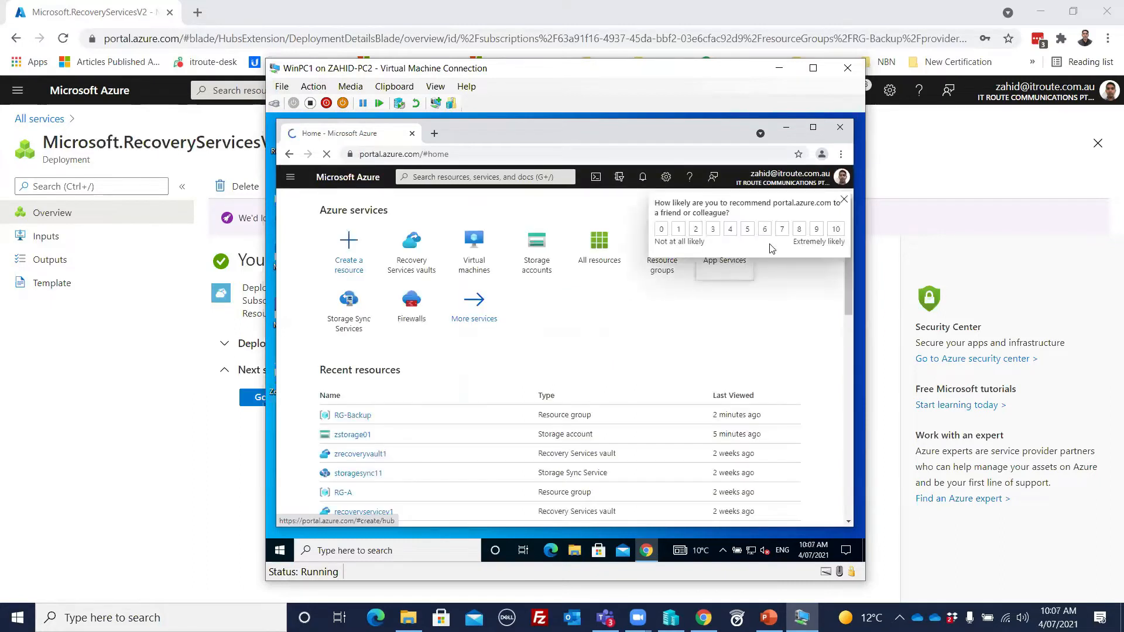
Step: Dismiss the recommendation survey and open the myvolt1 vault from the Recovery Services vaults list
{"action": "left_click", "coordinate": [842, 201]}
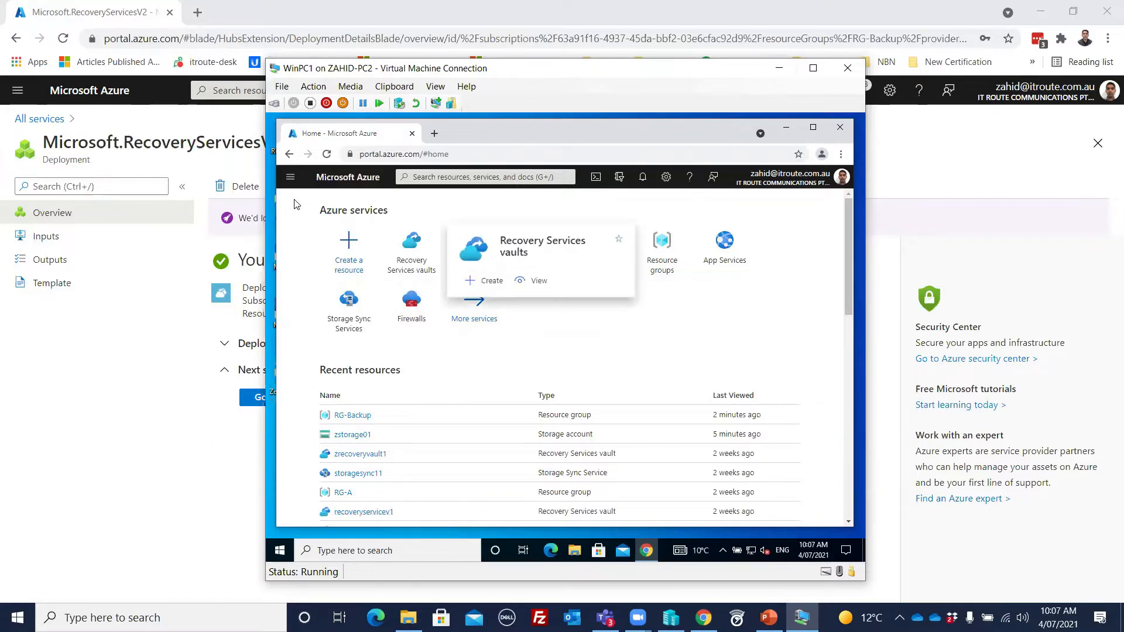
{"action": "left_click", "coordinate": [407, 252]}
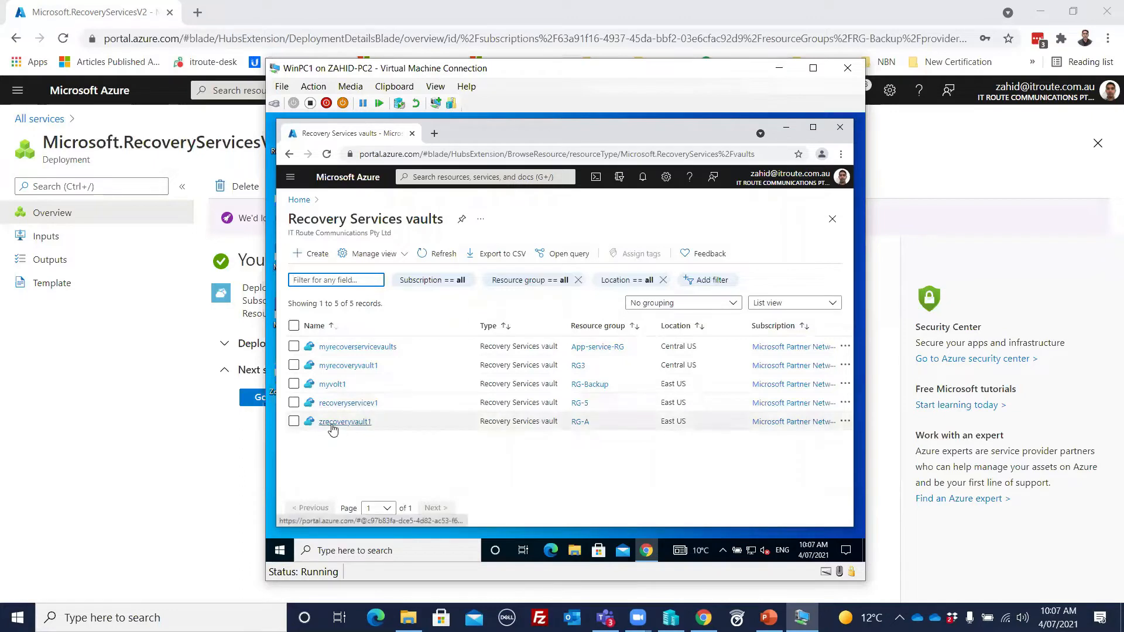
{"action": "left_click", "coordinate": [332, 386]}
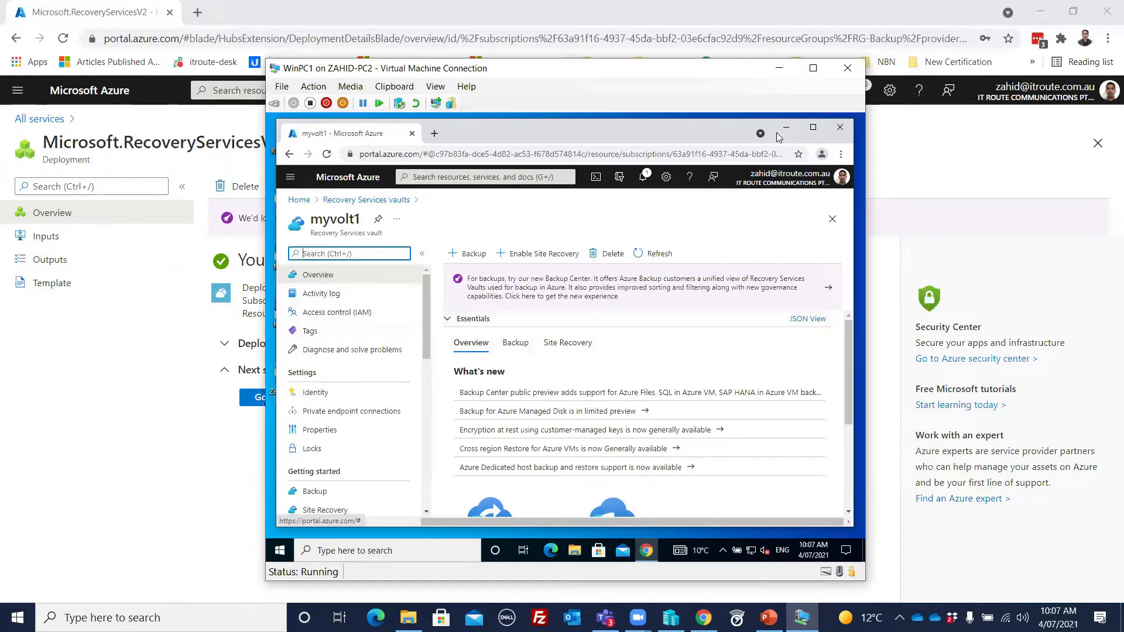
Step: Minimize the WinPC1 window, open the myvolt1 vault from its completed deployment in the host browser, and start a backup configuration
{"action": "left_click", "coordinate": [780, 71]}
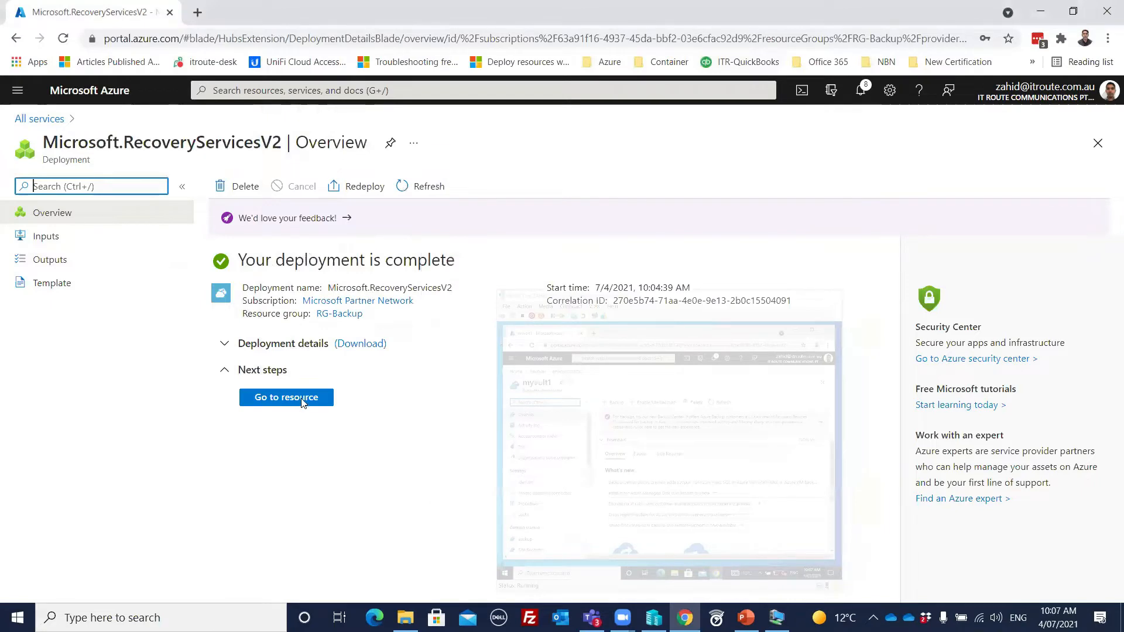
{"action": "left_click", "coordinate": [302, 403]}
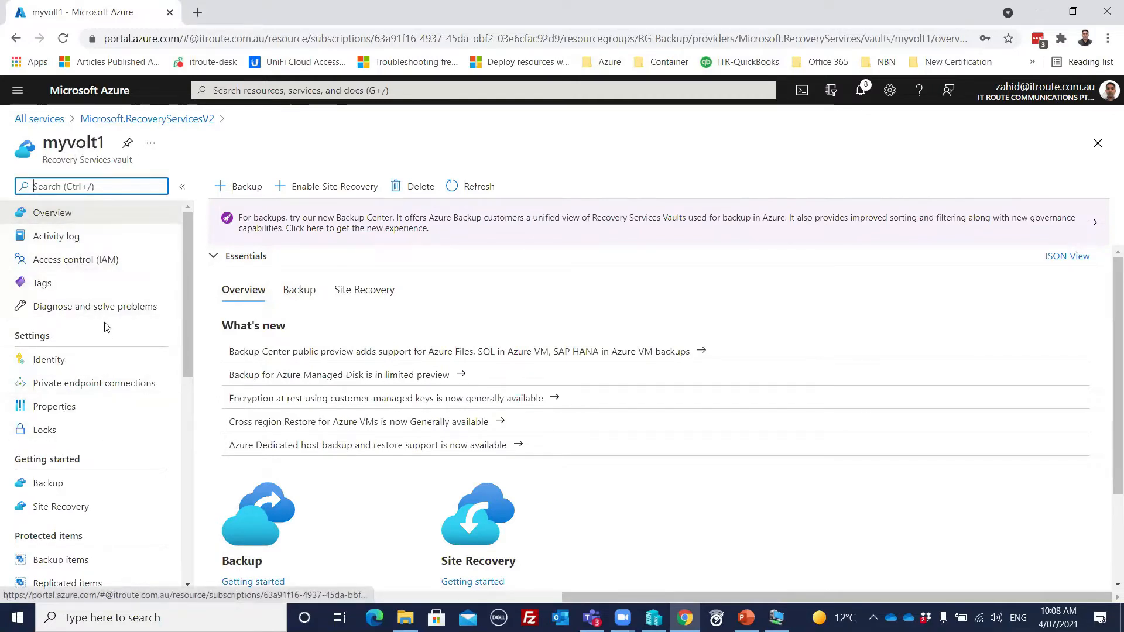
{"action": "scroll", "coordinate": [106, 321], "scroll_direction": "down", "scroll_amount": 2}
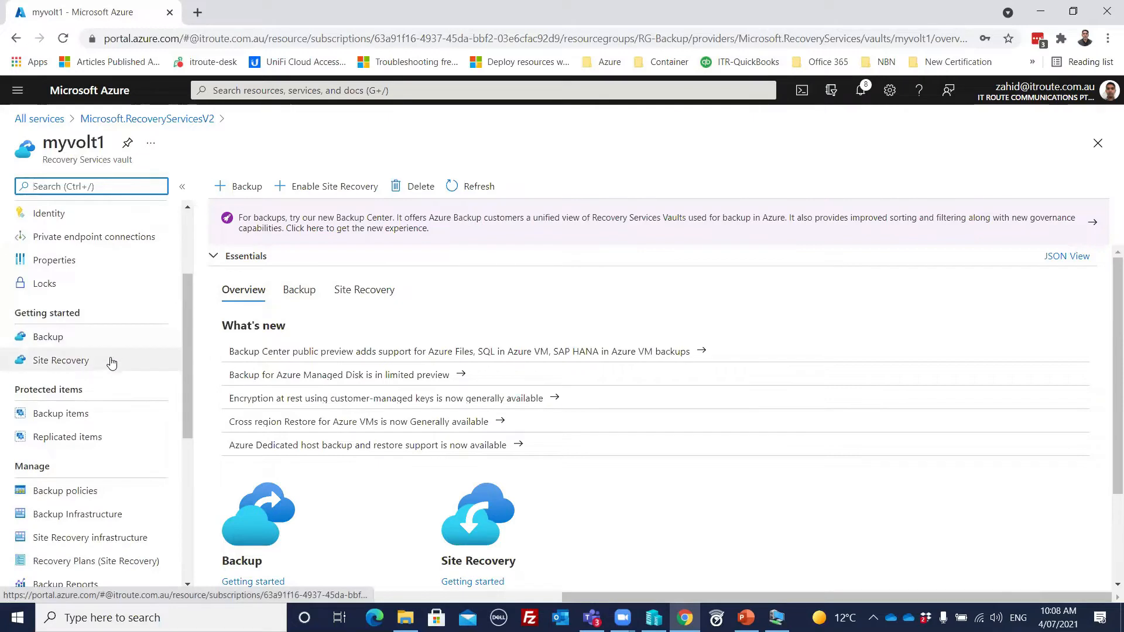
{"action": "scroll", "coordinate": [112, 359], "scroll_direction": "down", "scroll_amount": 1}
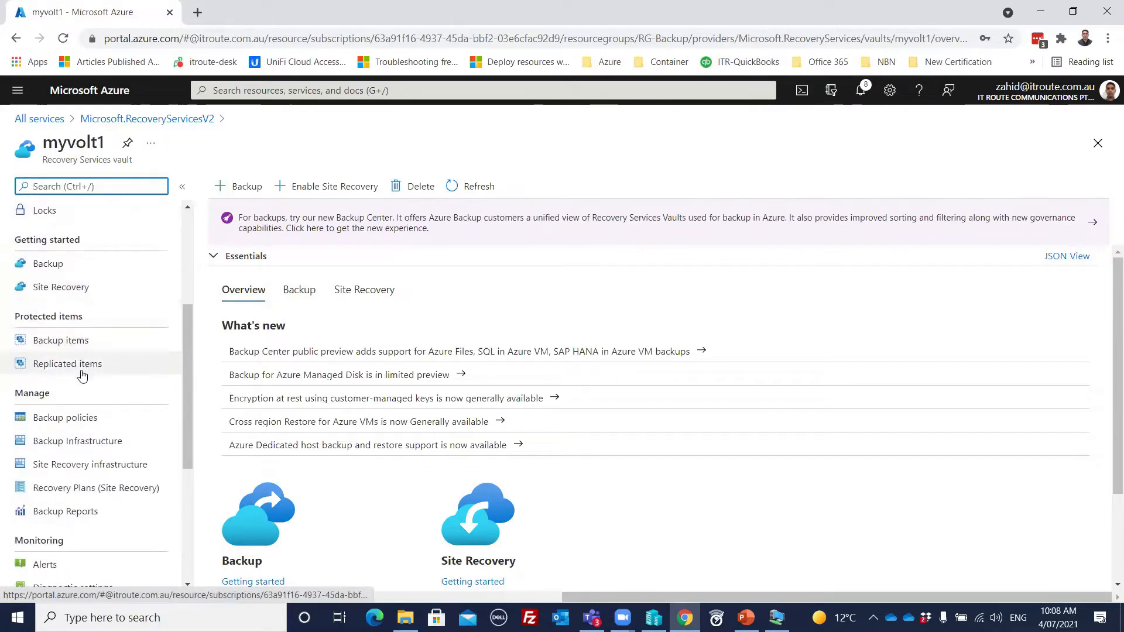
{"action": "scroll", "coordinate": [88, 375], "scroll_direction": "down", "scroll_amount": 2}
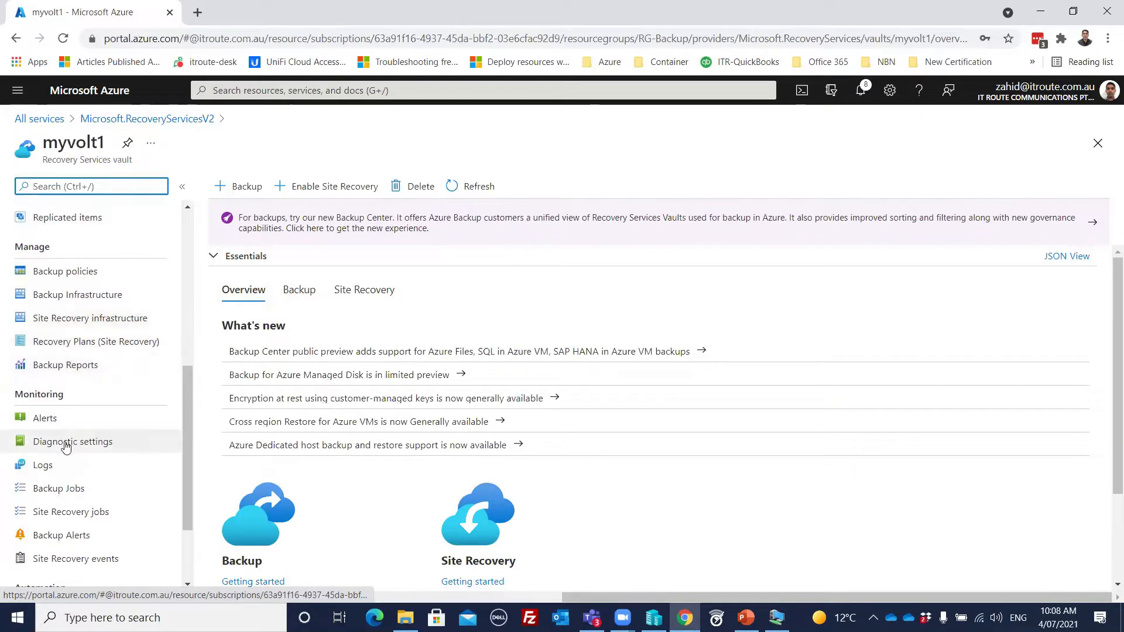
{"action": "left_click_drag", "start_coordinate": [176, 422], "coordinate": [200, 220]}
{"action": "left_click", "coordinate": [235, 187]}
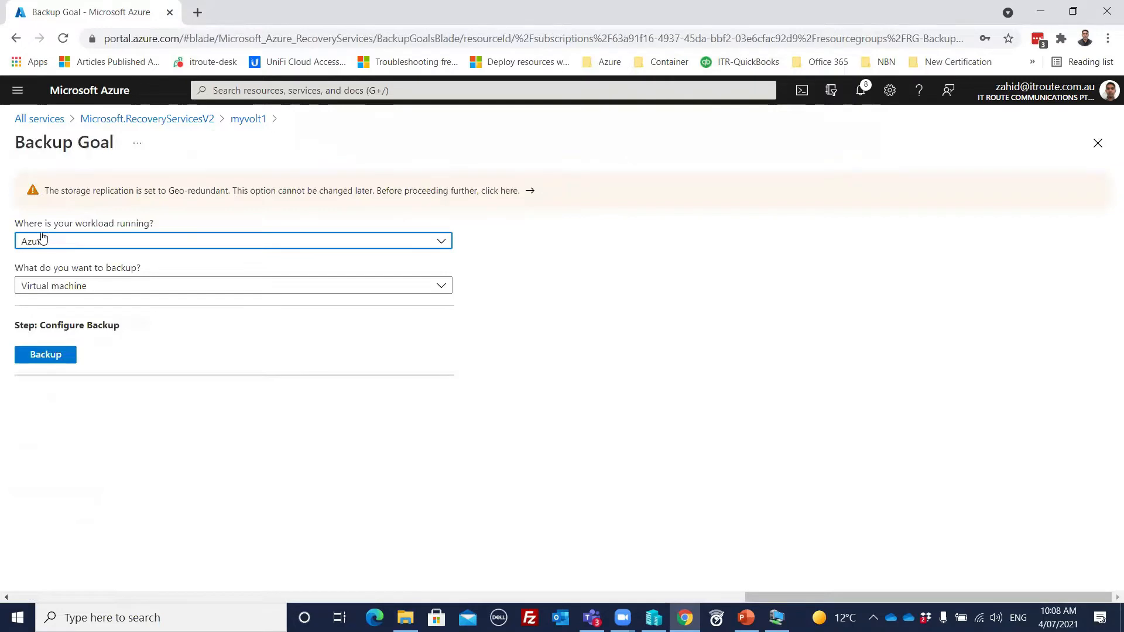
Step: Examine the workload location choices and the backup item types offered for Azure Stack and Azure workloads
{"action": "left_click", "coordinate": [155, 242]}
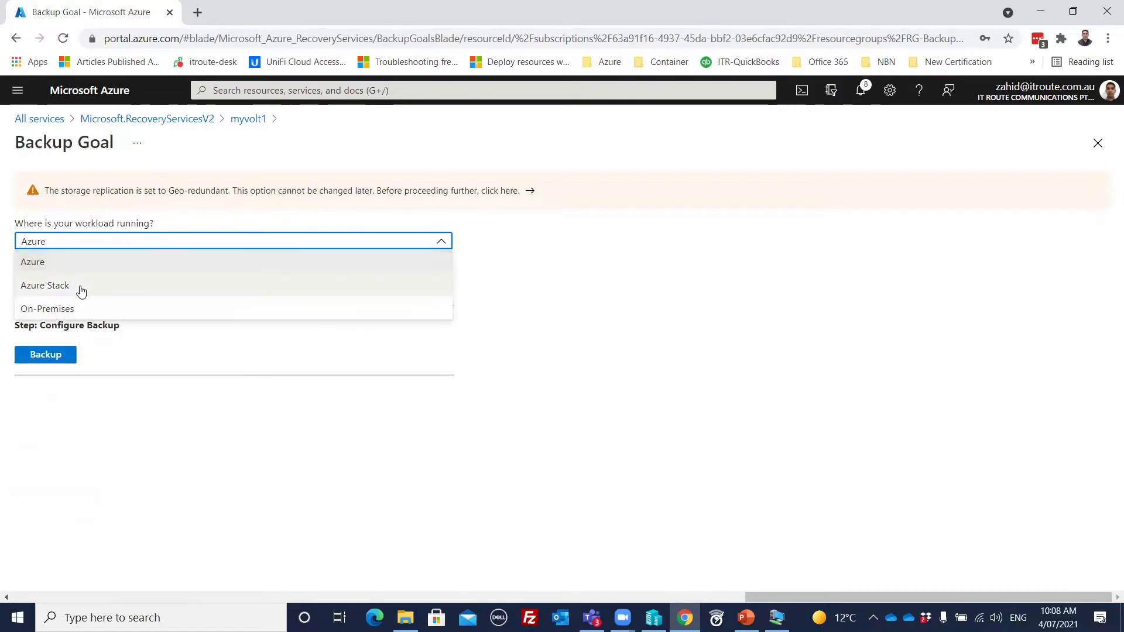
{"action": "left_click", "coordinate": [86, 268]}
{"action": "left_click", "coordinate": [89, 250]}
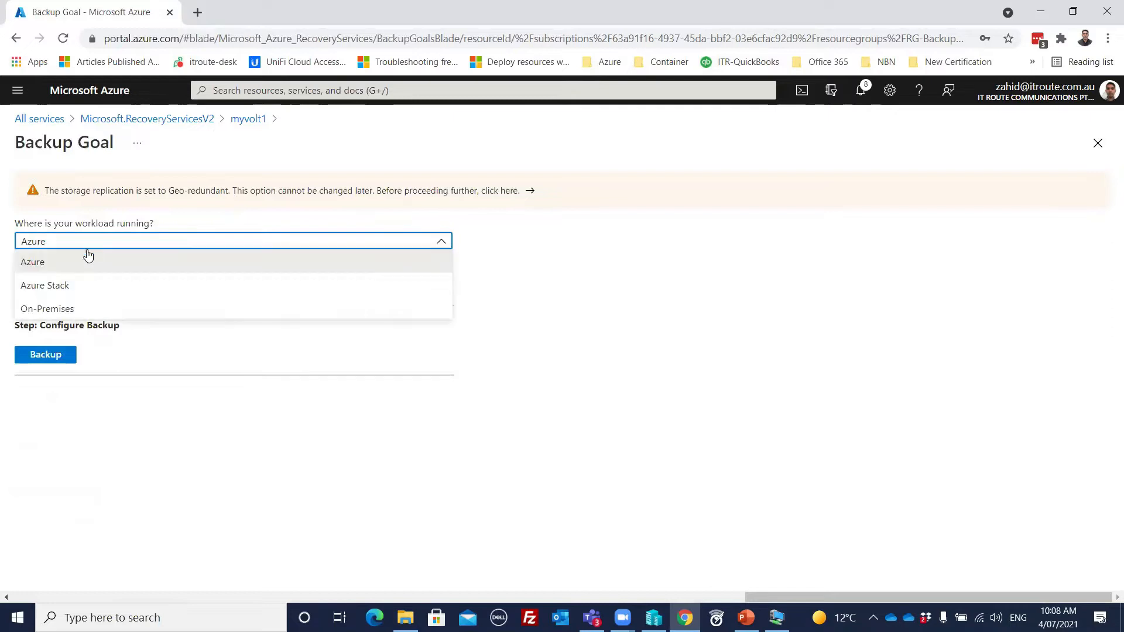
{"action": "left_click", "coordinate": [69, 287]}
{"action": "left_click", "coordinate": [107, 294]}
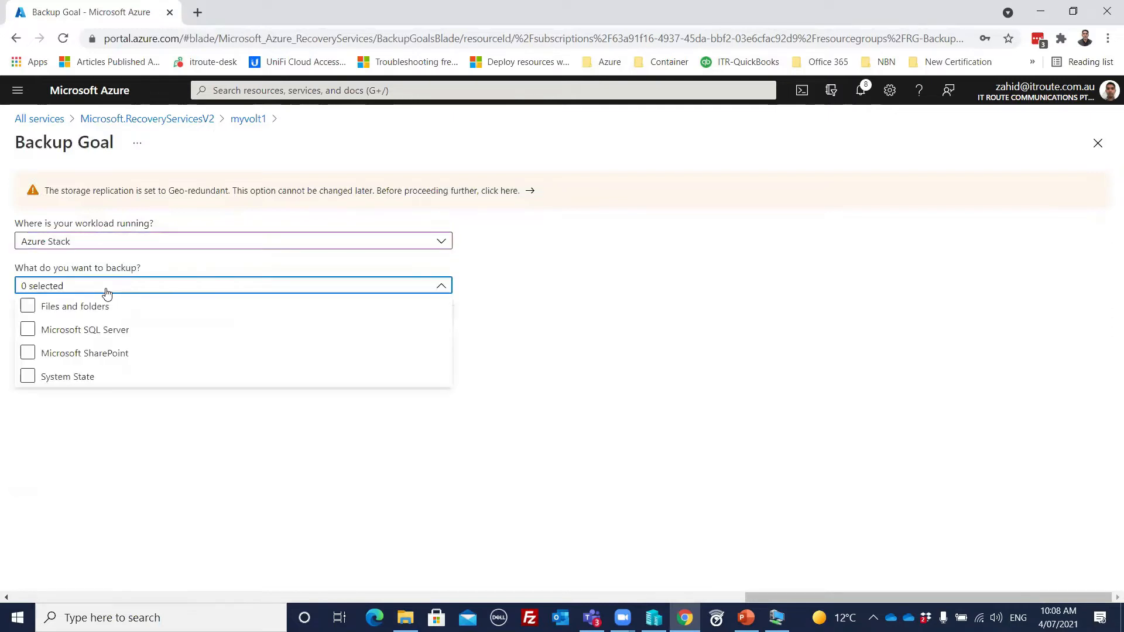
{"action": "left_click", "coordinate": [145, 376]}
{"action": "left_click", "coordinate": [168, 246]}
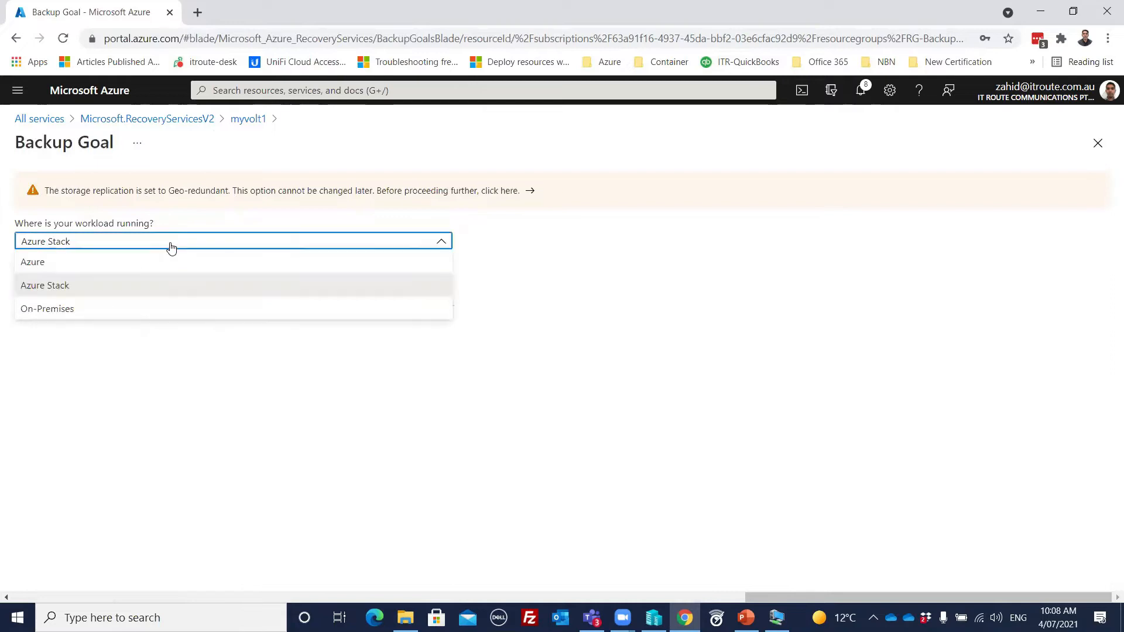
{"action": "left_click", "coordinate": [36, 262]}
{"action": "left_click", "coordinate": [93, 286]}
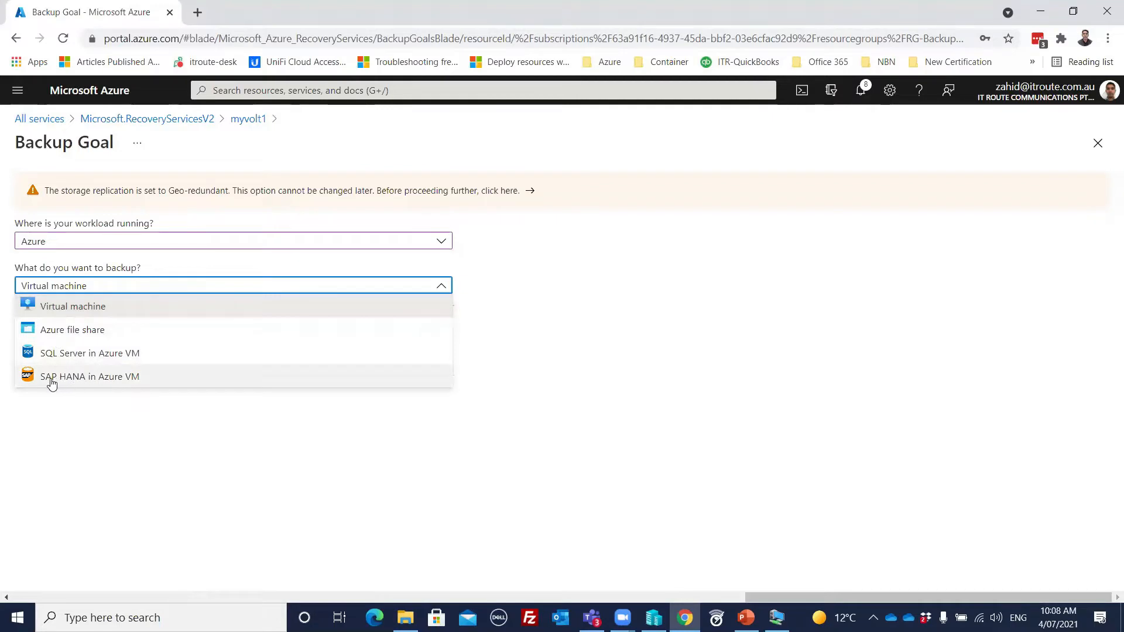
Step: Examine the backup item types offered for Azure Stack workloads and for On-Premises workloads
{"action": "left_click", "coordinate": [99, 241]}
{"action": "left_click", "coordinate": [59, 287]}
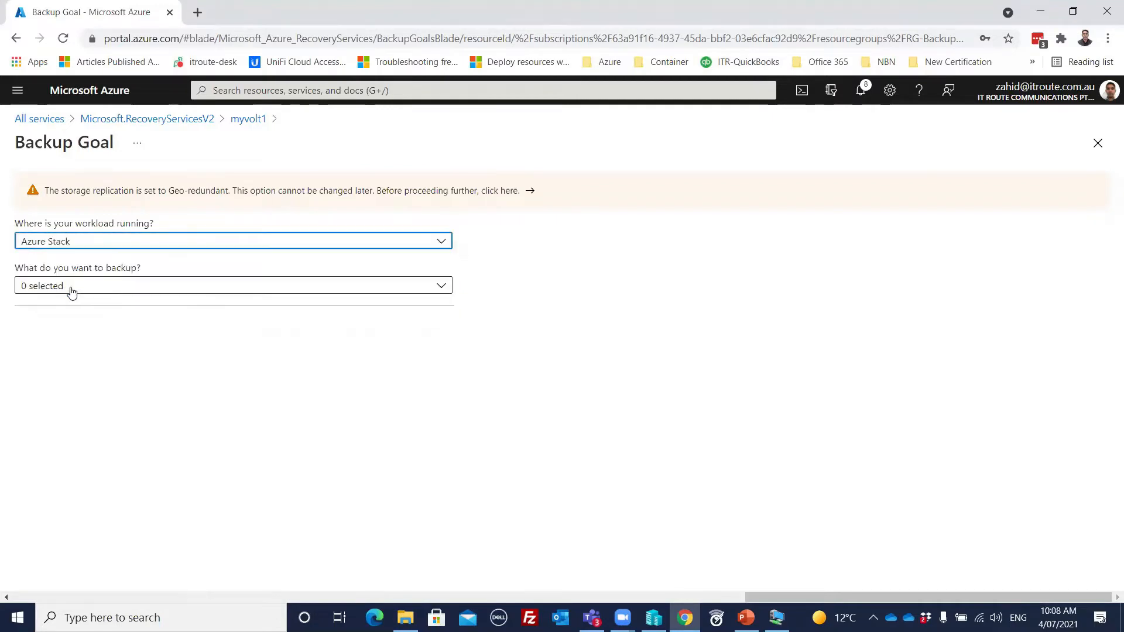
{"action": "left_click", "coordinate": [107, 288]}
{"action": "left_click", "coordinate": [102, 308]}
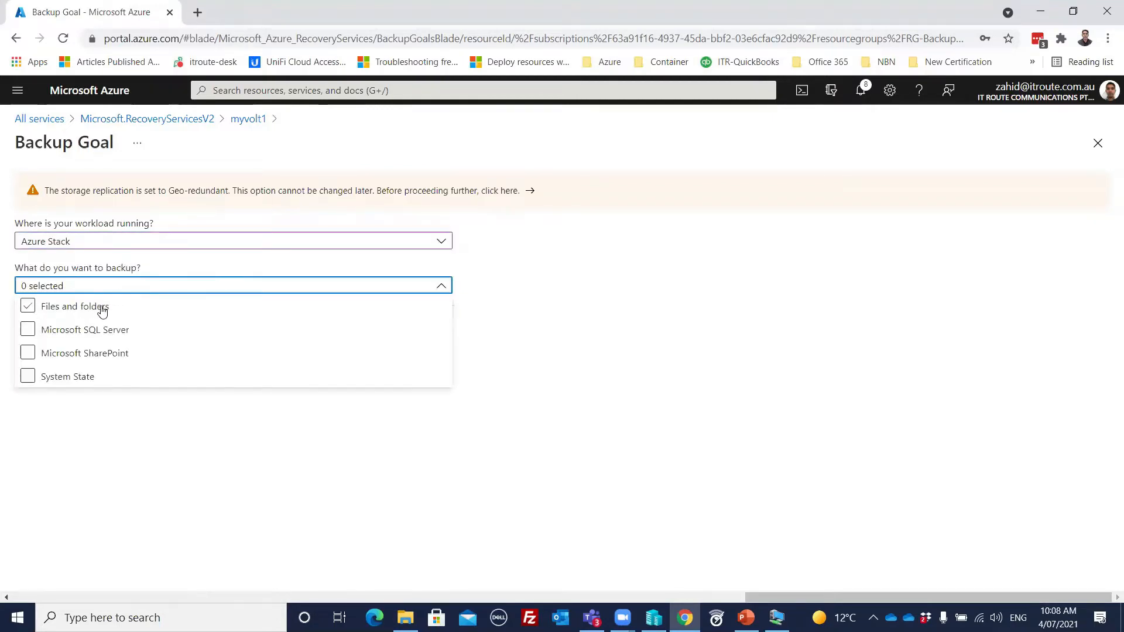
{"action": "left_click", "coordinate": [107, 353]}
{"action": "left_click", "coordinate": [44, 379]}
{"action": "left_click", "coordinate": [98, 379]}
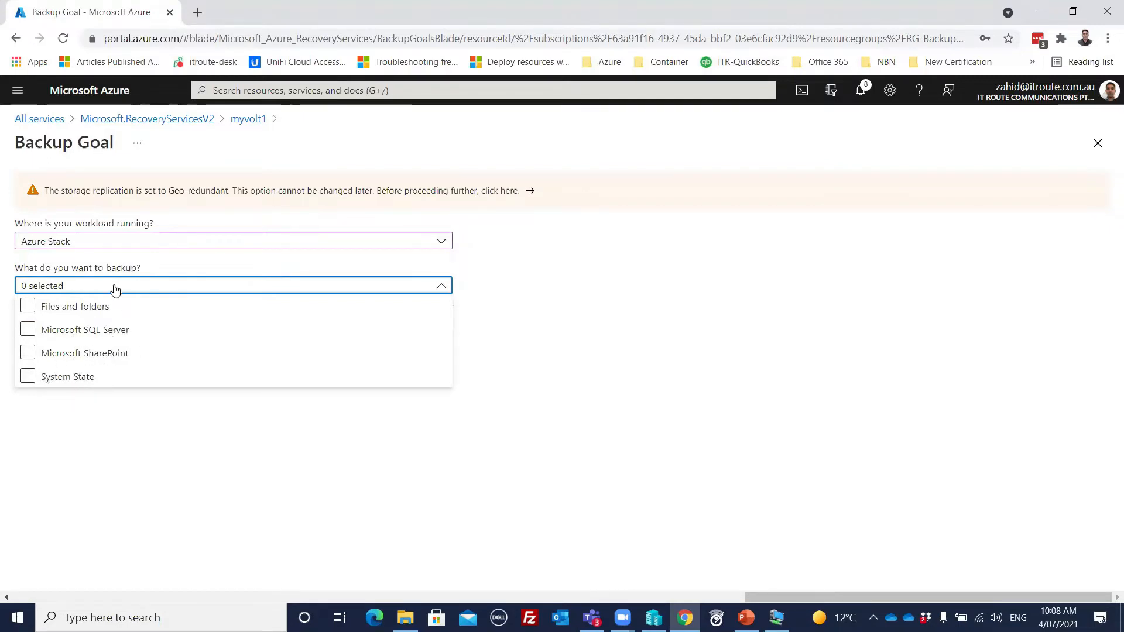
{"action": "left_click", "coordinate": [440, 244]}
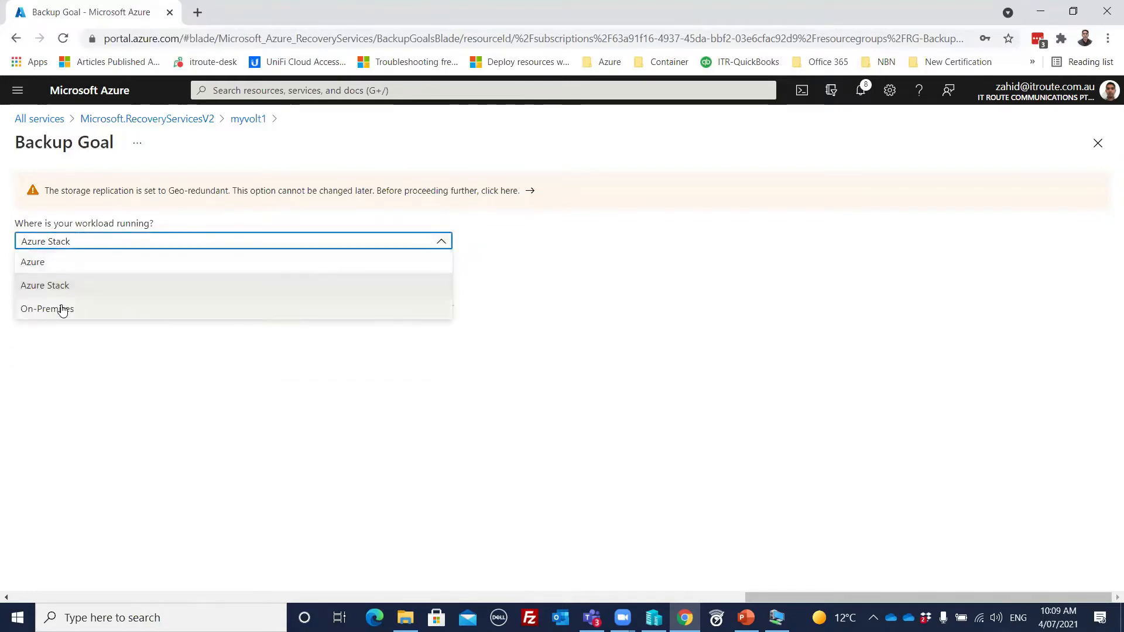
{"action": "left_click", "coordinate": [63, 310]}
{"action": "left_click", "coordinate": [134, 293]}
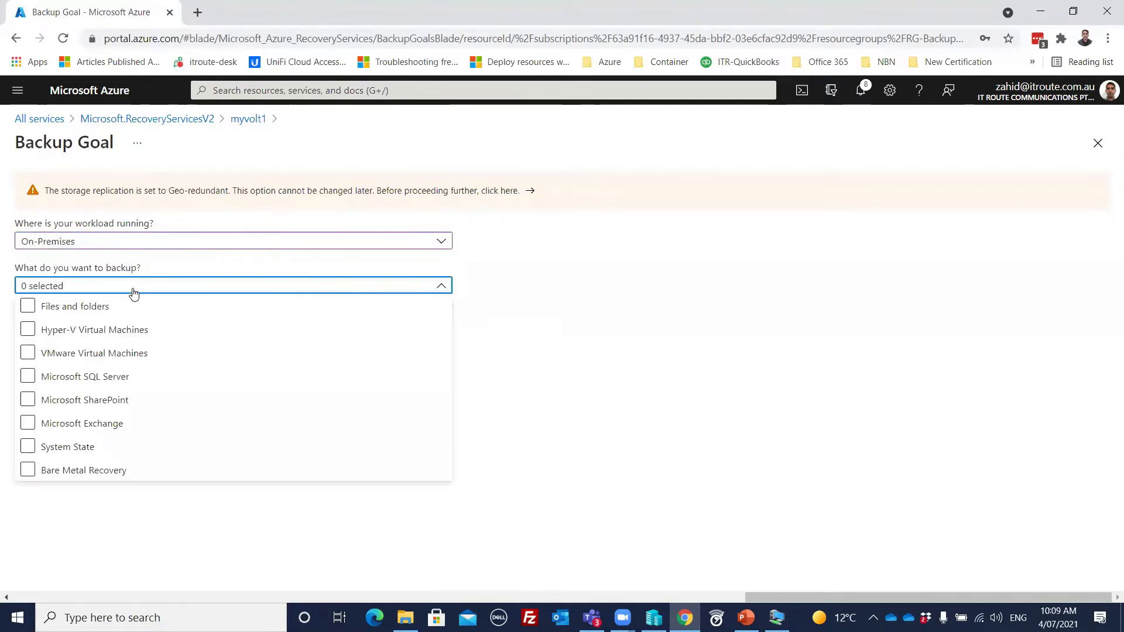
{"action": "left_click", "coordinate": [30, 326]}
{"action": "left_click", "coordinate": [480, 272]}
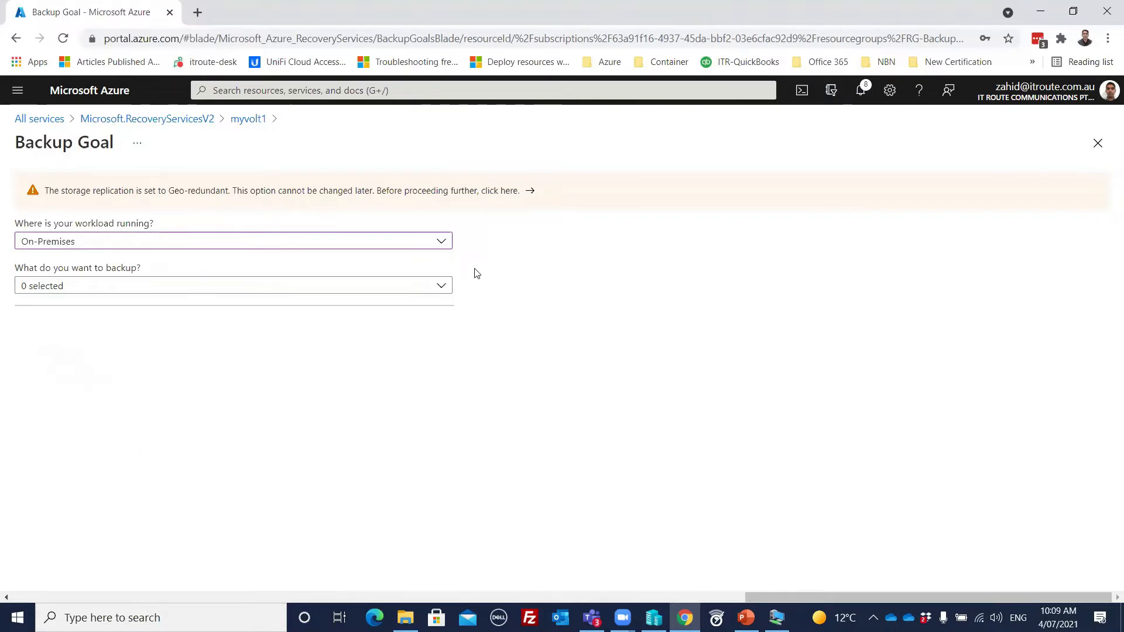
Step: Set the backup goal to a virtual machine running in Azure and start configuring its backup
{"action": "left_click", "coordinate": [439, 245]}
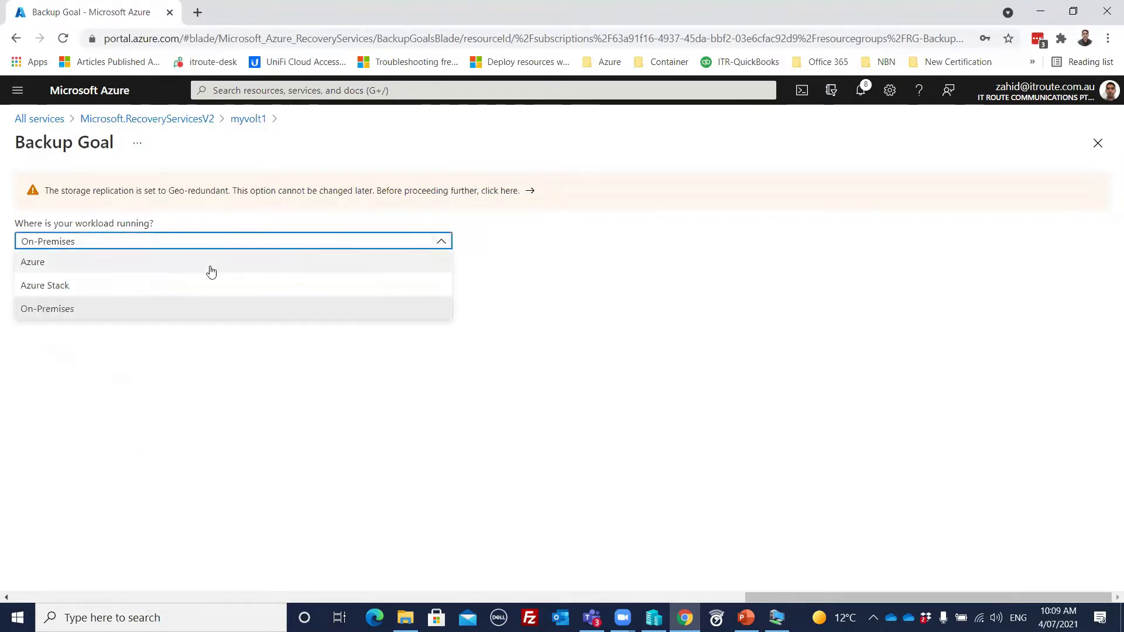
{"action": "left_click", "coordinate": [91, 267]}
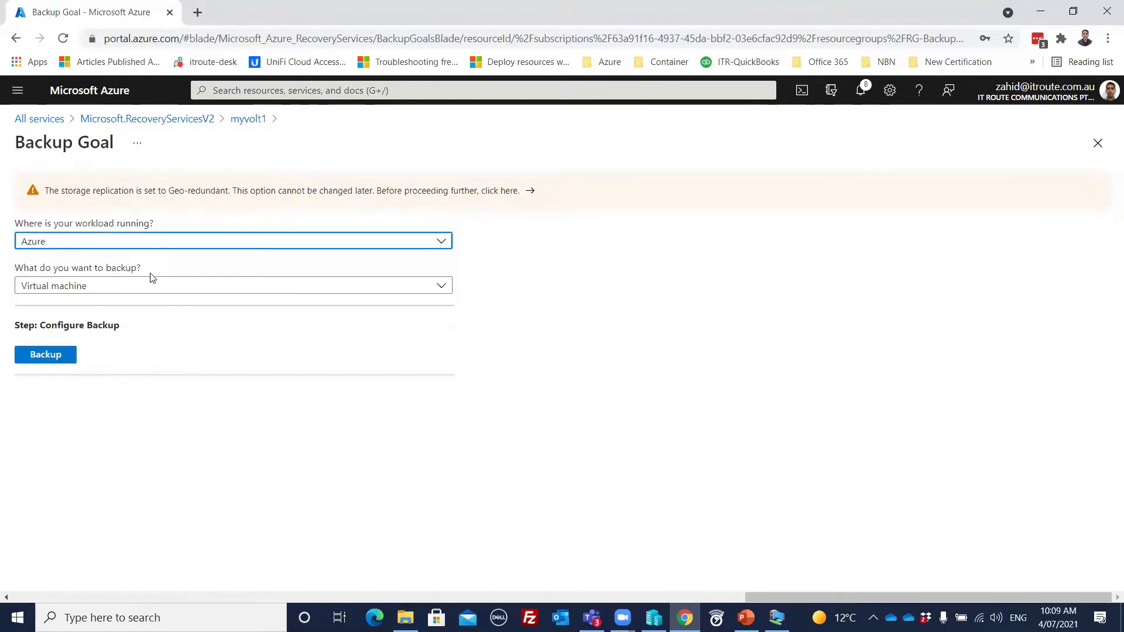
{"action": "left_click", "coordinate": [114, 292]}
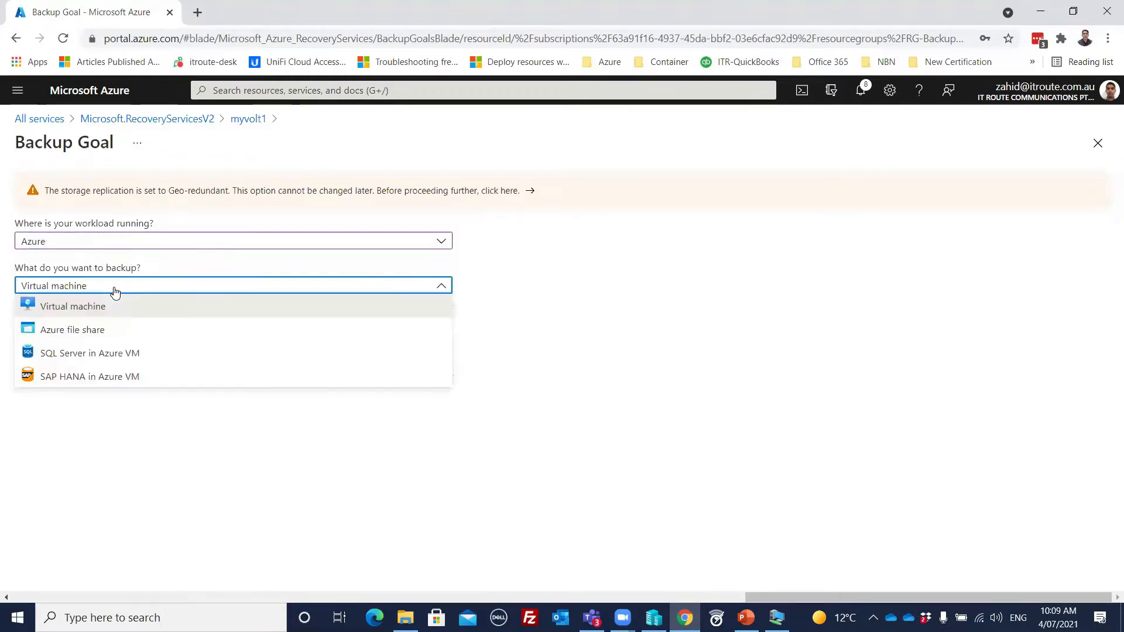
{"action": "left_click", "coordinate": [75, 305]}
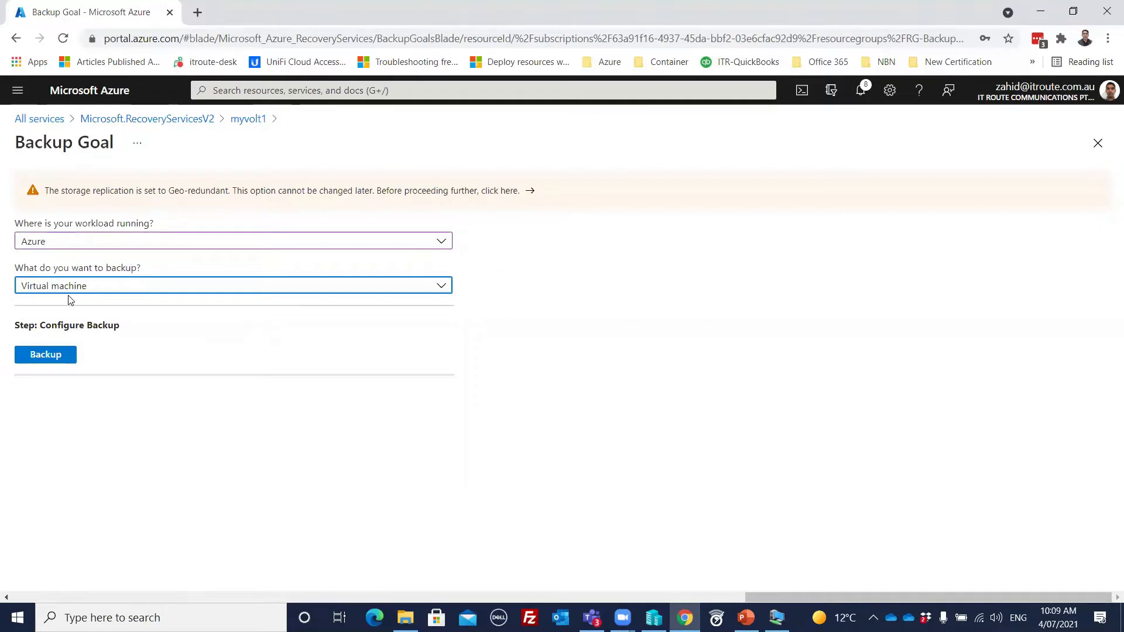
{"action": "left_click", "coordinate": [49, 361]}
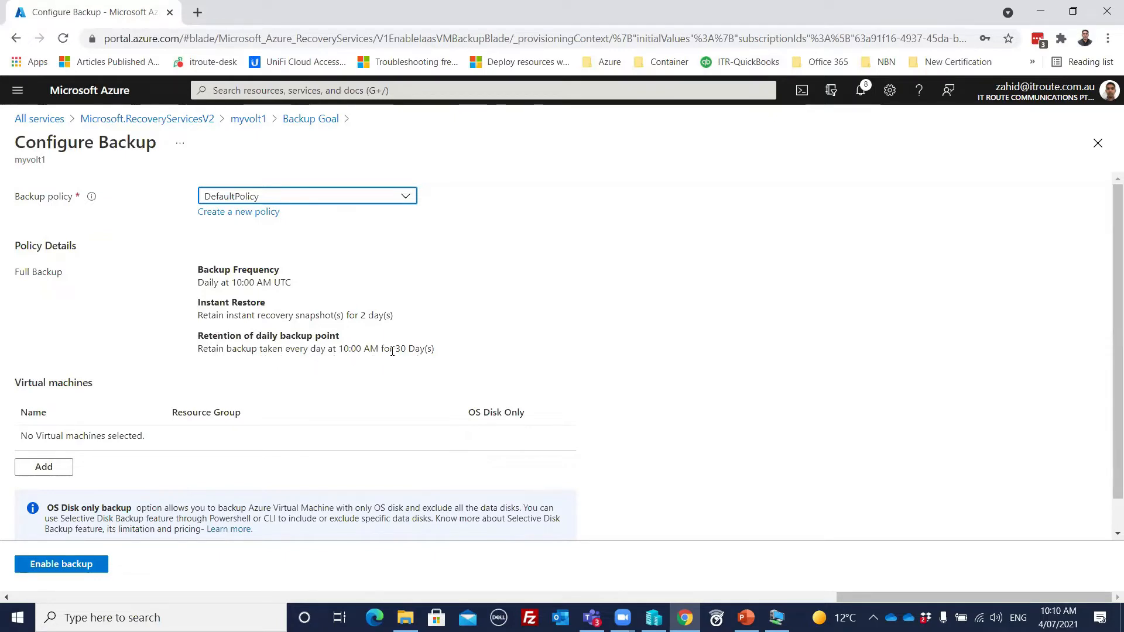
Step: Review the schedule, instant restore and retention options for a new virtual machine backup policy, and close the form without creating one
{"action": "left_click", "coordinate": [237, 214]}
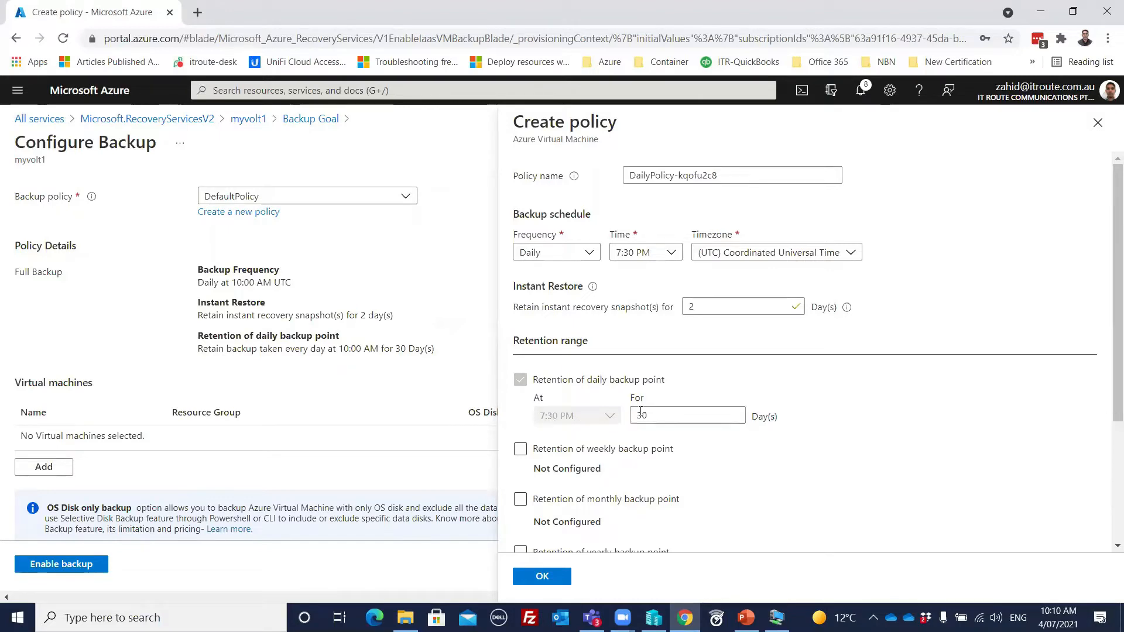
{"action": "left_click", "coordinate": [615, 456]}
{"action": "scroll", "coordinate": [818, 454], "scroll_direction": "down", "scroll_amount": 2}
{"action": "scroll", "coordinate": [817, 453], "scroll_direction": "down", "scroll_amount": 1}
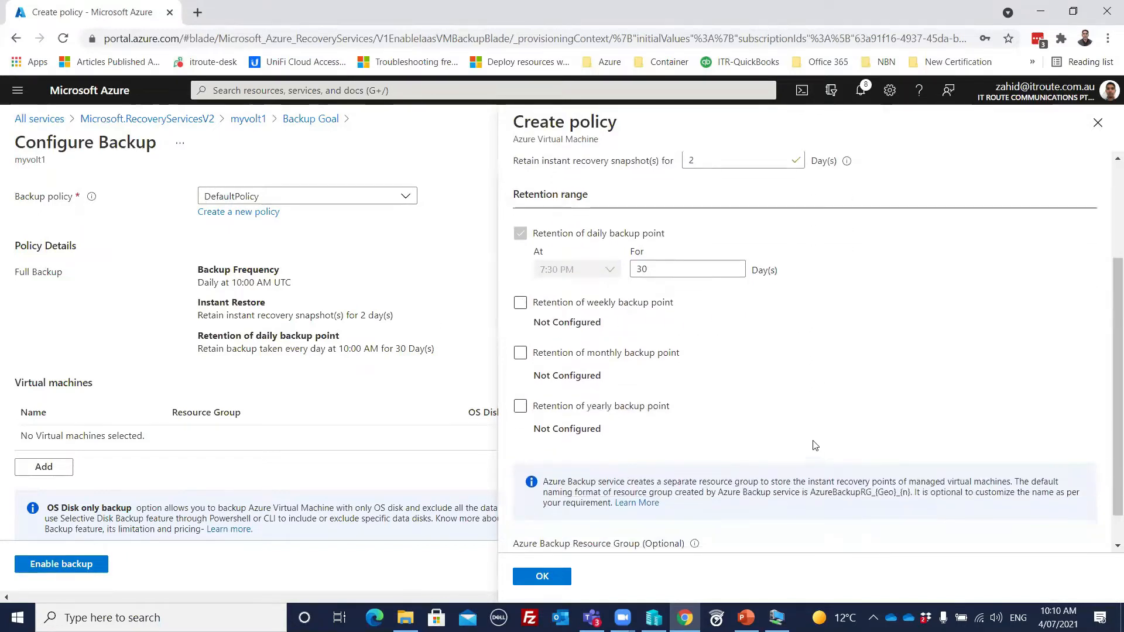
{"action": "left_click", "coordinate": [585, 310]}
{"action": "left_click", "coordinate": [608, 354]}
{"action": "left_click", "coordinate": [609, 356]}
{"action": "scroll", "coordinate": [820, 366], "scroll_direction": "down", "scroll_amount": 1}
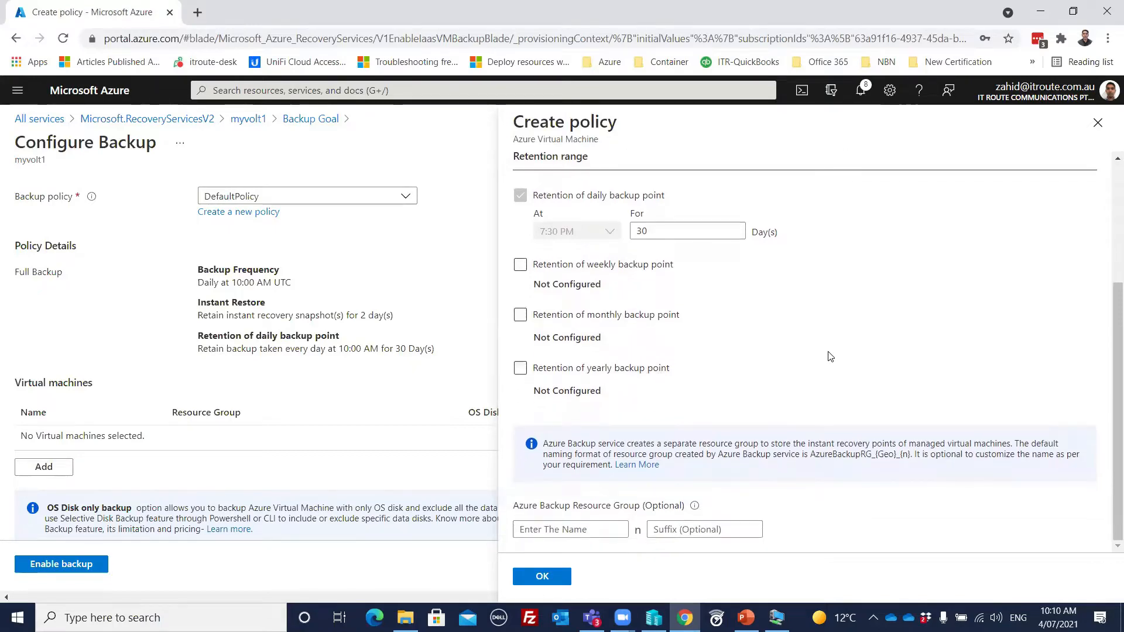
{"action": "scroll", "coordinate": [835, 352], "scroll_direction": "up", "scroll_amount": 4}
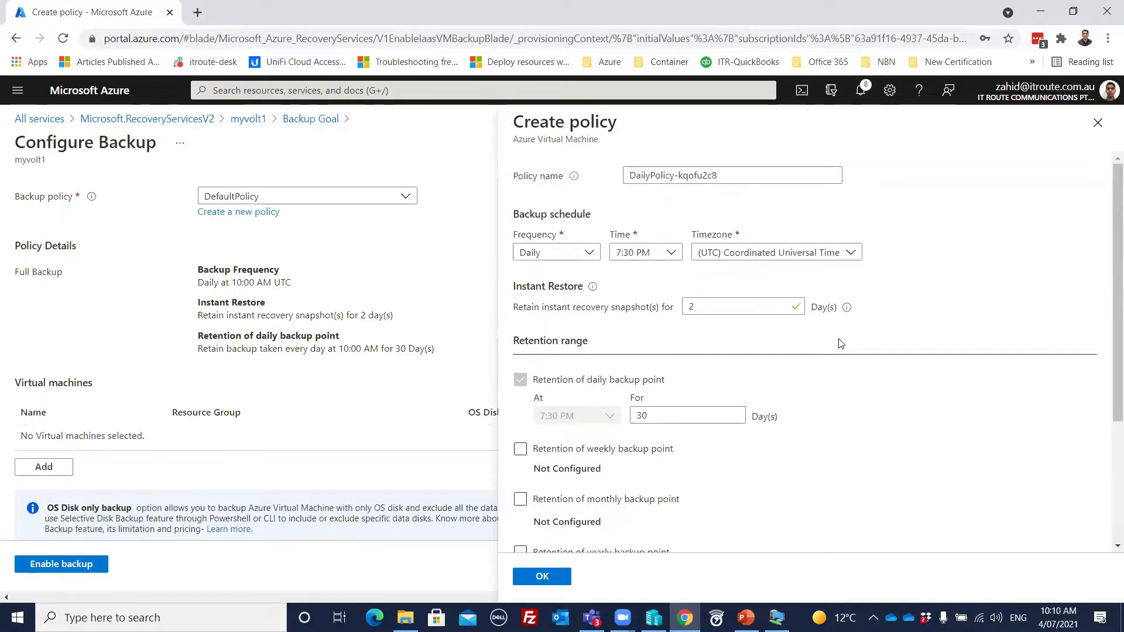
{"action": "left_click", "coordinate": [1098, 122]}
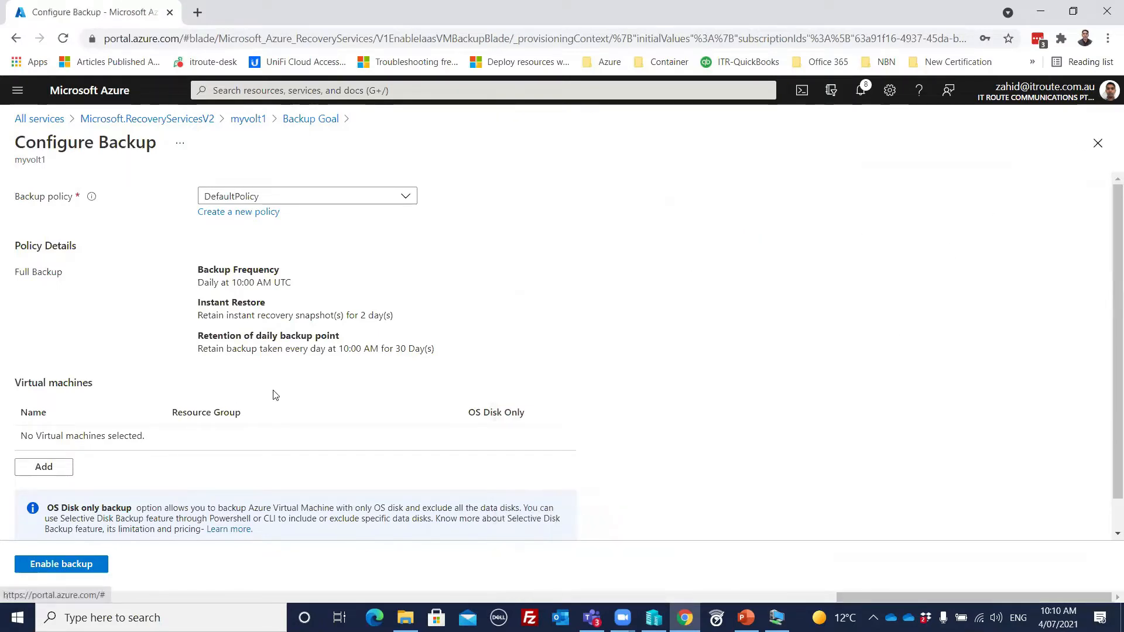
Step: Add the virtual machine myvm1 from RG-Backup to the backup under DefaultPolicy and enable the backup
{"action": "left_click", "coordinate": [35, 468]}
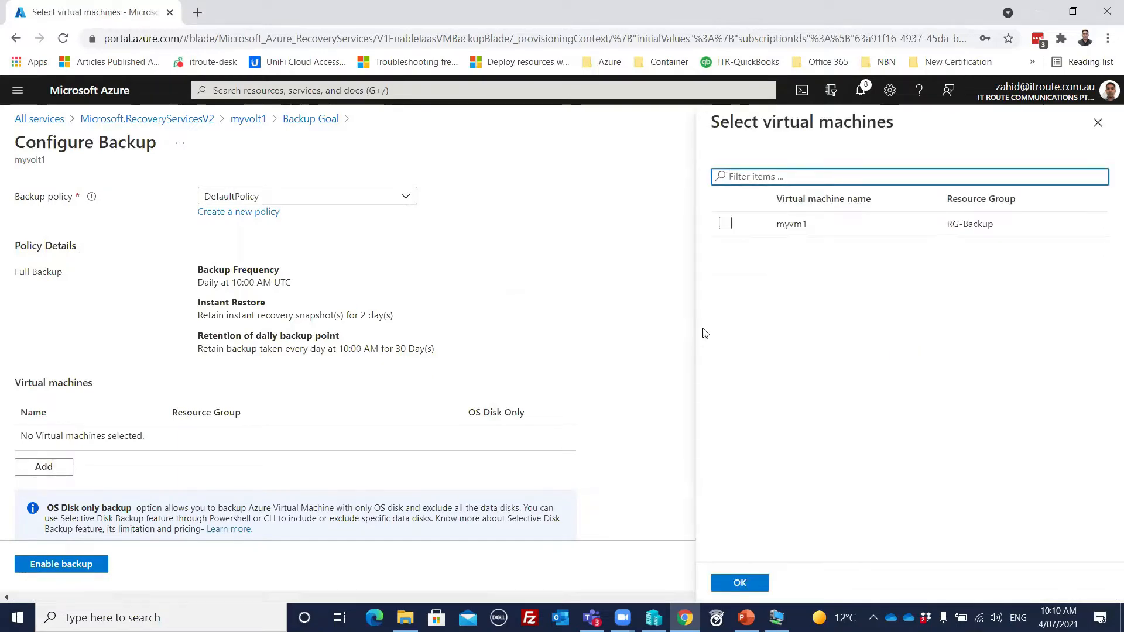
{"action": "left_click", "coordinate": [726, 223]}
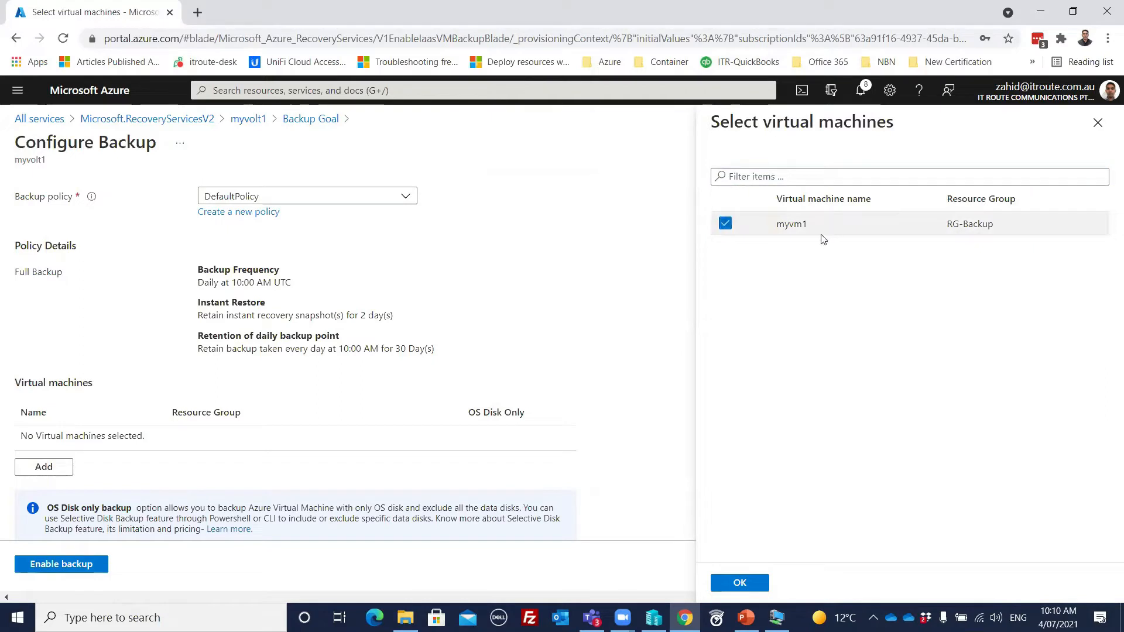
{"action": "left_click", "coordinate": [740, 583]}
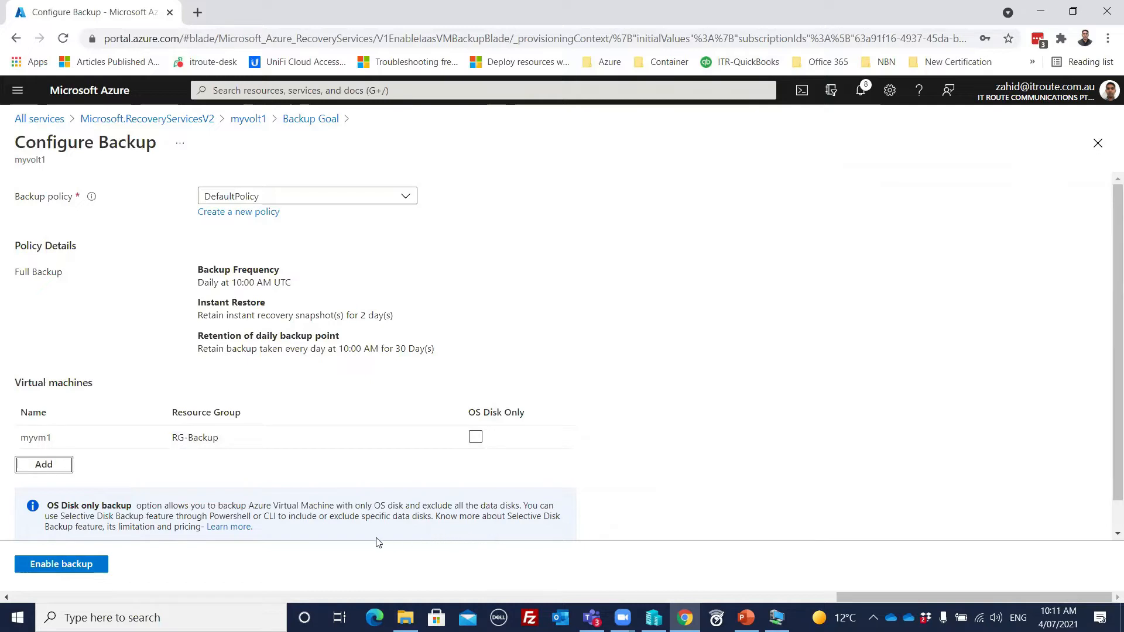
{"action": "left_click", "coordinate": [74, 565]}
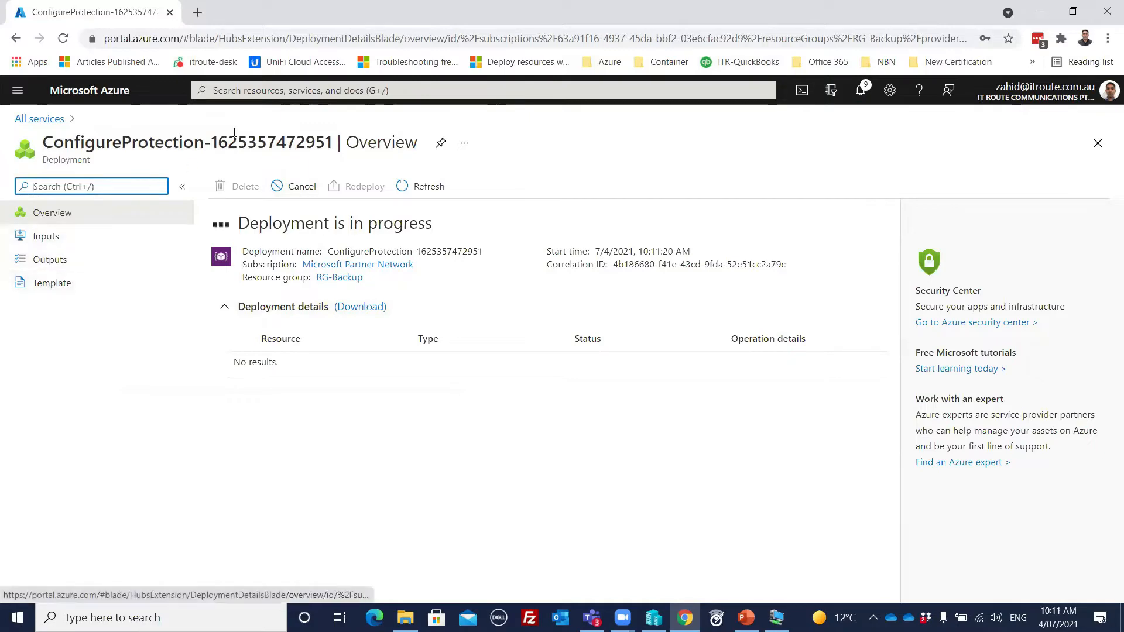
Step: Open the myvolt1 vault from the Recovery Services vaults list and start another backup configuration
{"action": "left_click", "coordinate": [239, 87]}
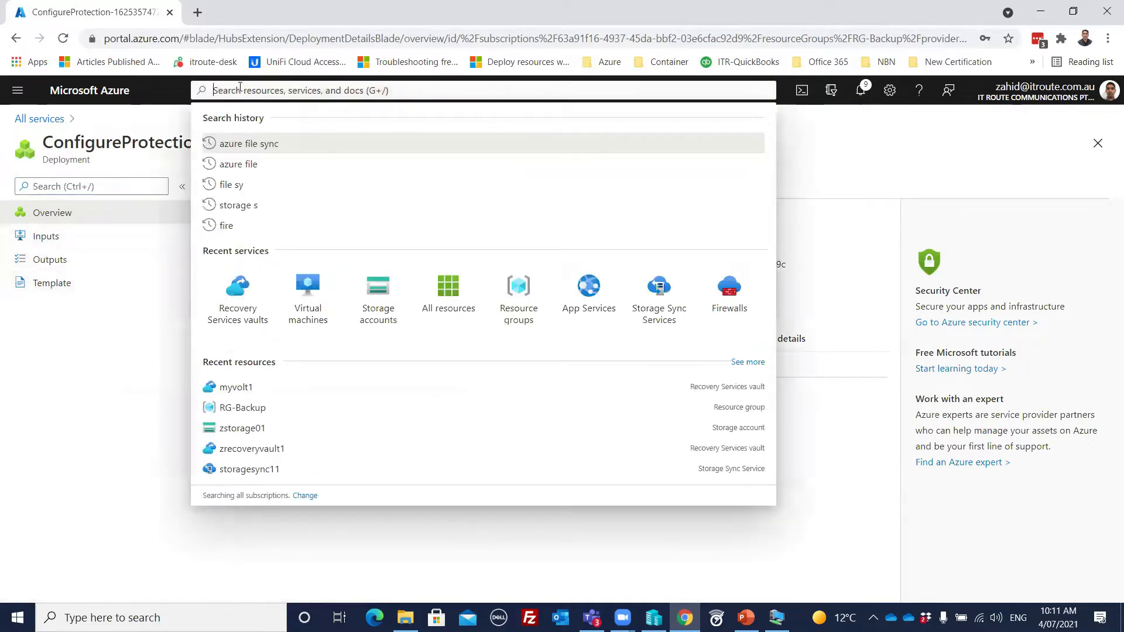
{"action": "left_click", "coordinate": [239, 297]}
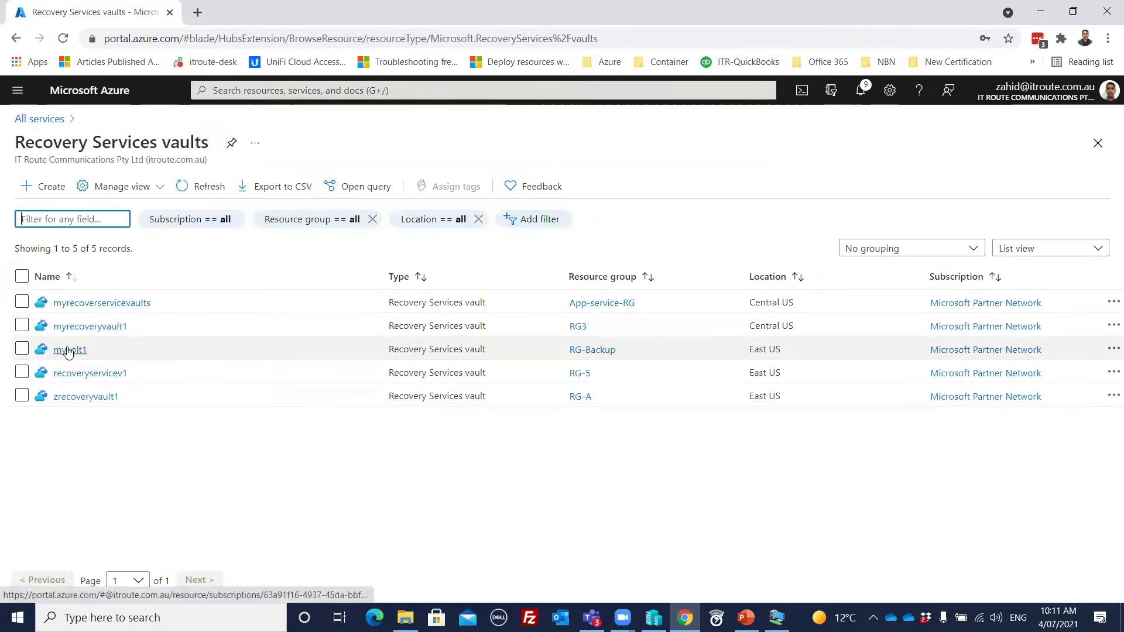
{"action": "left_click", "coordinate": [69, 349]}
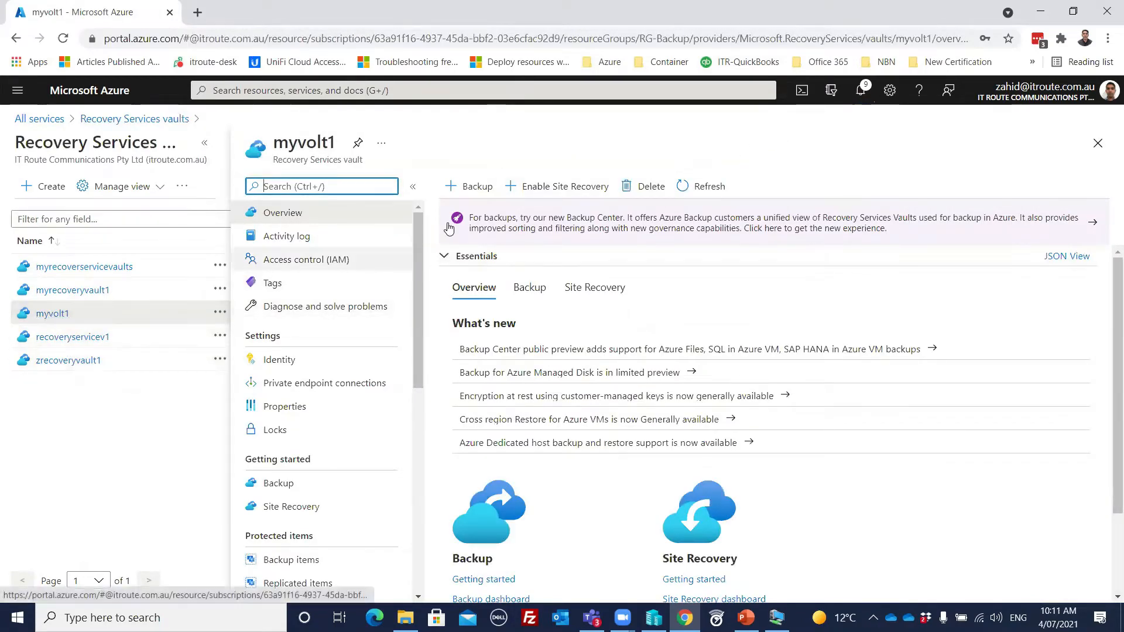
{"action": "left_click", "coordinate": [470, 187]}
Step: Set the backup goal to Azure file share and choose zstorage01 as the storage account
{"action": "left_click", "coordinate": [226, 253]}
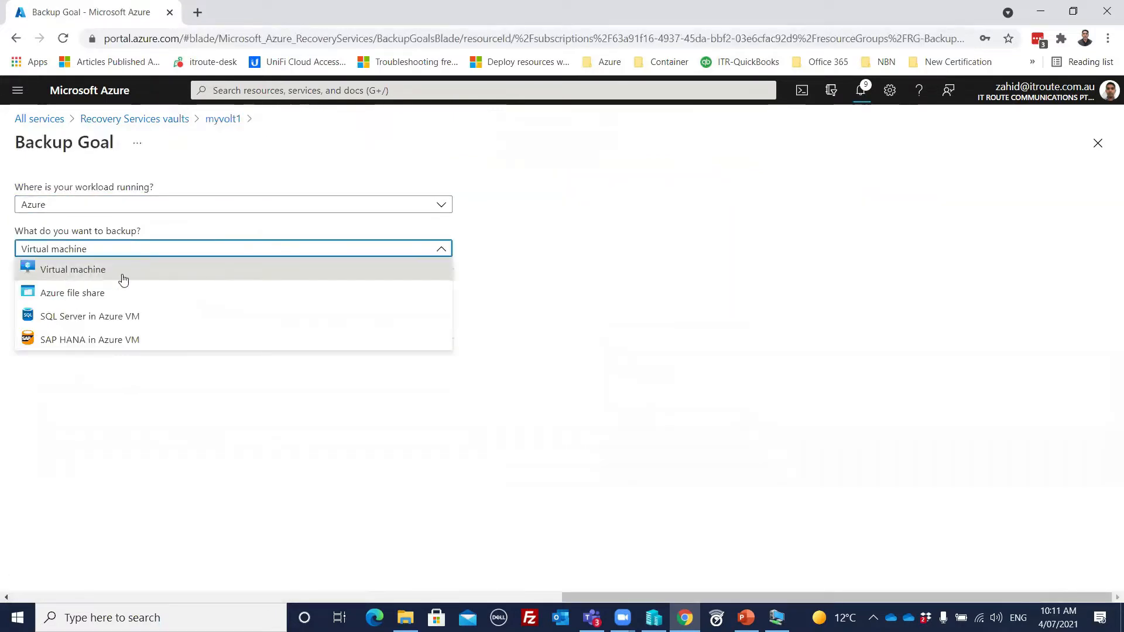
{"action": "left_click", "coordinate": [74, 296]}
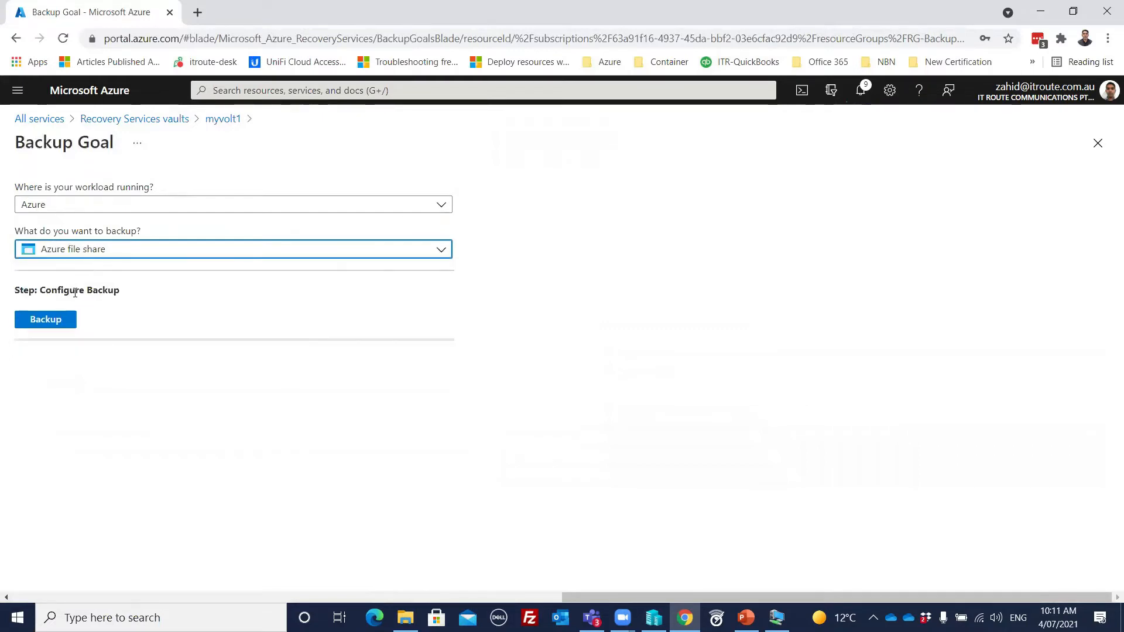
{"action": "left_click", "coordinate": [44, 321]}
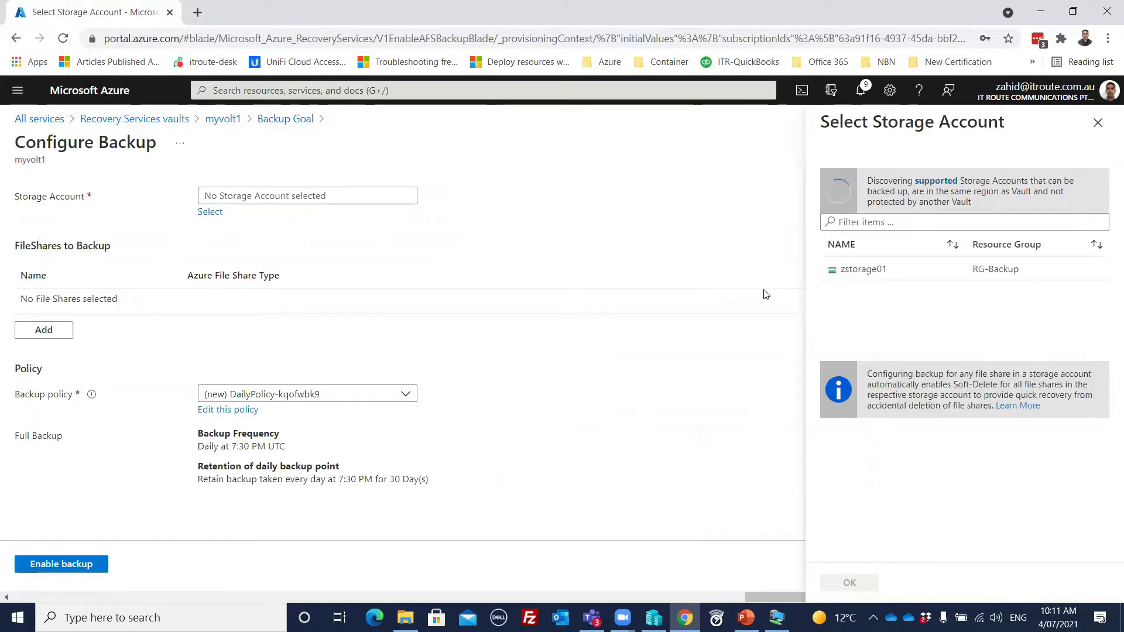
{"action": "left_click", "coordinate": [872, 266]}
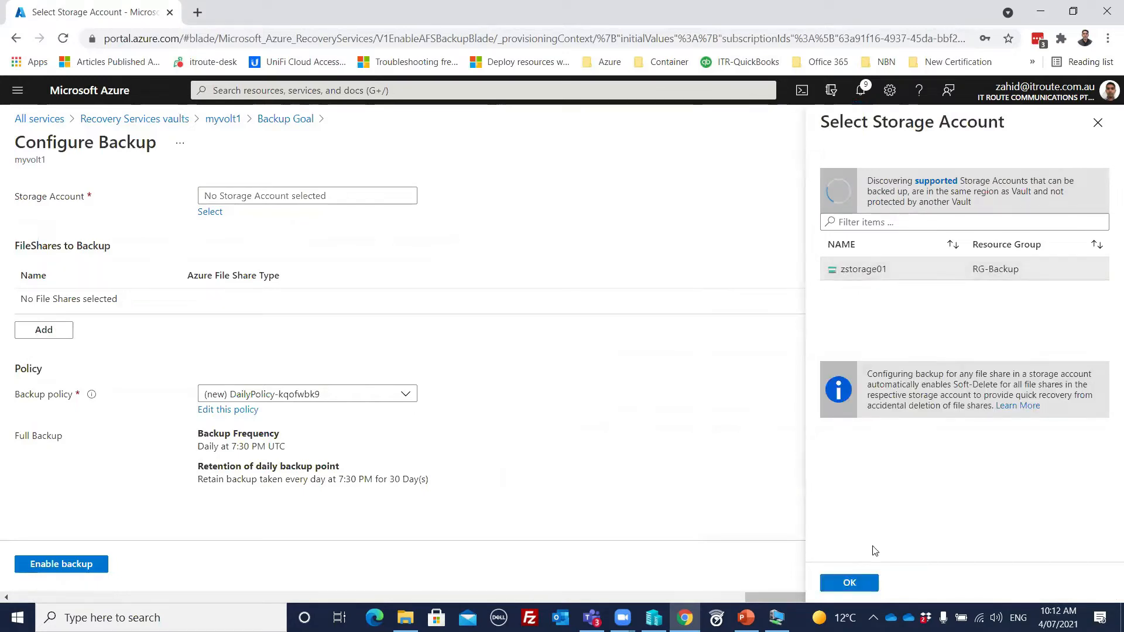
{"action": "left_click", "coordinate": [850, 583]}
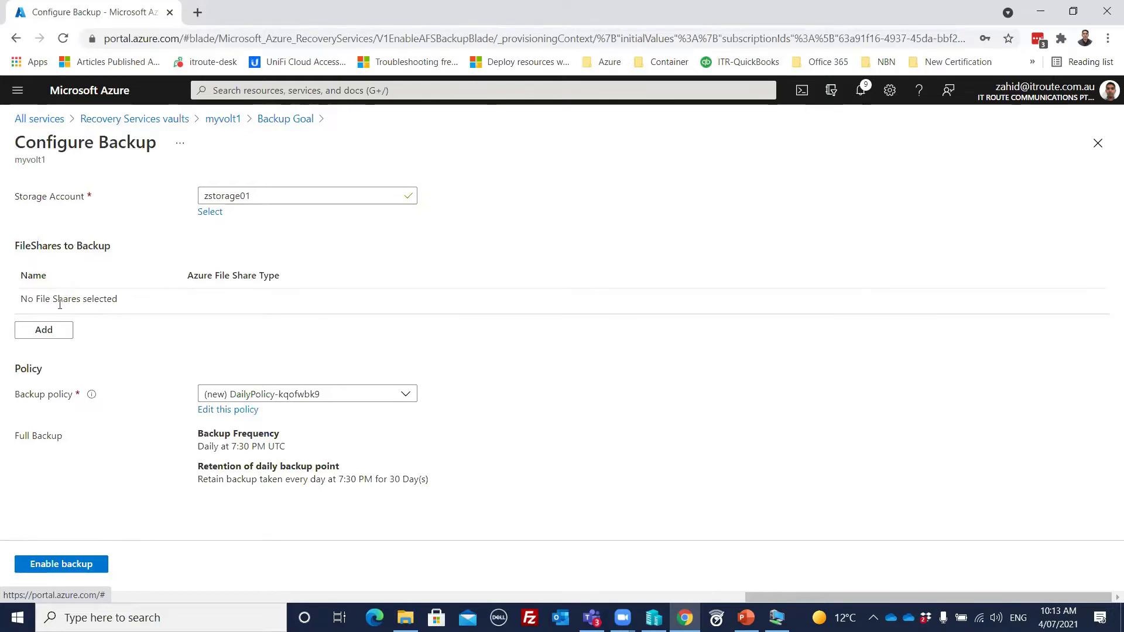
Step: Add the file shares file2 and file1 from zstorage01 to the backup and enable it with the new daily policy
{"action": "left_click", "coordinate": [44, 332]}
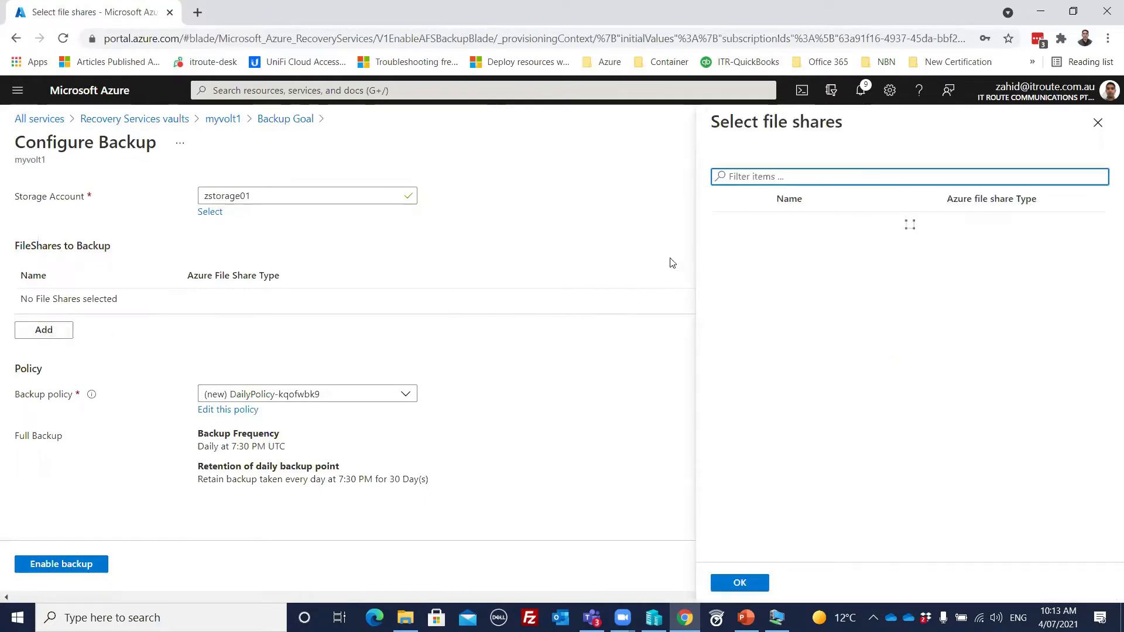
{"action": "left_click", "coordinate": [725, 223]}
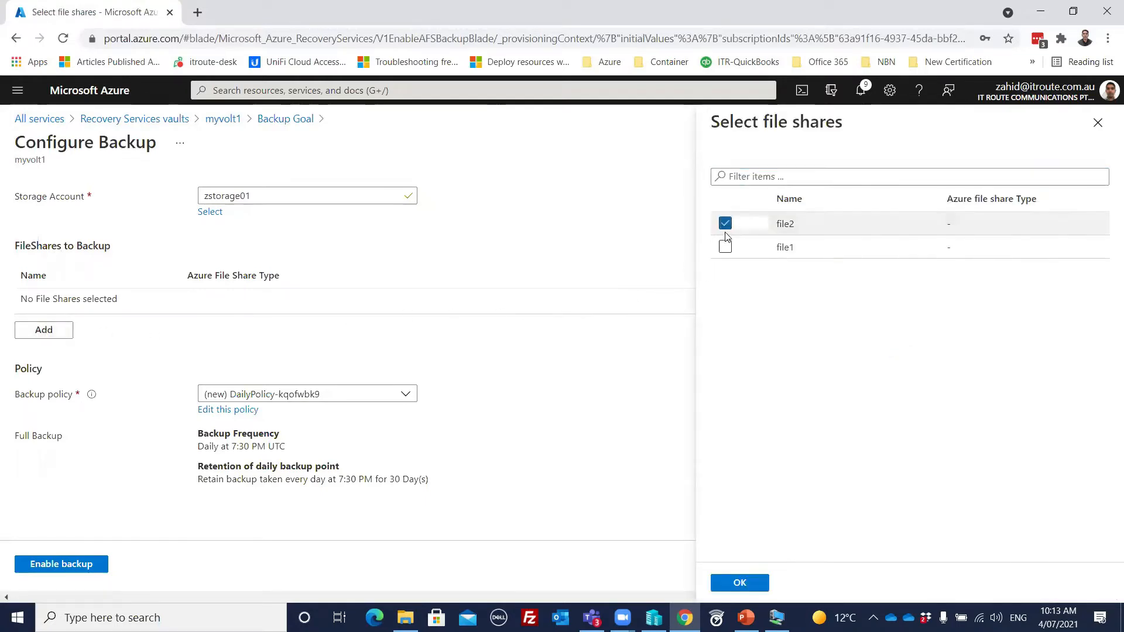
{"action": "left_click", "coordinate": [725, 247]}
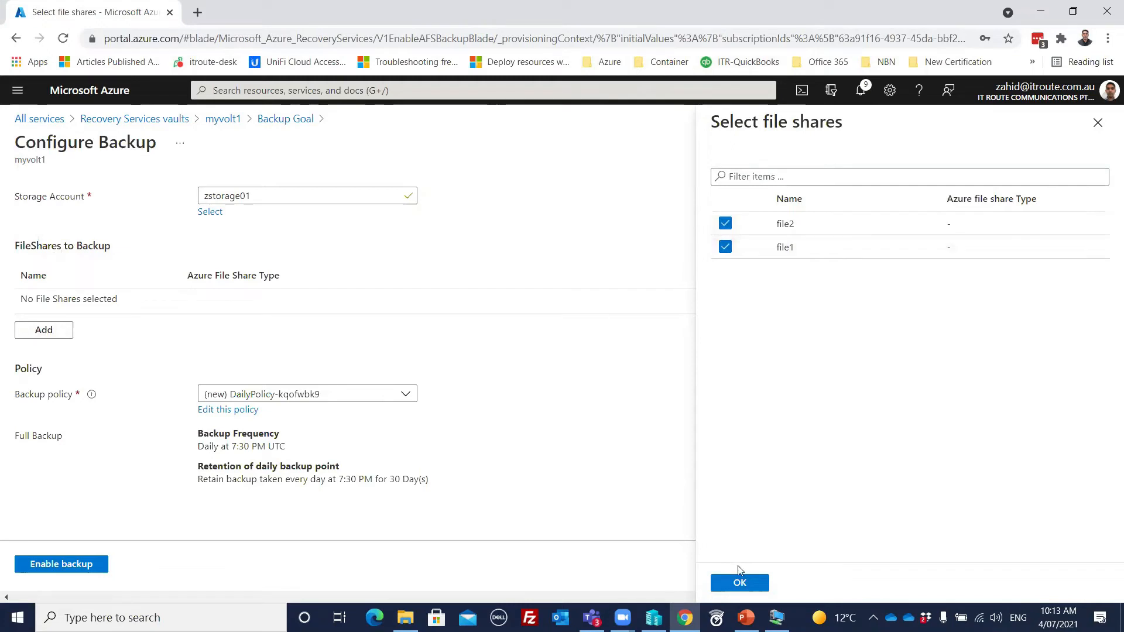
{"action": "left_click", "coordinate": [739, 583]}
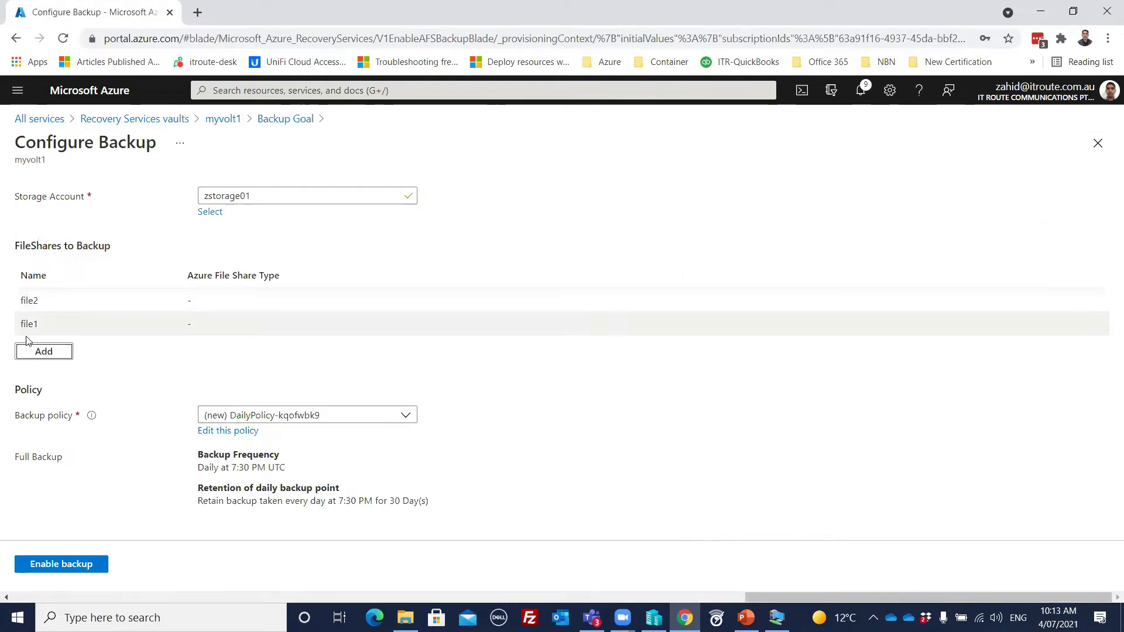
{"action": "left_click", "coordinate": [77, 566]}
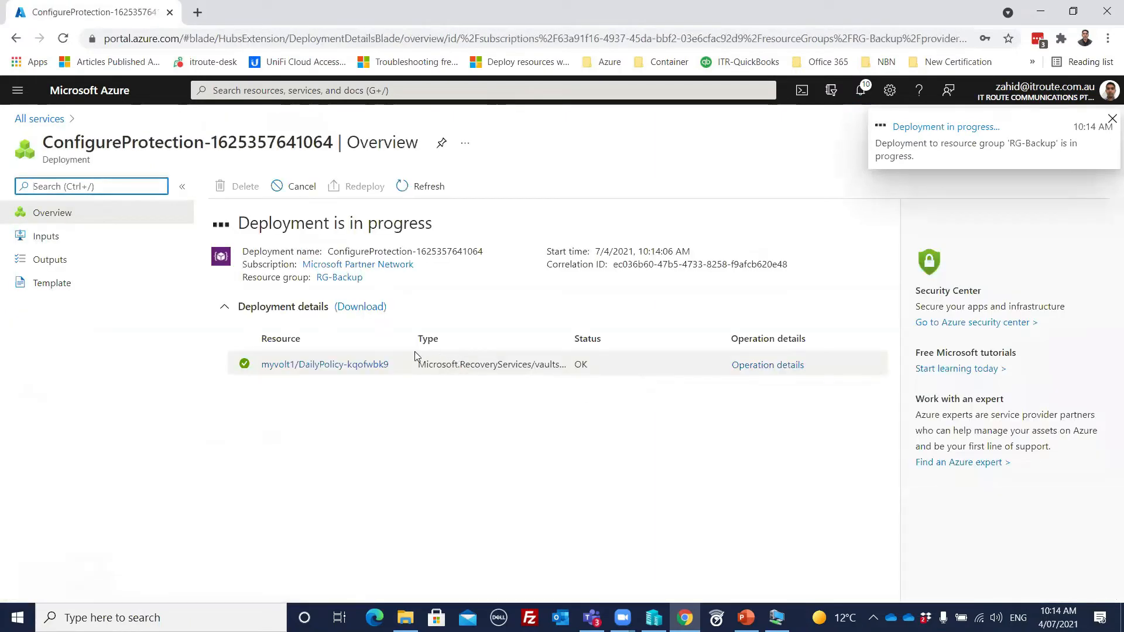
Step: Open the myvolt1 vault and examine its backup items by backup management type
{"action": "left_click", "coordinate": [284, 91]}
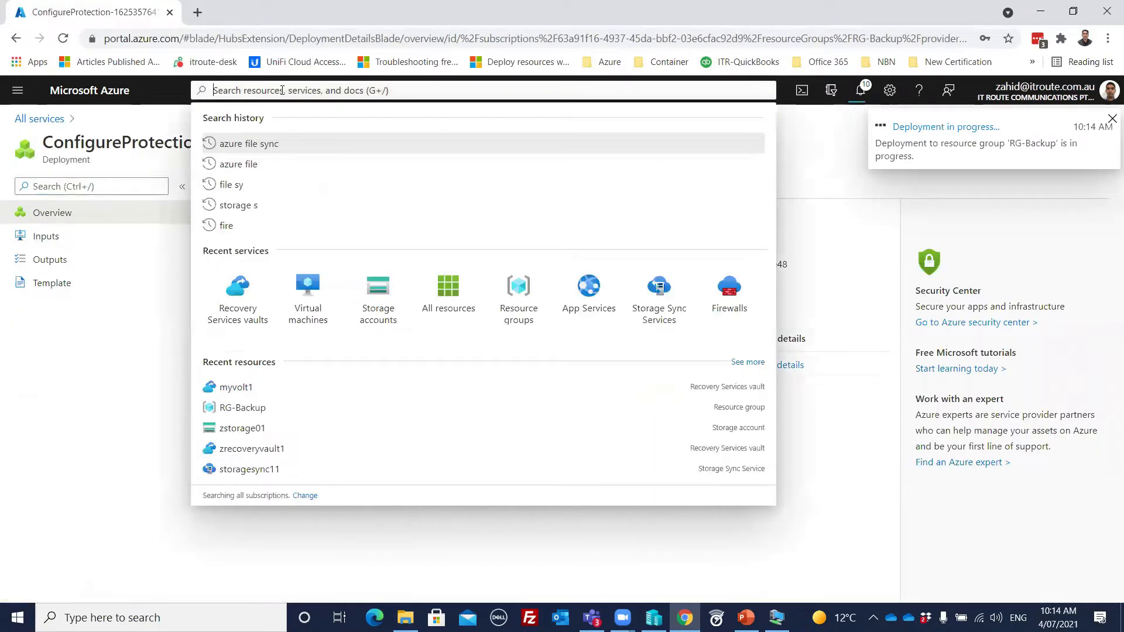
{"action": "left_click", "coordinate": [234, 387]}
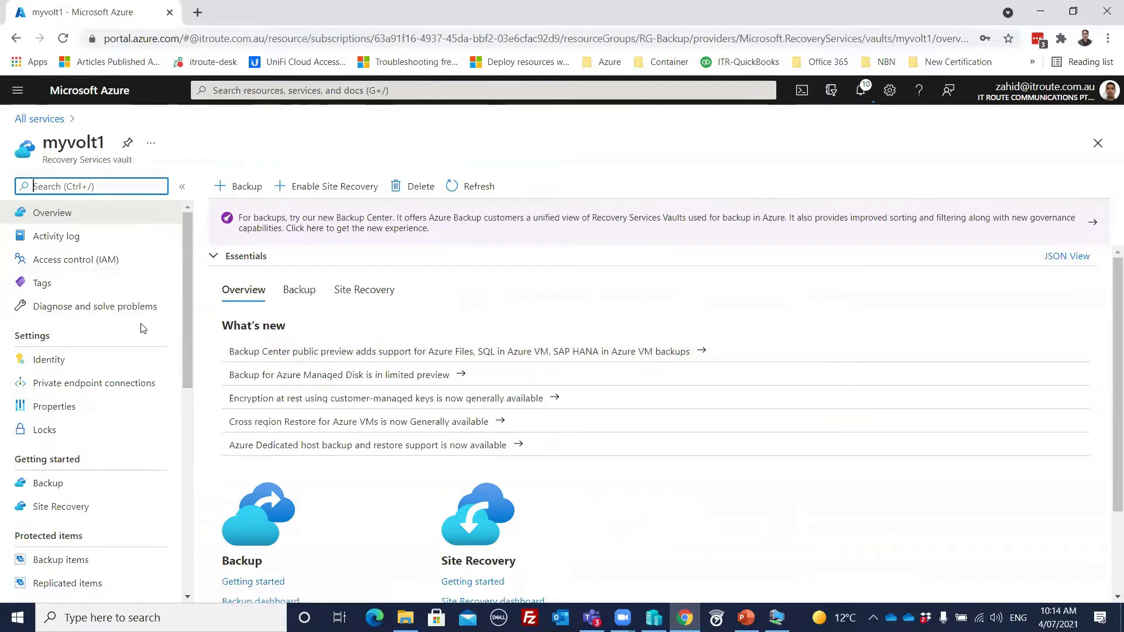
{"action": "scroll", "coordinate": [139, 327], "scroll_direction": "down", "scroll_amount": 3}
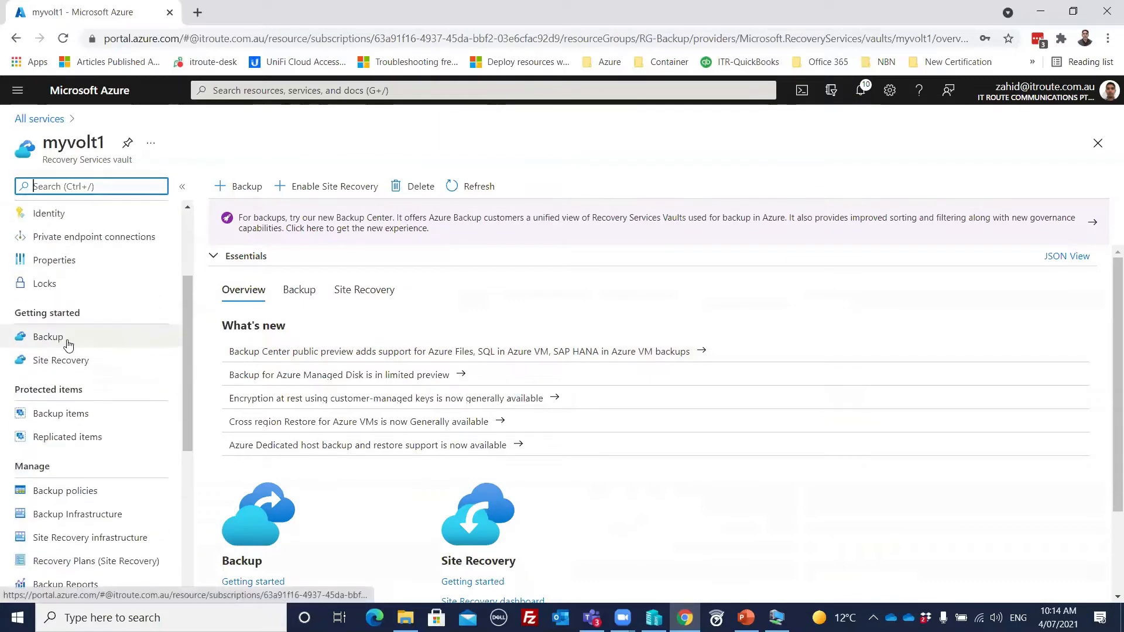
{"action": "left_click", "coordinate": [76, 412]}
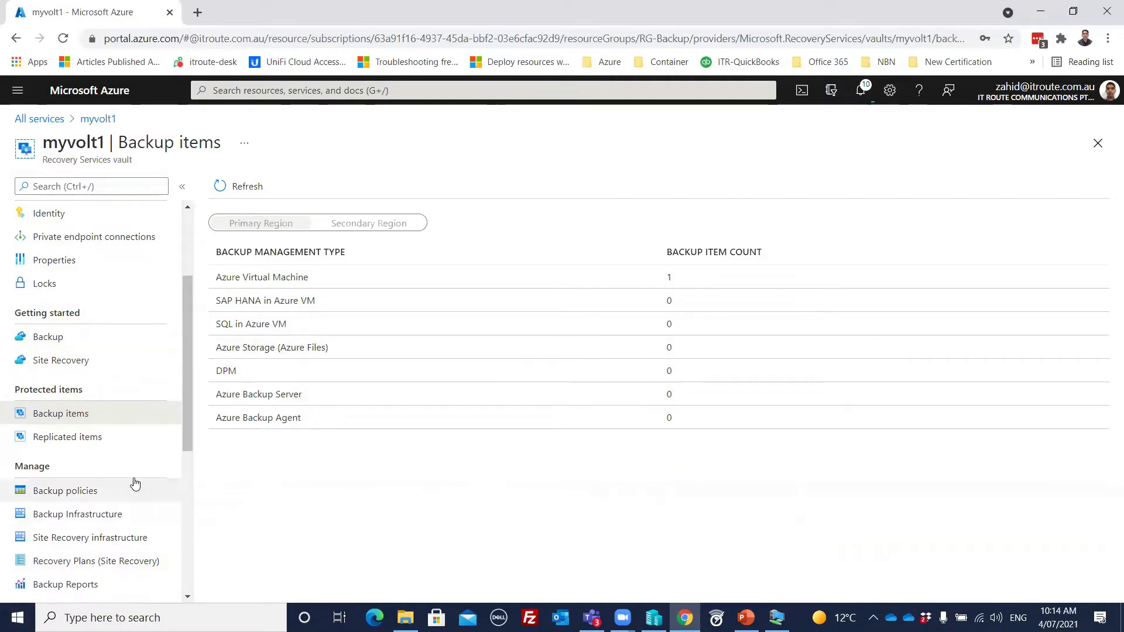
{"action": "scroll", "coordinate": [133, 484], "scroll_direction": "down", "scroll_amount": 3}
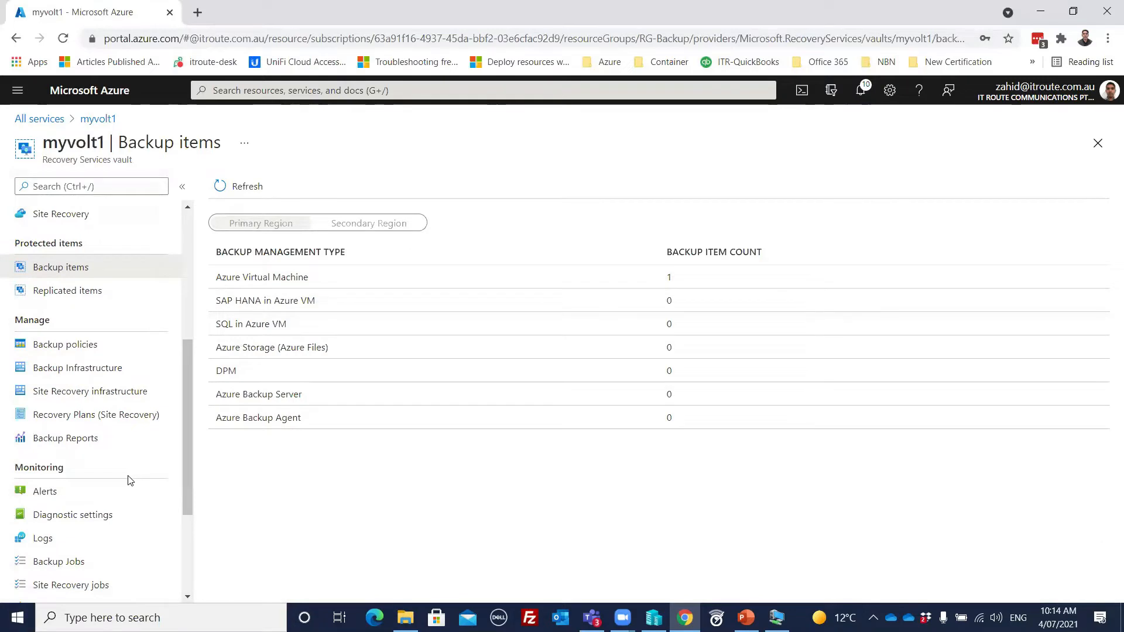
{"action": "scroll", "coordinate": [130, 480], "scroll_direction": "down", "scroll_amount": 3}
{"action": "scroll", "coordinate": [129, 481], "scroll_direction": "up", "scroll_amount": 8}
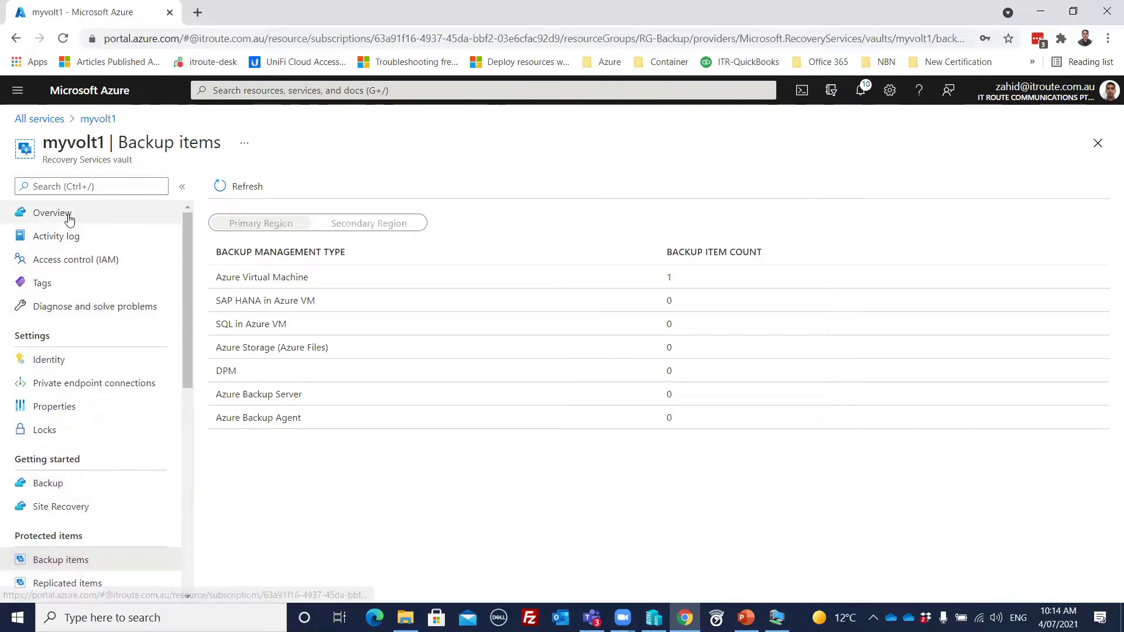
Step: Start another backup from the myvolt1 overview and set the workload location to On-Premises
{"action": "left_click", "coordinate": [48, 483]}
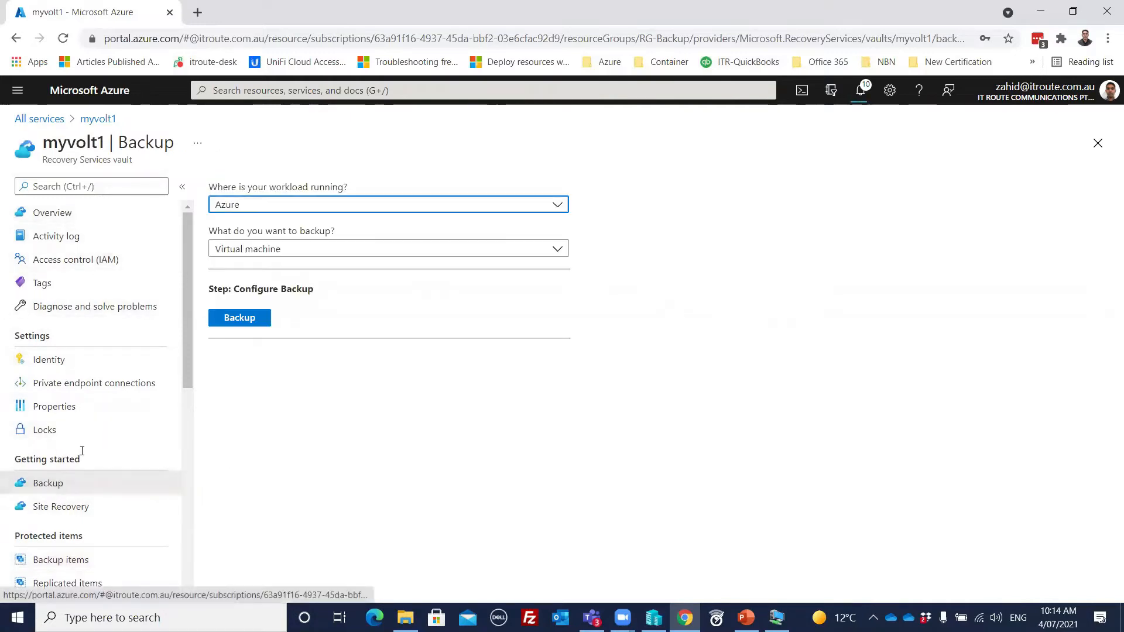
{"action": "left_click", "coordinate": [58, 213]}
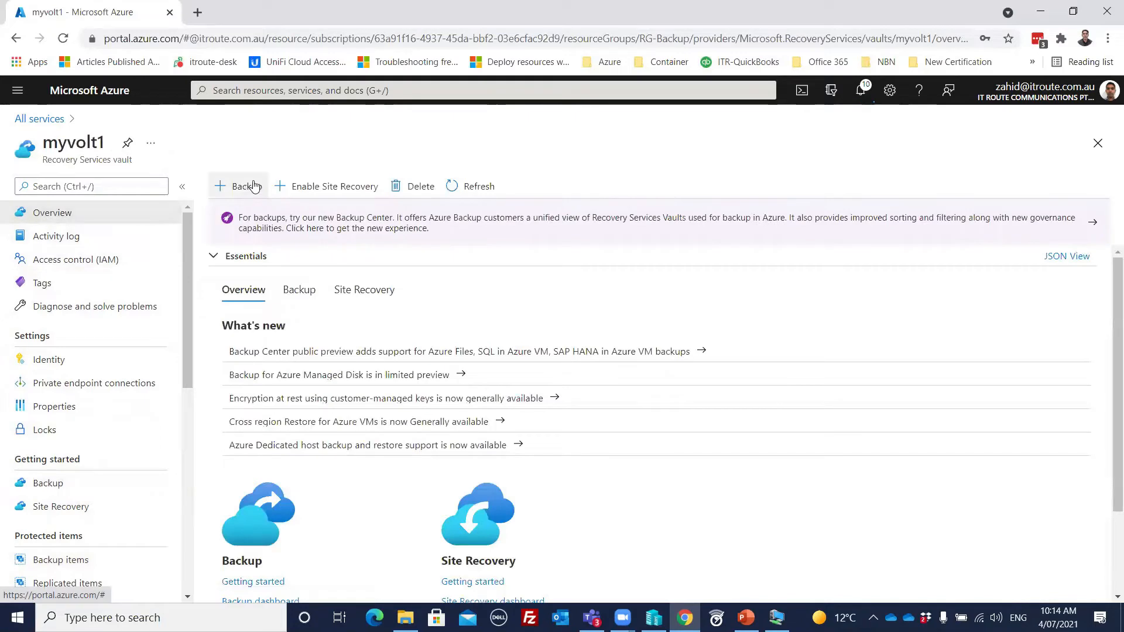
{"action": "left_click", "coordinate": [234, 184]}
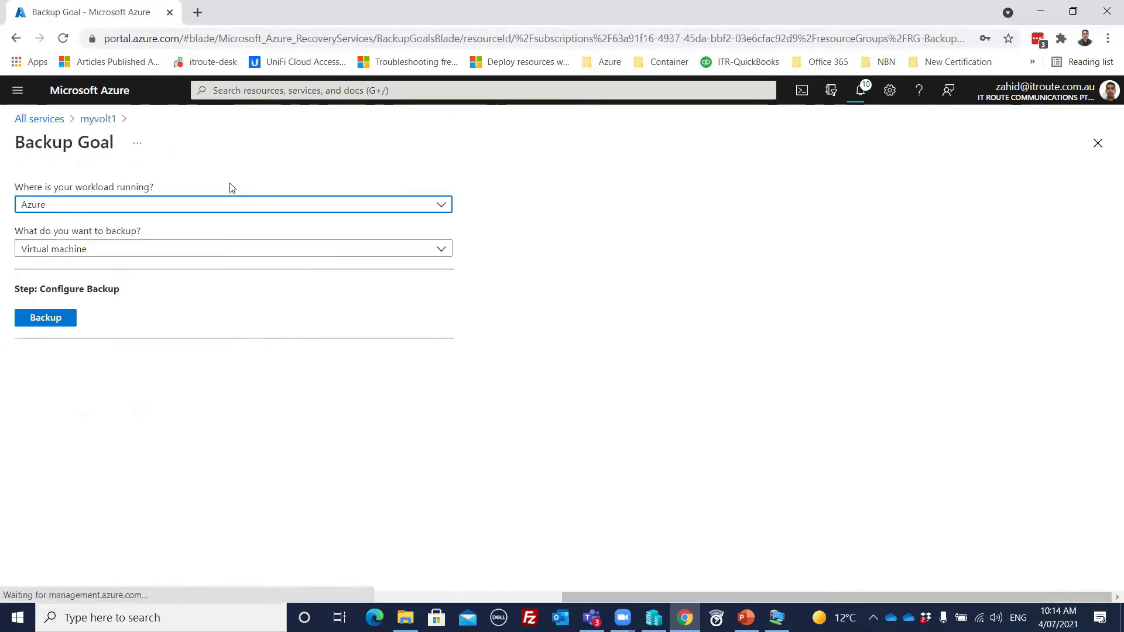
{"action": "left_click", "coordinate": [152, 208]}
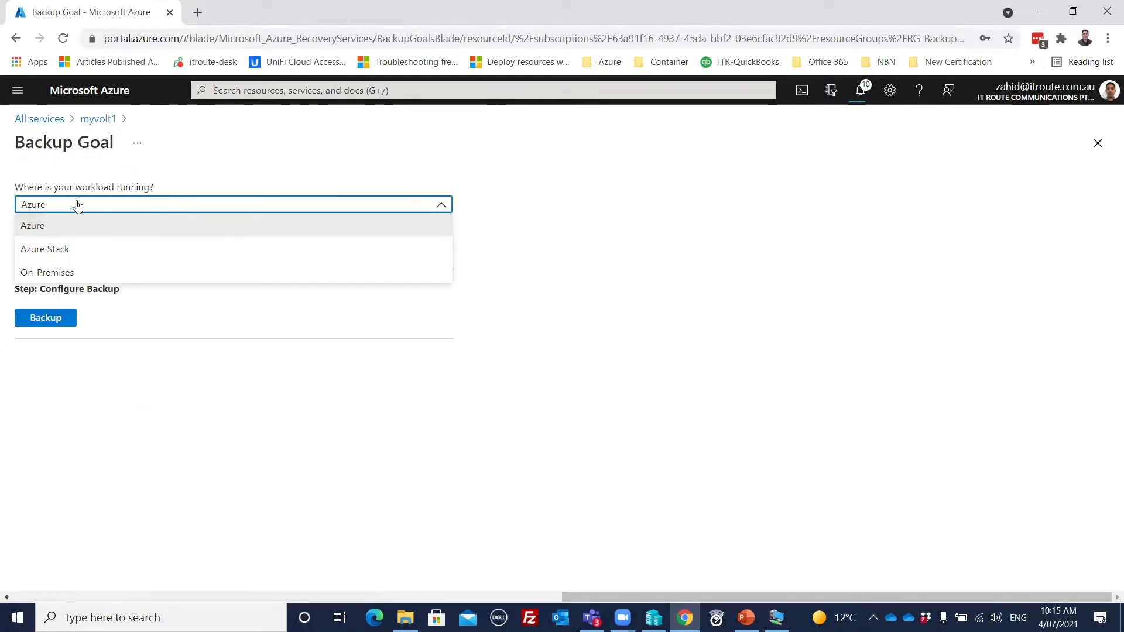
{"action": "left_click", "coordinate": [125, 208]}
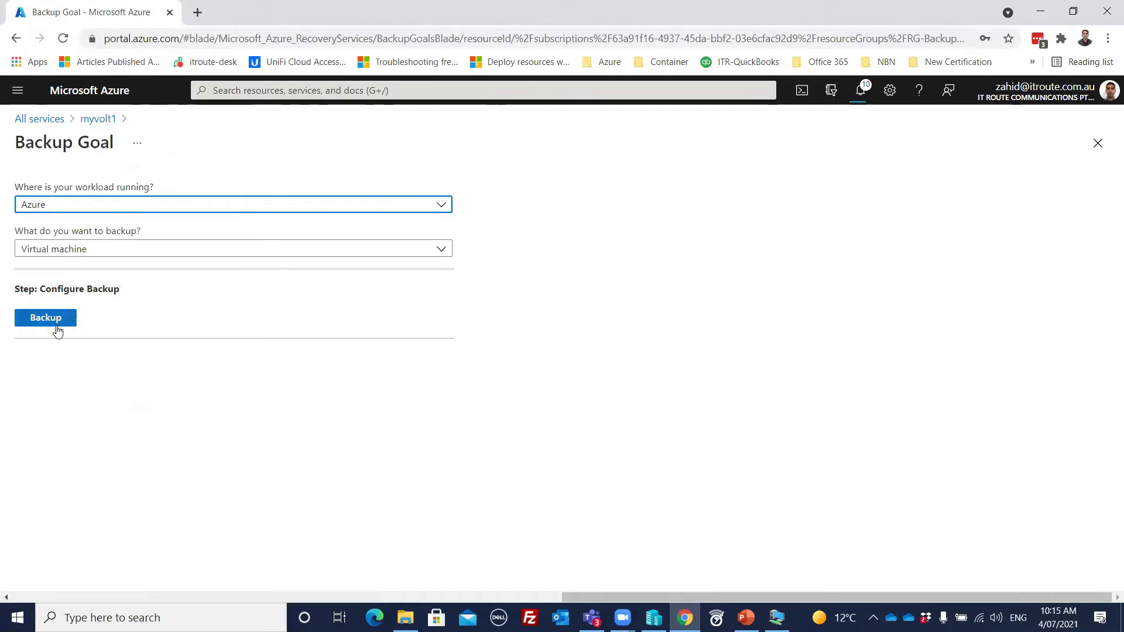
{"action": "left_click", "coordinate": [88, 205]}
{"action": "left_click", "coordinate": [50, 273]}
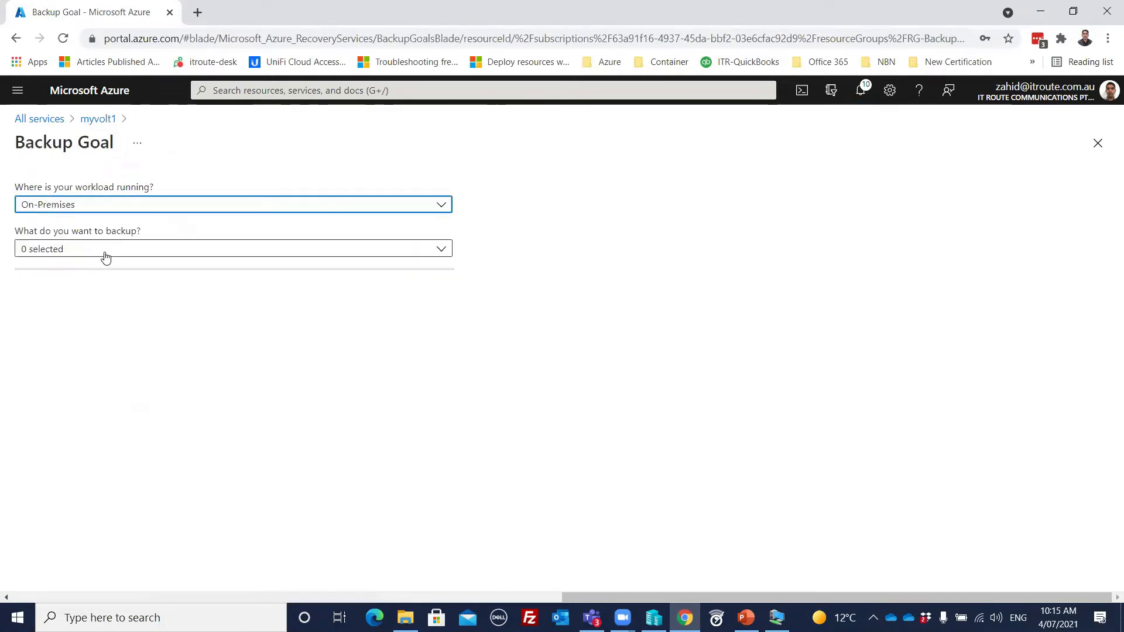
Step: Choose Files and folders as the on-premises content to back up and open the infrastructure preparation instructions
{"action": "left_click", "coordinate": [105, 257]}
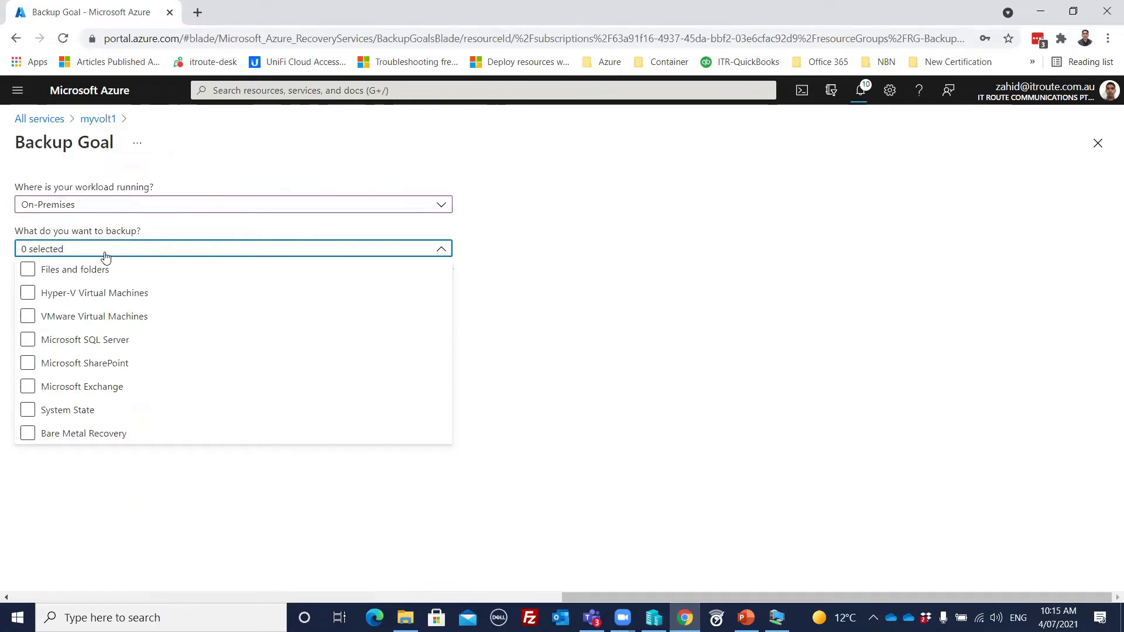
{"action": "left_click", "coordinate": [27, 271]}
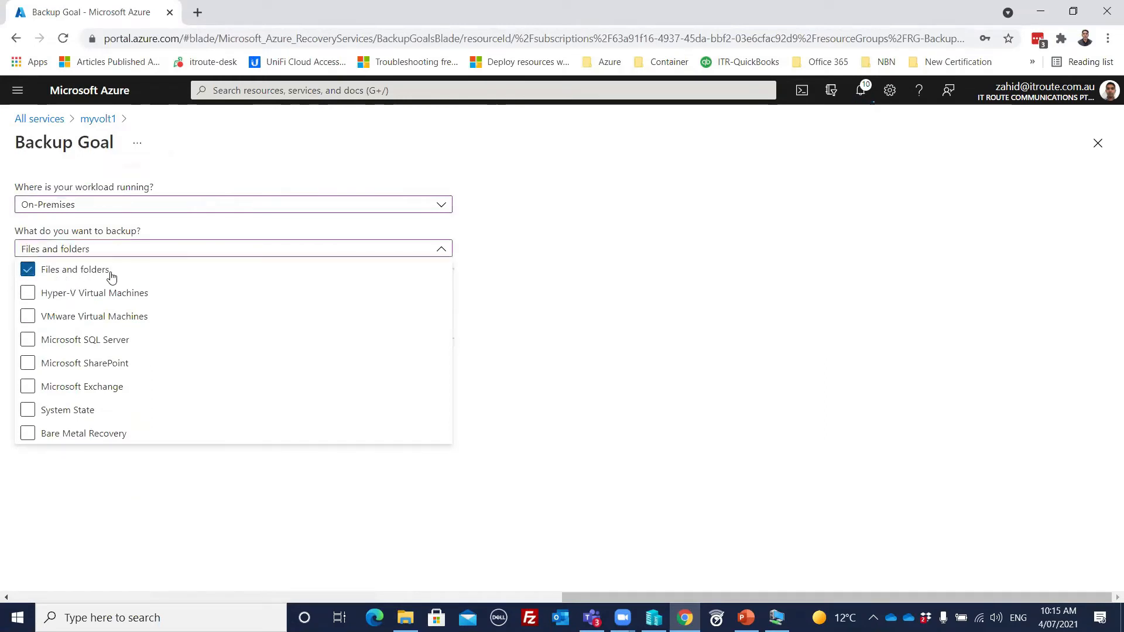
{"action": "left_click", "coordinate": [497, 275]}
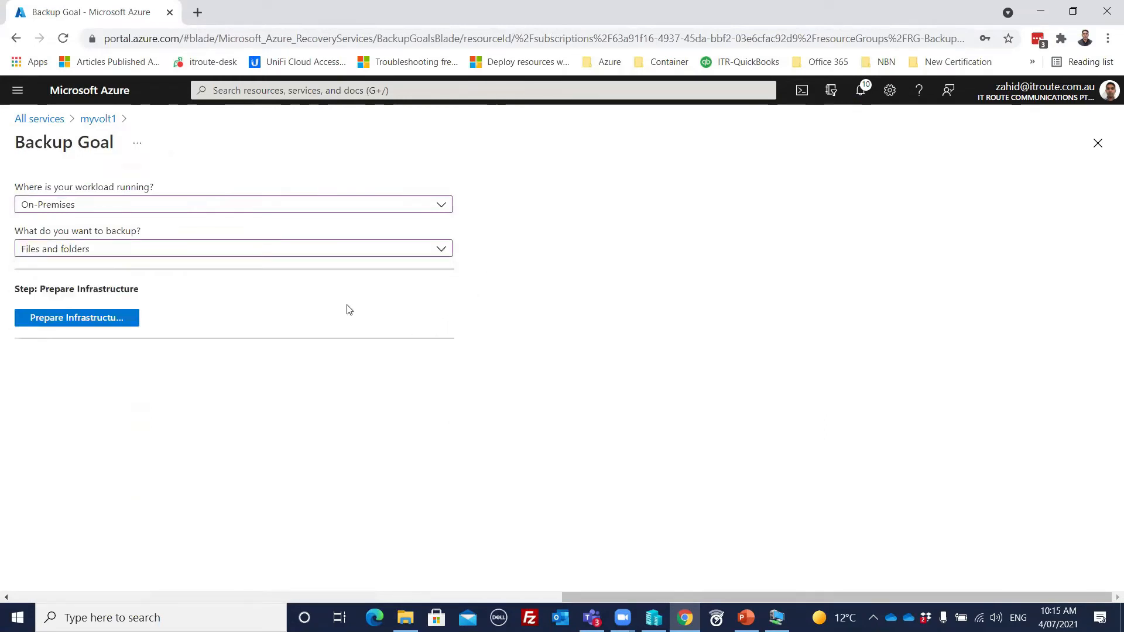
{"action": "left_click", "coordinate": [88, 321]}
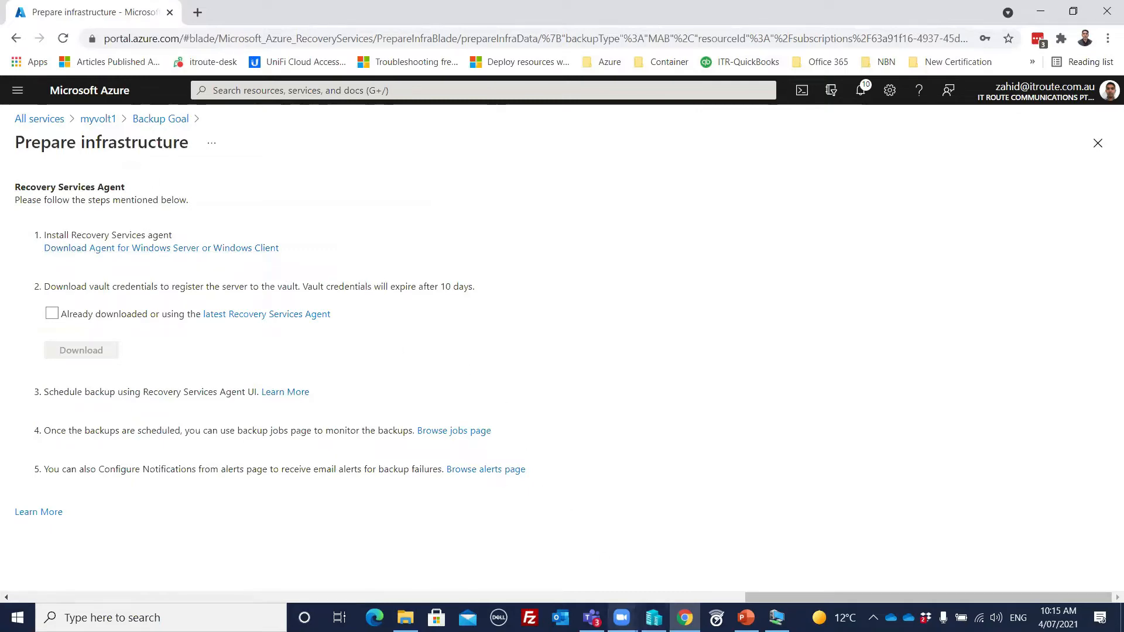
Step: Switch to the WinPC1 virtual machine, set its backup goal to On-Premises with Files and folders, and open the infrastructure preparation
{"action": "mouse_move", "coordinate": [777, 615]}
{"action": "left_click", "coordinate": [782, 560]}
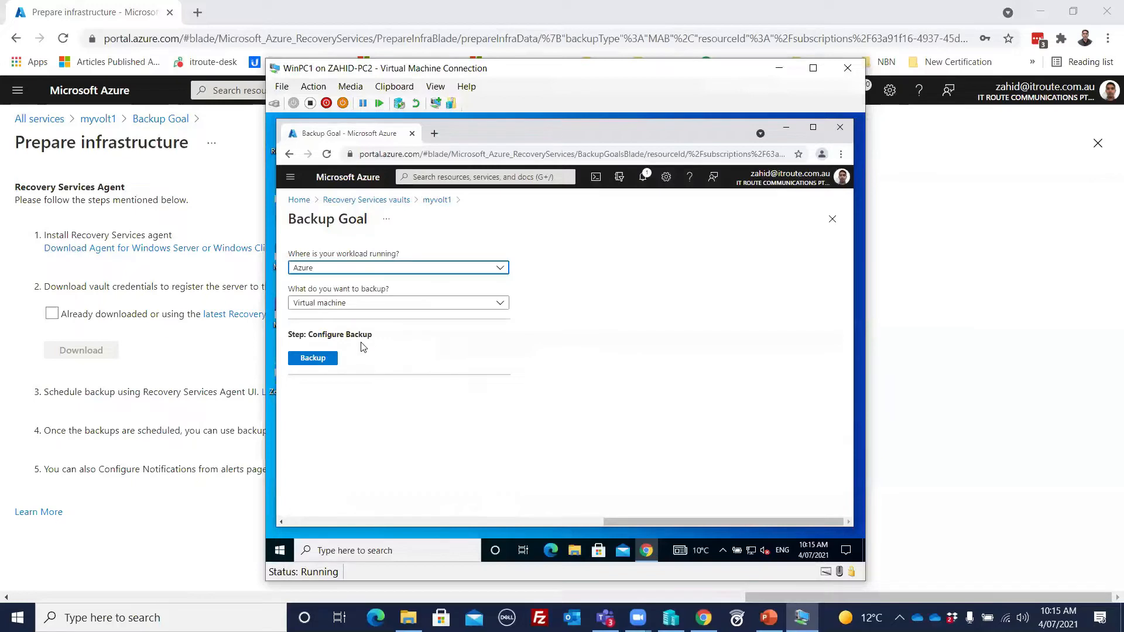
{"action": "left_click", "coordinate": [351, 268]}
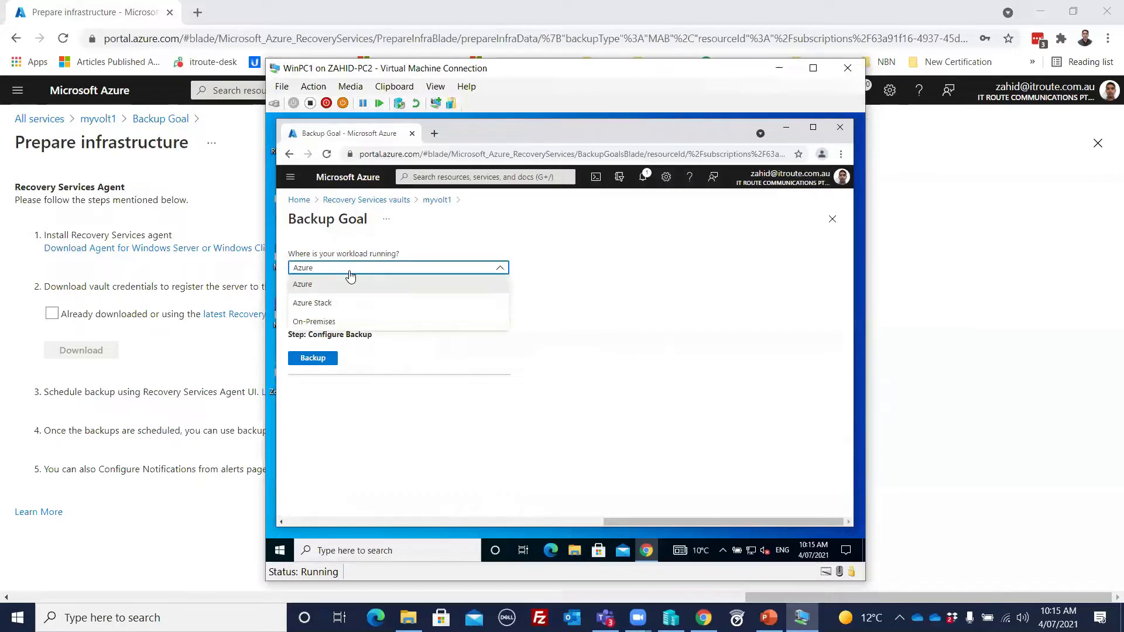
{"action": "left_click", "coordinate": [324, 322]}
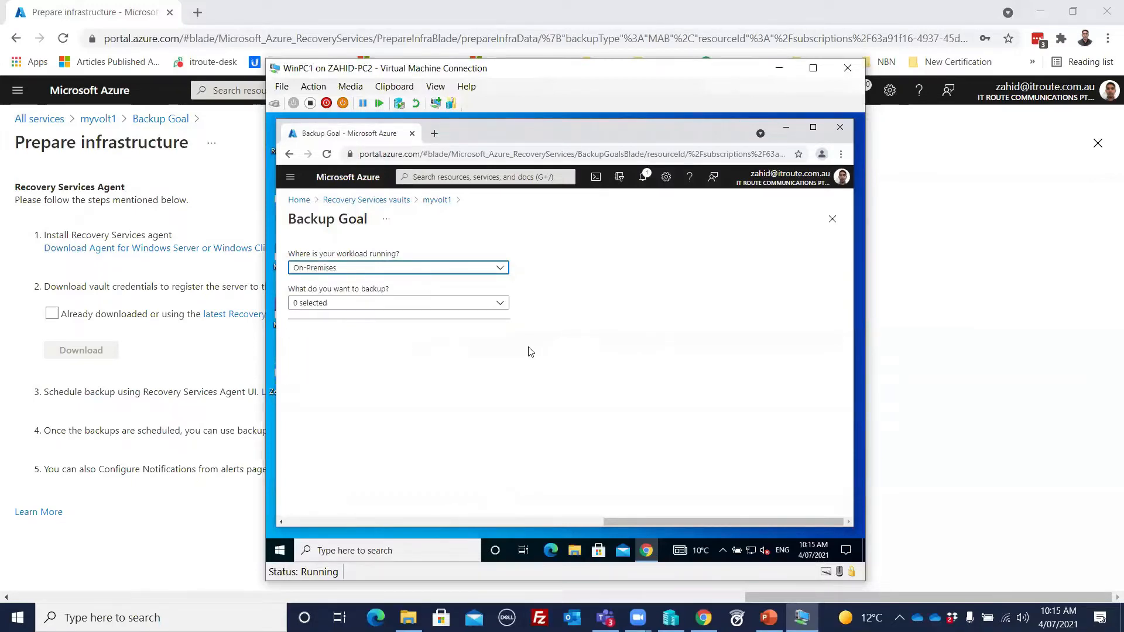
{"action": "left_click", "coordinate": [500, 303]}
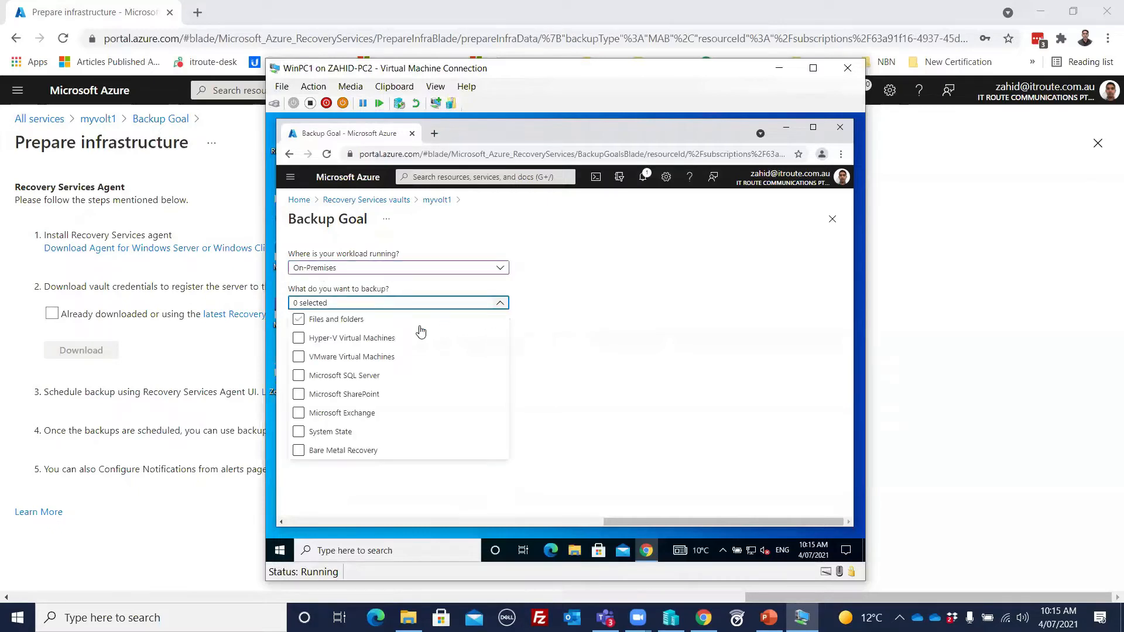
{"action": "left_click", "coordinate": [298, 321]}
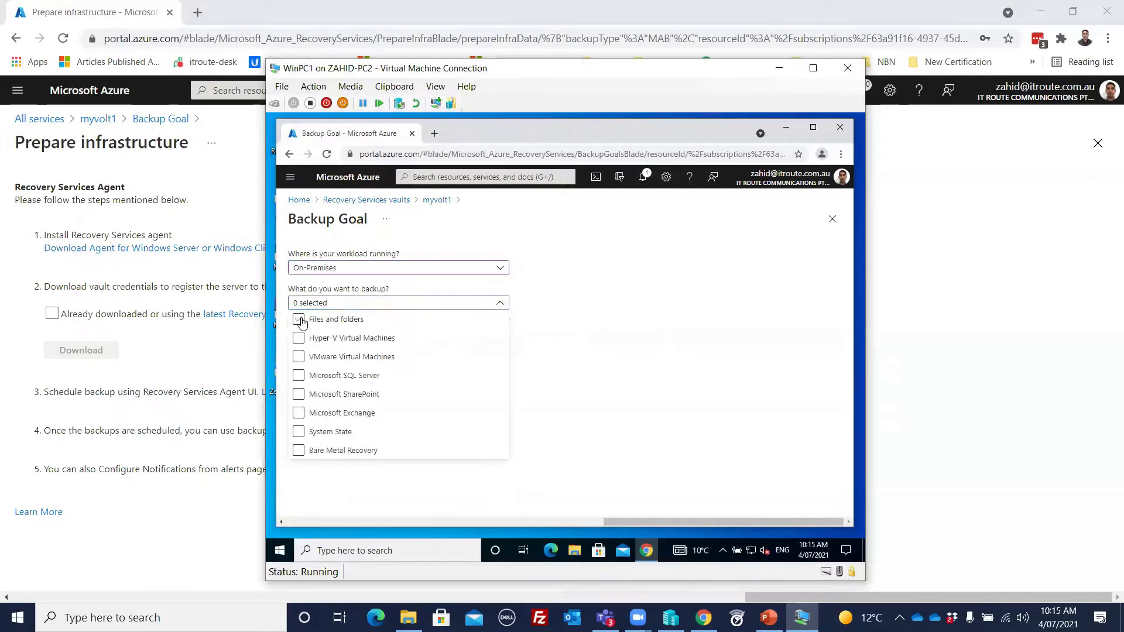
{"action": "left_click", "coordinate": [597, 310]}
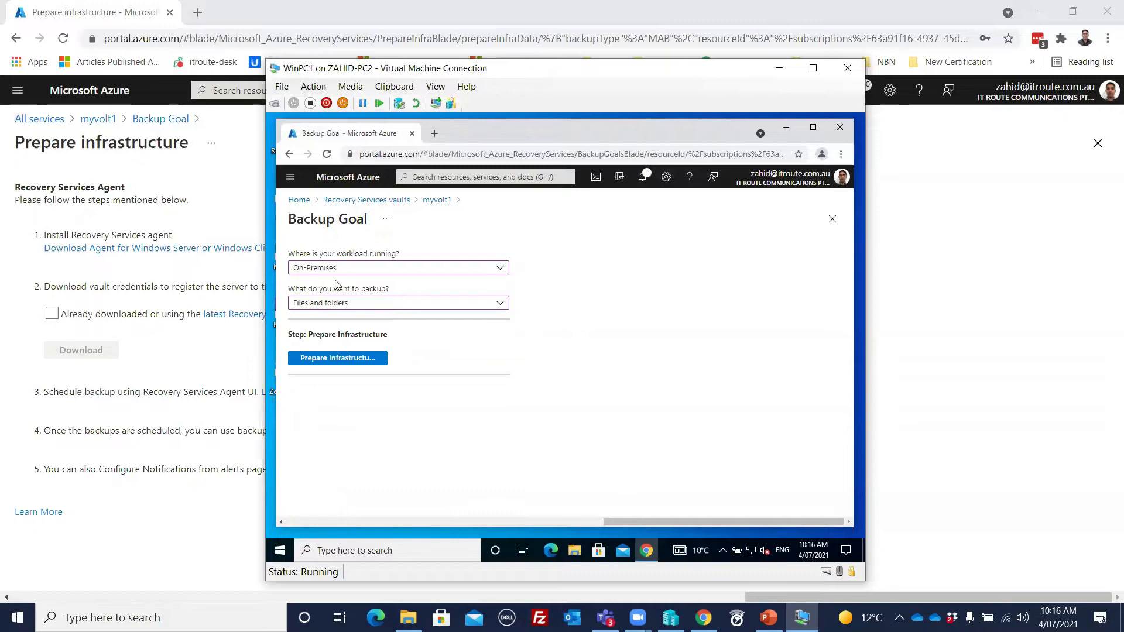
{"action": "left_click", "coordinate": [303, 359]}
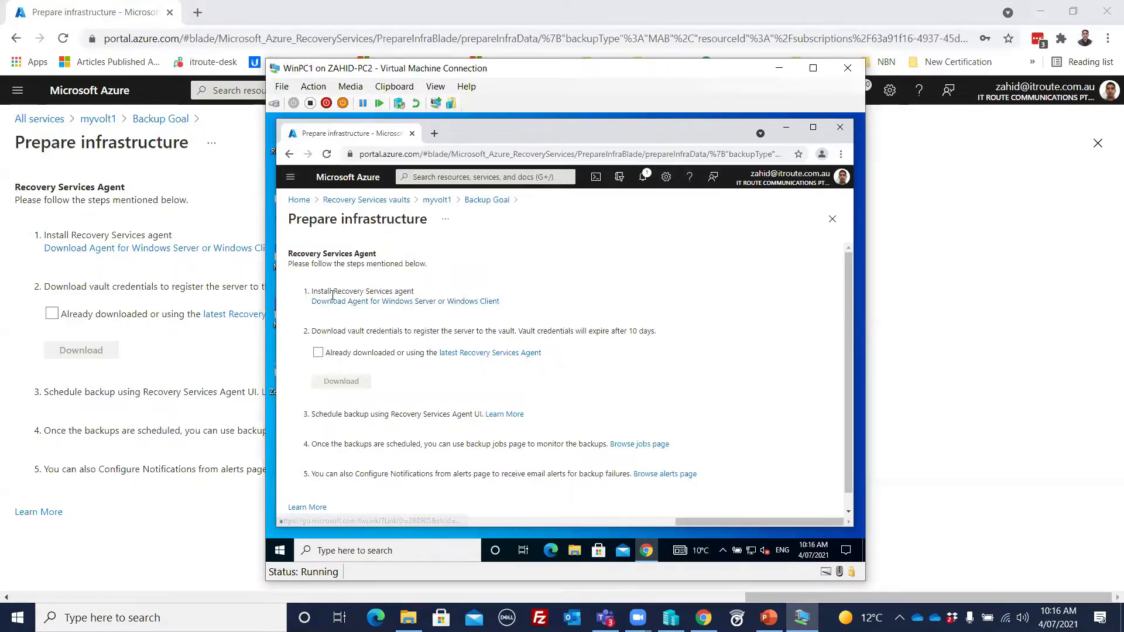
Step: Download the Recovery Services agent for Windows Server or Windows Client and launch MARSAgentInstaller.exe, allowing it to change the device
{"action": "left_click", "coordinate": [430, 304]}
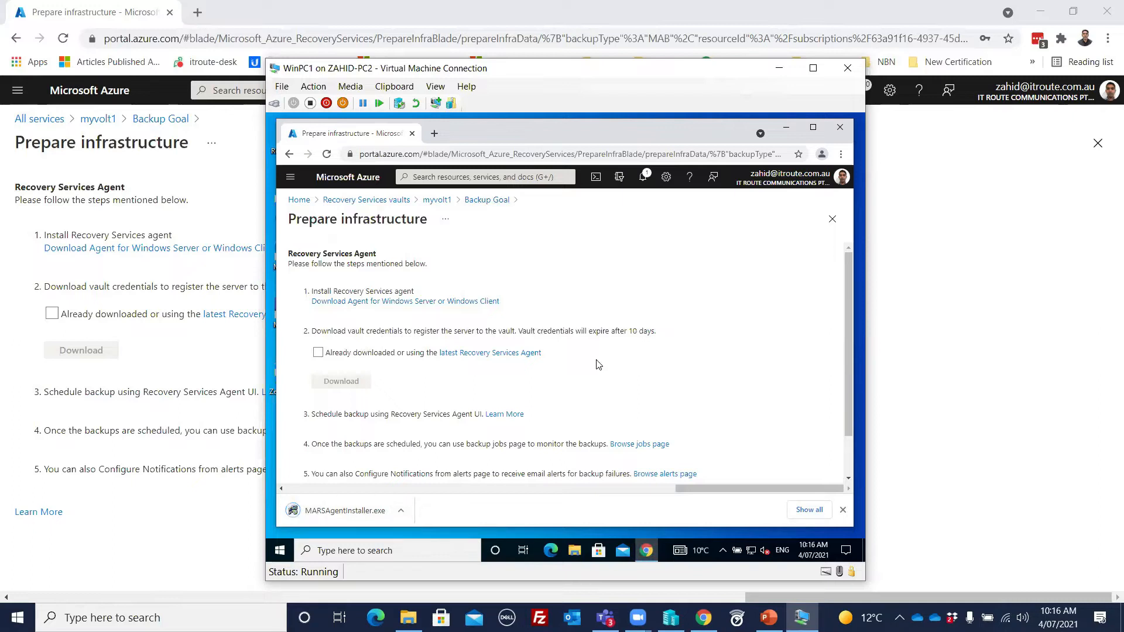
{"action": "left_click", "coordinate": [346, 511]}
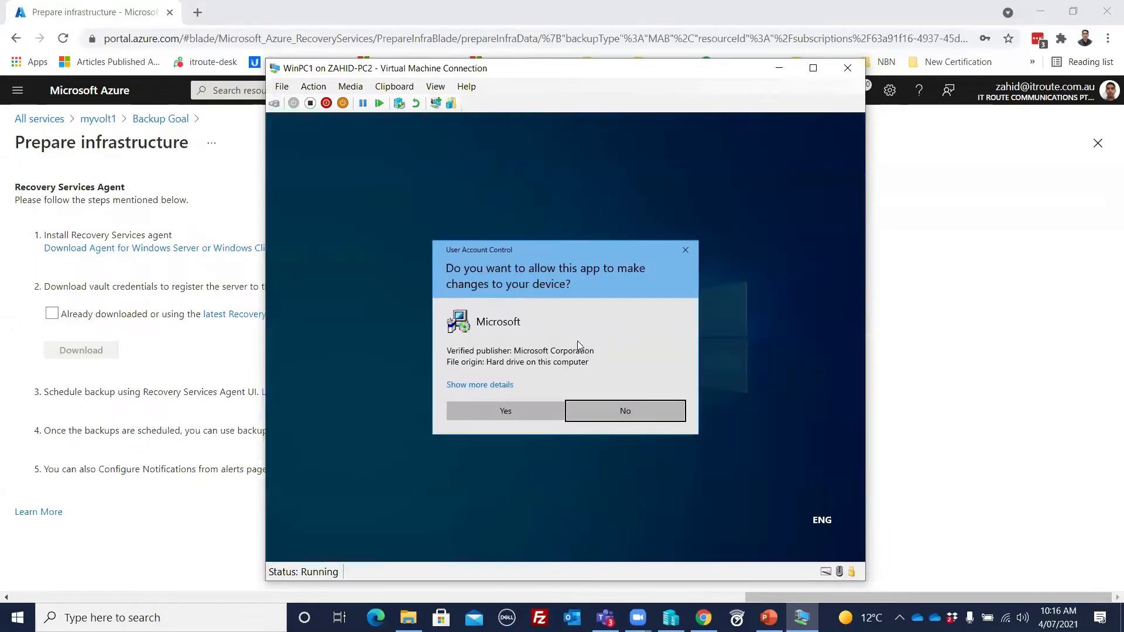
{"action": "left_click", "coordinate": [502, 411]}
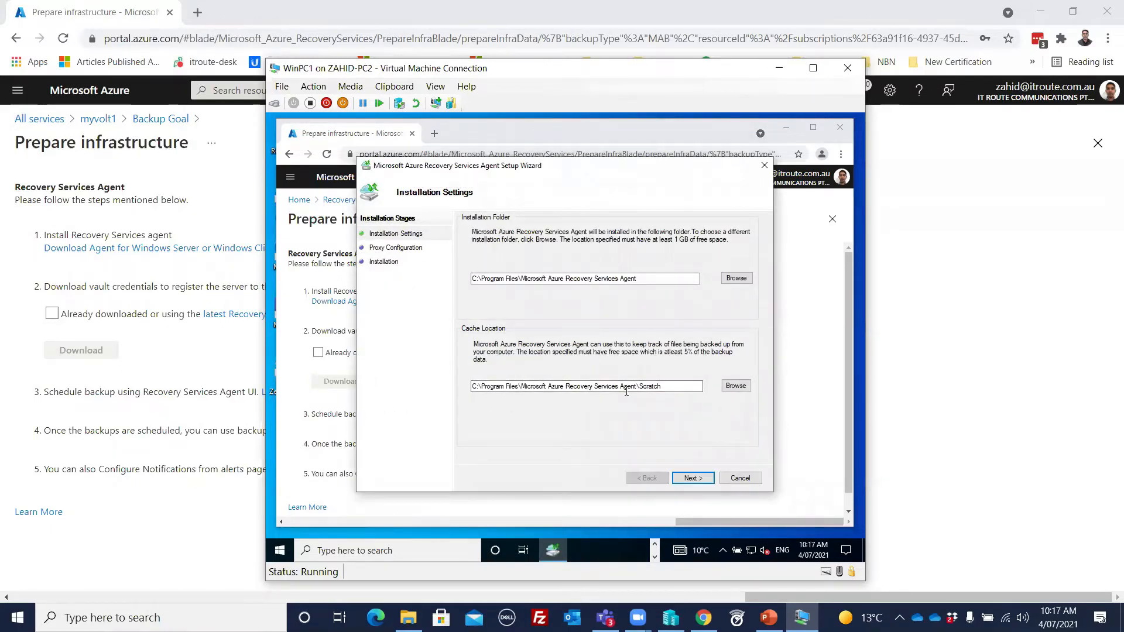
Step: Install the Recovery Services Agent with the default installation folder and cache location, without custom proxy settings
{"action": "left_click", "coordinate": [693, 478]}
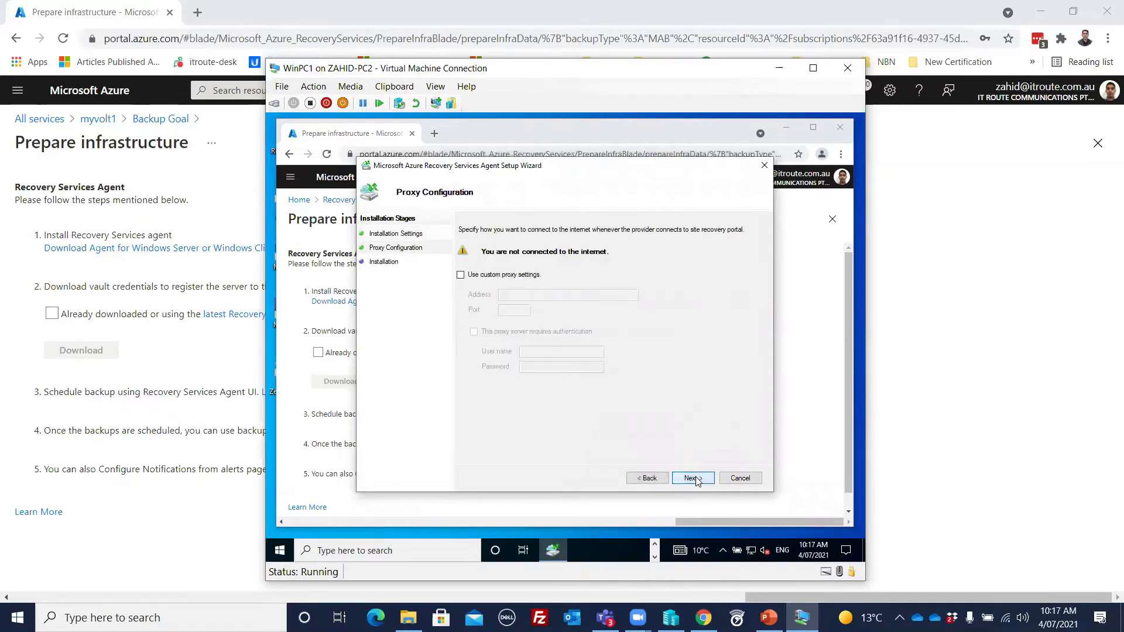
{"action": "left_click", "coordinate": [693, 479]}
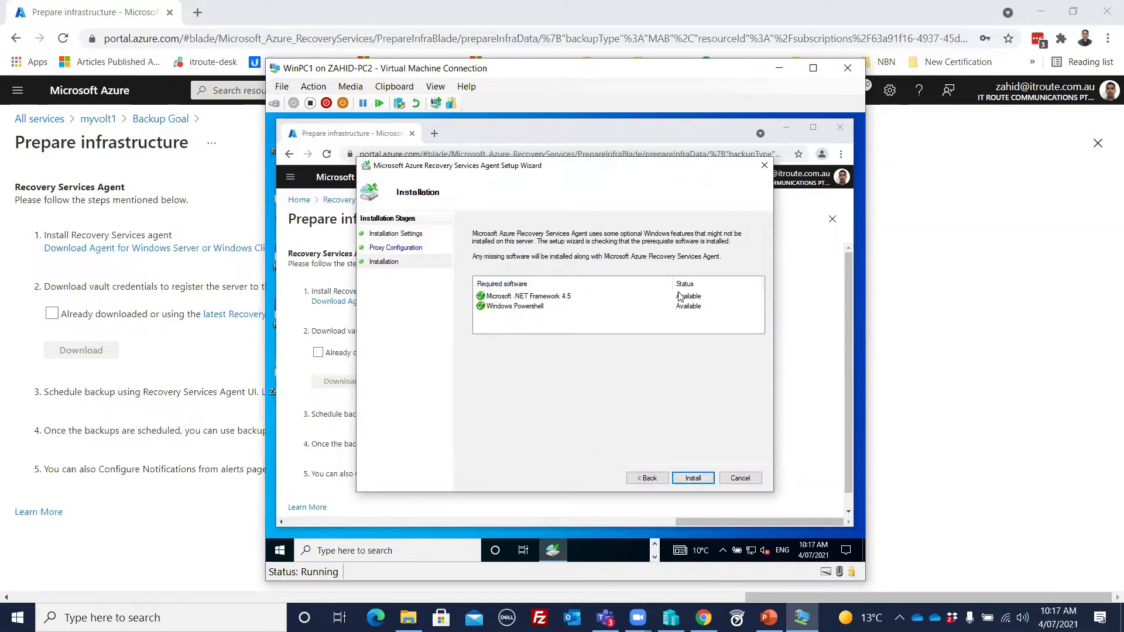
{"action": "left_click", "coordinate": [694, 480]}
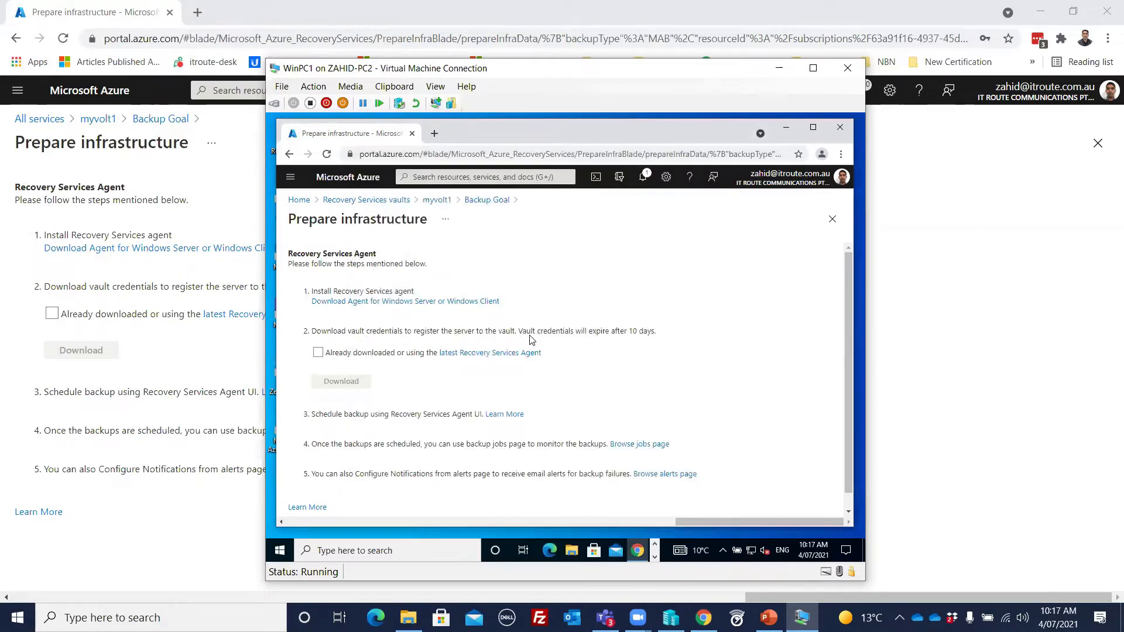
Step: Confirm use of the latest Recovery Services Agent, download the vault credentials file, and check it in the Downloads folder
{"action": "left_click", "coordinate": [328, 353]}
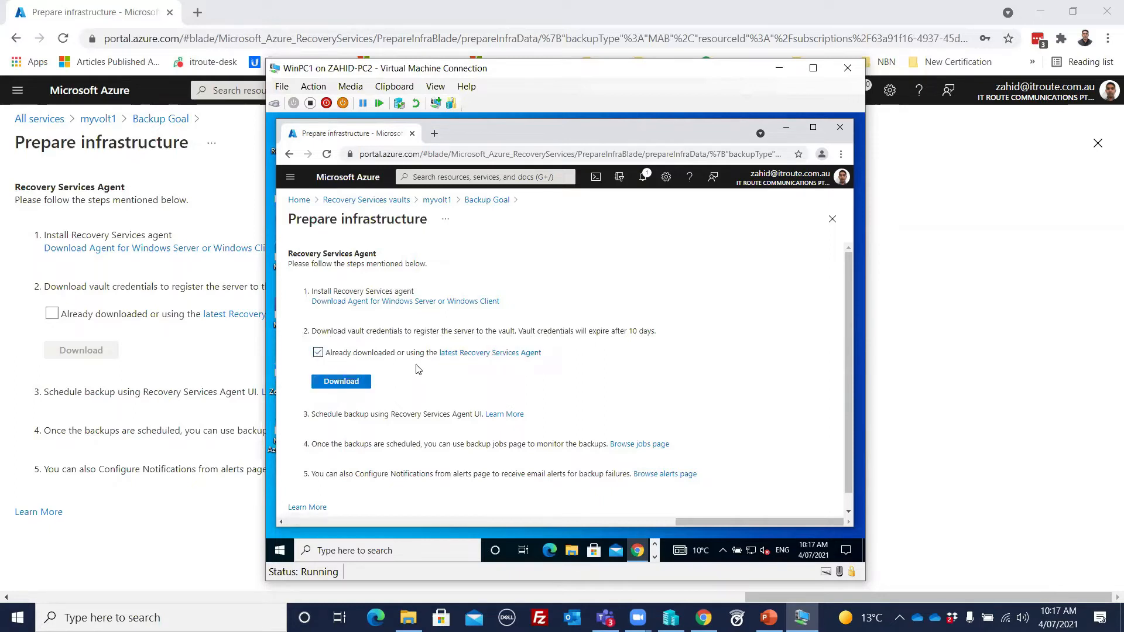
{"action": "left_click", "coordinate": [351, 384]}
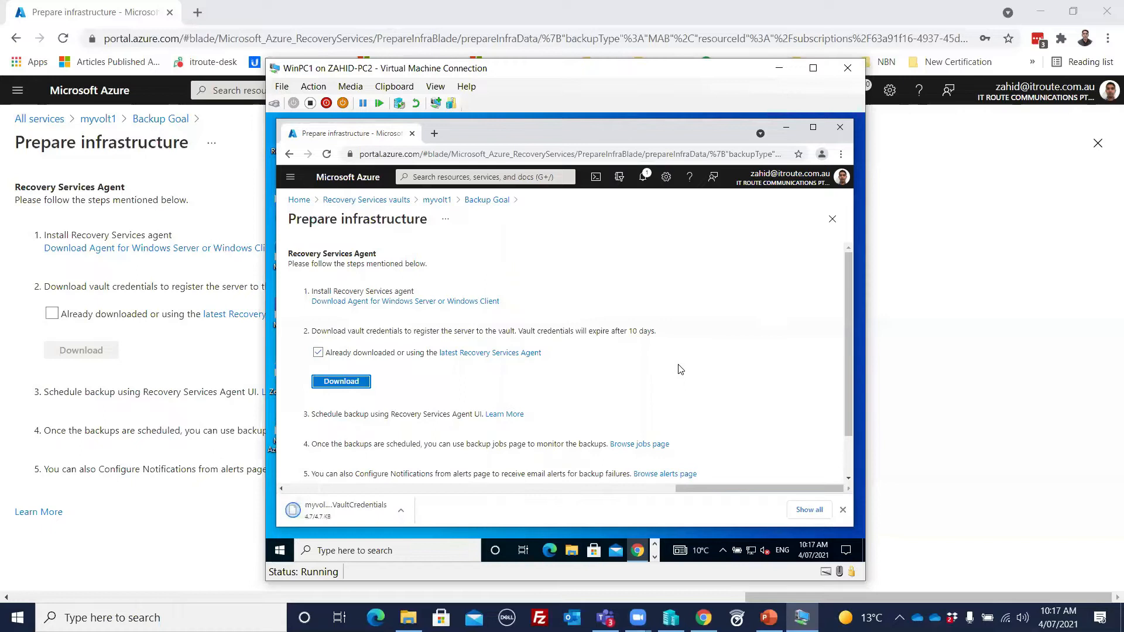
{"action": "left_click", "coordinate": [402, 514]}
{"action": "left_click", "coordinate": [462, 477]}
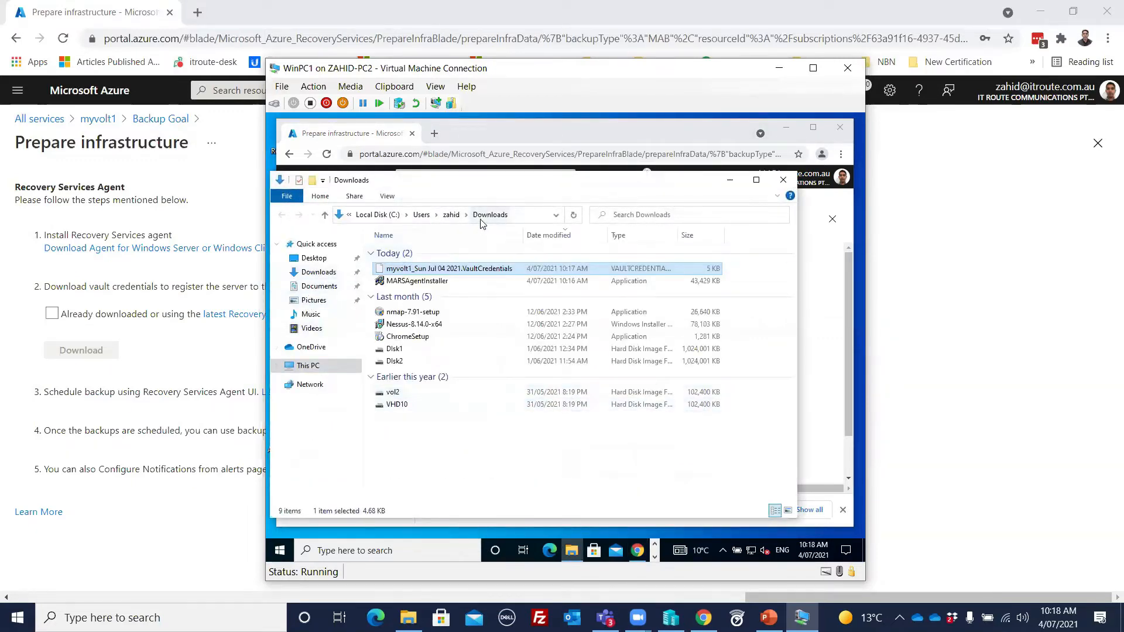
{"action": "left_click", "coordinate": [783, 180]}
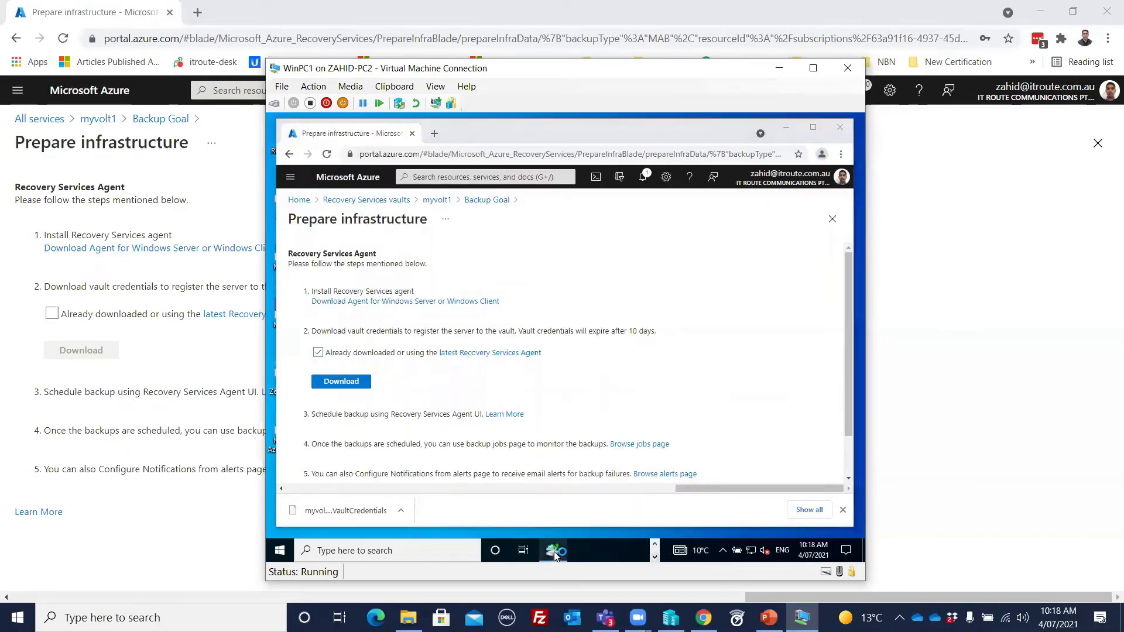
Step: Check the agent installation progress and view the folders on Local Disk (C:), returning to the setup wizard
{"action": "left_click", "coordinate": [554, 553]}
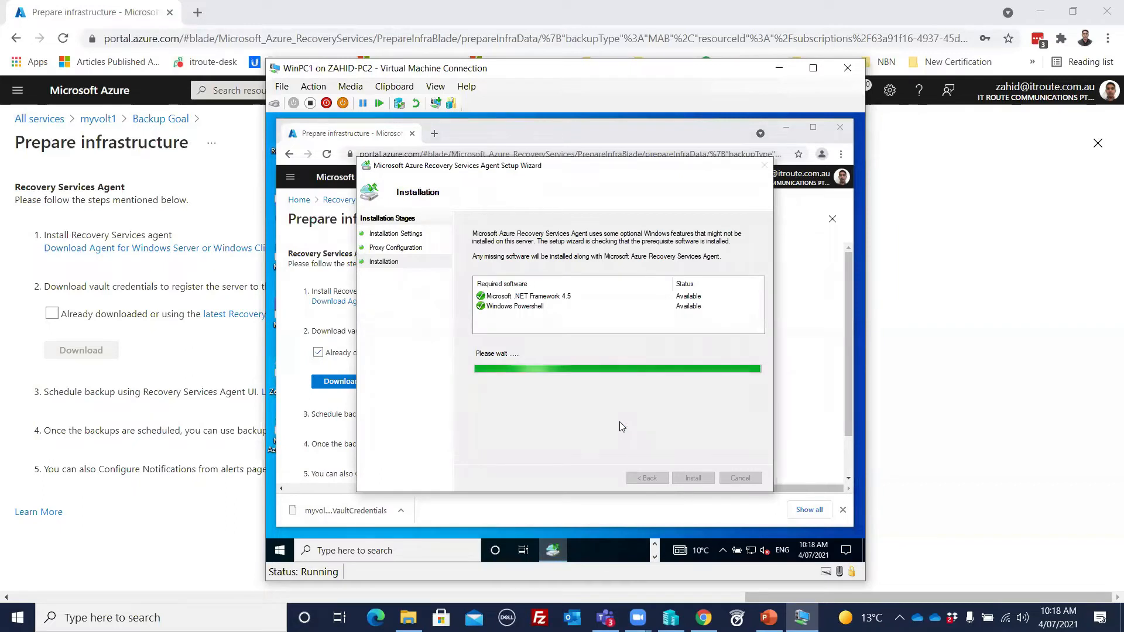
{"action": "left_click", "coordinate": [655, 544]}
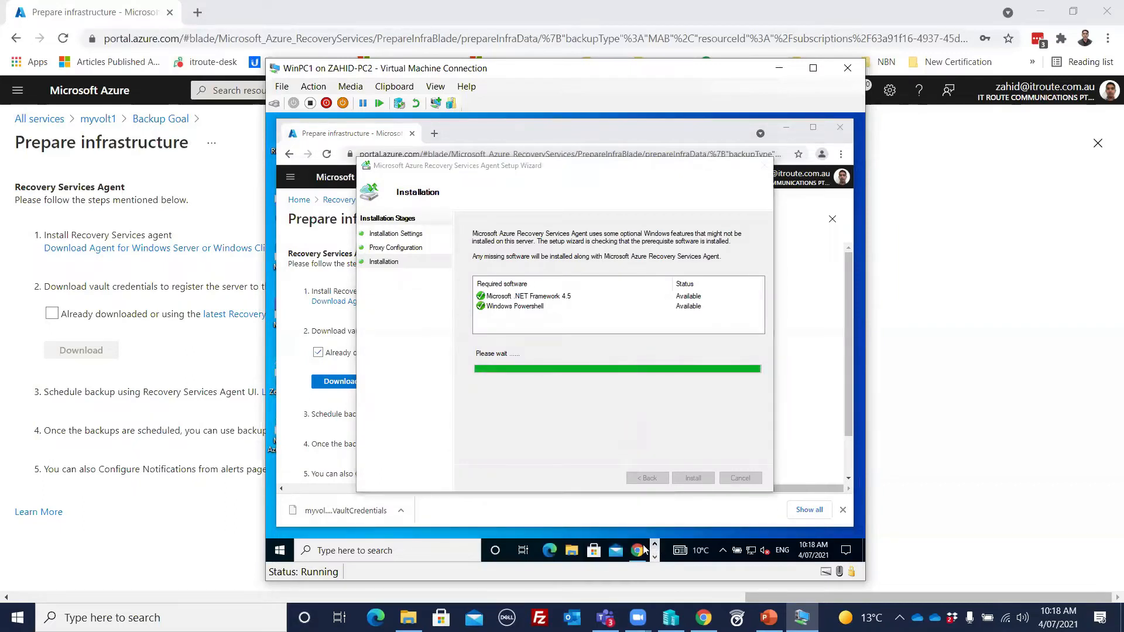
{"action": "left_click", "coordinate": [572, 551]}
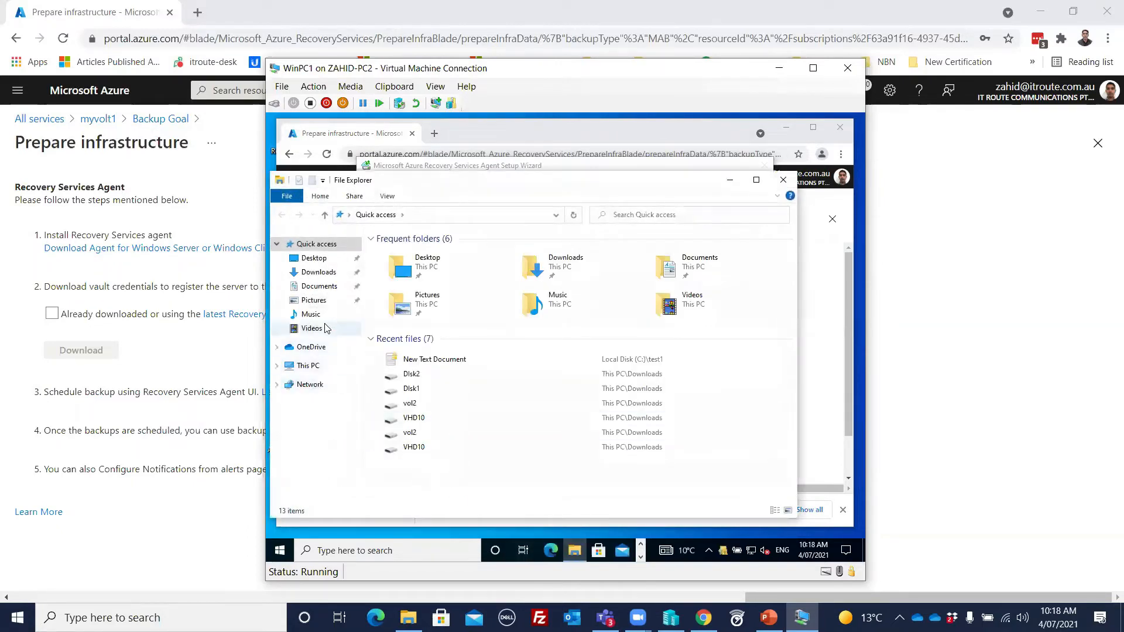
{"action": "left_click", "coordinate": [315, 366]}
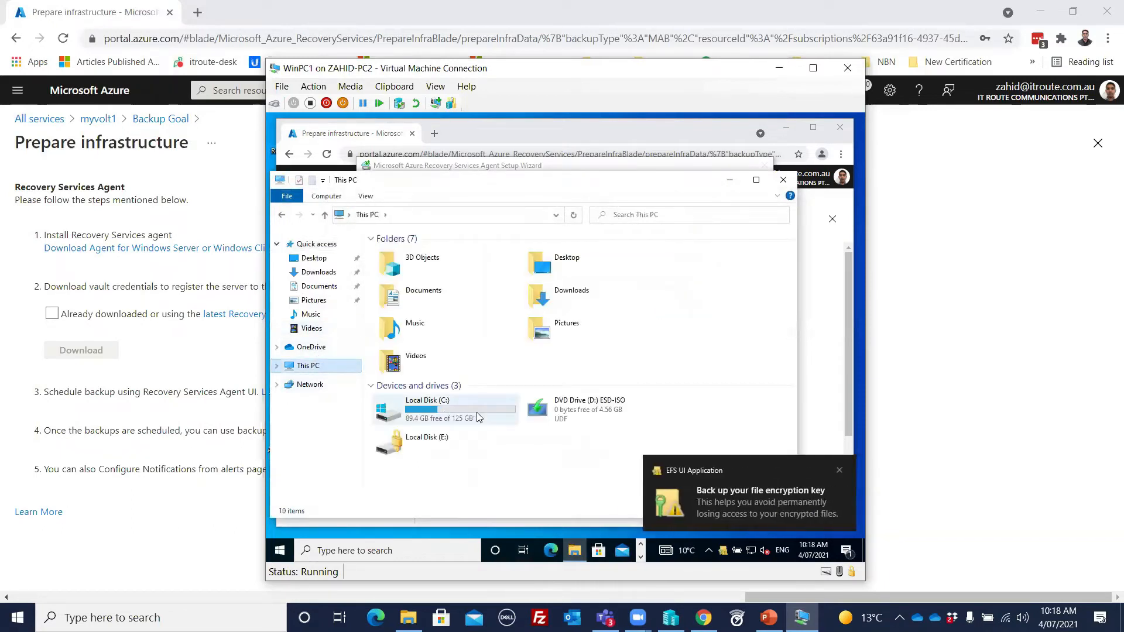
{"action": "left_click", "coordinate": [433, 412]}
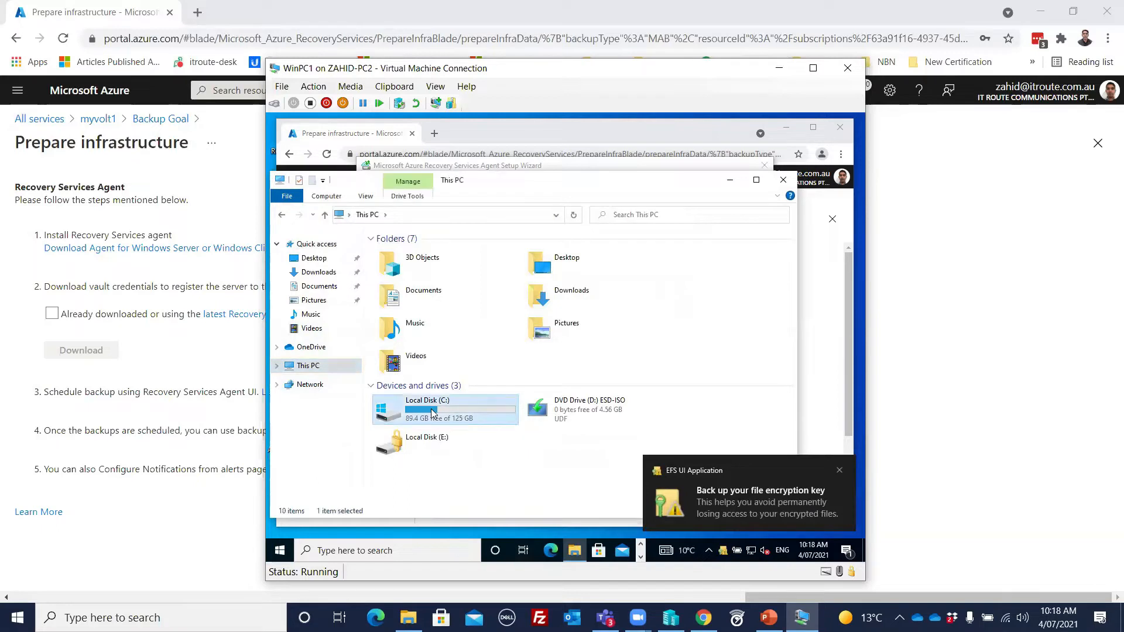
{"action": "double_click", "coordinate": [433, 413]}
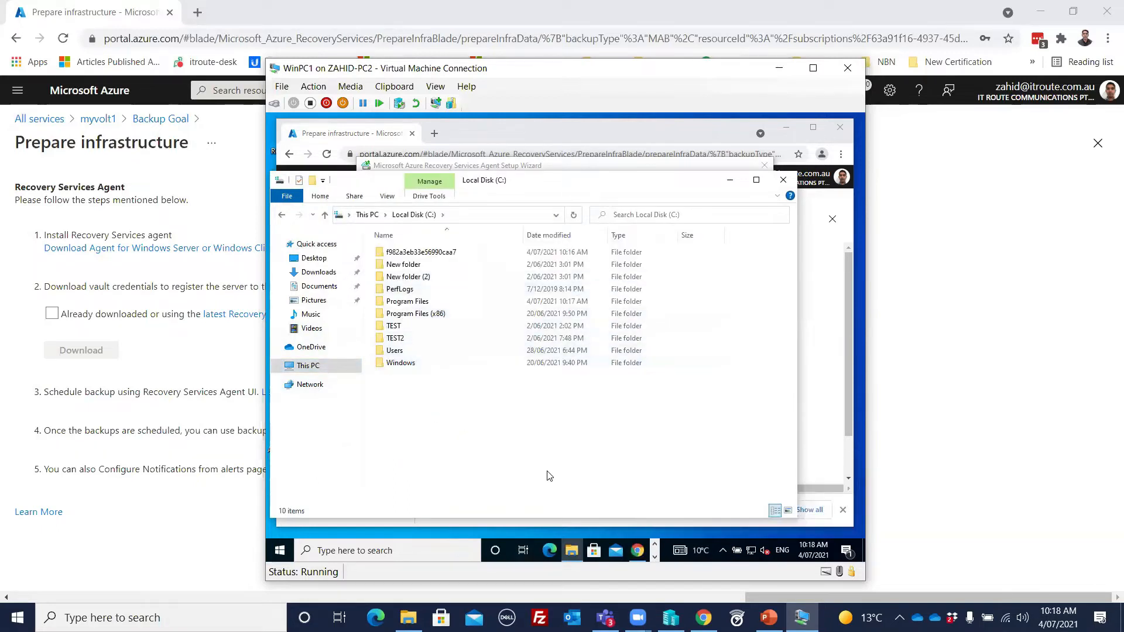
{"action": "left_click", "coordinate": [655, 558]}
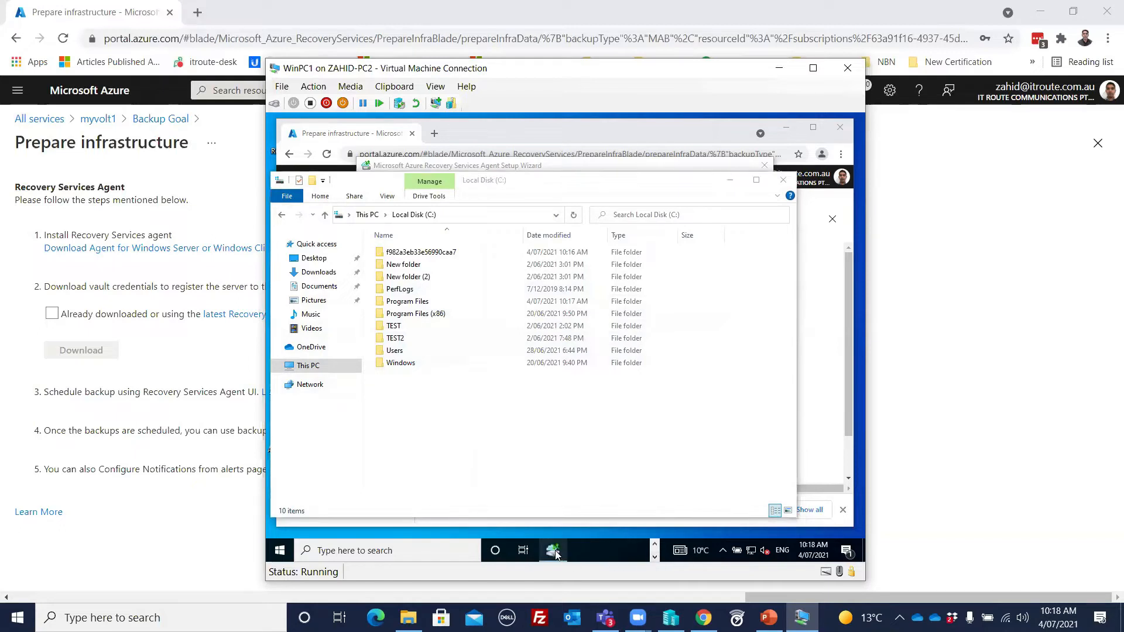
{"action": "left_click", "coordinate": [553, 553]}
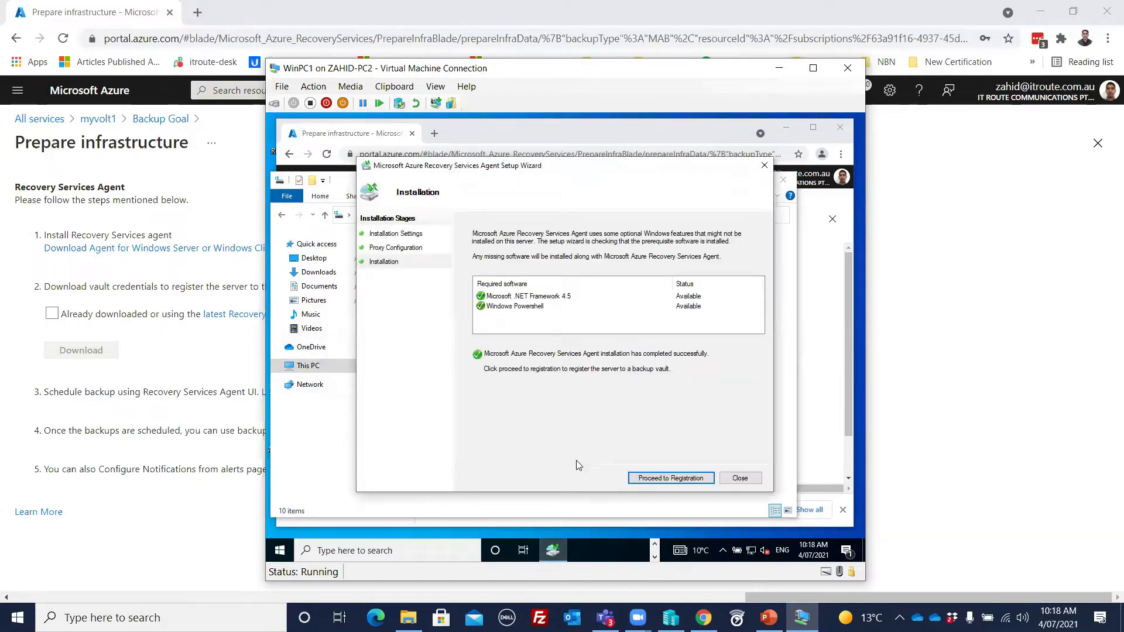
Step: Proceed to server registration and identify the vault with the myvolt1_Sun Jul 04 2021.VaultCredentials file from Downloads
{"action": "left_click", "coordinate": [679, 482]}
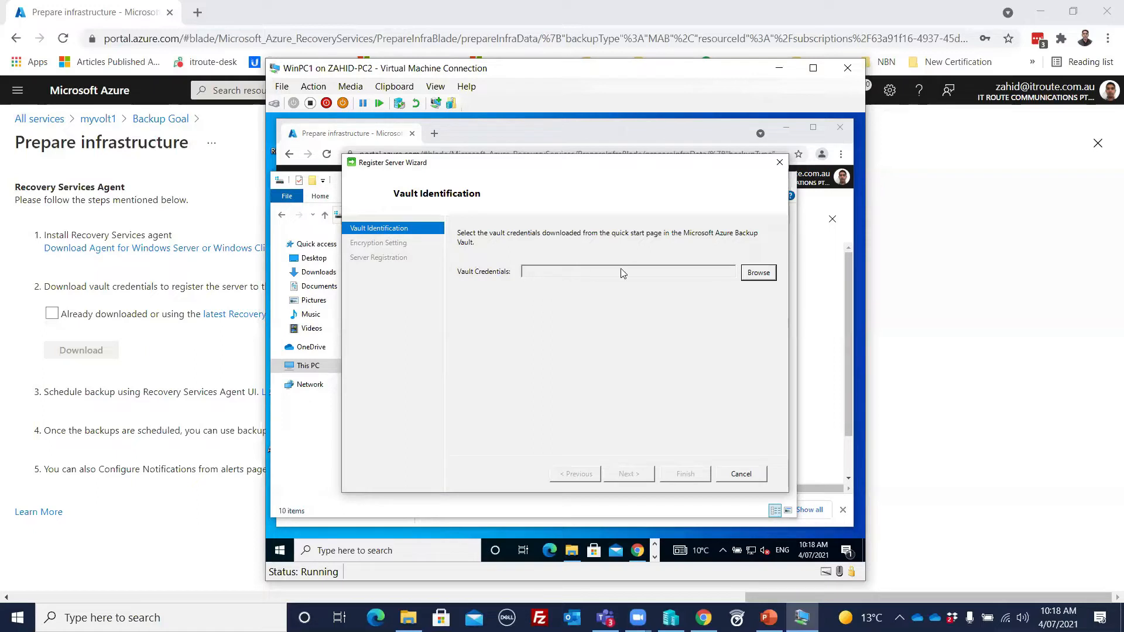
{"action": "left_click", "coordinate": [759, 273]}
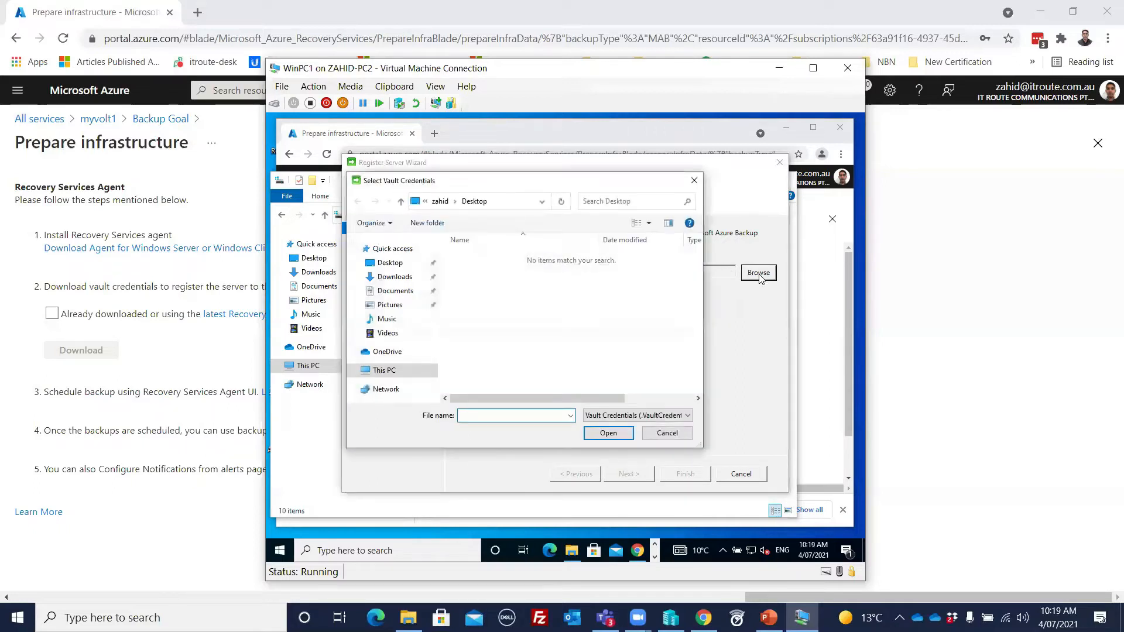
{"action": "left_click", "coordinate": [398, 280]}
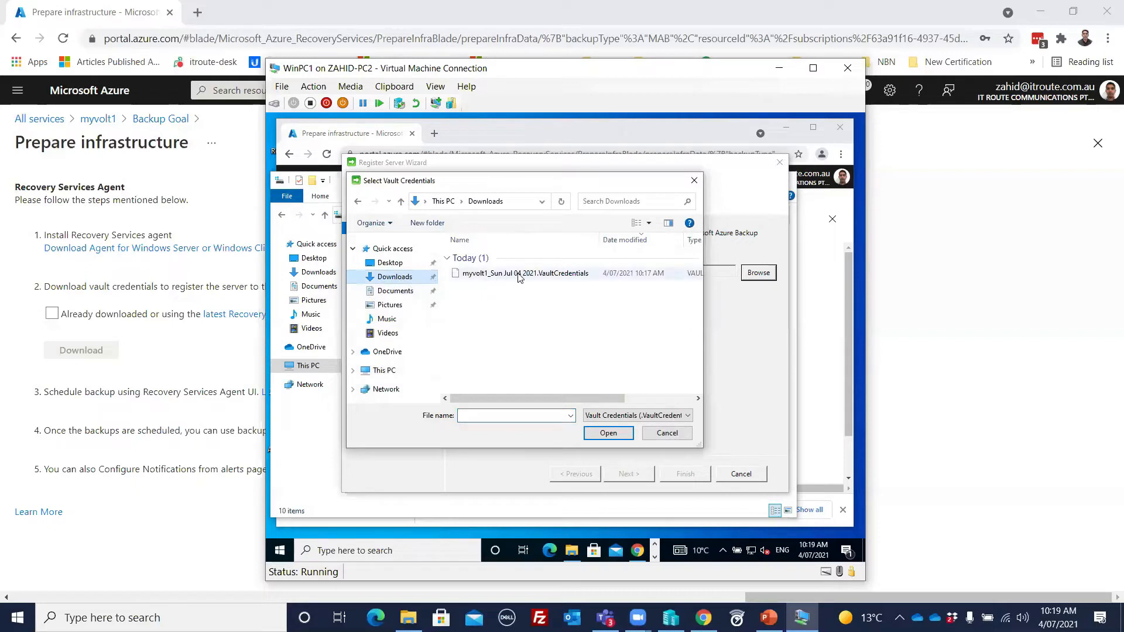
{"action": "left_click", "coordinate": [556, 278]}
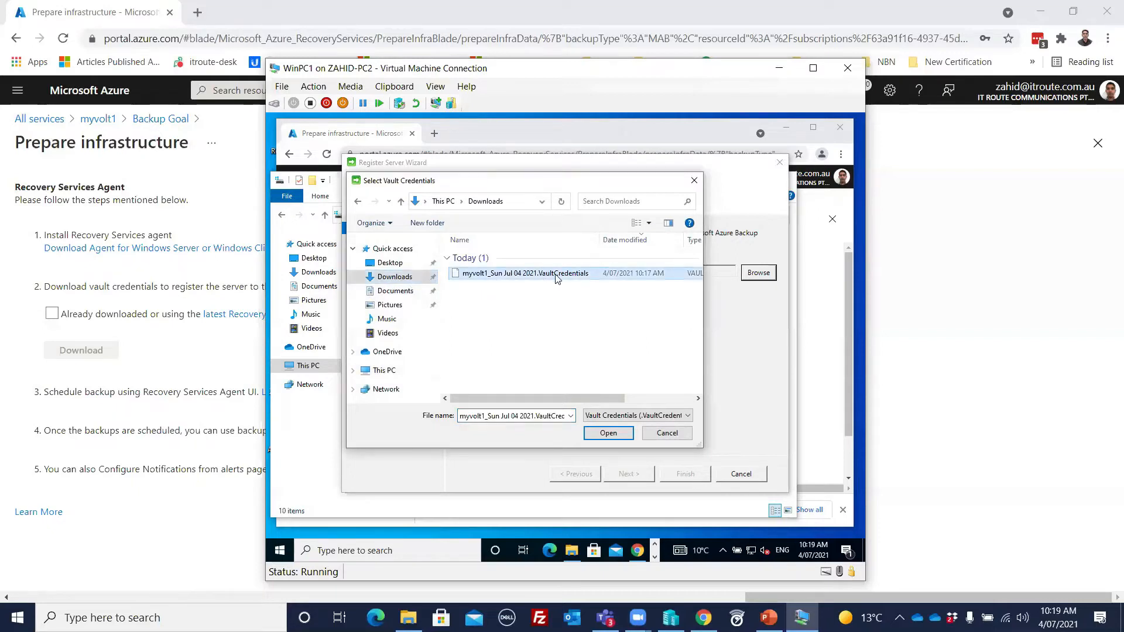
{"action": "left_click", "coordinate": [607, 433]}
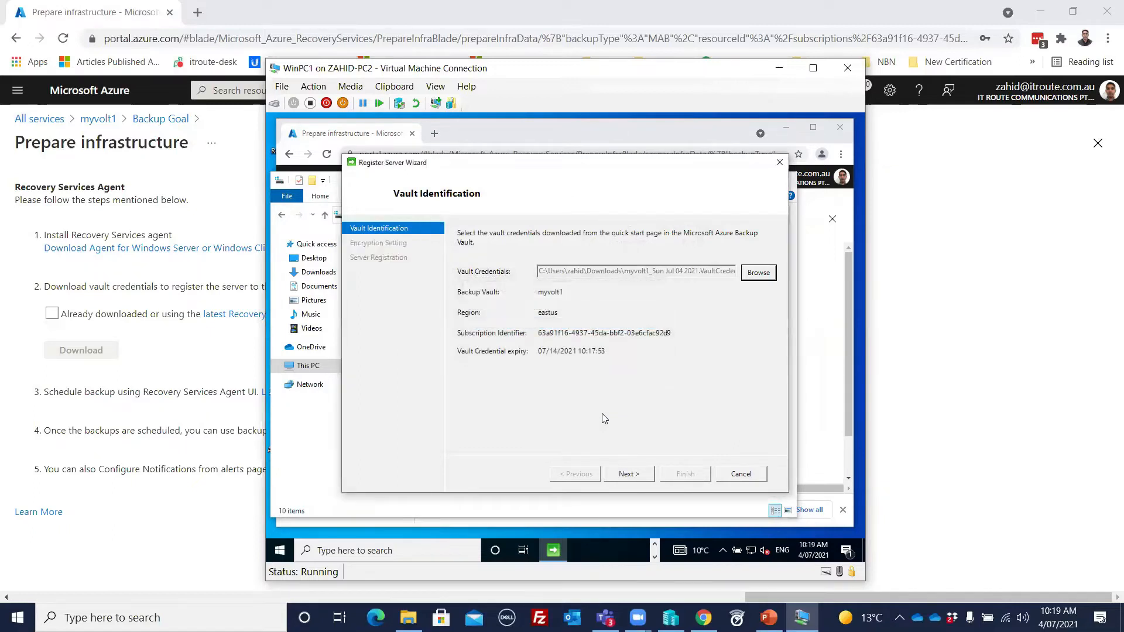
{"action": "left_click", "coordinate": [639, 476]}
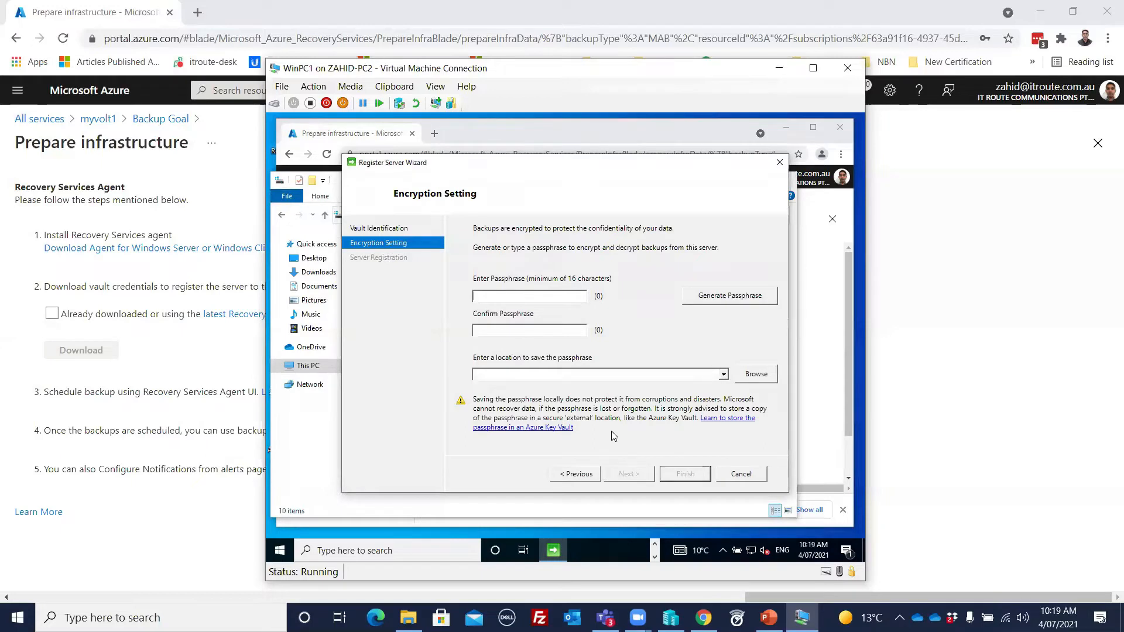
Step: Enter and confirm the encryption passphrase for the server's backups
{"action": "type", "text": "**************"}
{"action": "key", "text": "Tab"}
{"action": "type", "text": "****************"}
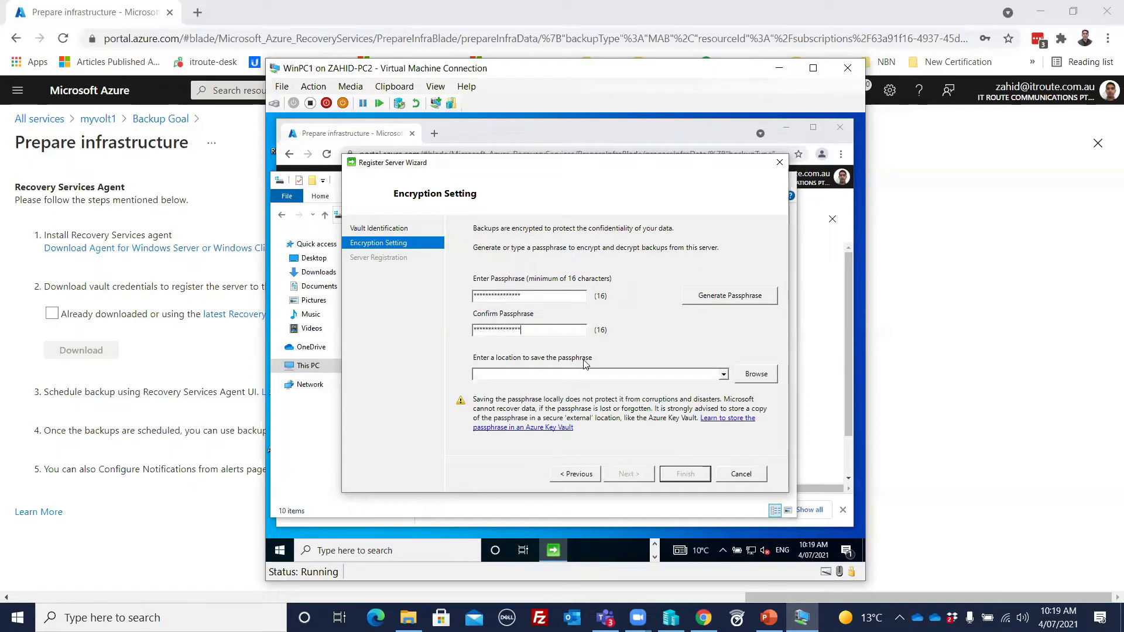
Step: Save the passphrase to the Documents folder and complete the server registration, accepting local storage of the passphrase
{"action": "left_click", "coordinate": [757, 375]}
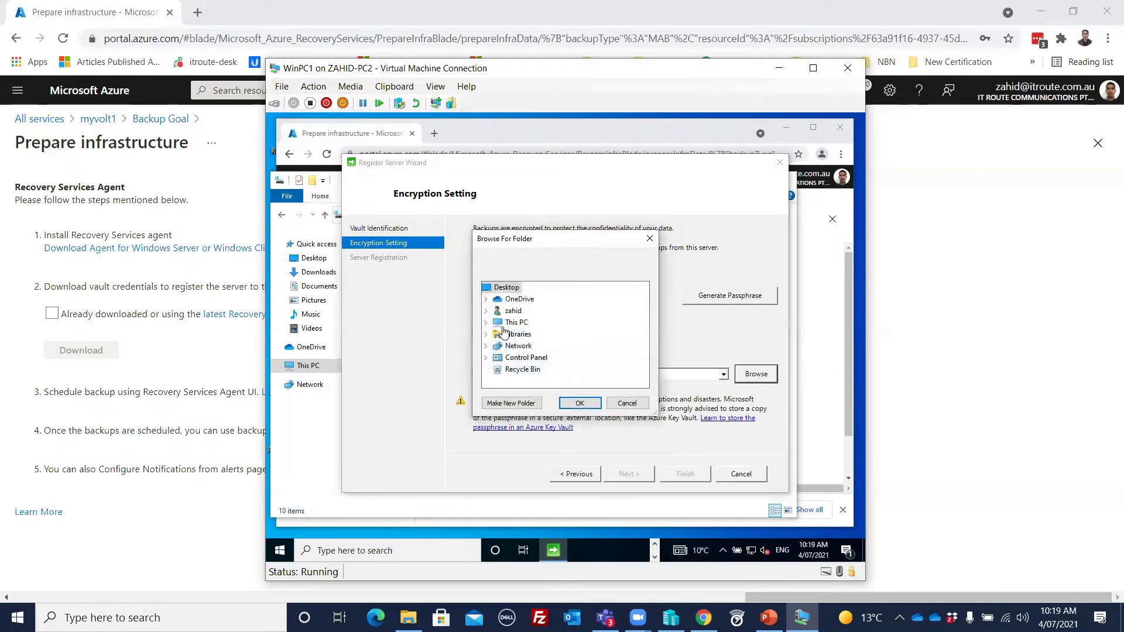
{"action": "left_click", "coordinate": [487, 323]}
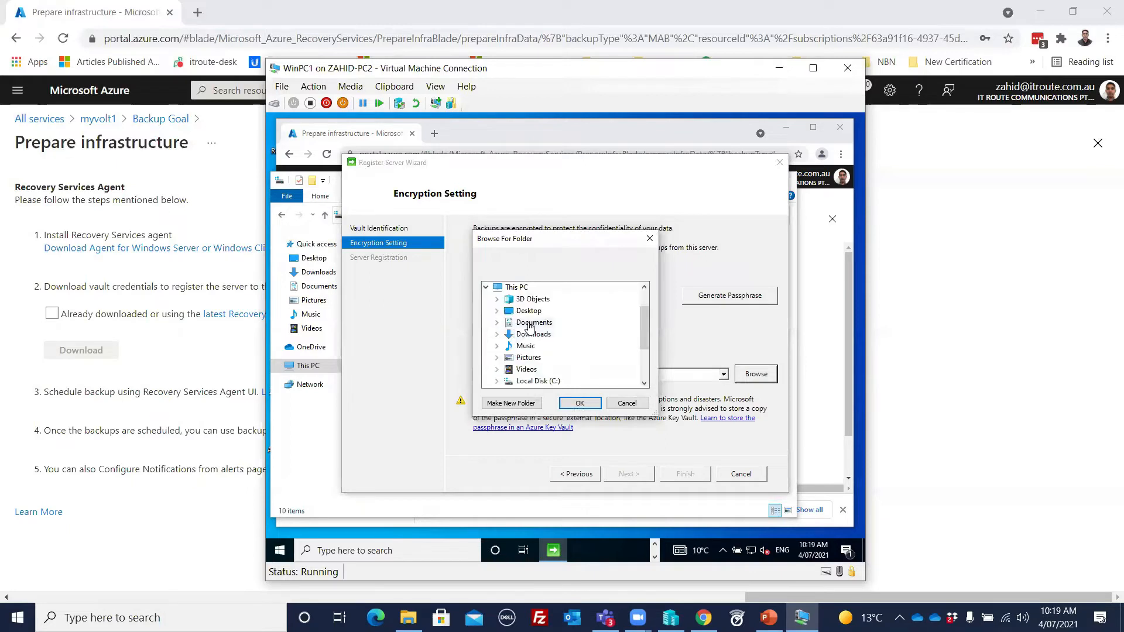
{"action": "left_click", "coordinate": [580, 404]}
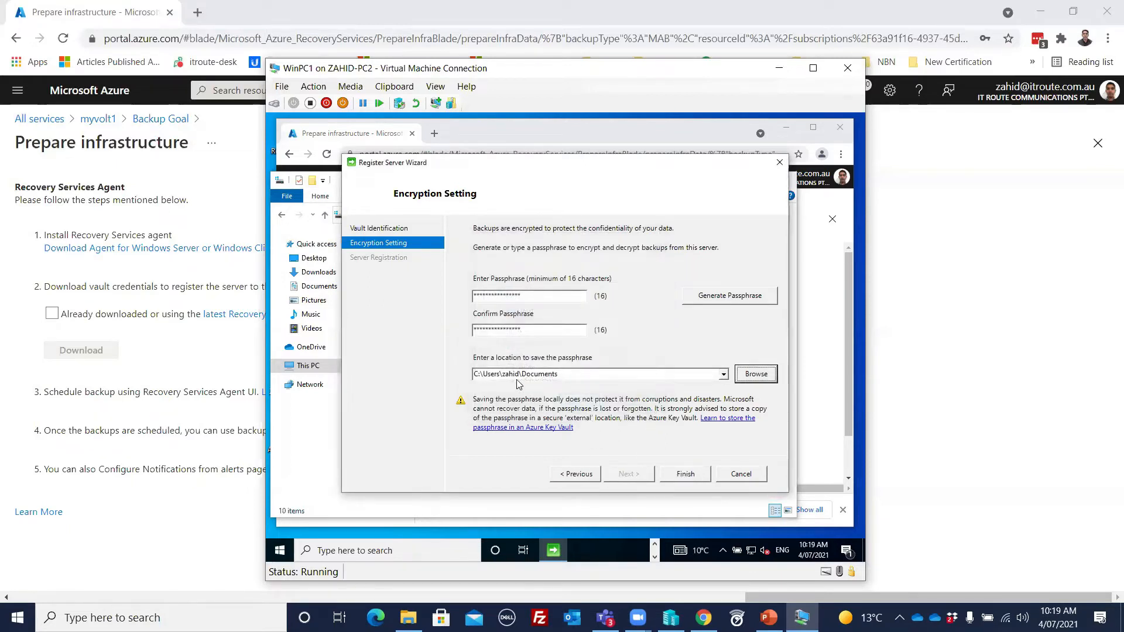
{"action": "left_click", "coordinate": [685, 474]}
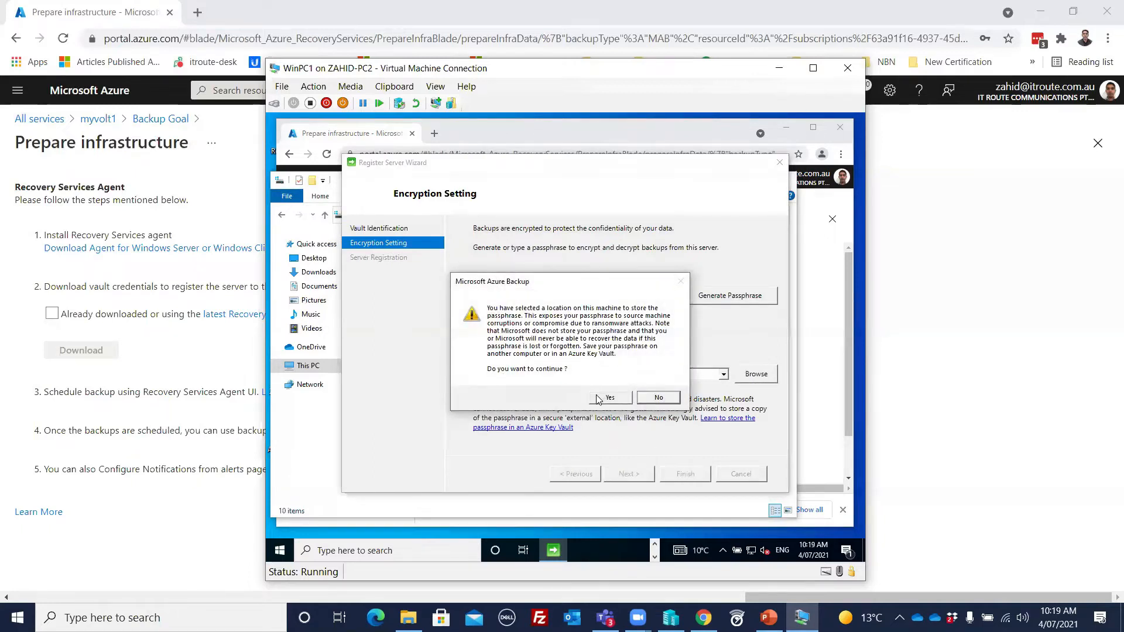
{"action": "left_click", "coordinate": [595, 402]}
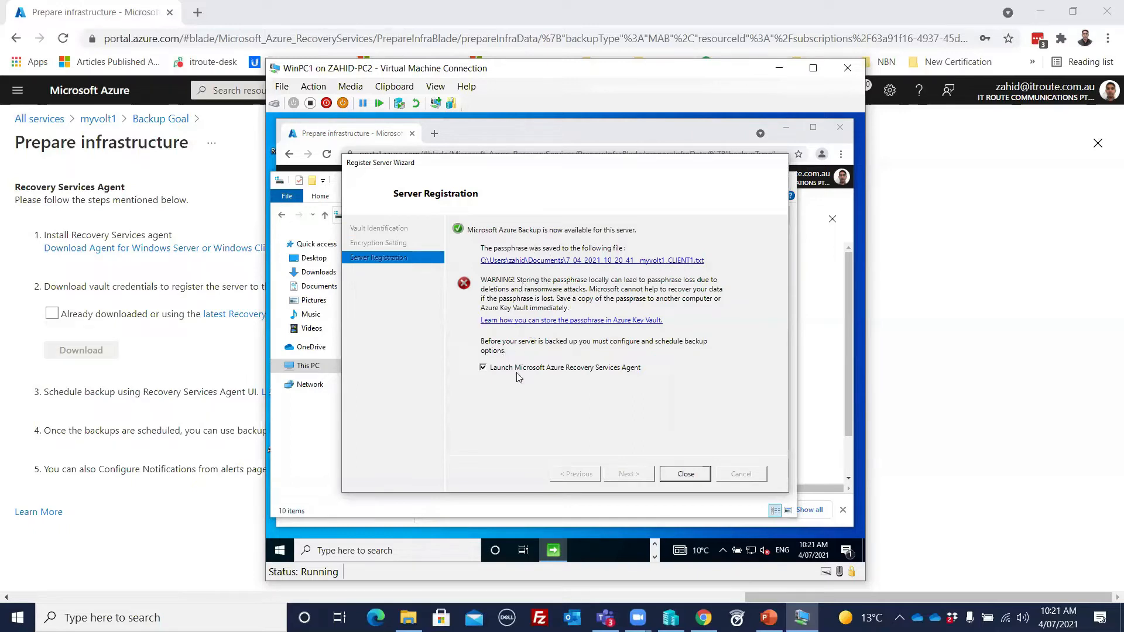
Step: Close the registration wizard with the Recovery Services Agent set to launch, and close the Local Disk (C:) window
{"action": "left_click", "coordinate": [686, 474]}
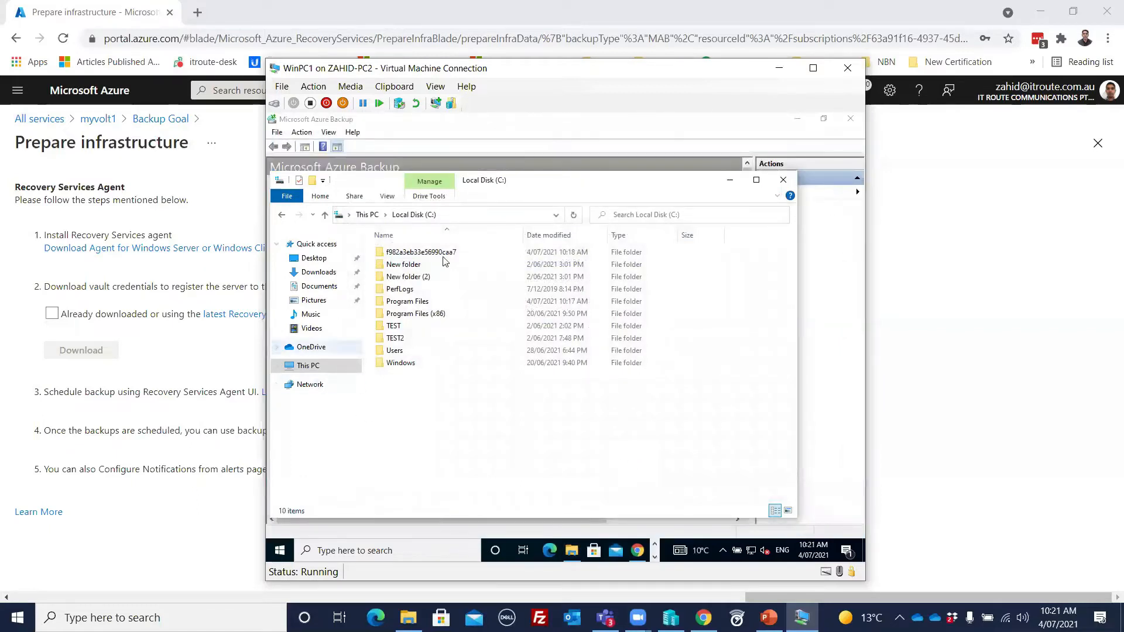
{"action": "left_click", "coordinate": [783, 180]}
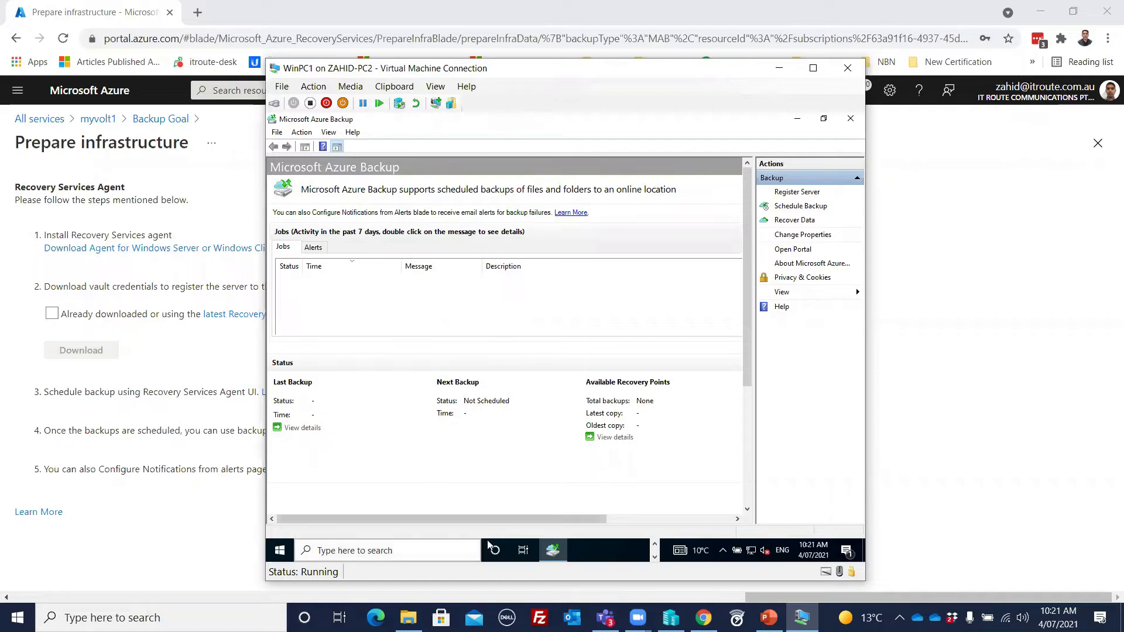
{"action": "left_click_drag", "start_coordinate": [505, 516], "coordinate": [357, 509]}
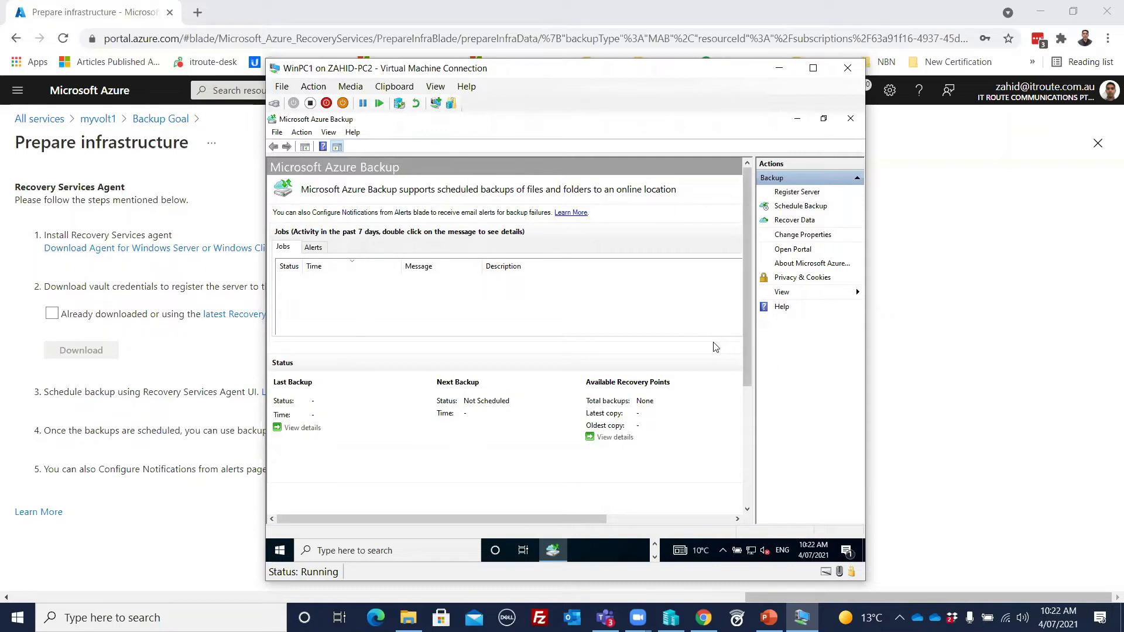
{"action": "left_click_drag", "start_coordinate": [589, 520], "coordinate": [560, 358]}
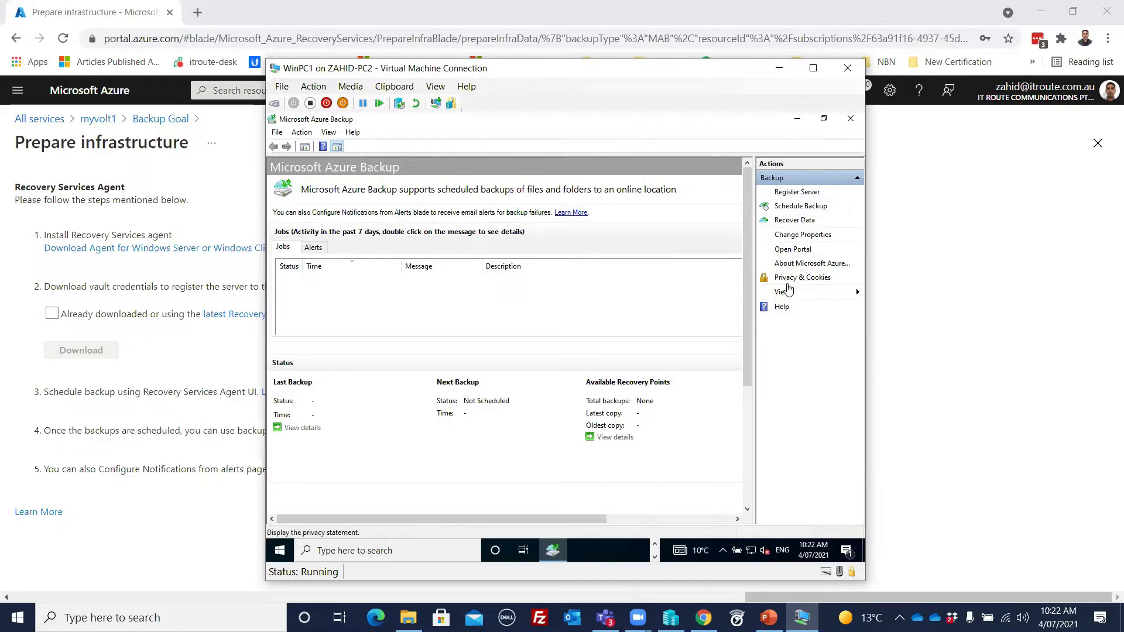
Step: Start scheduling a backup and add New folder, New folder (2), TEST and TEST2 from the C: drive as backup items
{"action": "left_click", "coordinate": [794, 209]}
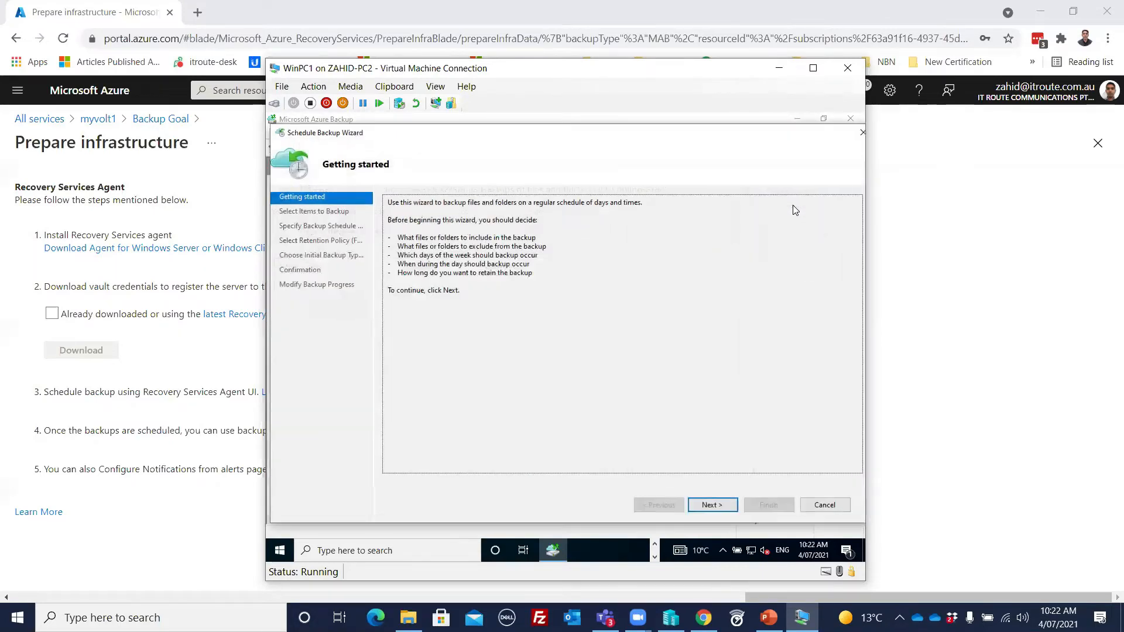
{"action": "left_click", "coordinate": [718, 505]}
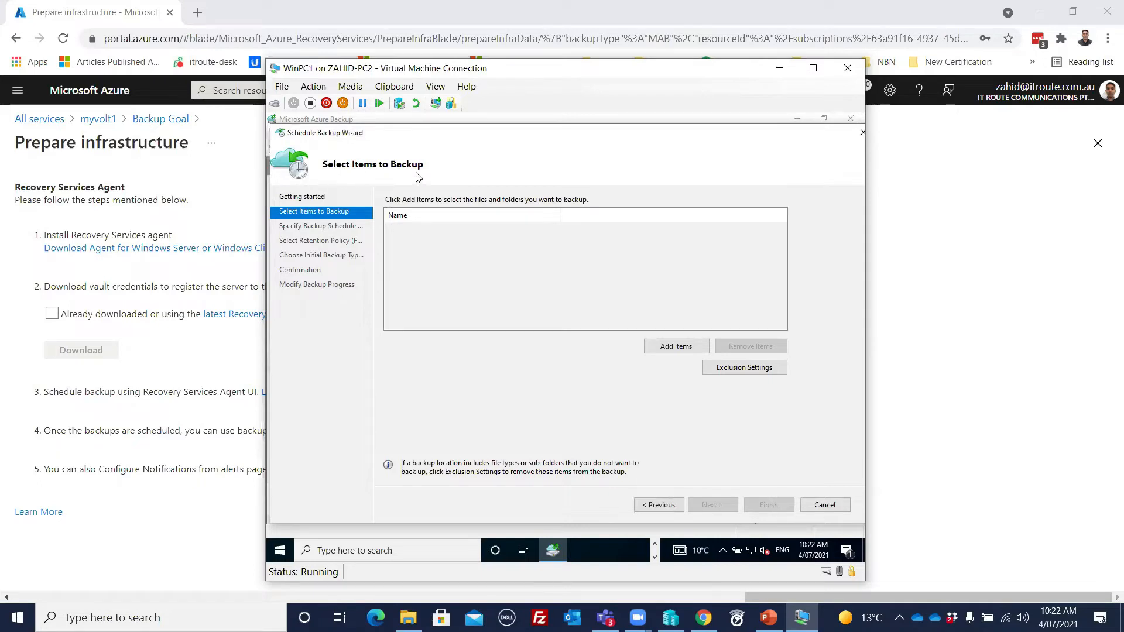
{"action": "left_click", "coordinate": [673, 346]}
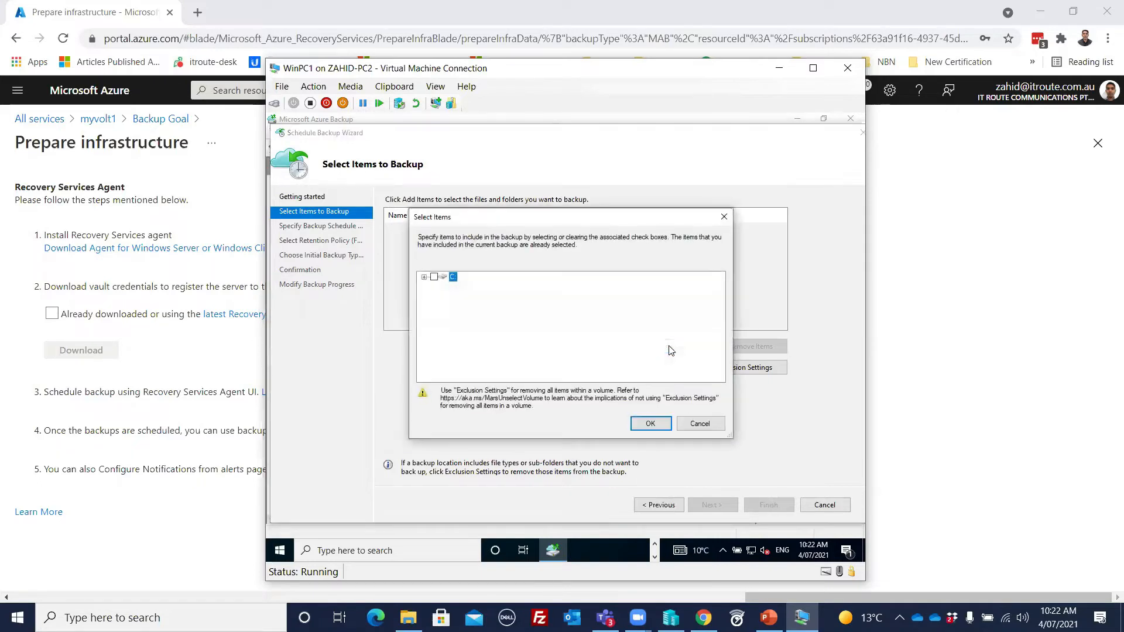
{"action": "left_click", "coordinate": [424, 278]}
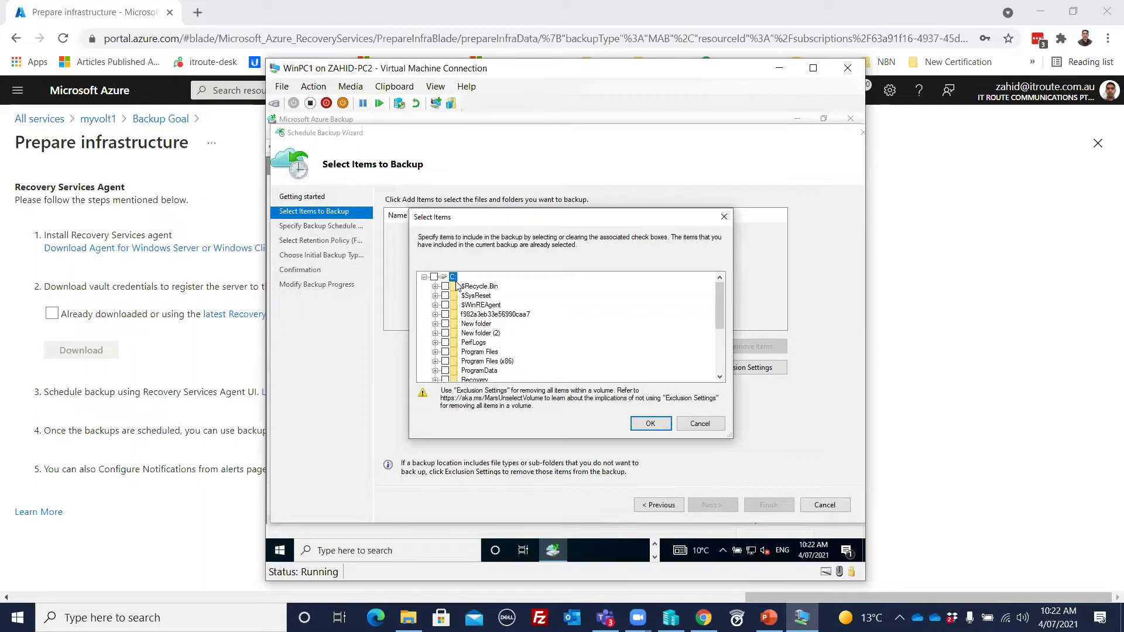
{"action": "left_click", "coordinate": [445, 332]}
{"action": "scroll", "coordinate": [585, 332], "scroll_direction": "down", "scroll_amount": 2}
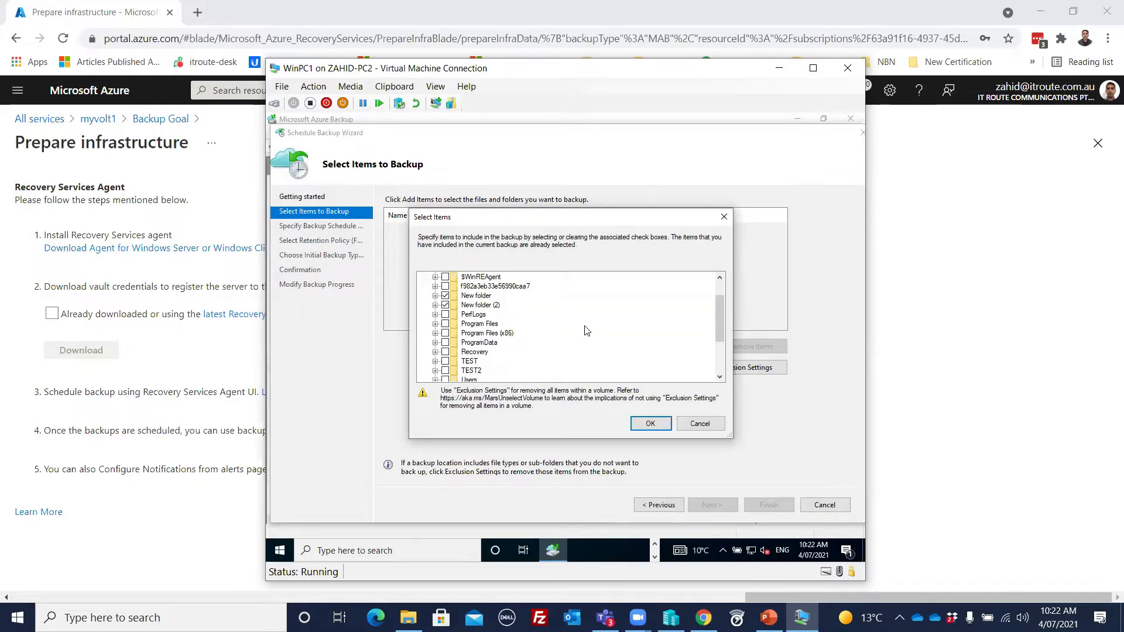
{"action": "left_click", "coordinate": [445, 333]}
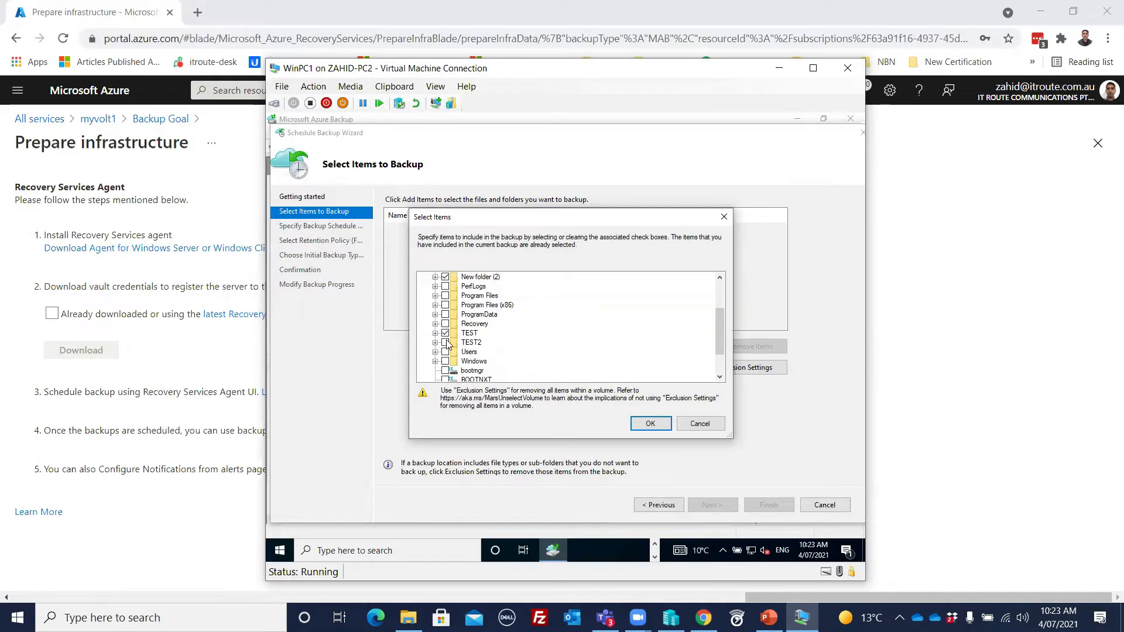
{"action": "left_click", "coordinate": [649, 423]}
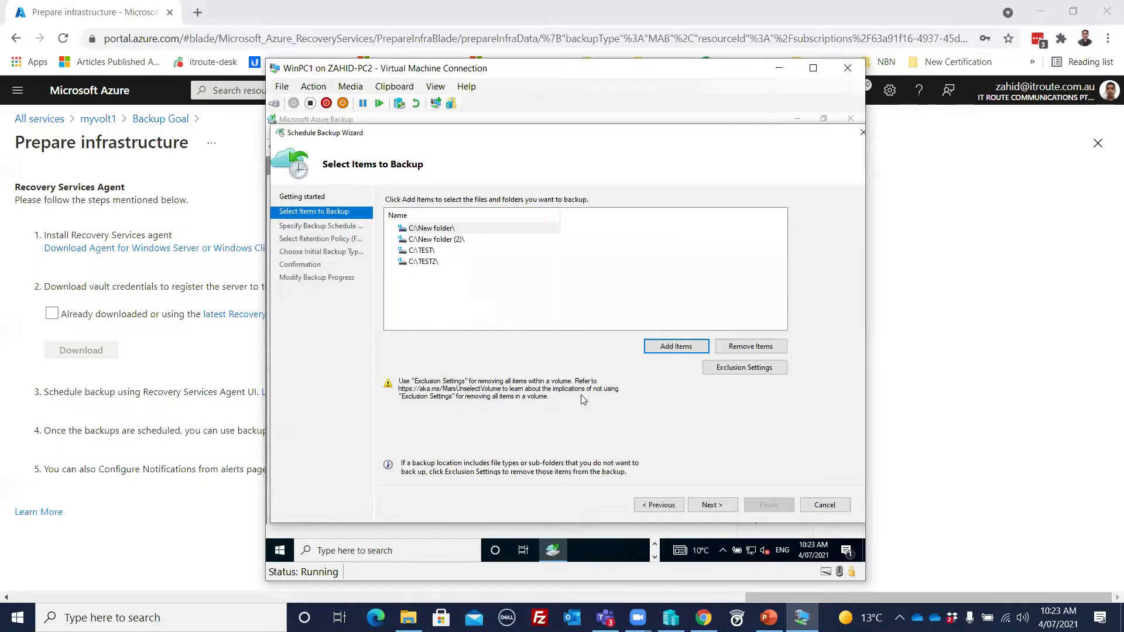
Step: Schedule daily backups of the selected files and folders at 12:00 AM, 7:00 PM and 10:30 PM
{"action": "left_click", "coordinate": [711, 507]}
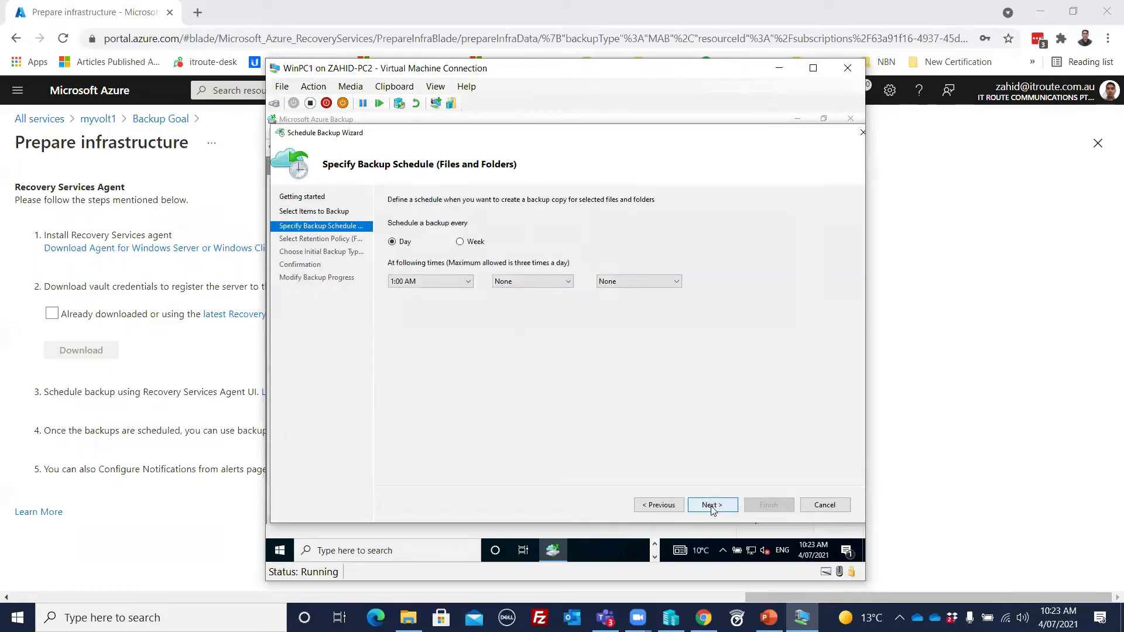
{"action": "left_click", "coordinate": [470, 284]}
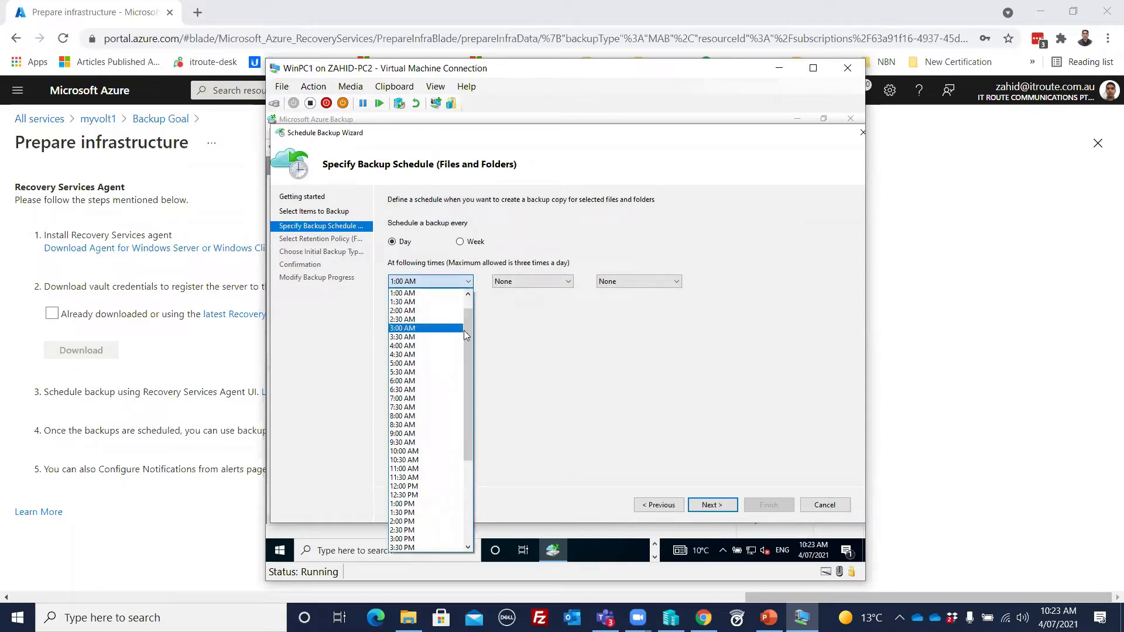
{"action": "scroll", "coordinate": [408, 296], "scroll_direction": "up", "scroll_amount": 1}
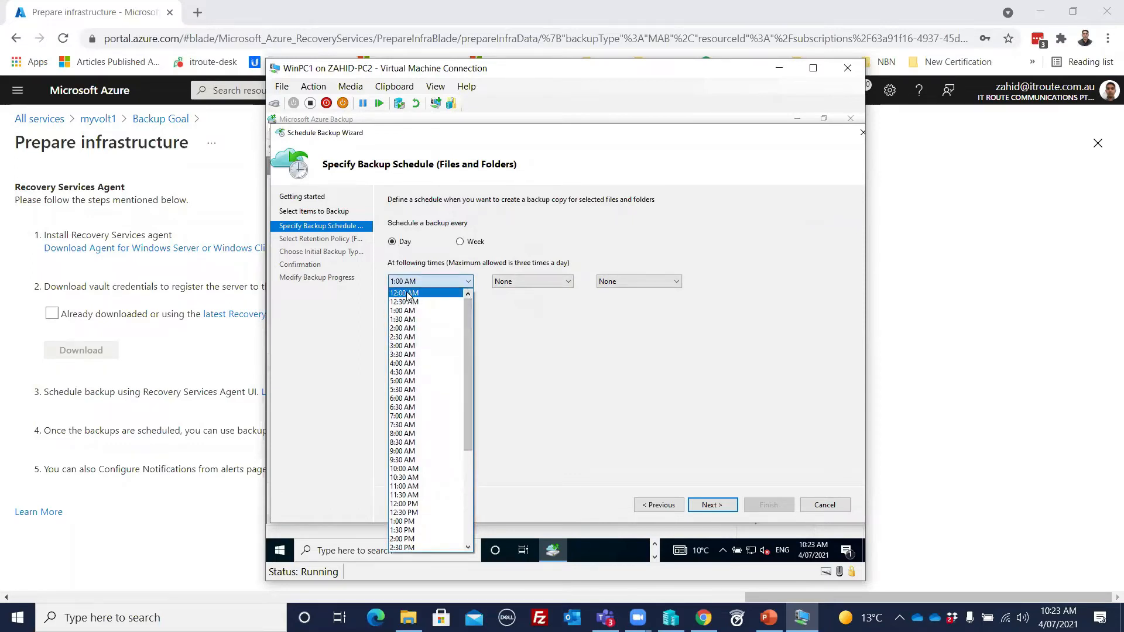
{"action": "left_click", "coordinate": [408, 293]}
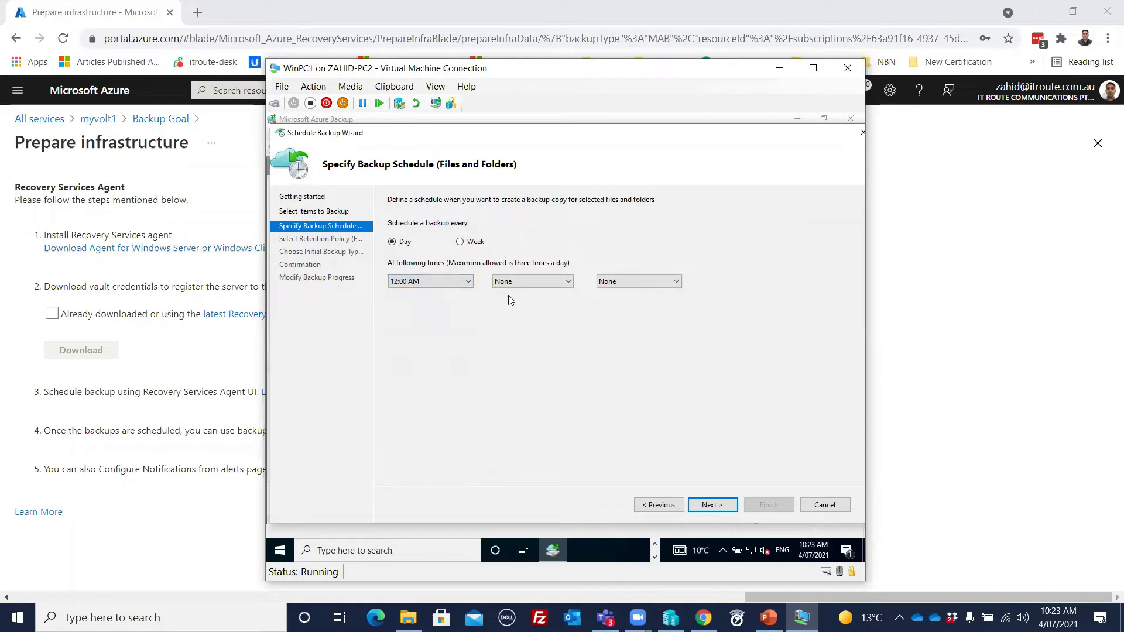
{"action": "left_click", "coordinate": [530, 283]}
{"action": "left_click", "coordinate": [529, 282]}
{"action": "left_click", "coordinate": [450, 282]}
{"action": "left_click", "coordinate": [456, 282]}
{"action": "left_click", "coordinate": [563, 283]}
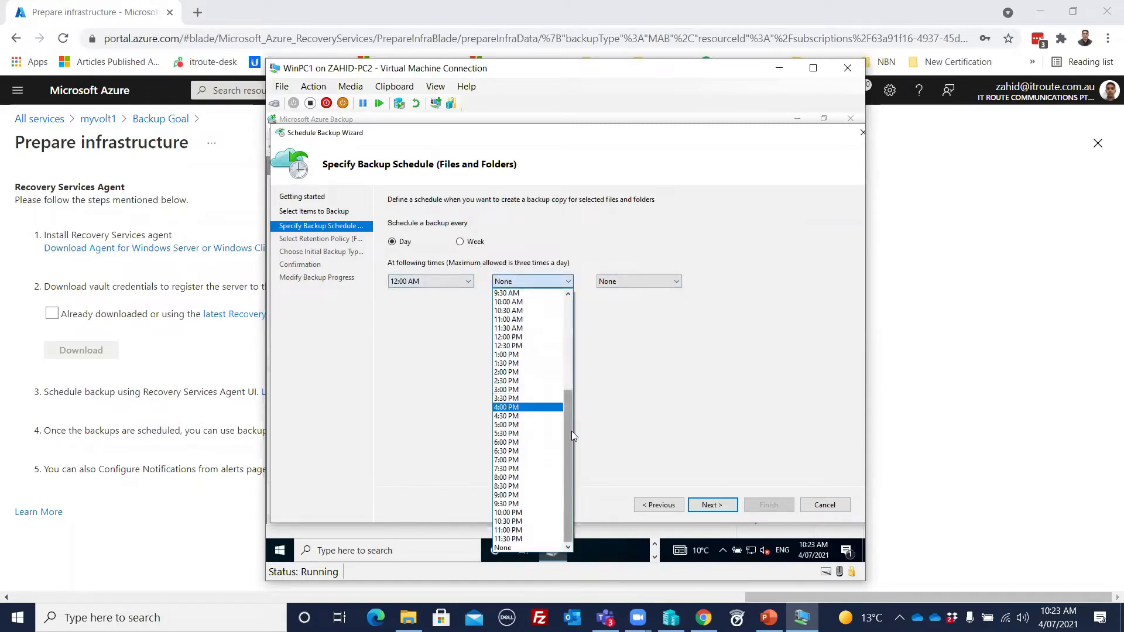
{"action": "left_click", "coordinate": [512, 460]}
{"action": "left_click", "coordinate": [618, 282]}
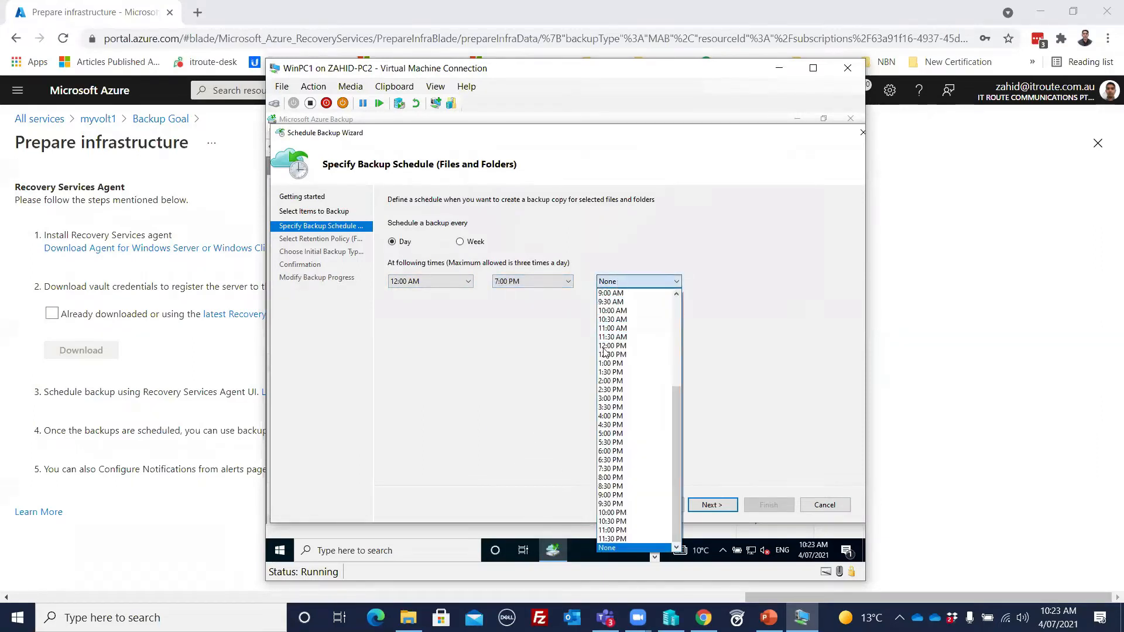
{"action": "left_click", "coordinate": [614, 523]}
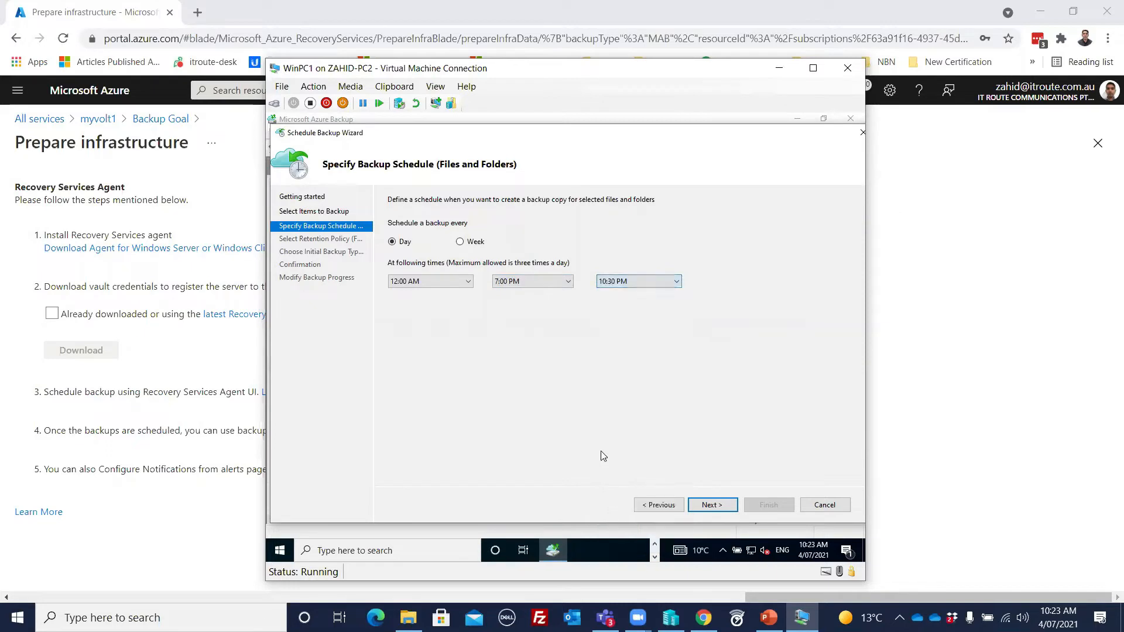
{"action": "left_click", "coordinate": [713, 505]}
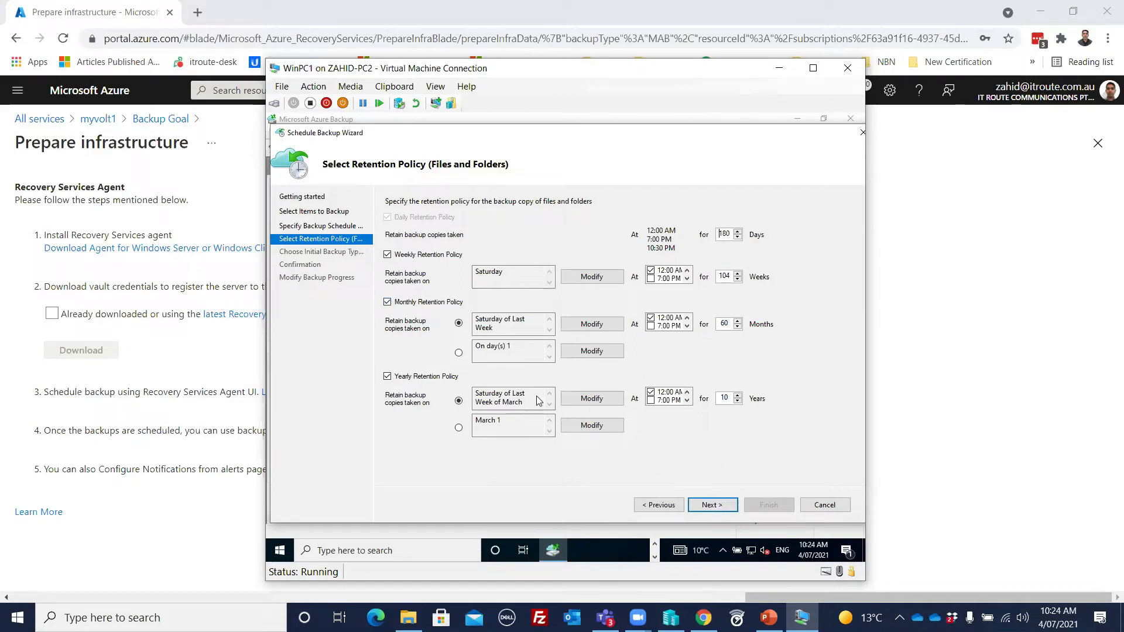
Step: Accept the default retention policy and initial transfer over the network, then create the backup schedule and close the wizard
{"action": "left_click", "coordinate": [712, 507]}
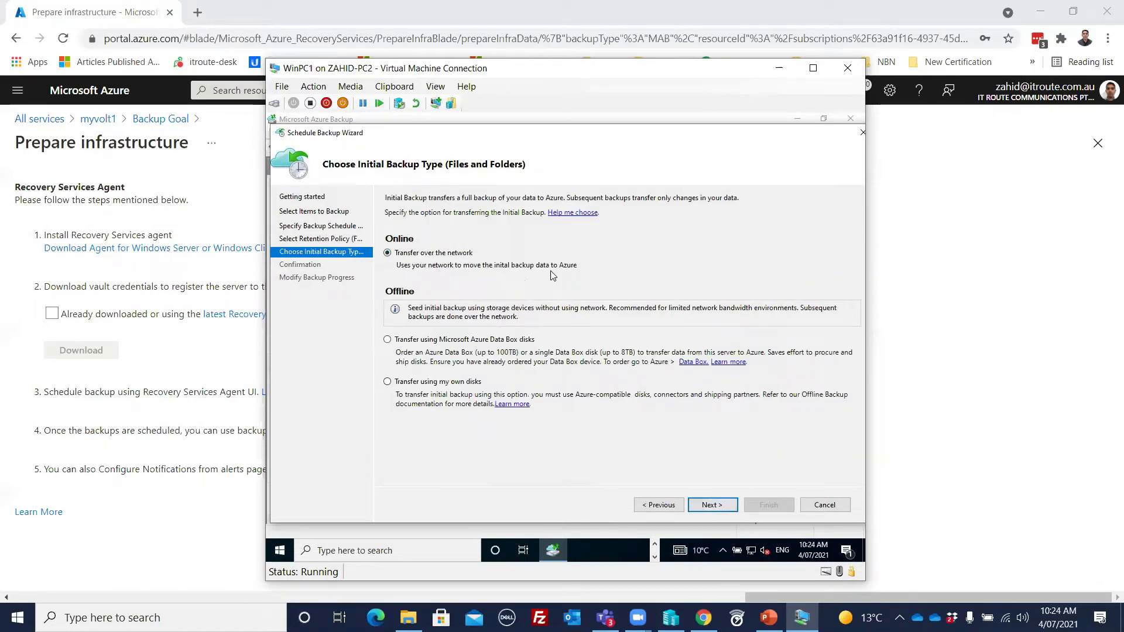
{"action": "left_click", "coordinate": [716, 507]}
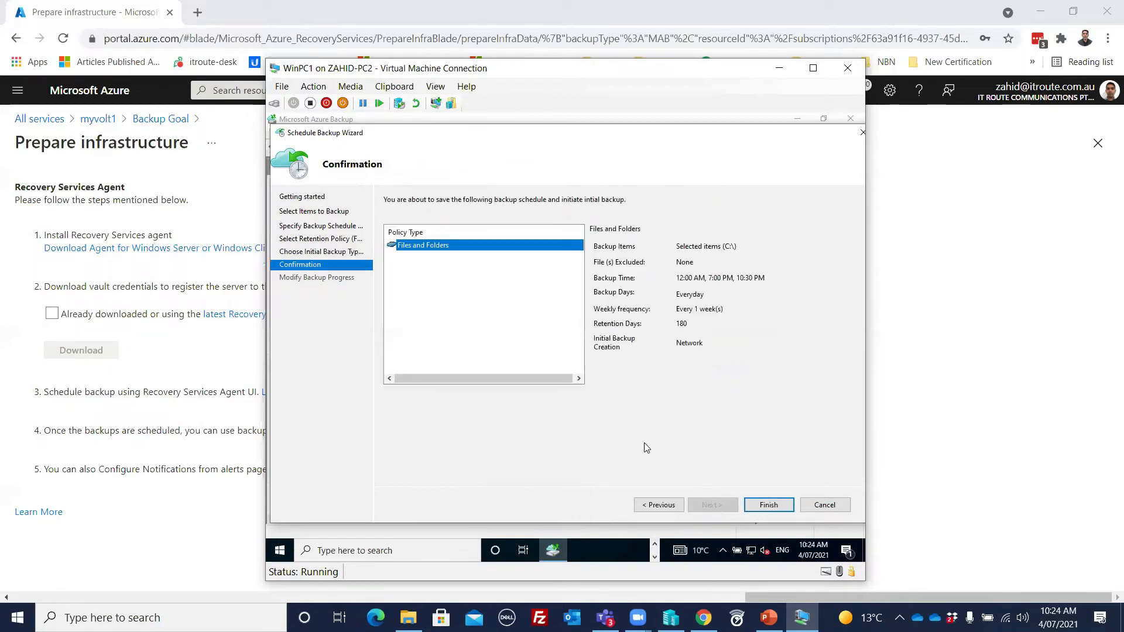
{"action": "left_click", "coordinate": [769, 504]}
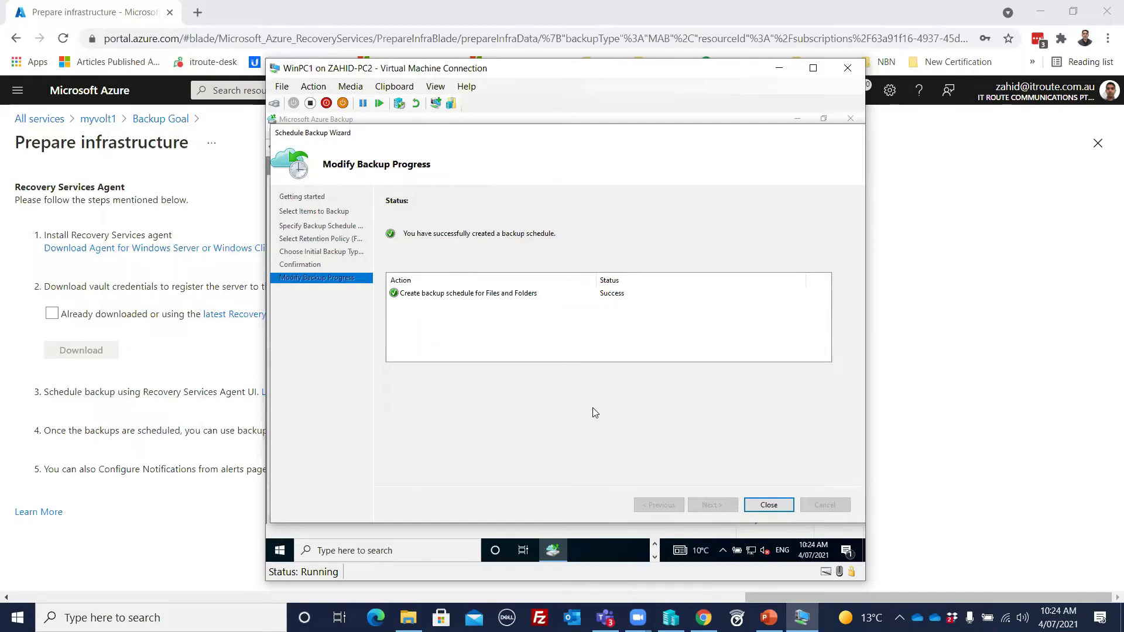
{"action": "left_click", "coordinate": [768, 505]}
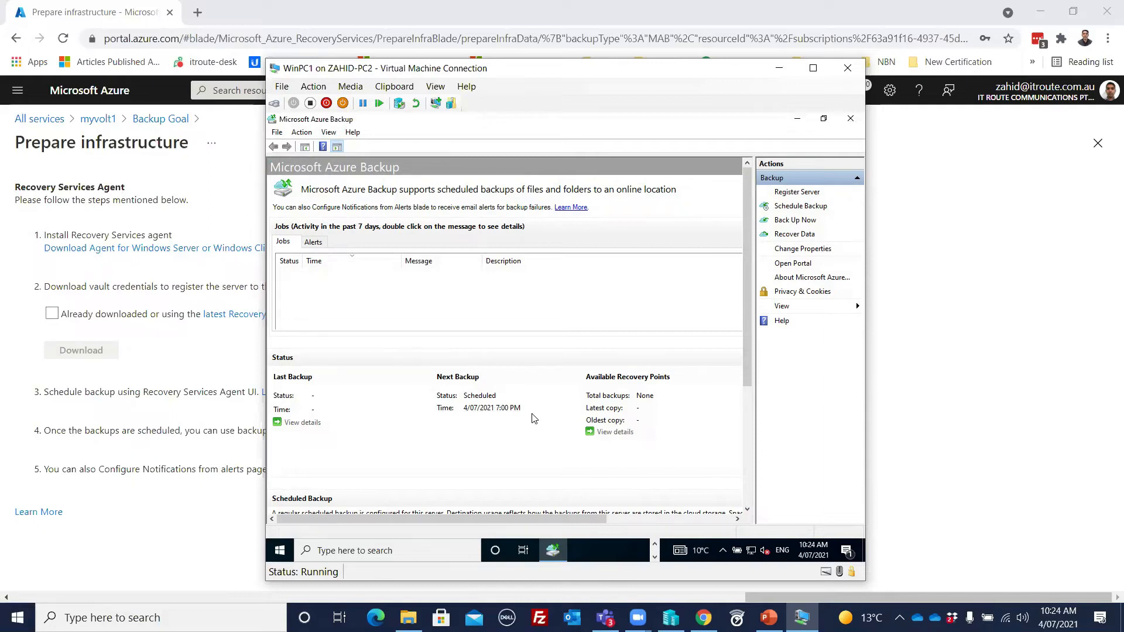
Step: Start an immediate backup of the scheduled files and folders with the default retention setting
{"action": "left_click", "coordinate": [794, 223]}
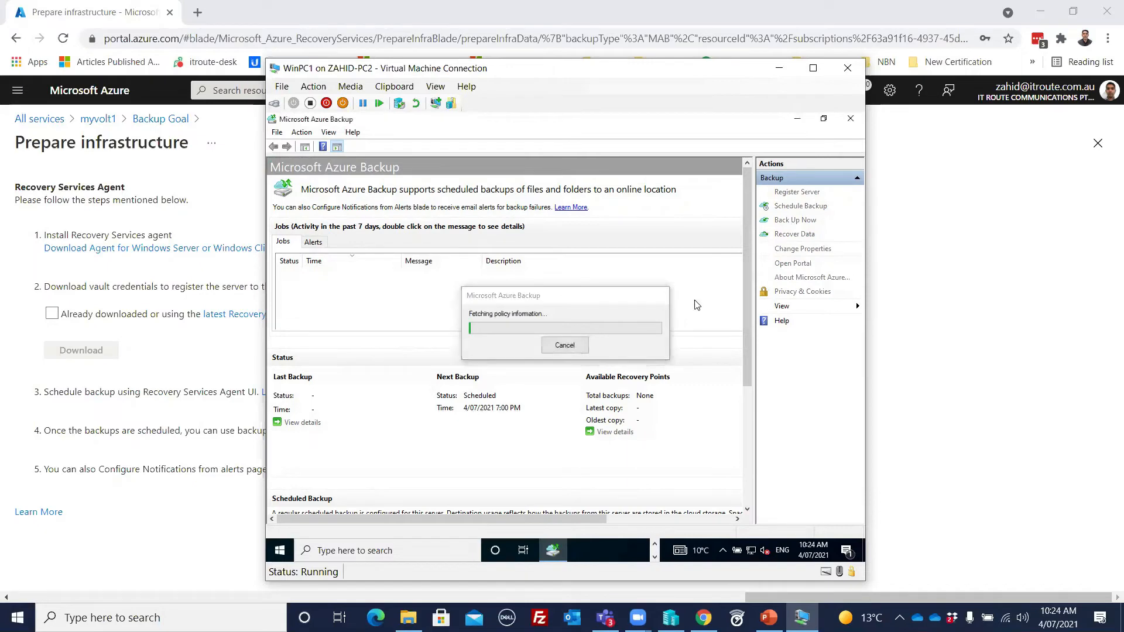
{"action": "left_click", "coordinate": [599, 478]}
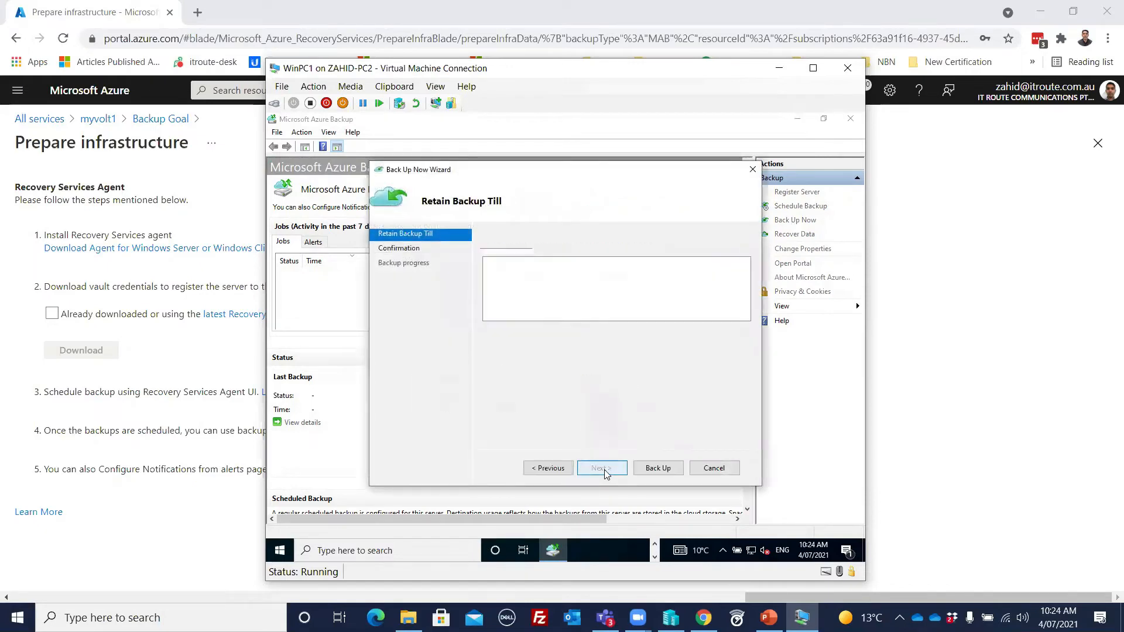
{"action": "left_click", "coordinate": [652, 472]}
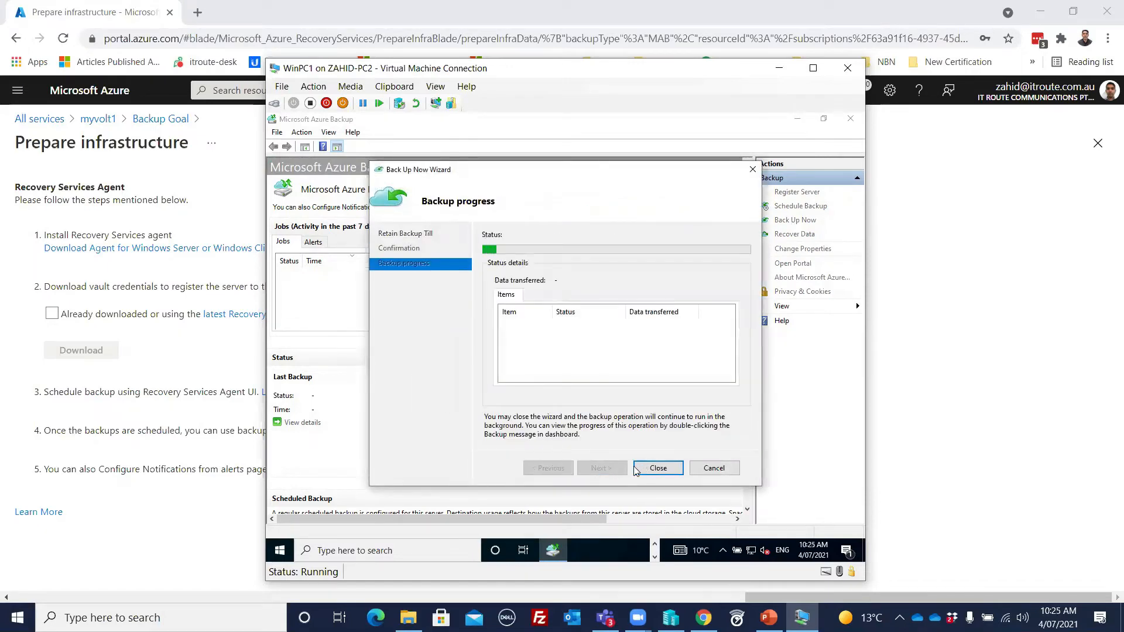
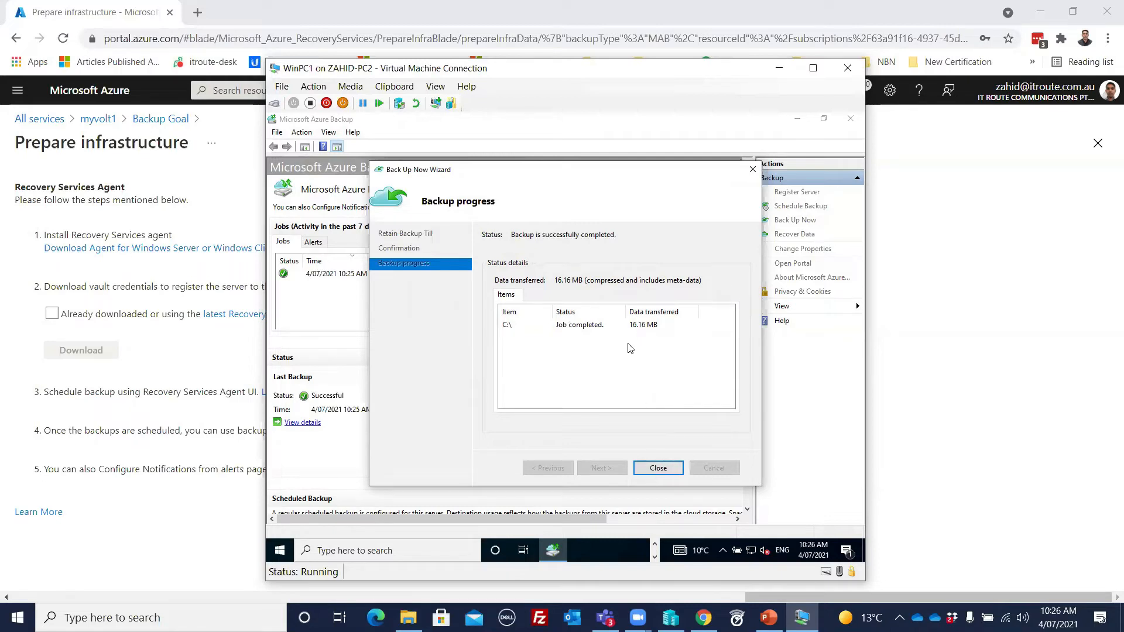
Step: Close the Back Up Now wizard, switch to the Azure portal in Chrome and open the backup items of the myvolt1 vault
{"action": "left_click", "coordinate": [659, 468]}
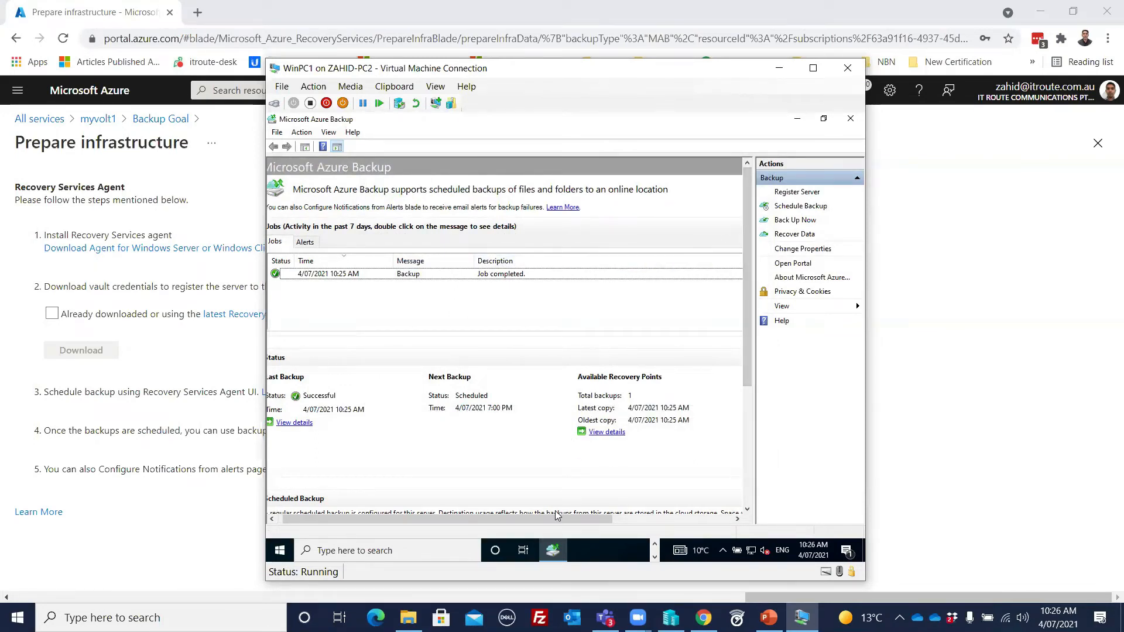
{"action": "left_click_drag", "start_coordinate": [553, 516], "coordinate": [391, 529]}
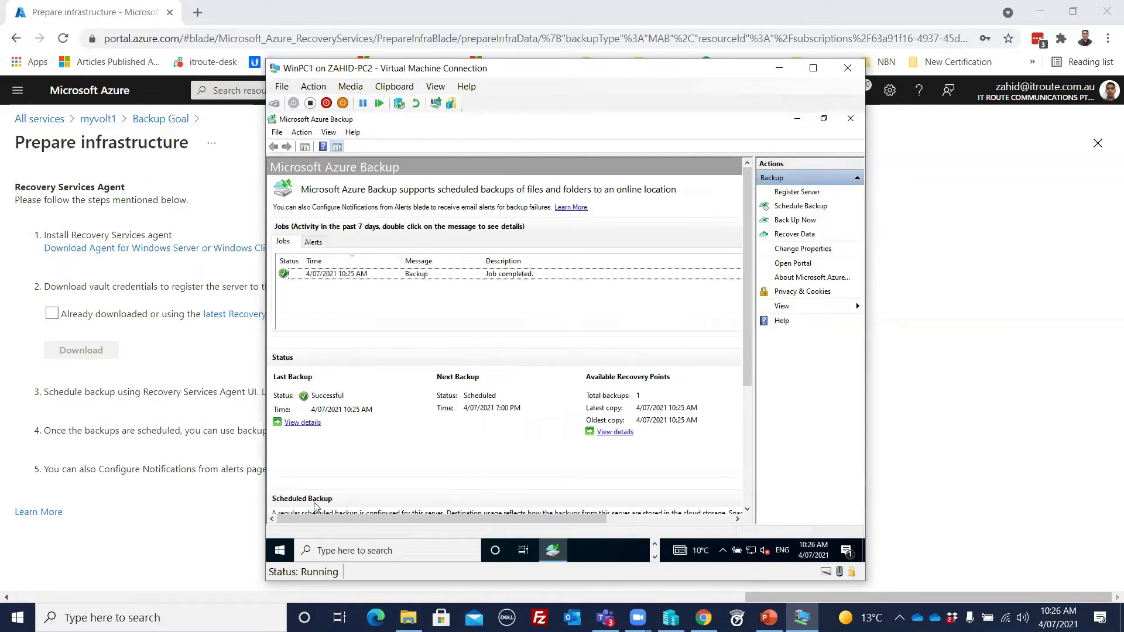
{"action": "left_click", "coordinate": [655, 545]}
{"action": "left_click", "coordinate": [635, 552]}
{"action": "left_click", "coordinate": [838, 221]}
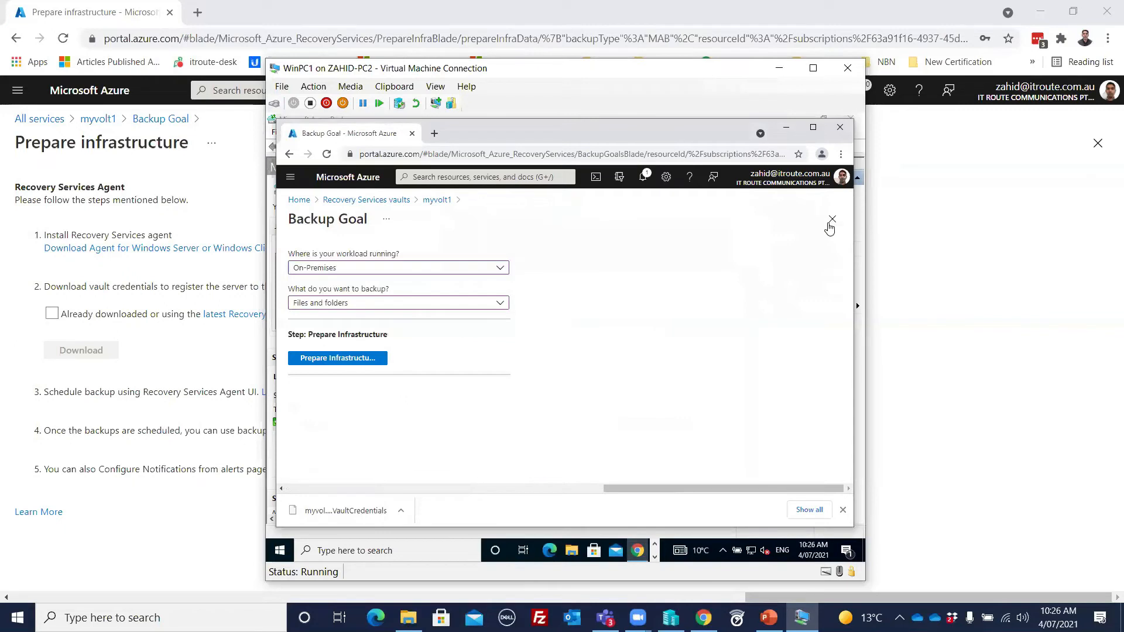
{"action": "left_click", "coordinate": [830, 222]}
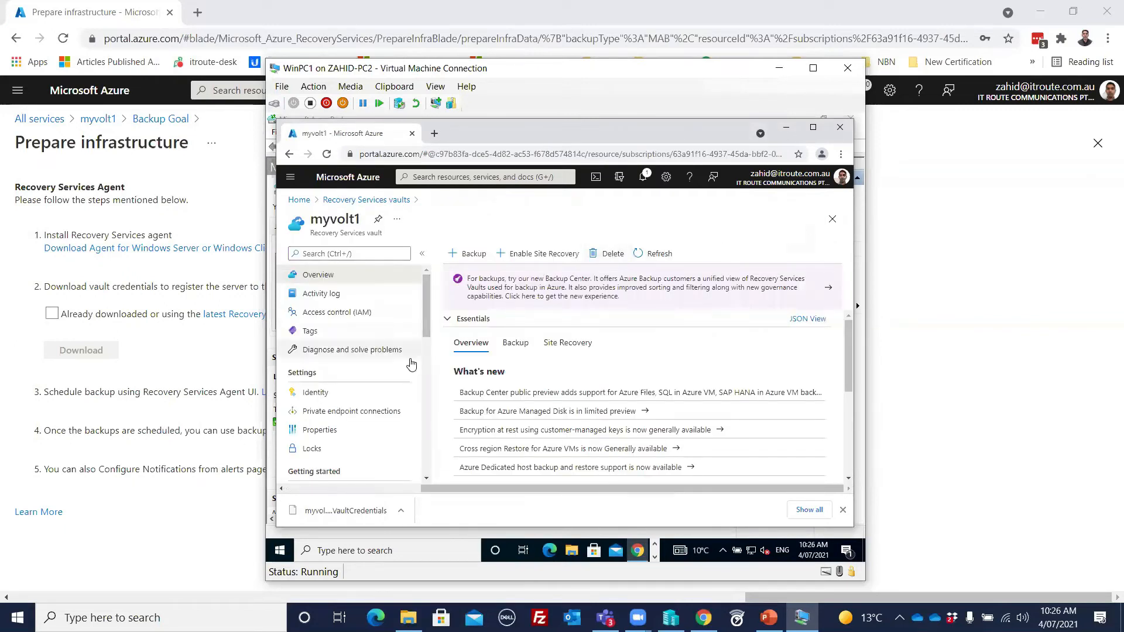
{"action": "scroll", "coordinate": [412, 364], "scroll_direction": "down", "scroll_amount": 5}
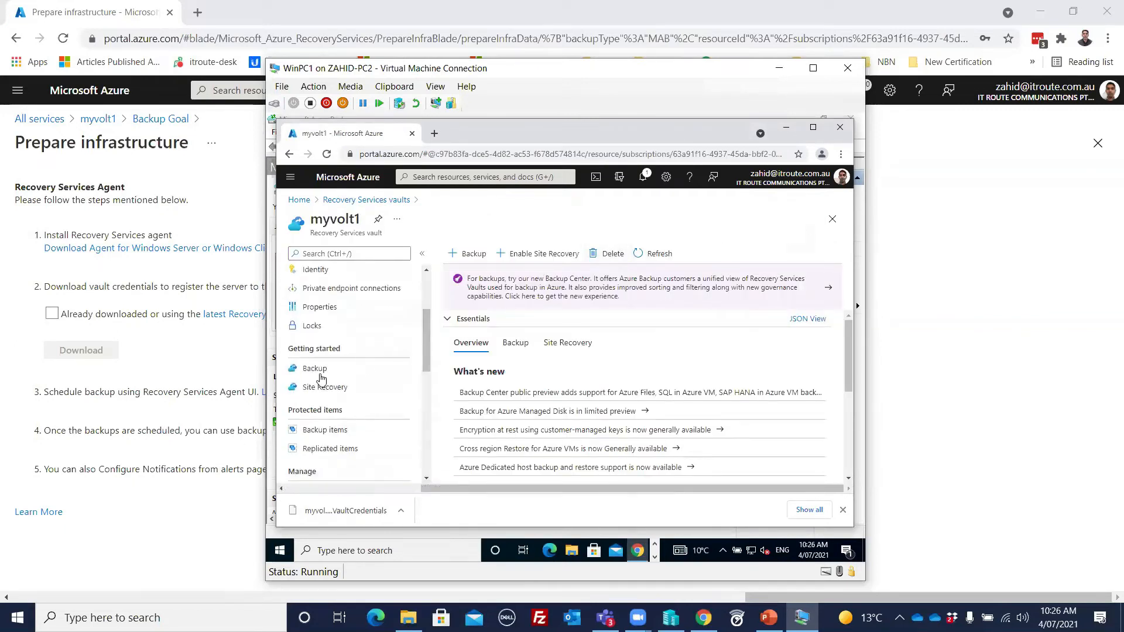
{"action": "left_click", "coordinate": [325, 430]}
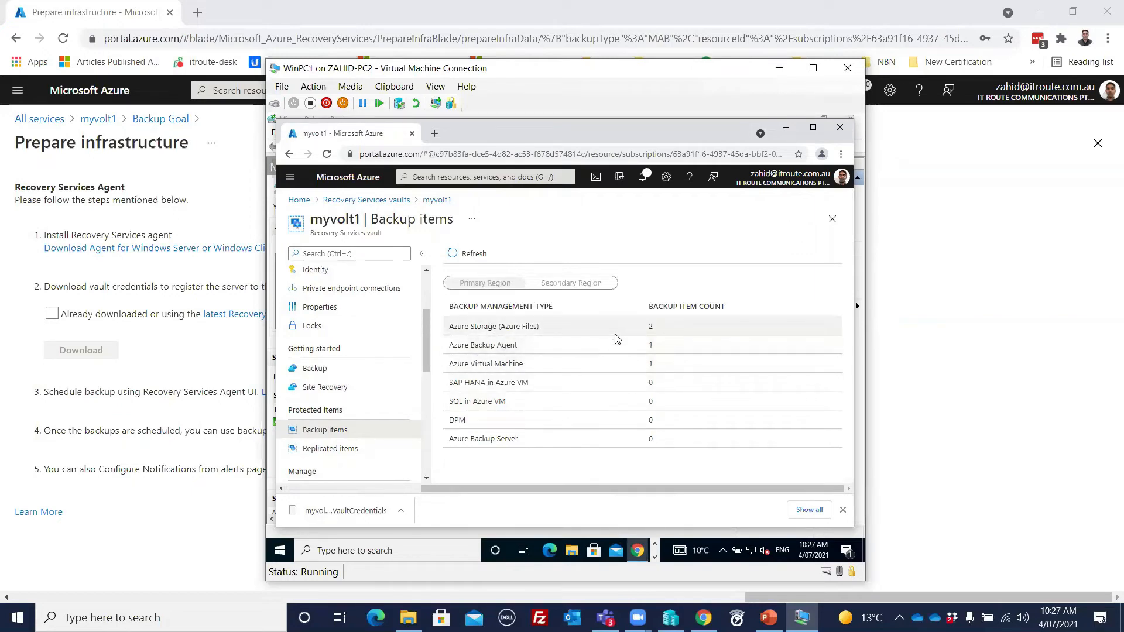
Step: Open the Azure Backup Agent items and examine the details and recovery points of C:\ on client1
{"action": "left_click", "coordinate": [510, 347]}
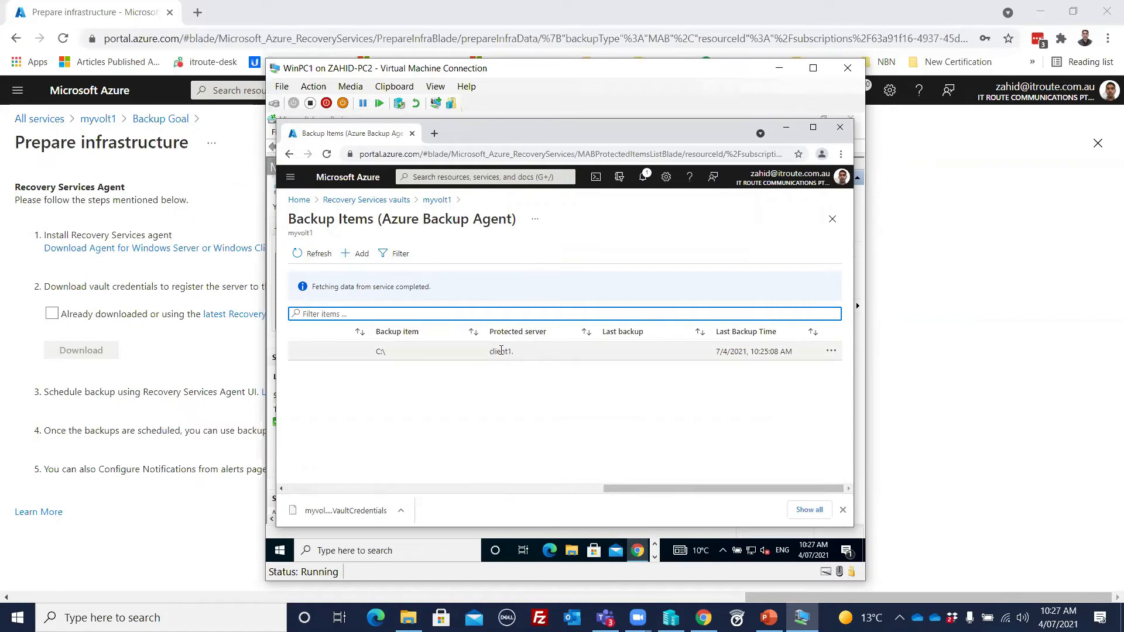
{"action": "left_click", "coordinate": [389, 352]}
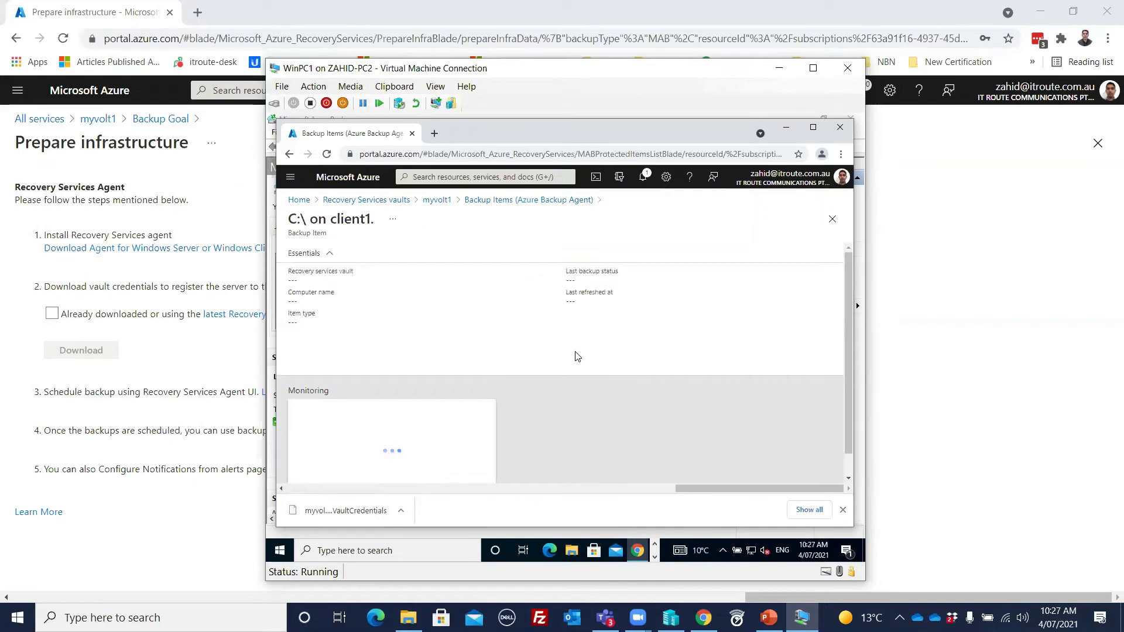
{"action": "scroll", "coordinate": [555, 342], "scroll_direction": "down", "scroll_amount": 1}
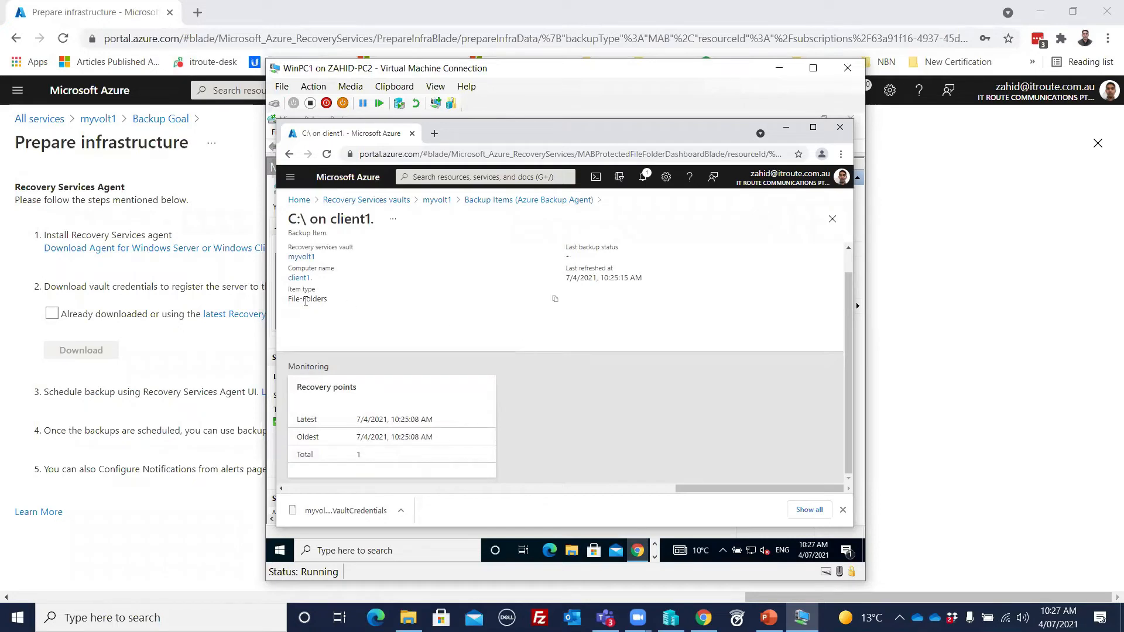
{"action": "left_click_drag", "start_coordinate": [315, 297], "coordinate": [332, 301]}
{"action": "scroll", "coordinate": [427, 316], "scroll_direction": "up", "scroll_amount": 1}
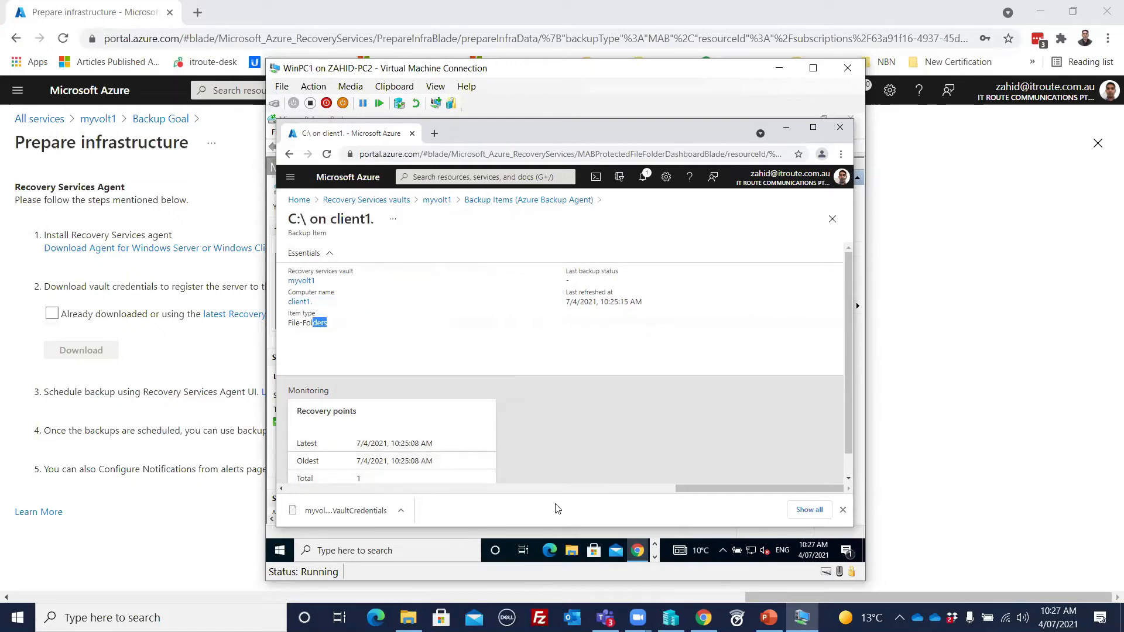
{"action": "scroll", "coordinate": [851, 429], "scroll_direction": "down", "scroll_amount": 1}
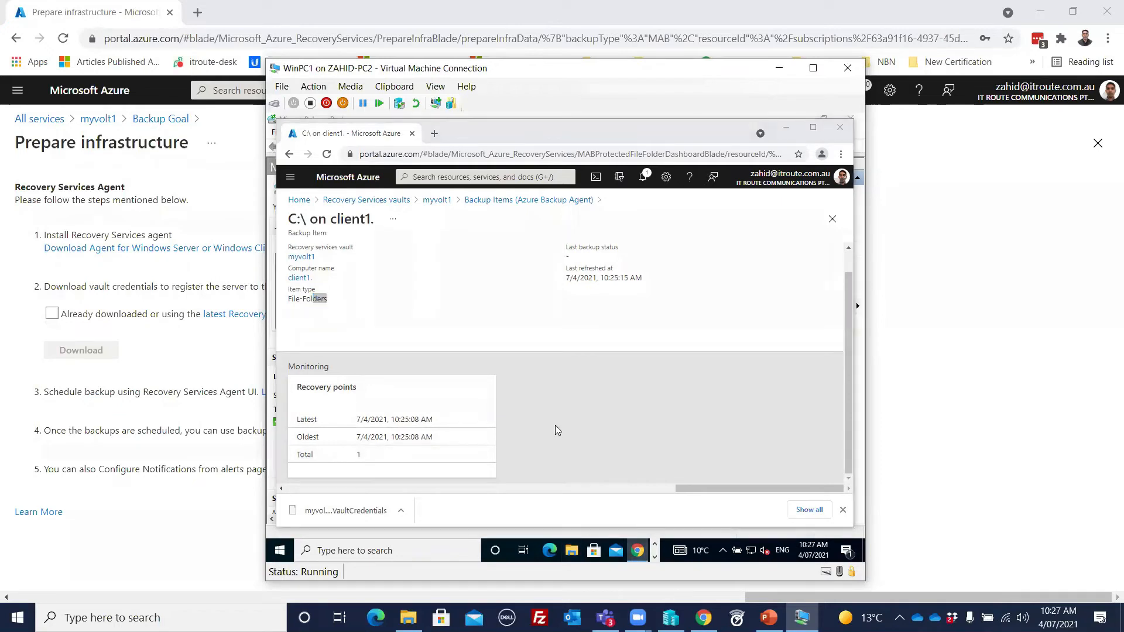
Step: In File Explorer, delete New folder, New folder (2), TEST and TEST2 from the C: drive, allowing the administrator-level change
{"action": "key", "text": "super+e"}
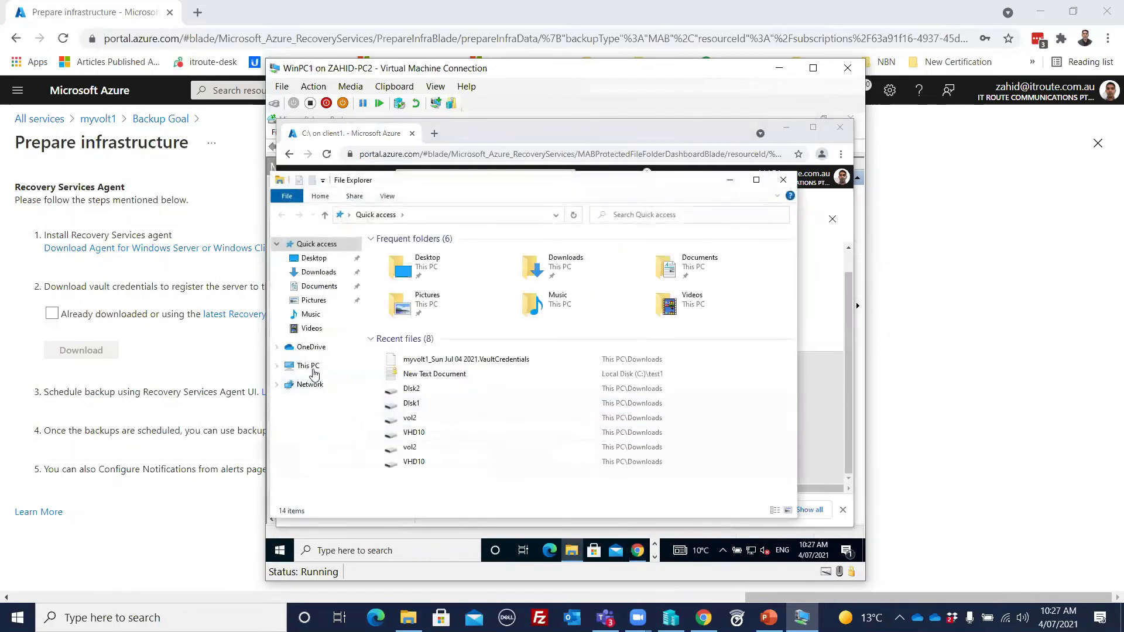
{"action": "left_click", "coordinate": [310, 368]}
{"action": "left_click", "coordinate": [433, 411]}
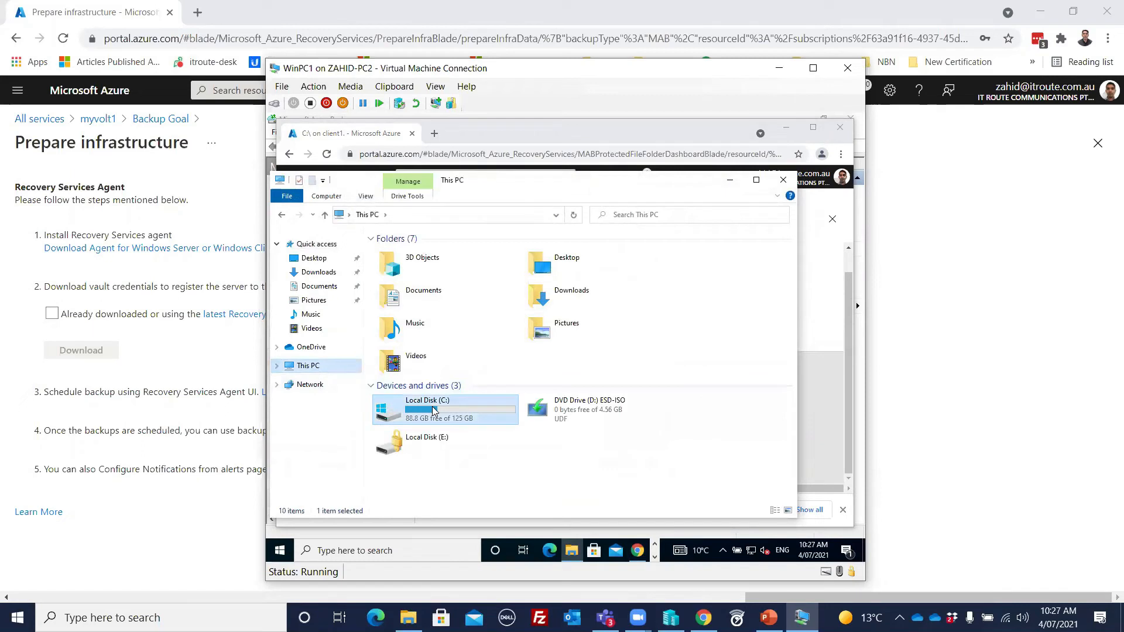
{"action": "double_click", "coordinate": [434, 412]}
{"action": "left_click", "coordinate": [410, 265]}
{"action": "left_click", "coordinate": [410, 277], "text": "ctrl"}
{"action": "left_click", "coordinate": [403, 326], "text": "ctrl"}
{"action": "left_click", "coordinate": [403, 338], "text": "ctrl"}
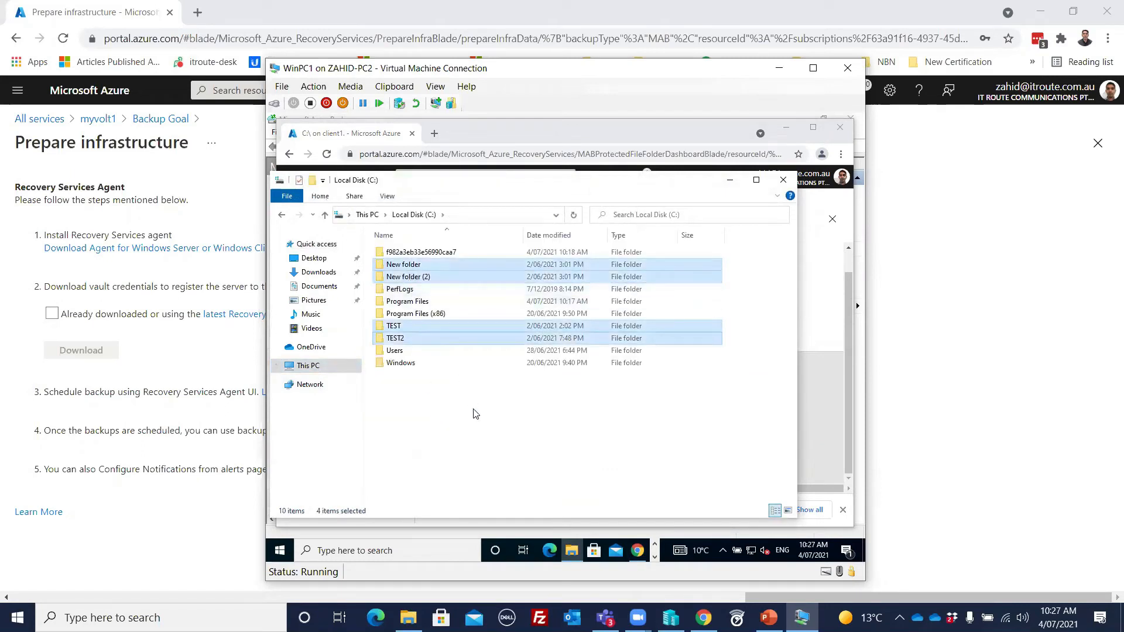
{"action": "key", "text": "Delete"}
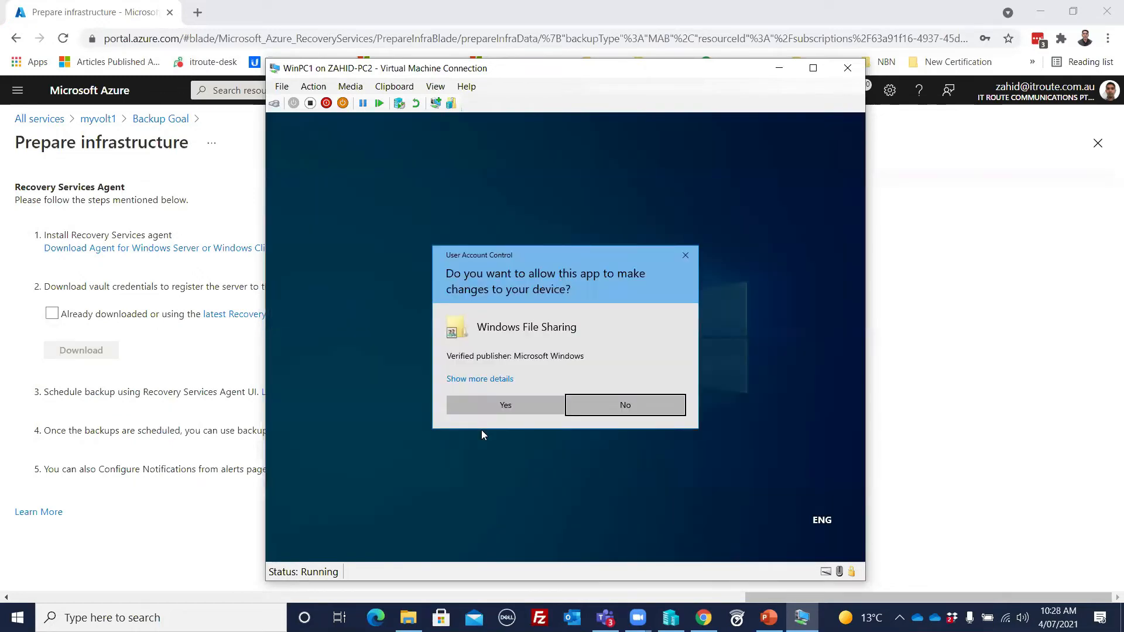
{"action": "left_click", "coordinate": [499, 402]}
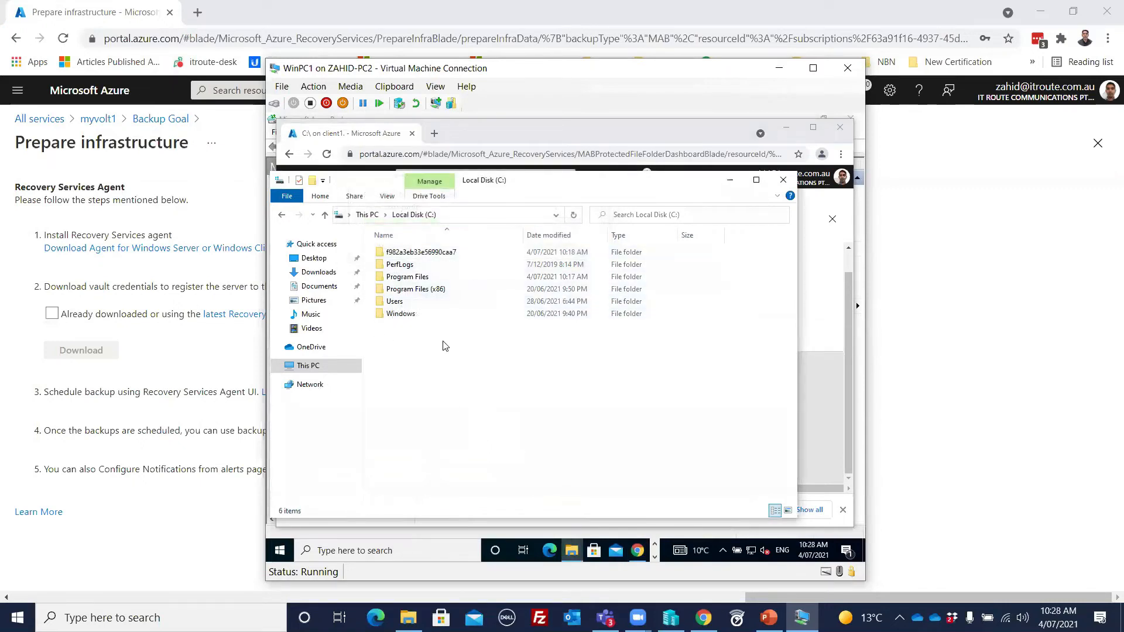
Step: Switch to Microsoft Azure Backup and start a data recovery of individual files and folders, with this server (client1) as the source
{"action": "left_click", "coordinate": [655, 557]}
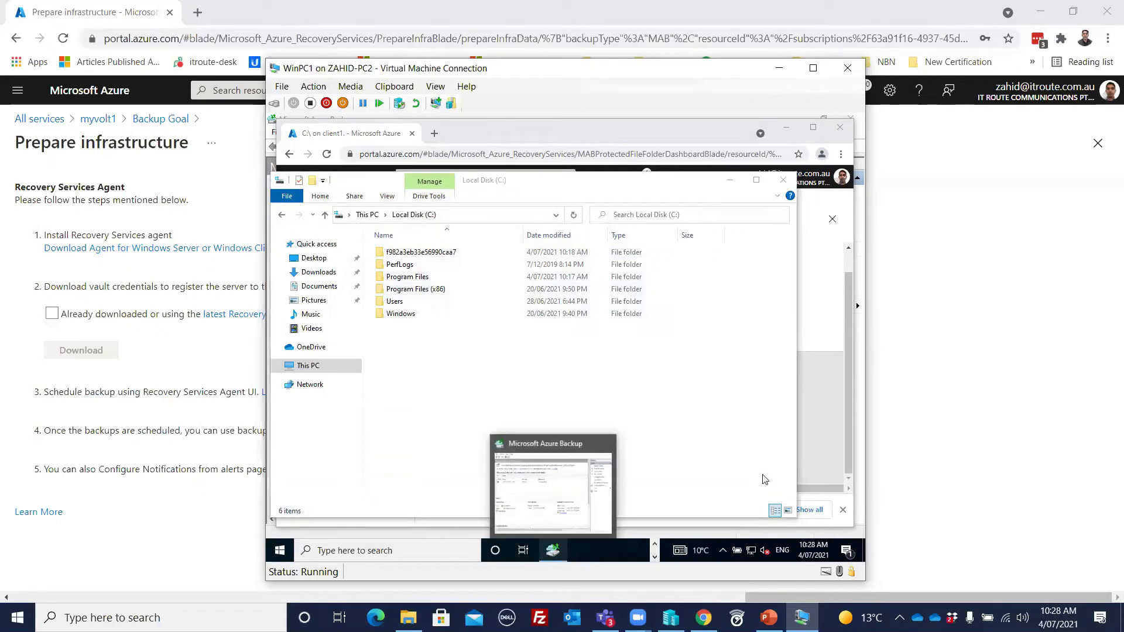
{"action": "left_click", "coordinate": [809, 439]}
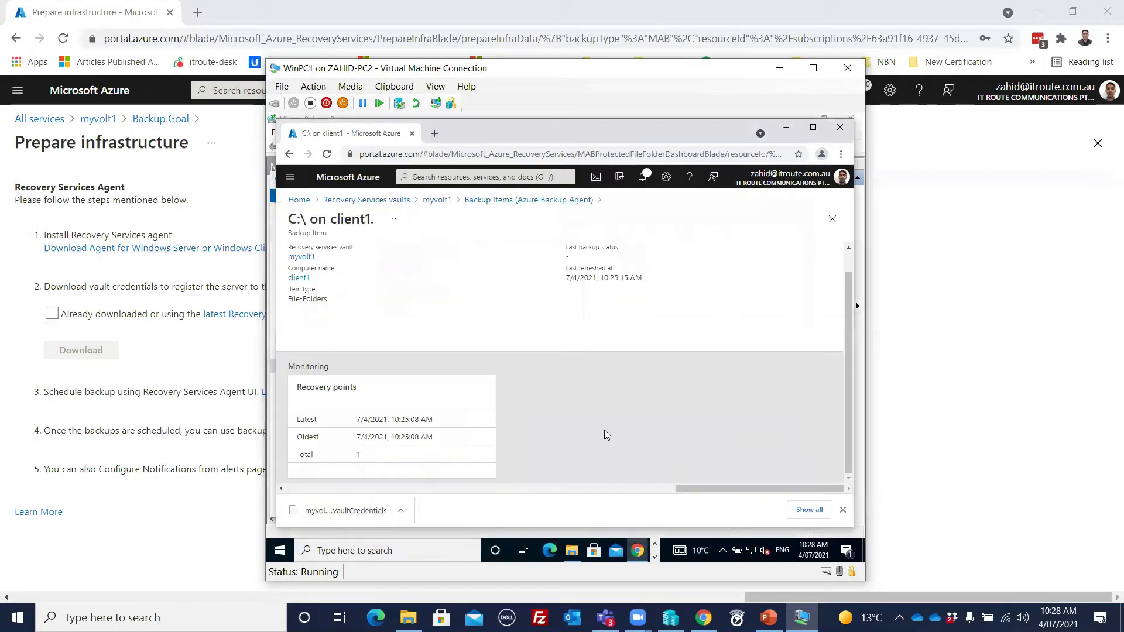
{"action": "left_click", "coordinate": [655, 557]}
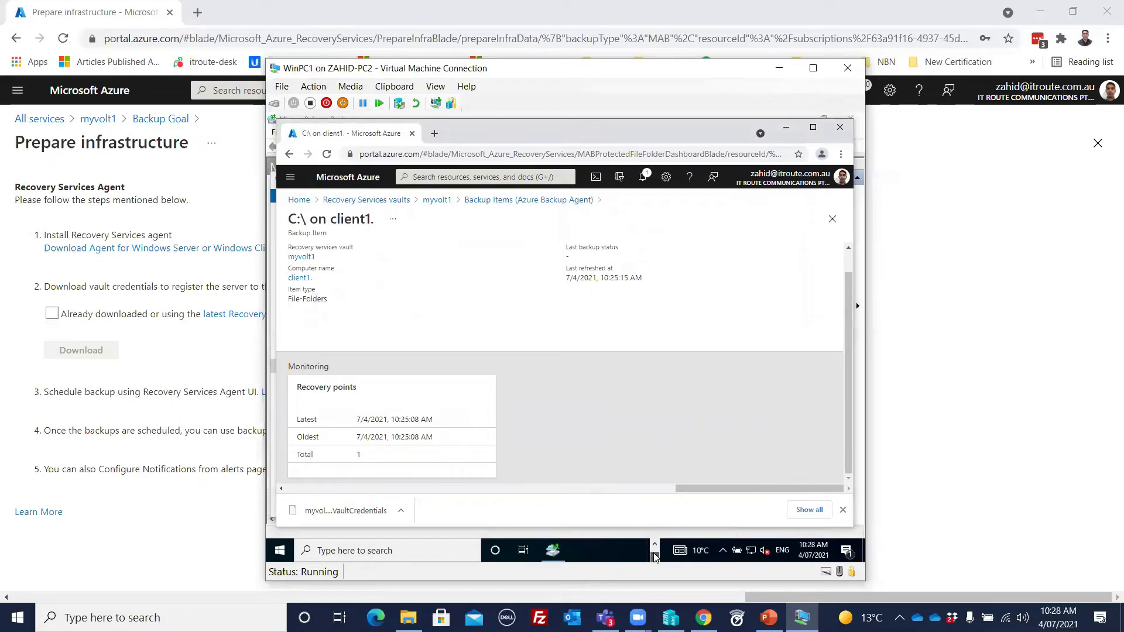
{"action": "left_click", "coordinate": [553, 551]}
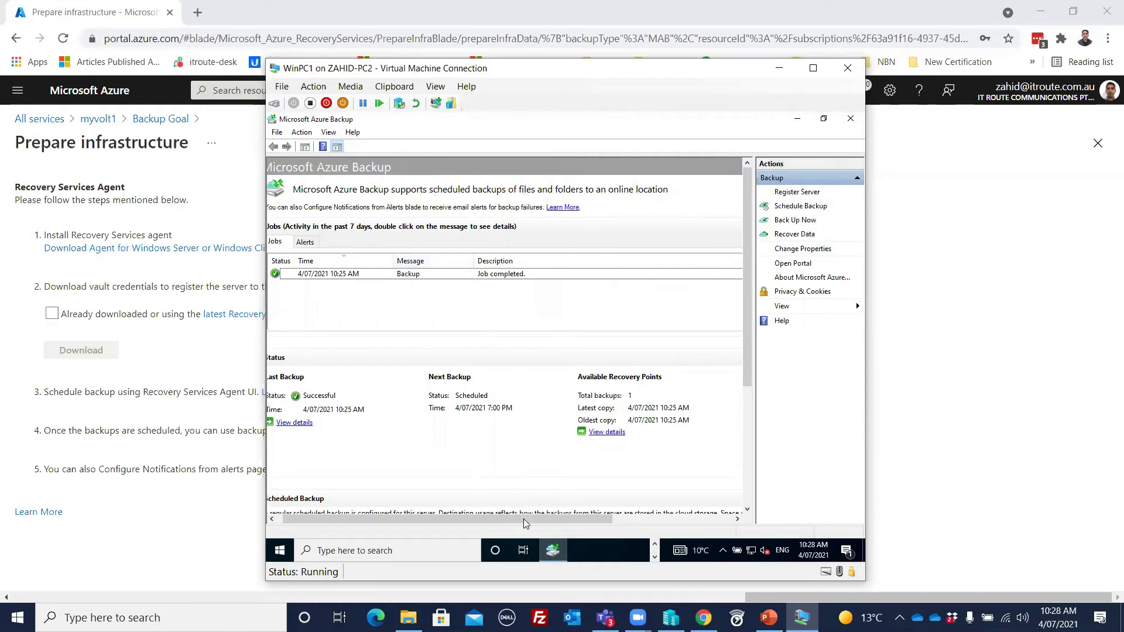
{"action": "left_click_drag", "start_coordinate": [523, 518], "coordinate": [515, 518]}
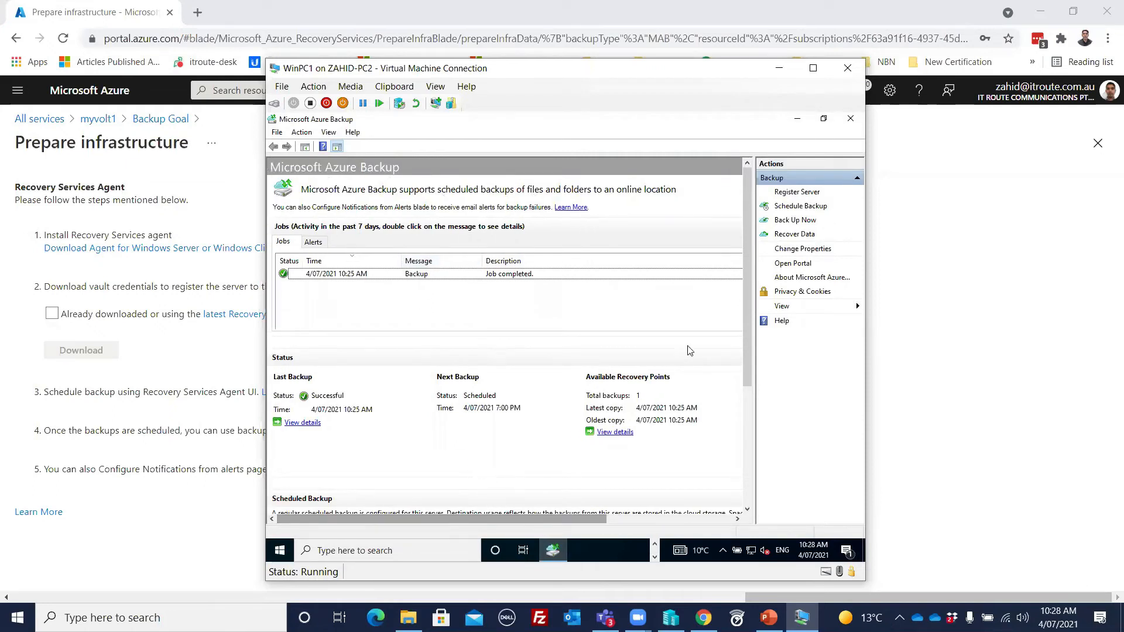
{"action": "left_click", "coordinate": [794, 236]}
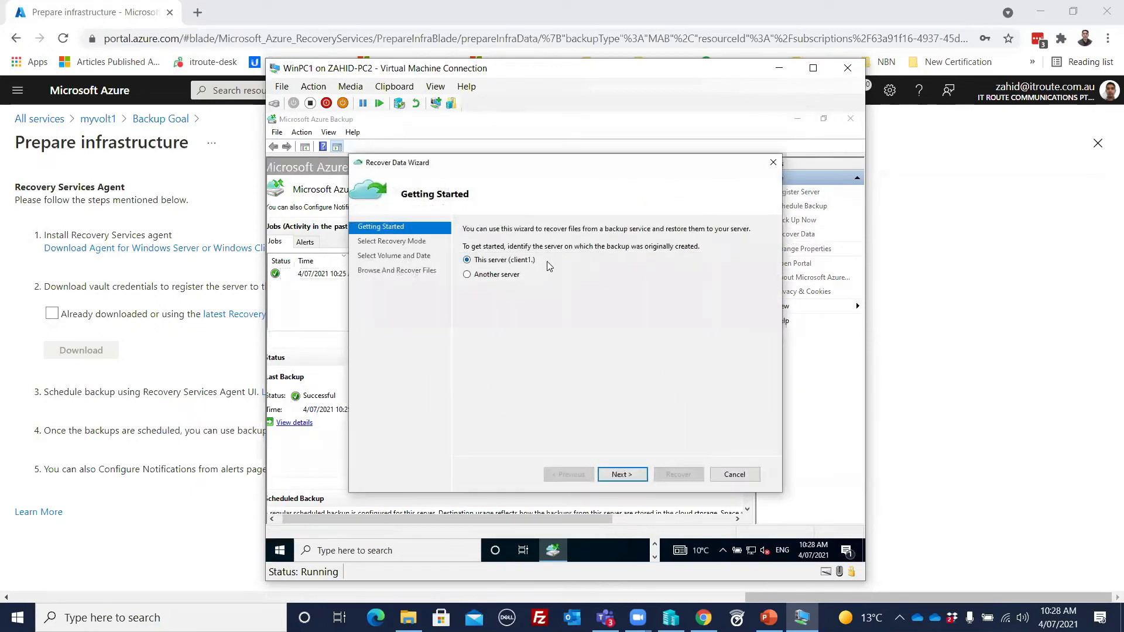
{"action": "left_click", "coordinate": [496, 280]}
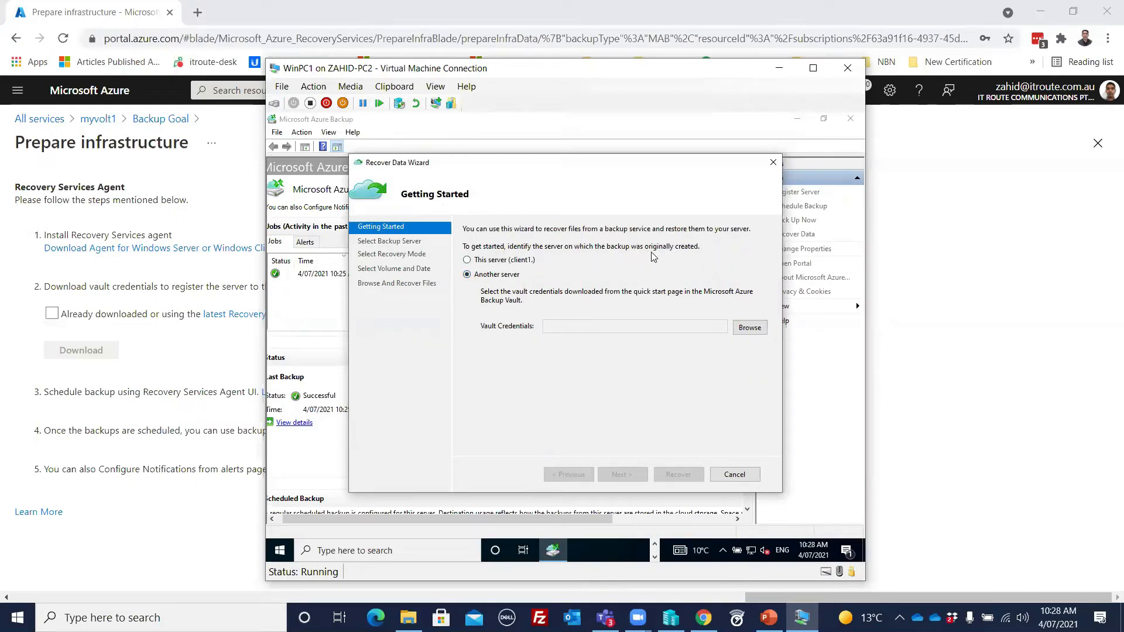
{"action": "left_click", "coordinate": [467, 260]}
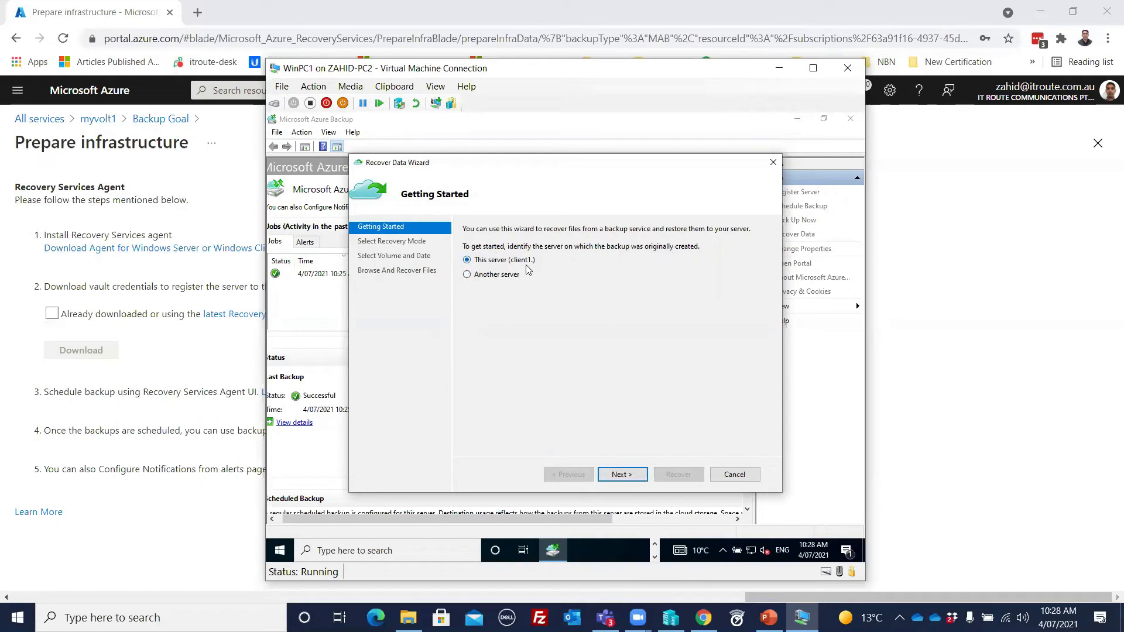
{"action": "left_click", "coordinate": [625, 477]}
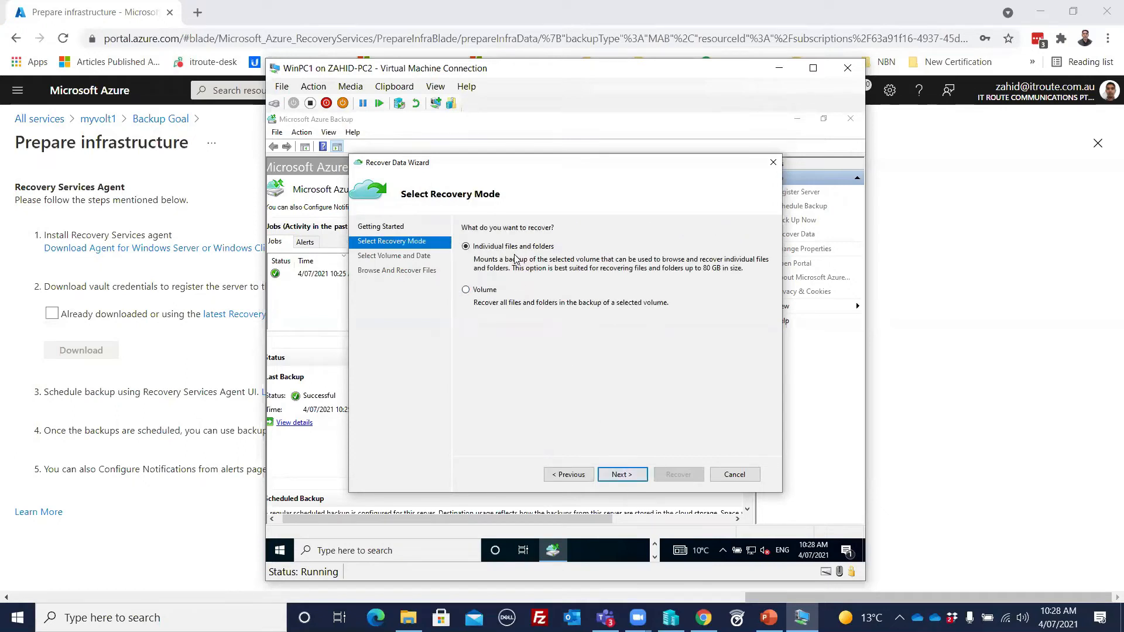
{"action": "left_click", "coordinate": [624, 477]}
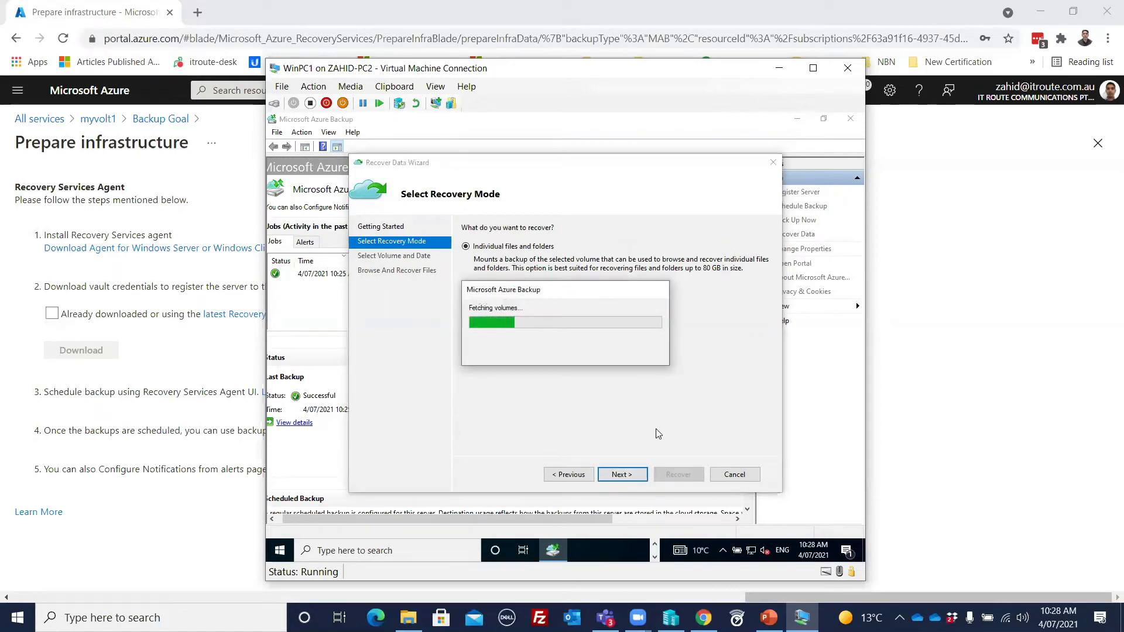
Step: Mount the 4/07/2021 10:25 AM backup of the C:\ volume and browse the mounted recovery volume
{"action": "left_click", "coordinate": [556, 232]}
{"action": "left_click", "coordinate": [548, 243]}
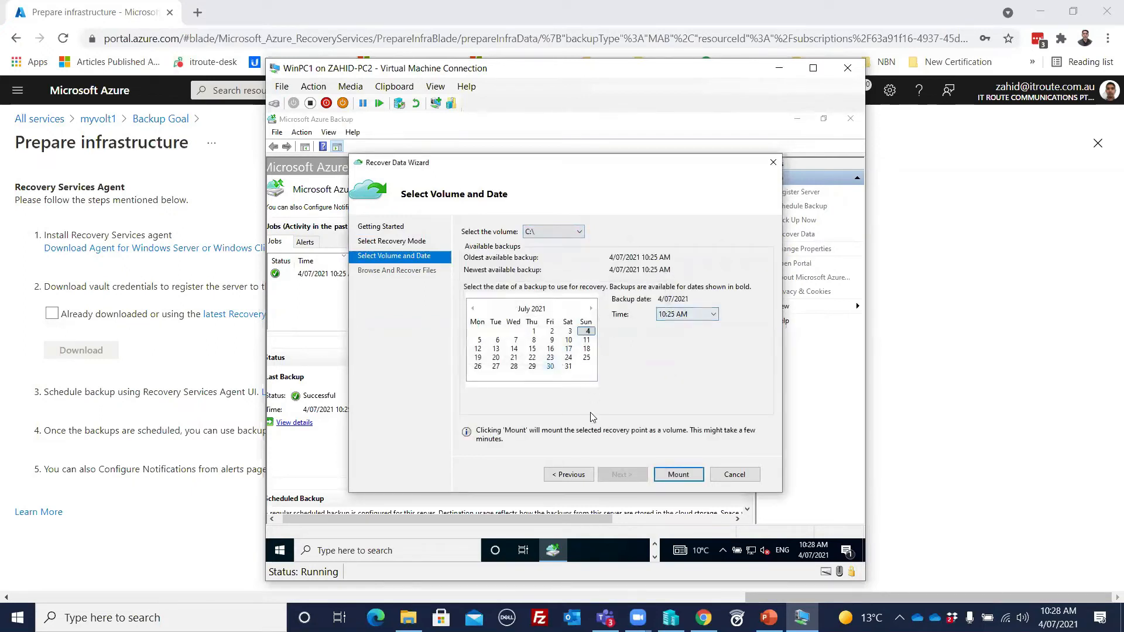
{"action": "left_click", "coordinate": [678, 475]}
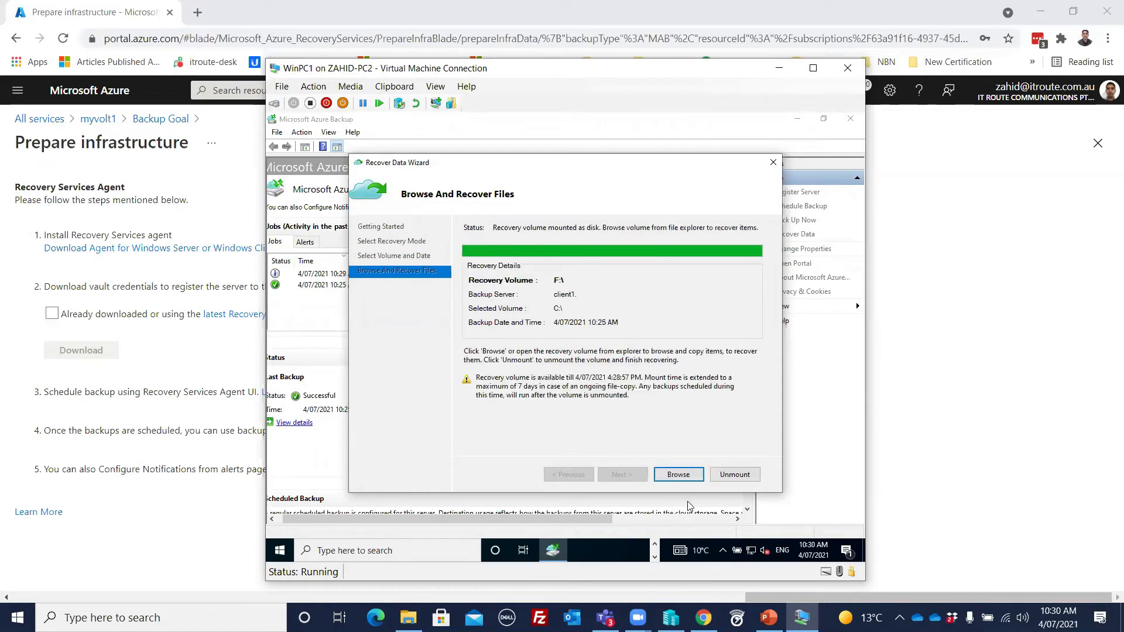
{"action": "left_click", "coordinate": [676, 477]}
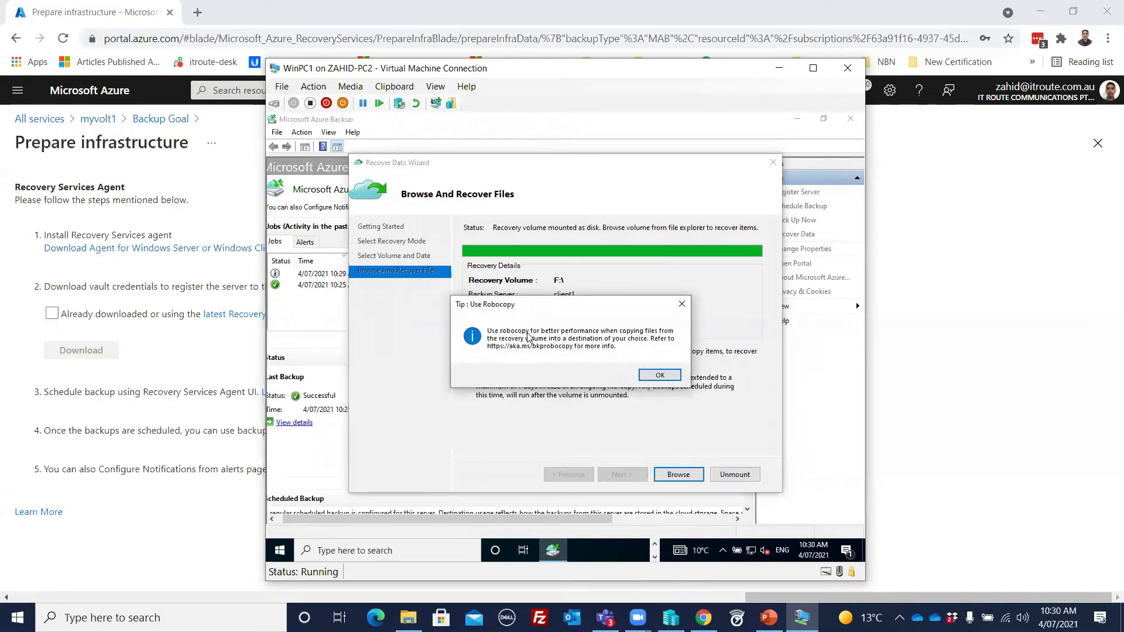
{"action": "left_click", "coordinate": [660, 376]}
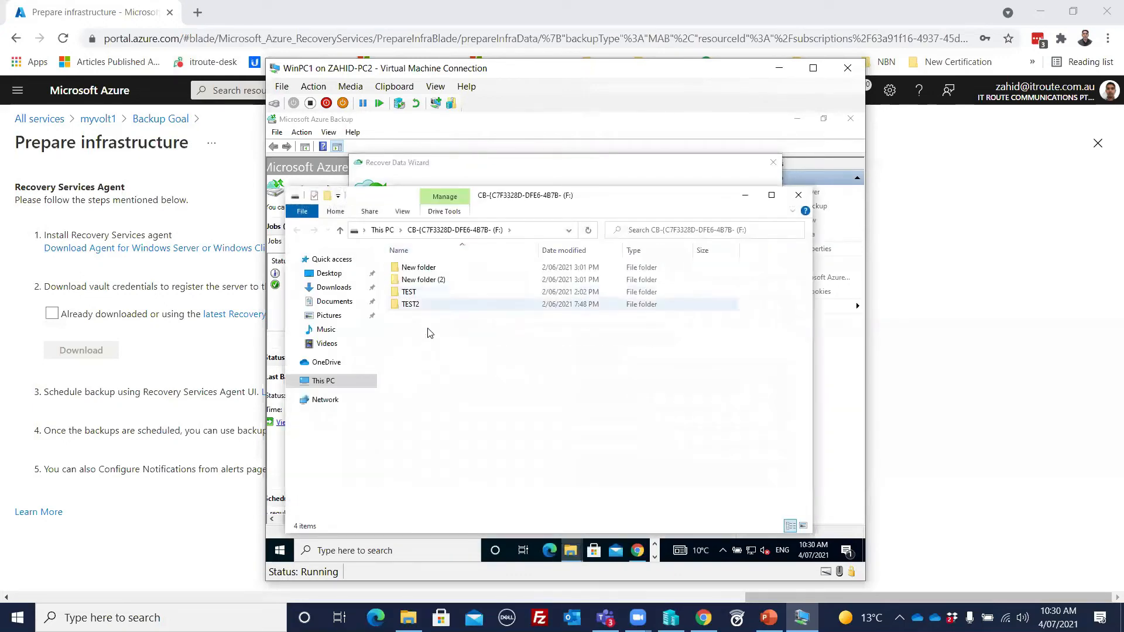
Step: Copy New folder, New folder (2), TEST and TEST2 from the recovery volume back to the root of the C: drive
{"action": "left_click_drag", "start_coordinate": [477, 322], "coordinate": [380, 261]}
{"action": "right_click", "coordinate": [441, 273]}
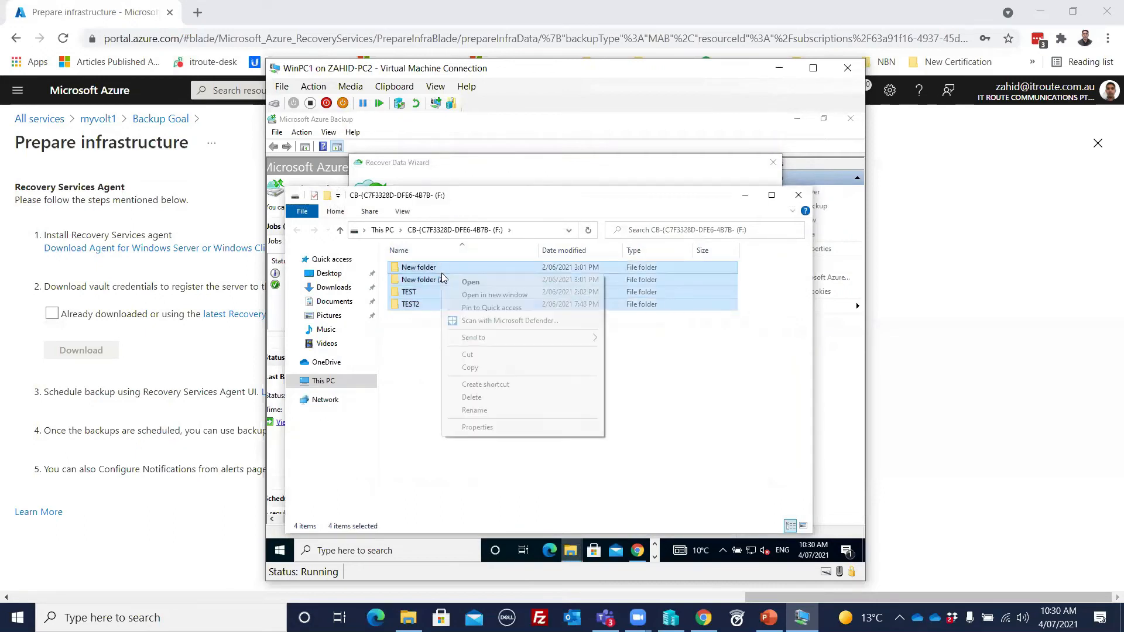
{"action": "left_click", "coordinate": [470, 368]}
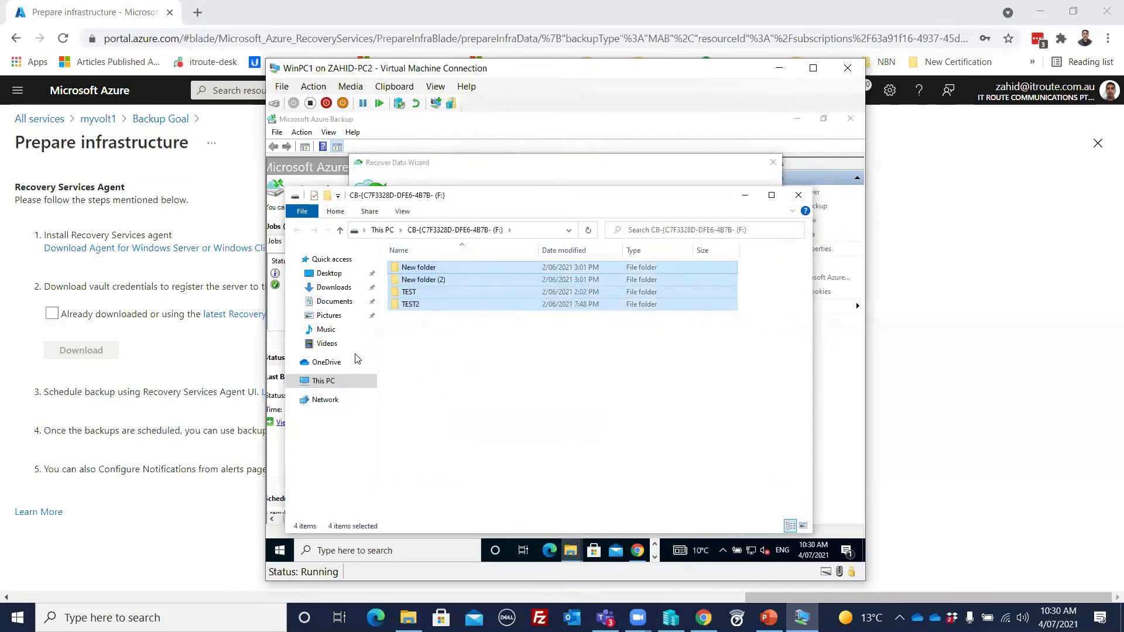
{"action": "left_click", "coordinate": [313, 384]}
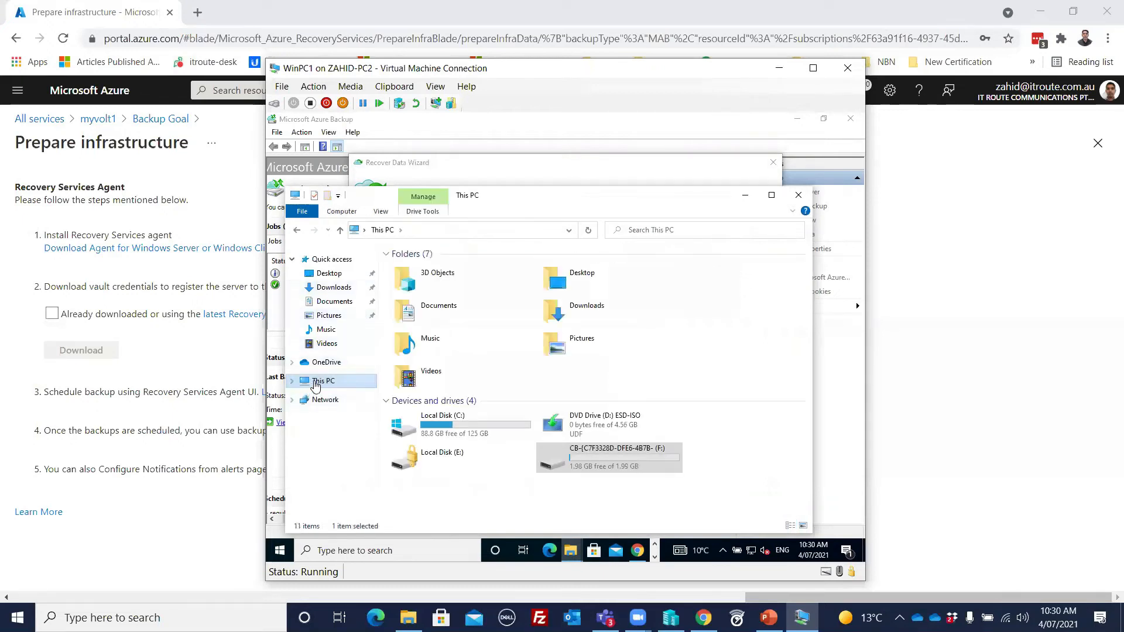
{"action": "double_click", "coordinate": [448, 421]}
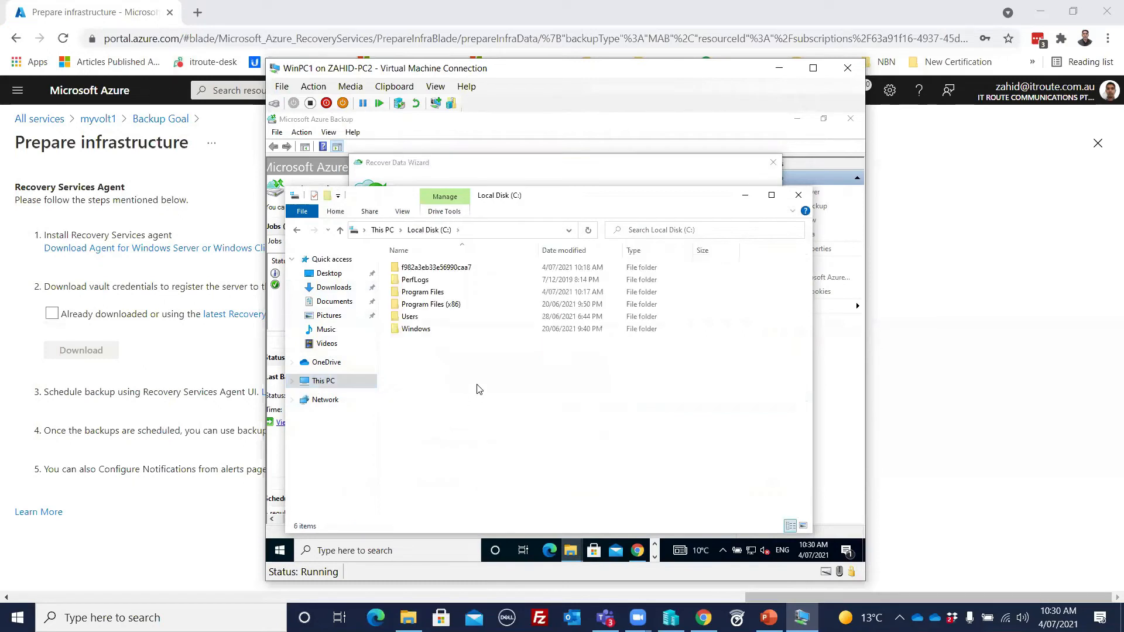
{"action": "right_click", "coordinate": [483, 396]}
{"action": "left_click", "coordinate": [509, 452]}
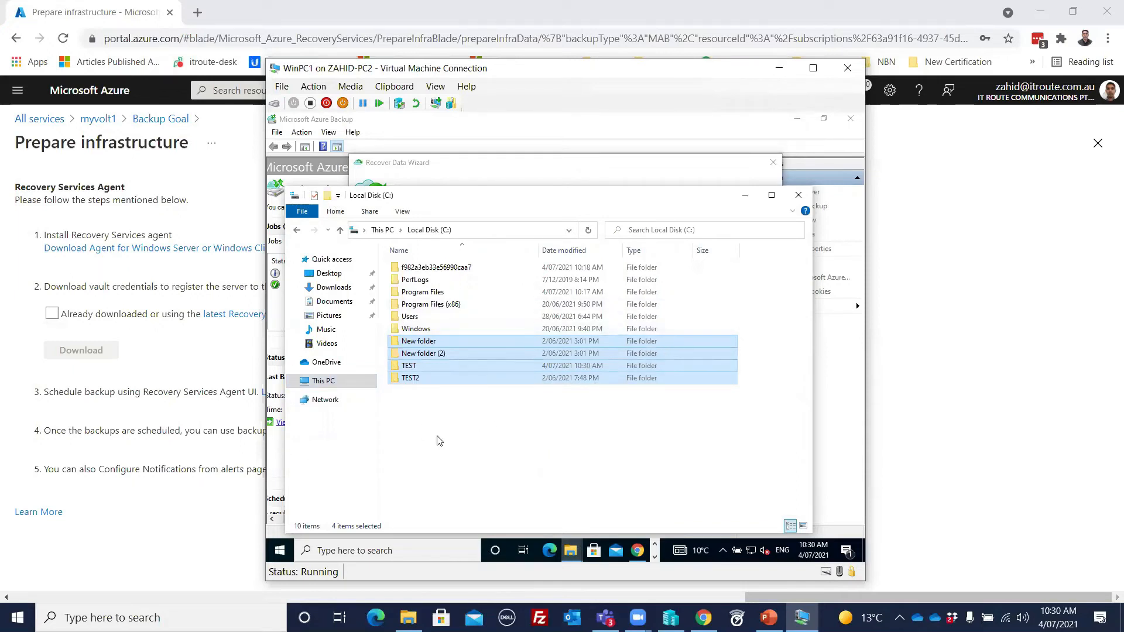
Step: Switch to the Azure portal and open the Azure Storage (Azure Files) backup items of the myvolt1 vault
{"action": "left_click", "coordinate": [173, 527]}
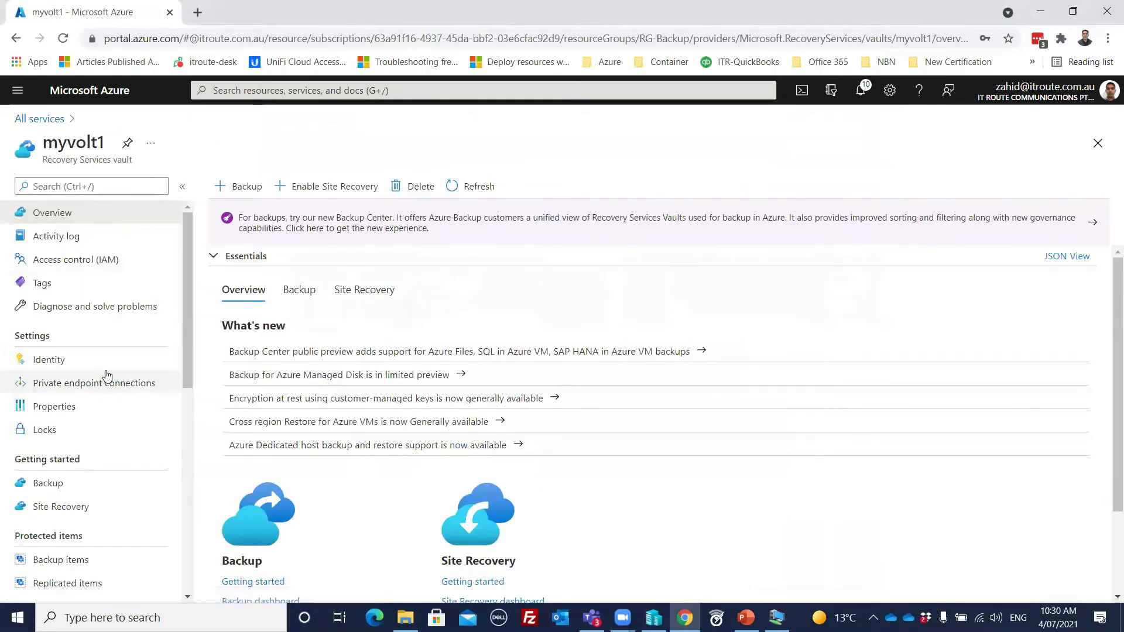
{"action": "left_click", "coordinate": [84, 495]}
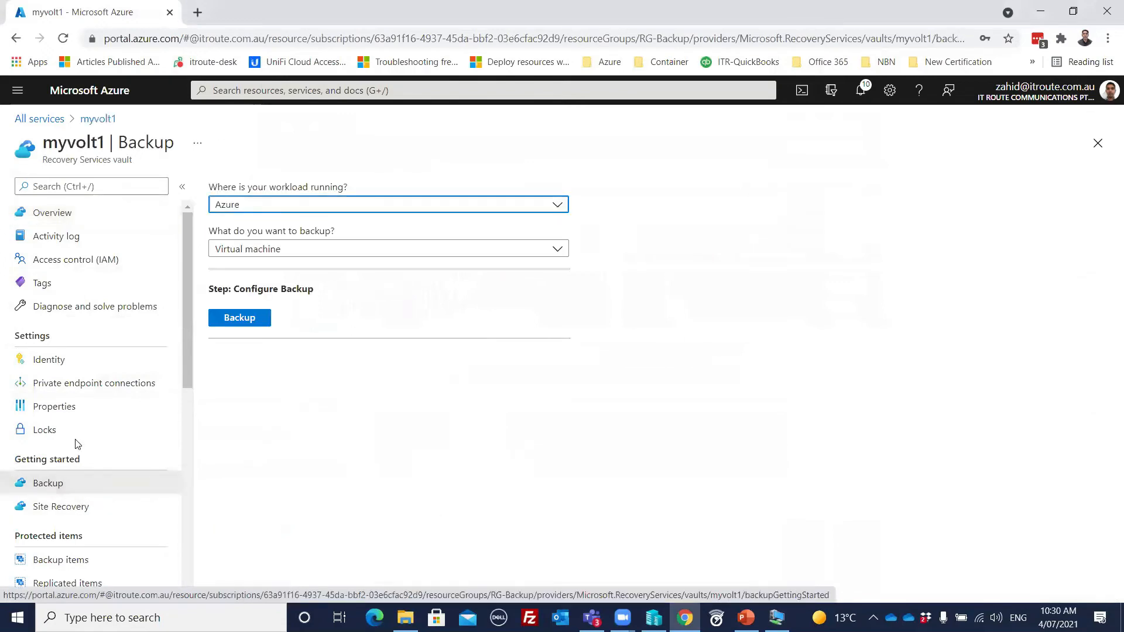
{"action": "scroll", "coordinate": [101, 395], "scroll_direction": "down", "scroll_amount": 4}
{"action": "left_click", "coordinate": [85, 349]}
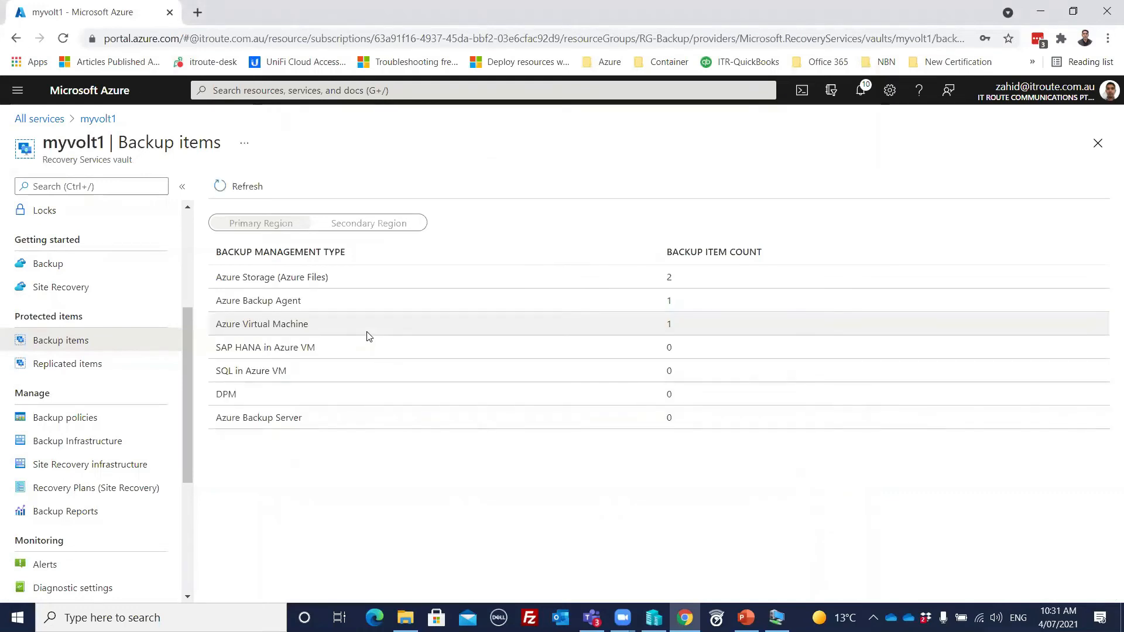
{"action": "left_click", "coordinate": [621, 284]}
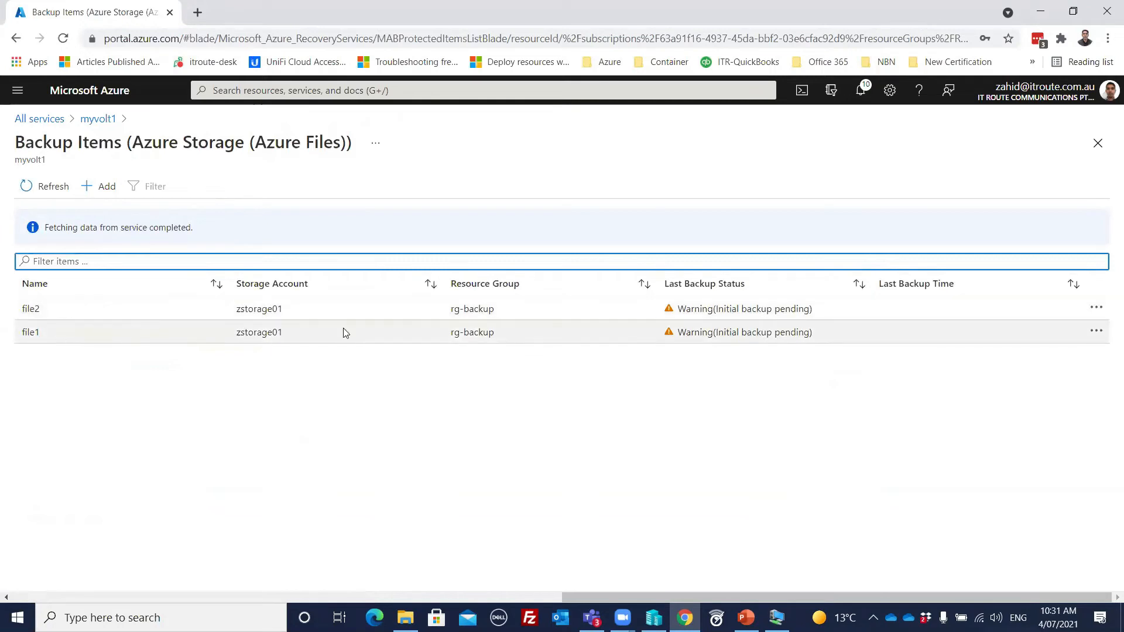
Step: Examine which backup and restore actions are available for the file2 and file1 backup items, without starting any
{"action": "left_click", "coordinate": [1096, 309]}
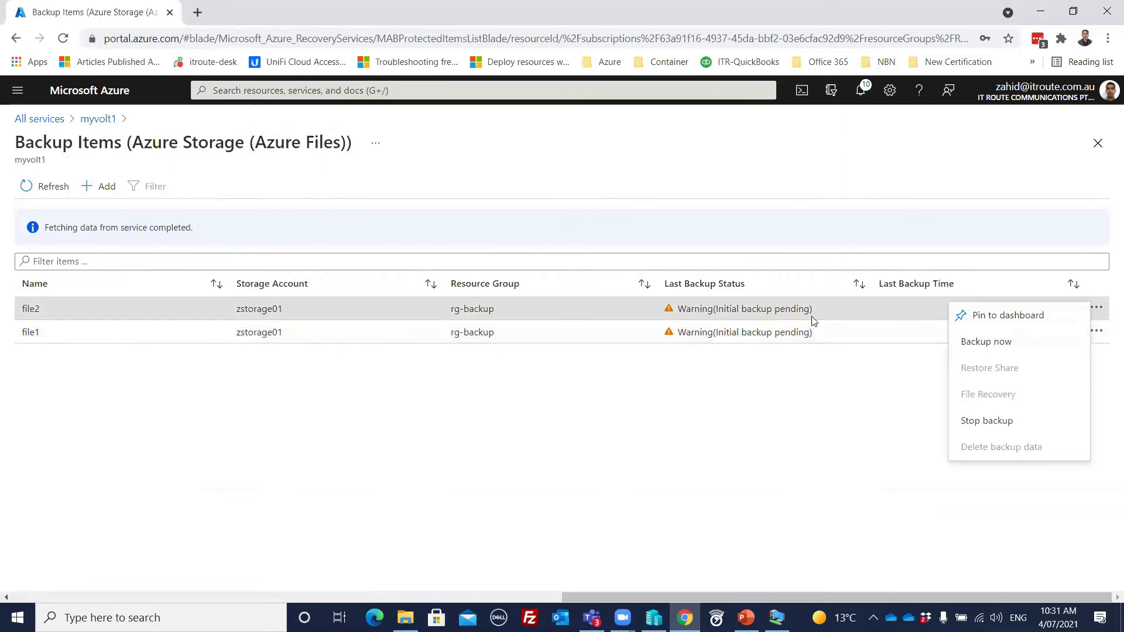
{"action": "left_click", "coordinate": [782, 391]}
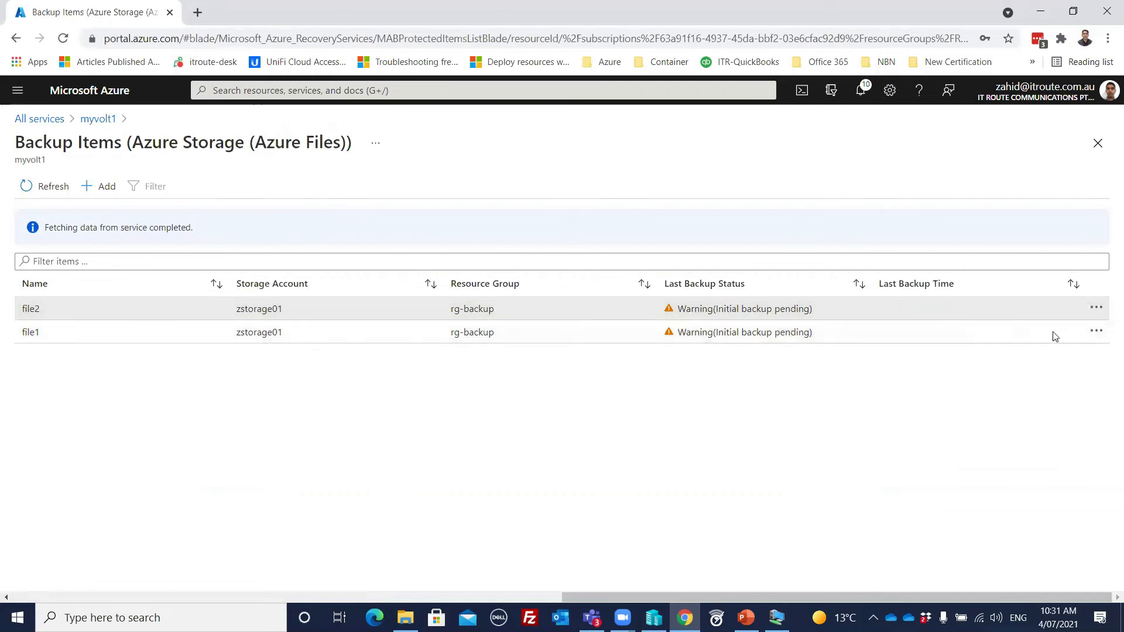
{"action": "left_click", "coordinate": [1096, 332]}
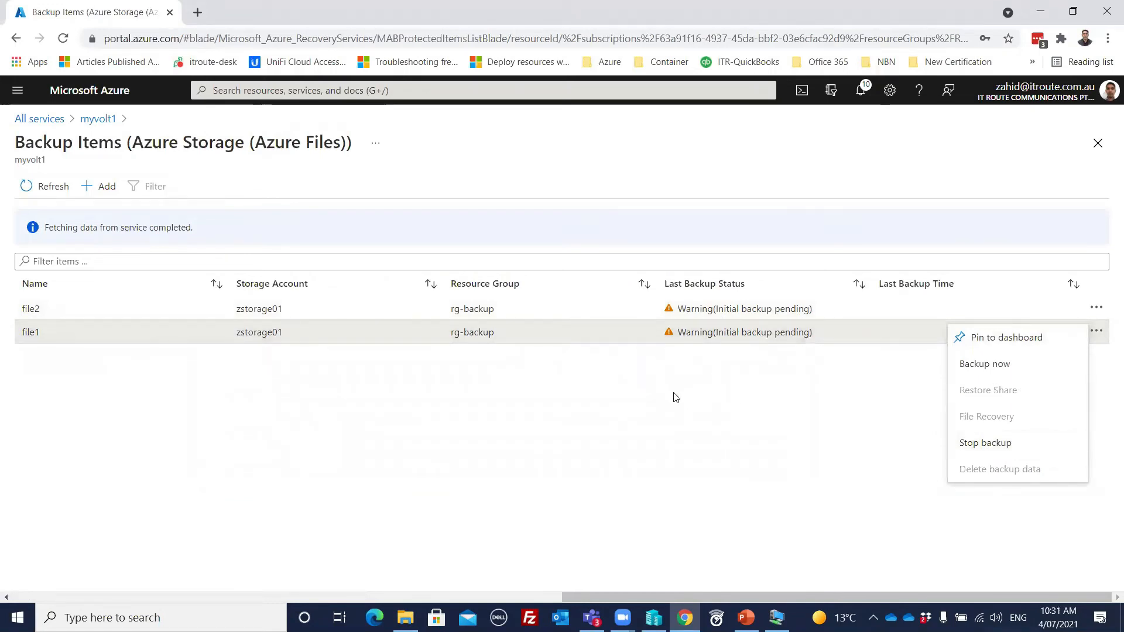
{"action": "left_click", "coordinate": [675, 397]}
{"action": "left_click", "coordinate": [1097, 332]}
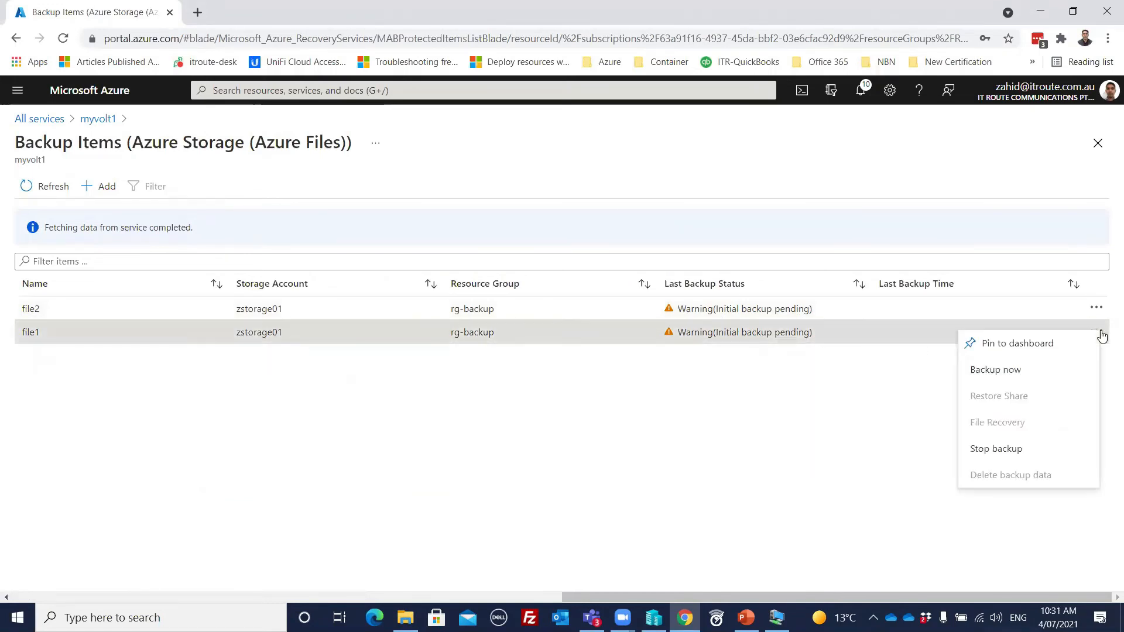
{"action": "left_click", "coordinate": [584, 417]}
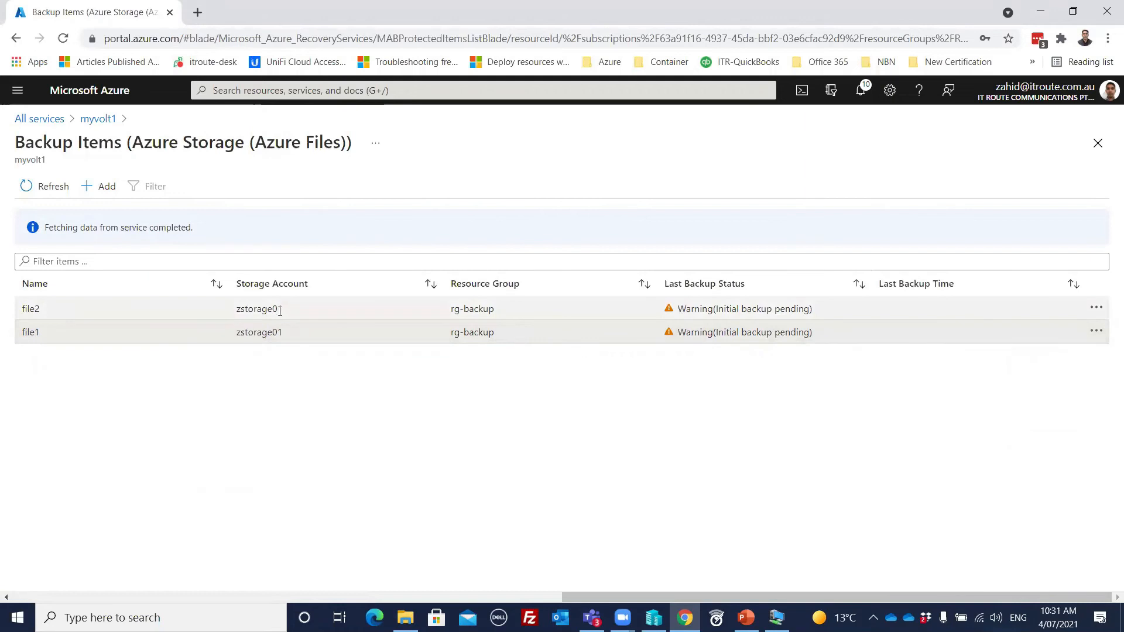
Step: Open the file shares of the zstorage01 storage account
{"action": "left_click", "coordinate": [12, 92]}
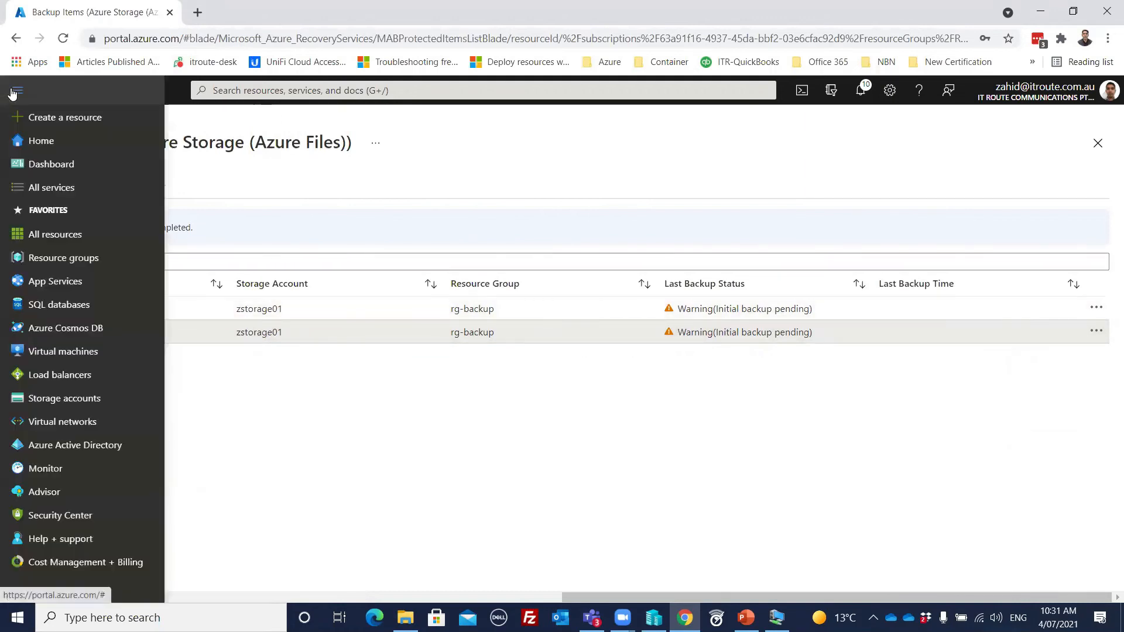
{"action": "left_click", "coordinate": [85, 404]}
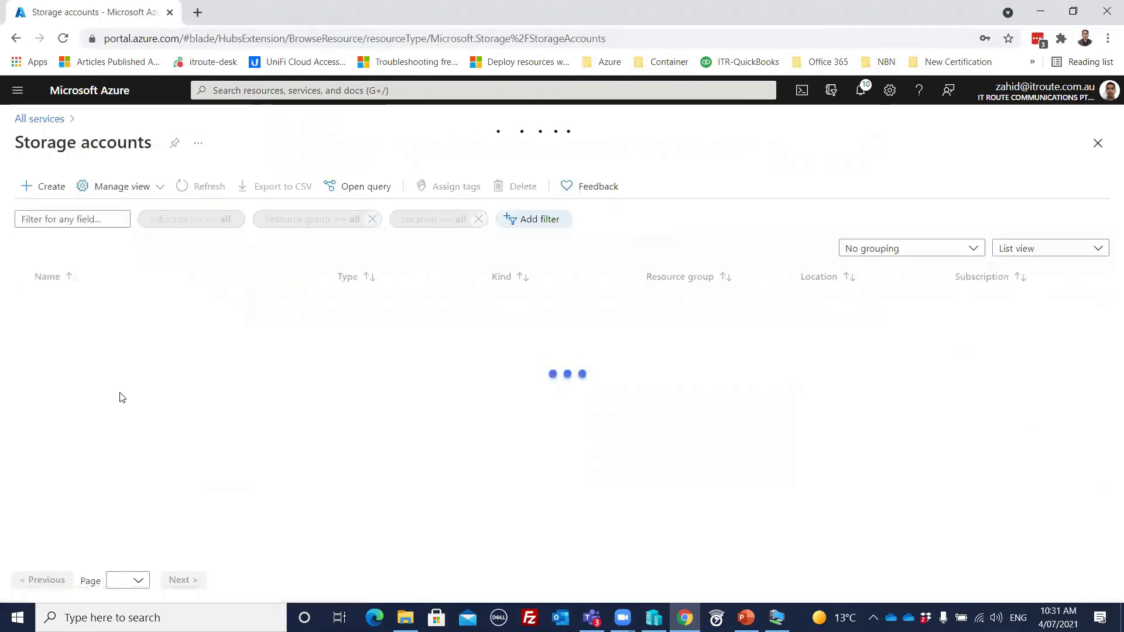
{"action": "left_click", "coordinate": [81, 305]}
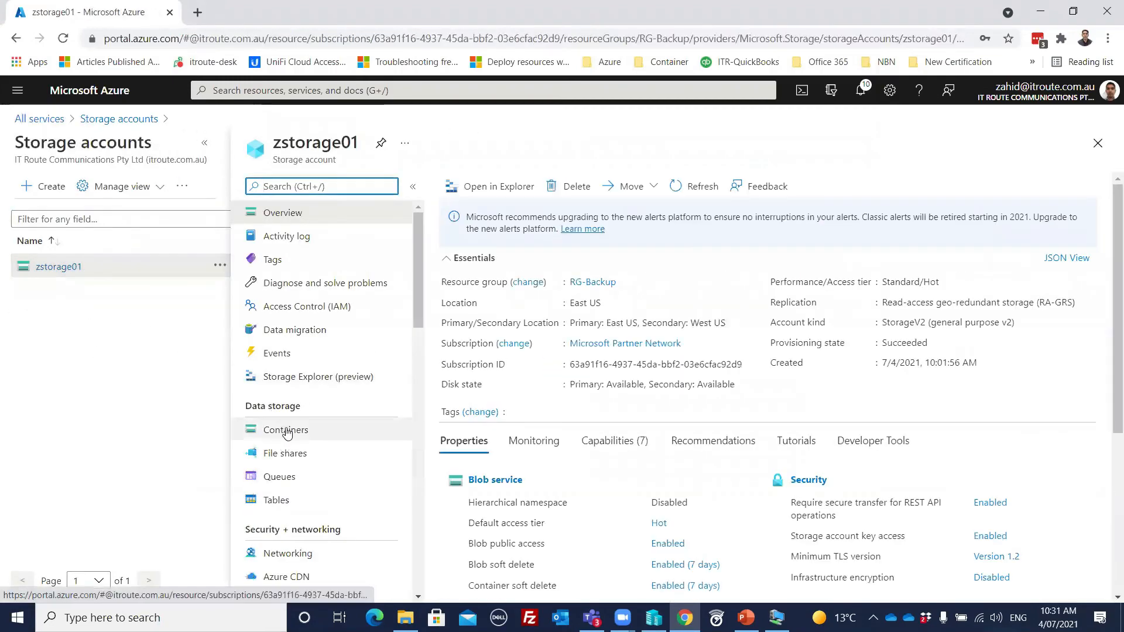
{"action": "left_click", "coordinate": [287, 455]}
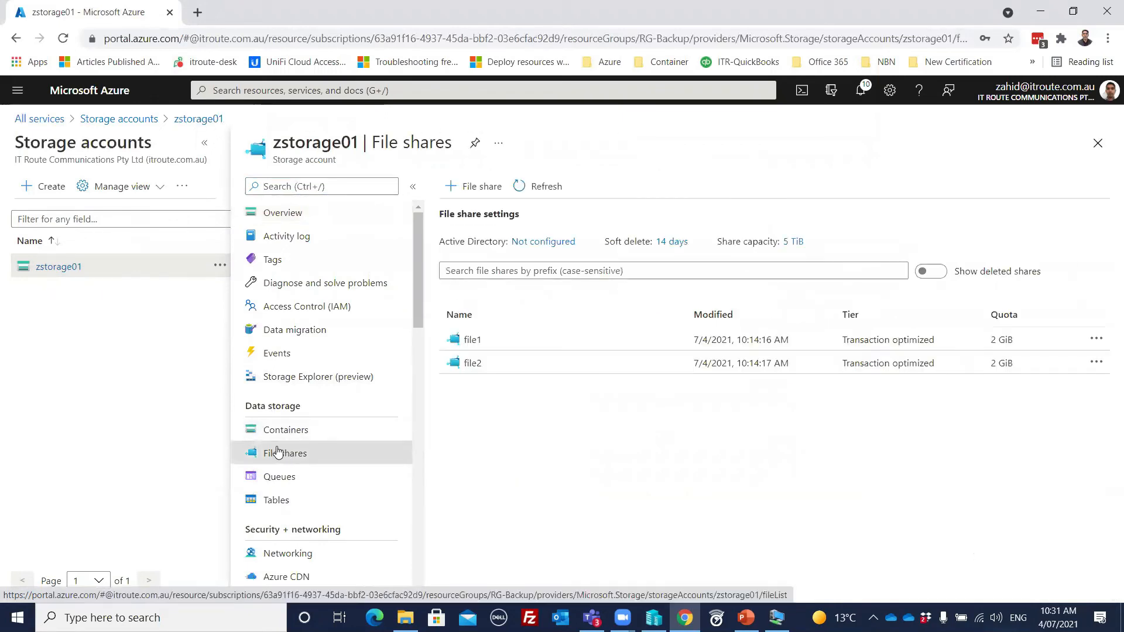
Step: Delete the file share file1 from zstorage01, confirming with its name file1
{"action": "left_click", "coordinate": [1098, 340]}
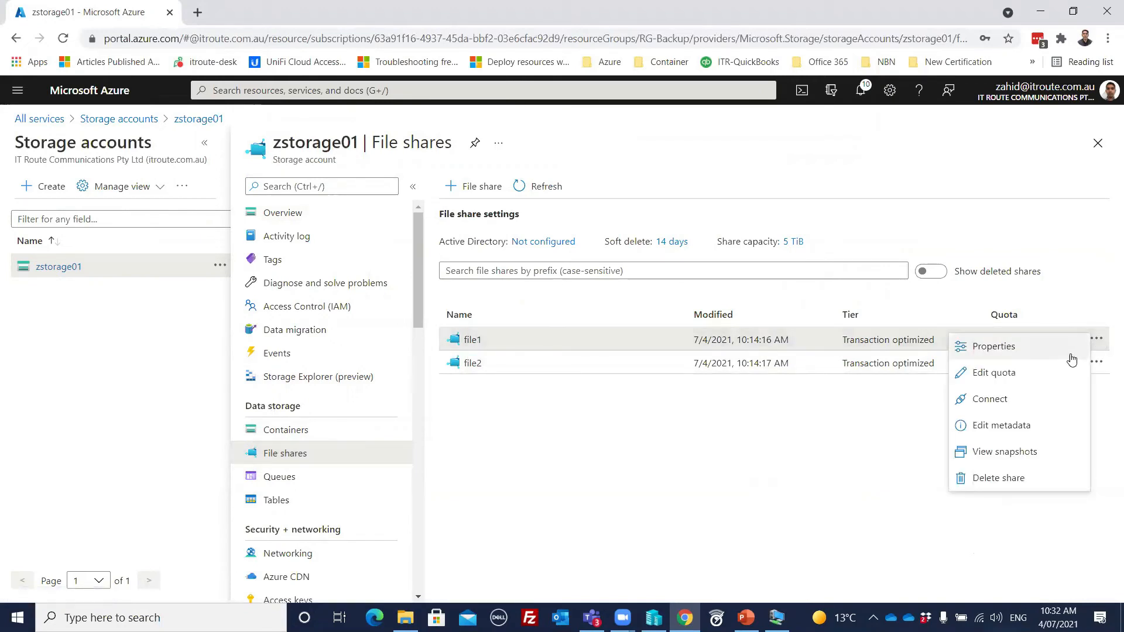
{"action": "left_click", "coordinate": [1006, 477]}
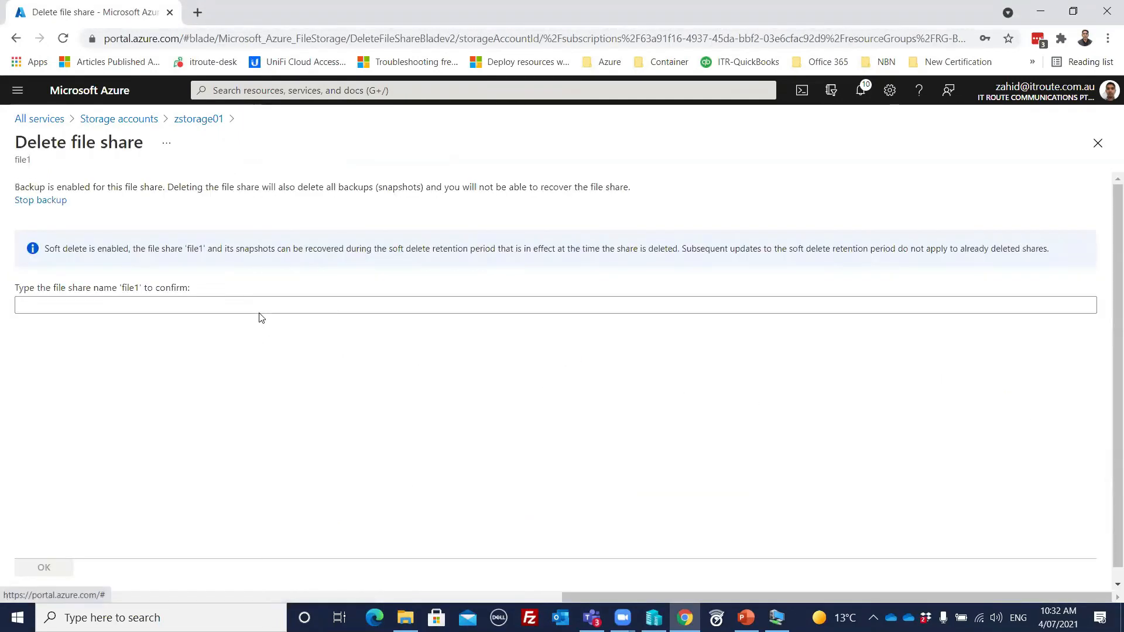
{"action": "left_click", "coordinate": [255, 301]}
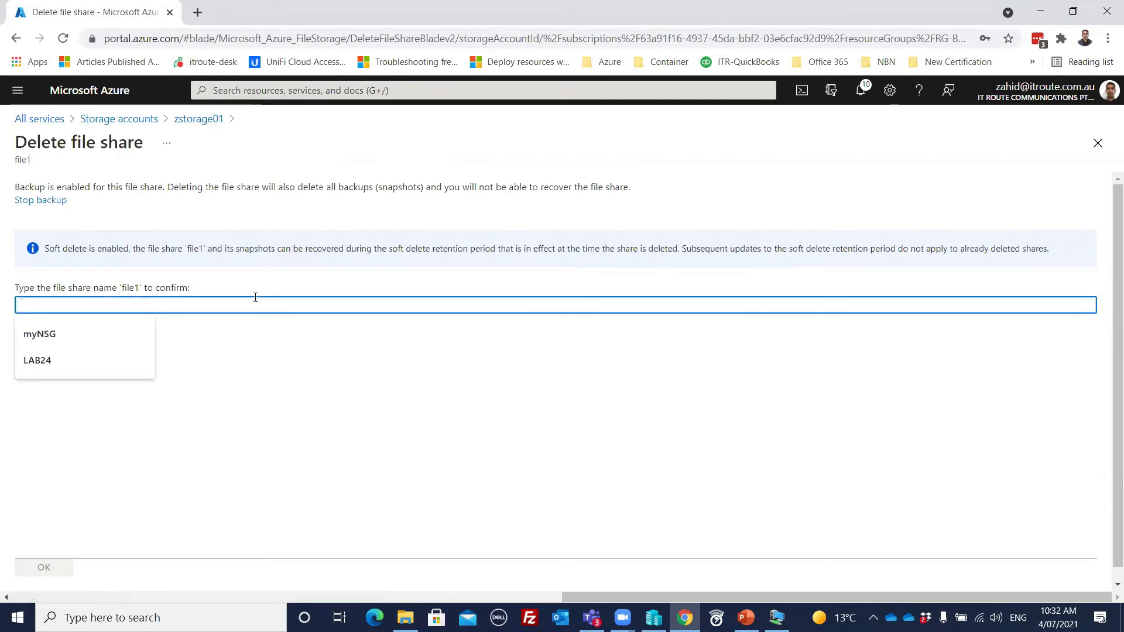
{"action": "type", "text": "file"}
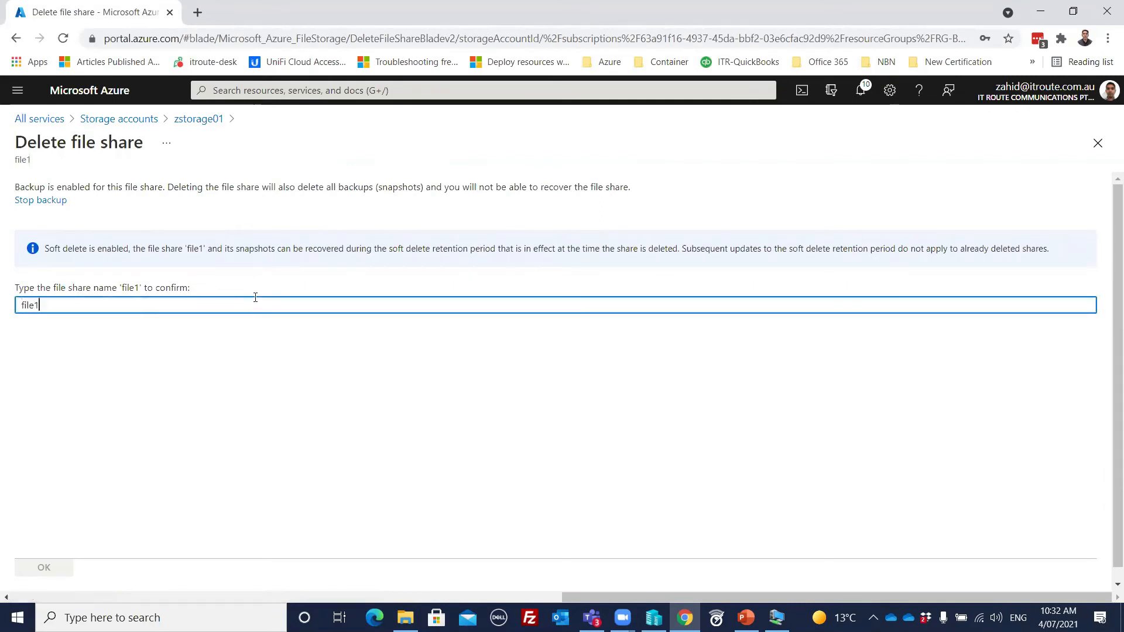
{"action": "type", "text": "1"}
{"action": "left_click", "coordinate": [49, 564]}
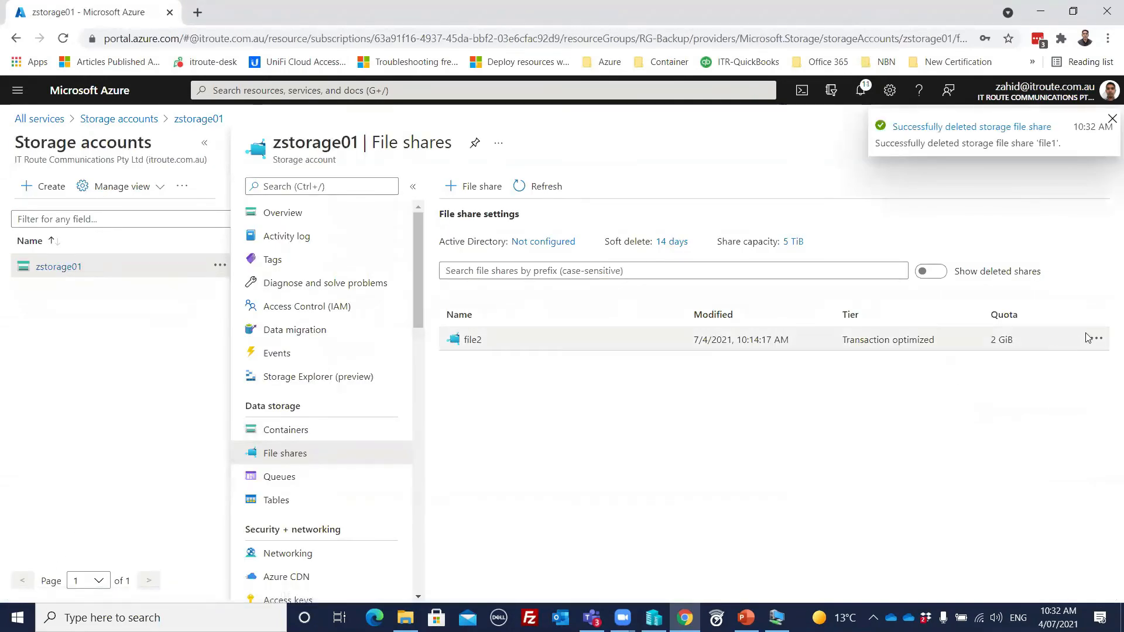
Step: Delete the file share file2 from zstorage01, confirming with its name file2
{"action": "left_click", "coordinate": [1097, 338]}
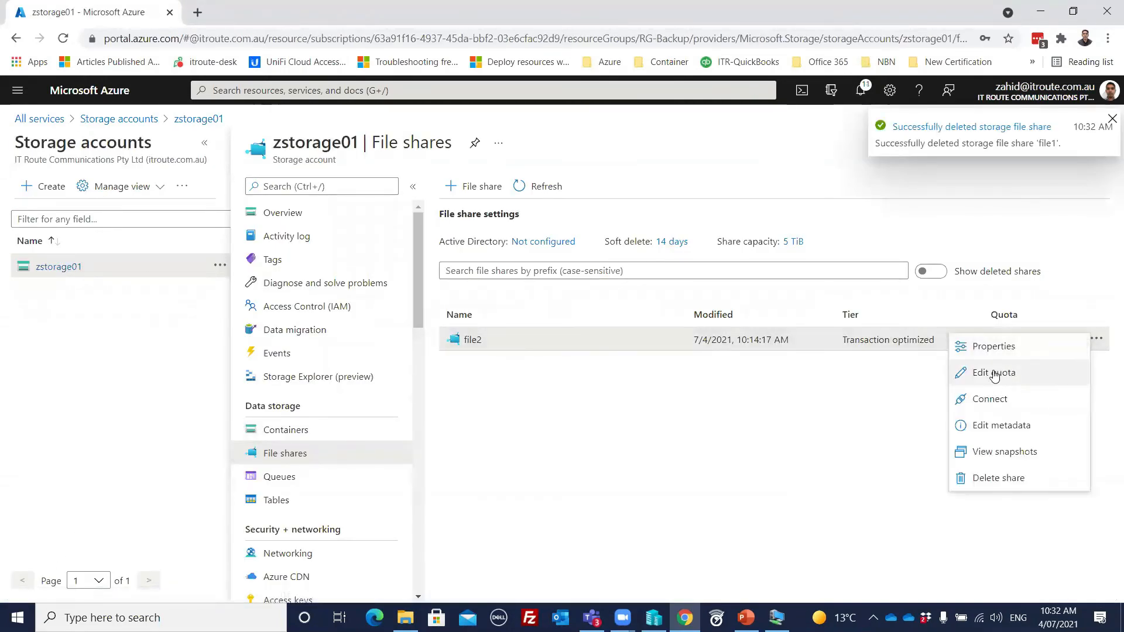
{"action": "left_click", "coordinate": [984, 481]}
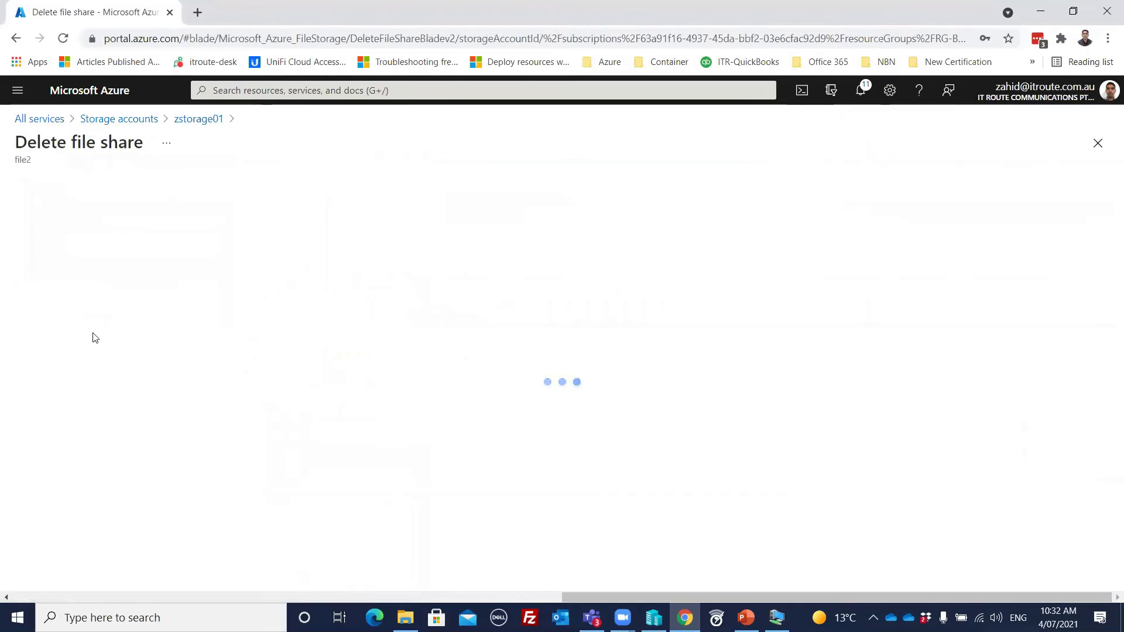
{"action": "left_click", "coordinate": [170, 307]}
{"action": "type", "text": "file2"}
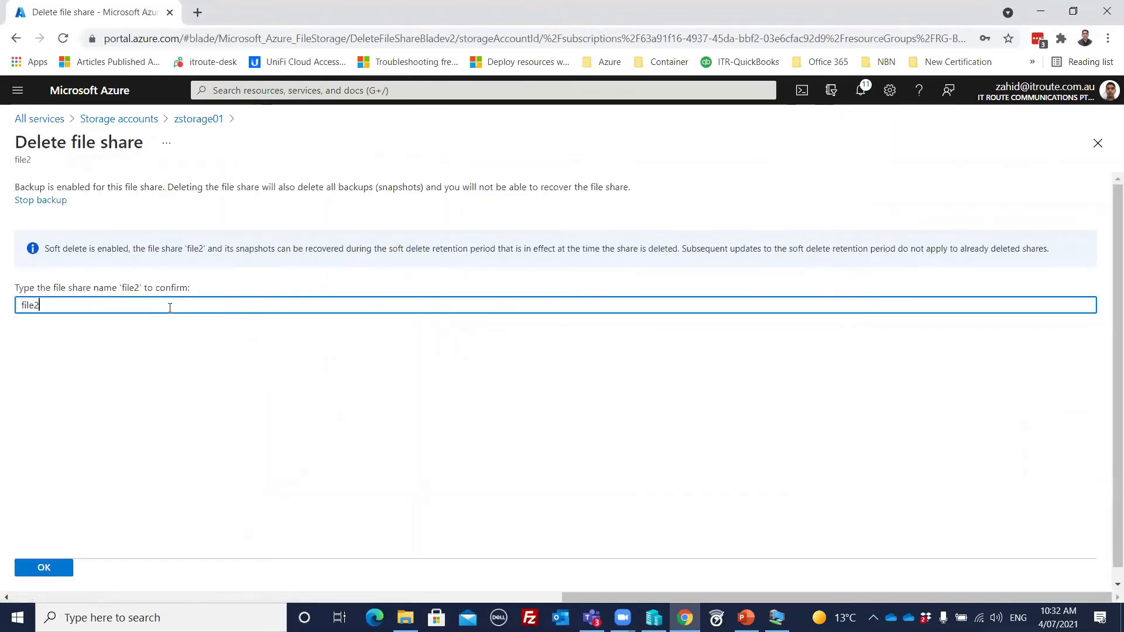
{"action": "left_click", "coordinate": [54, 563]}
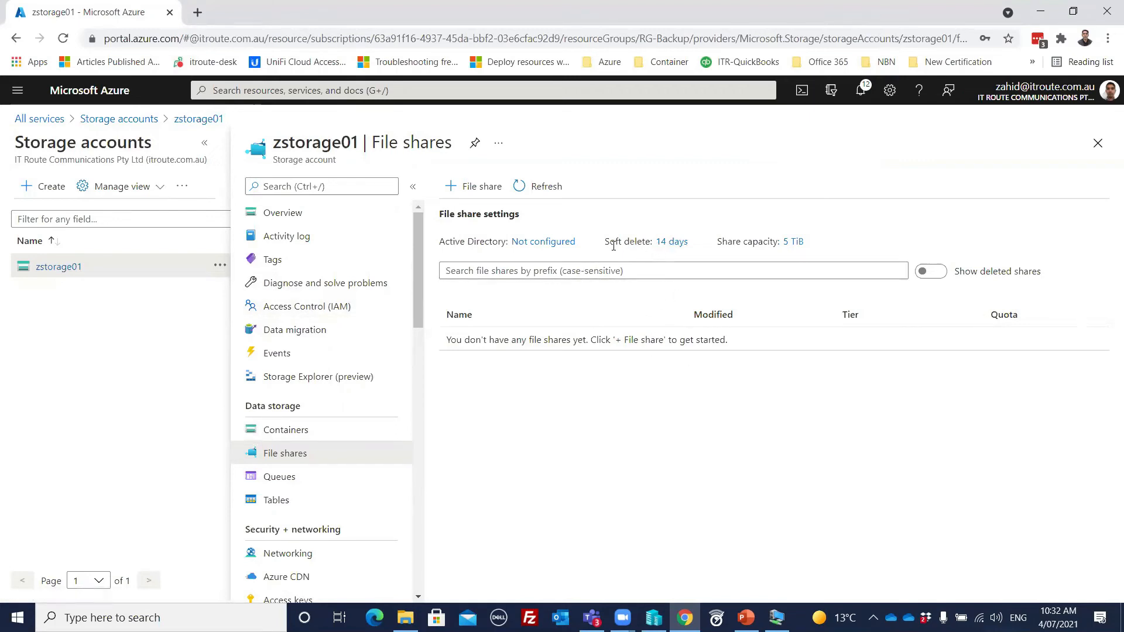
Step: Show the deleted shares of zstorage01 and undelete both file1 and file2
{"action": "left_click", "coordinate": [933, 271]}
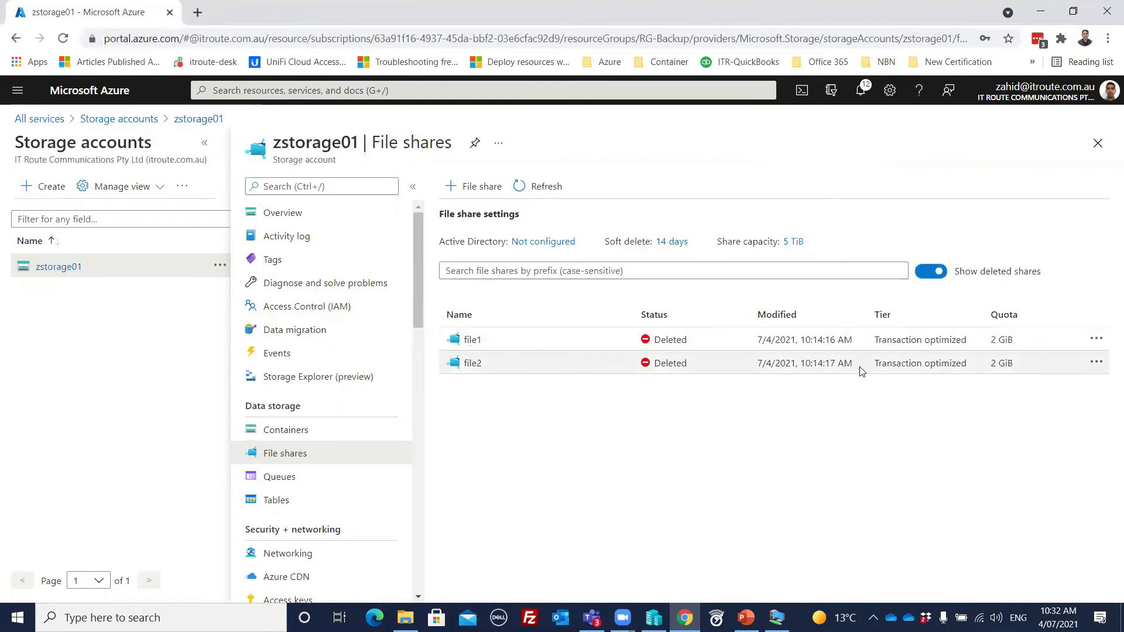
{"action": "left_click", "coordinate": [1096, 339]}
{"action": "left_click", "coordinate": [991, 346]}
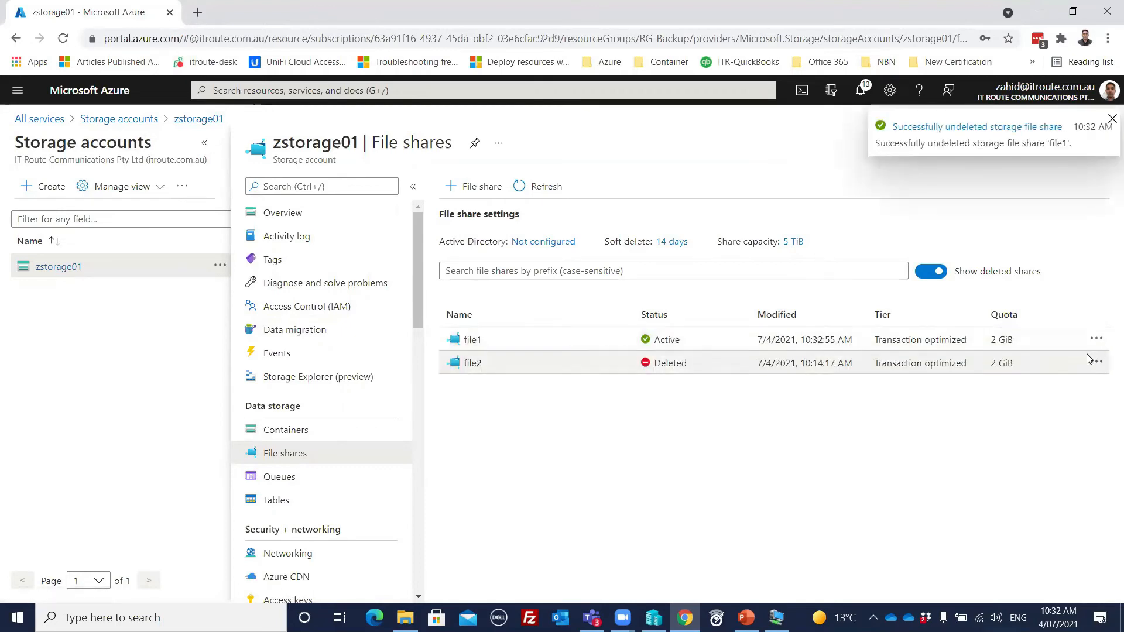
{"action": "left_click", "coordinate": [1097, 361]}
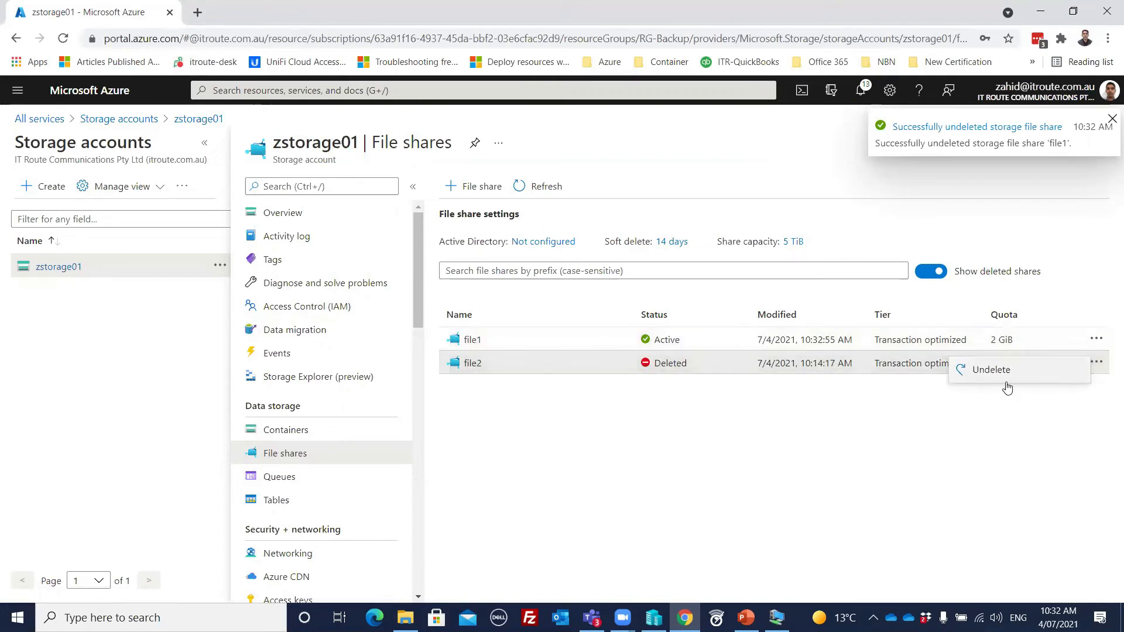
{"action": "left_click", "coordinate": [972, 370]}
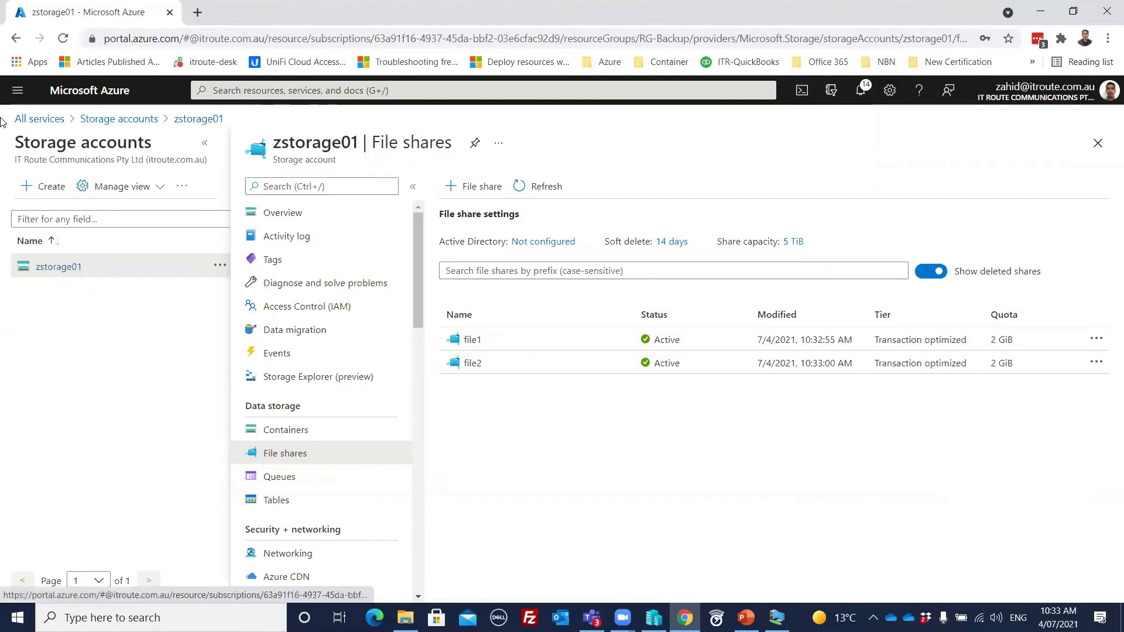
Step: Start an on-demand backup of myvm1 from the myvolt1 vault's Azure Virtual Machine backup items, retained till 08/03/2021
{"action": "left_click", "coordinate": [310, 91]}
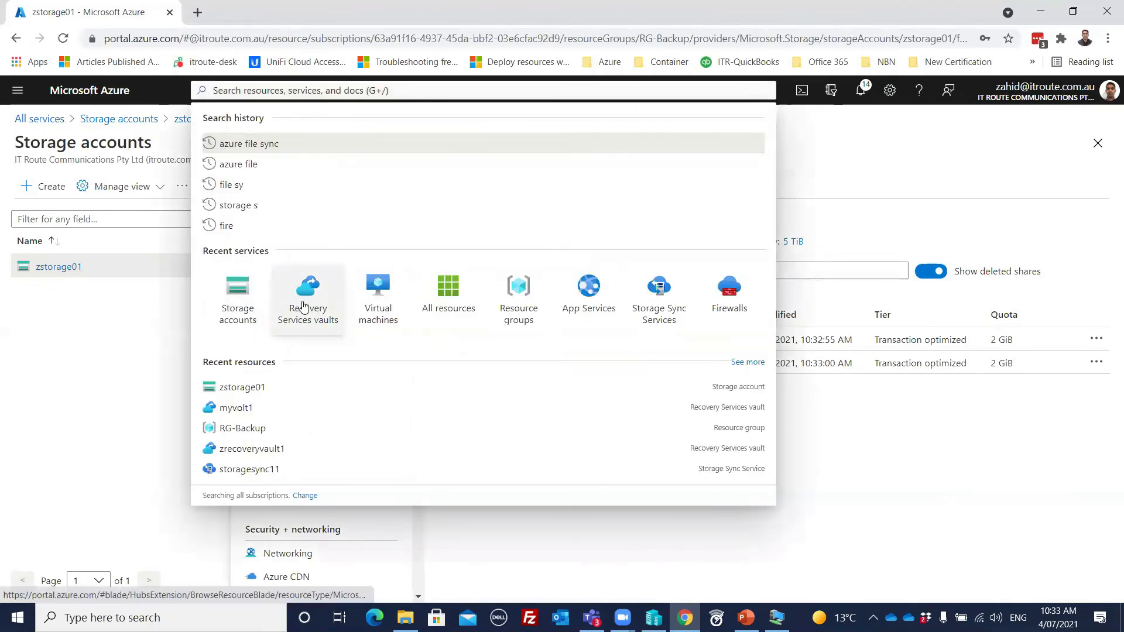
{"action": "left_click", "coordinate": [237, 408]}
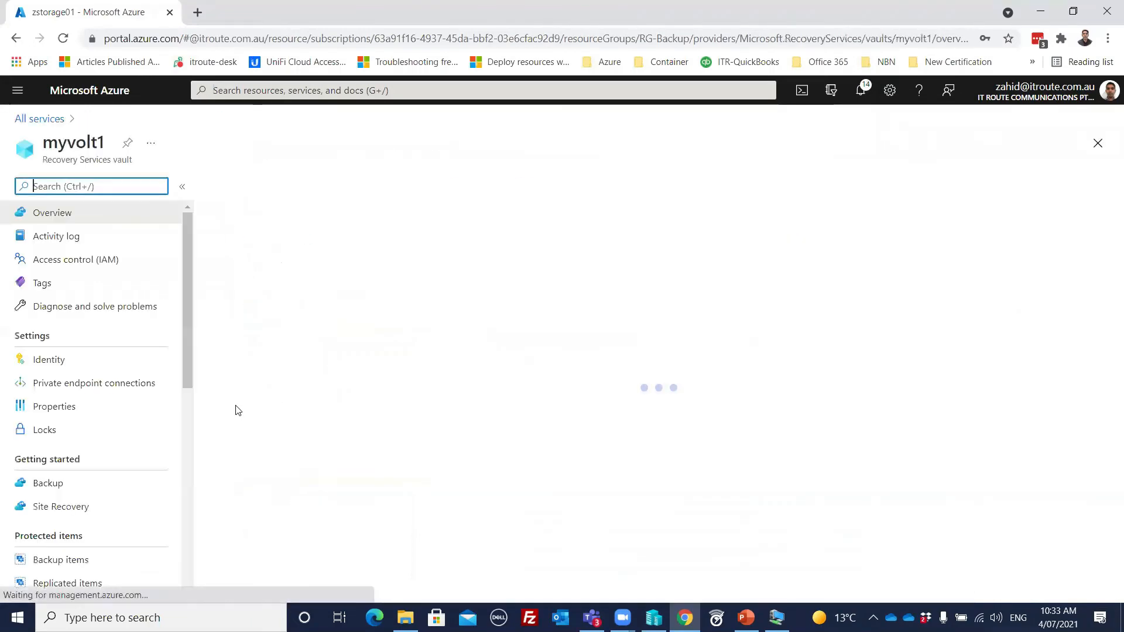
{"action": "left_click", "coordinate": [54, 557]}
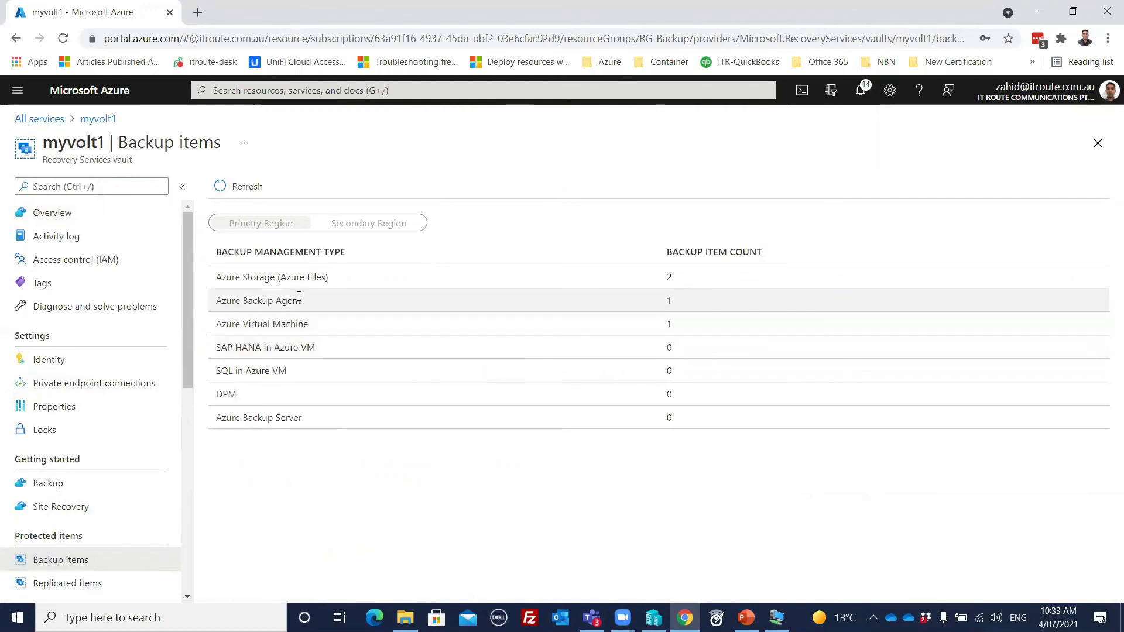
{"action": "left_click", "coordinate": [264, 324]}
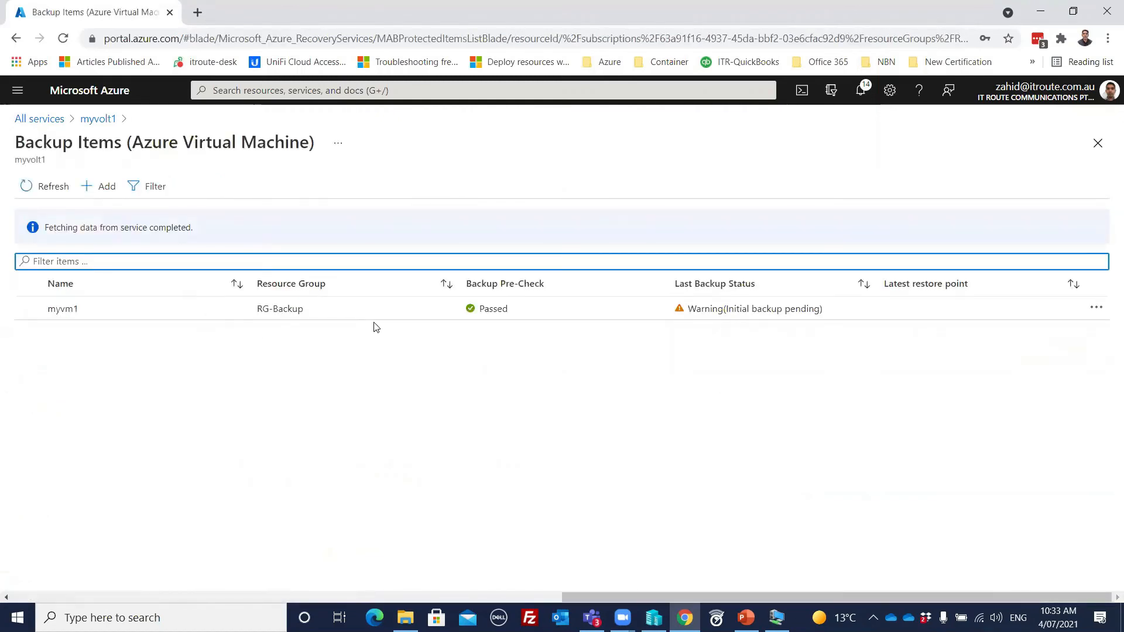
{"action": "left_click", "coordinate": [1096, 309]}
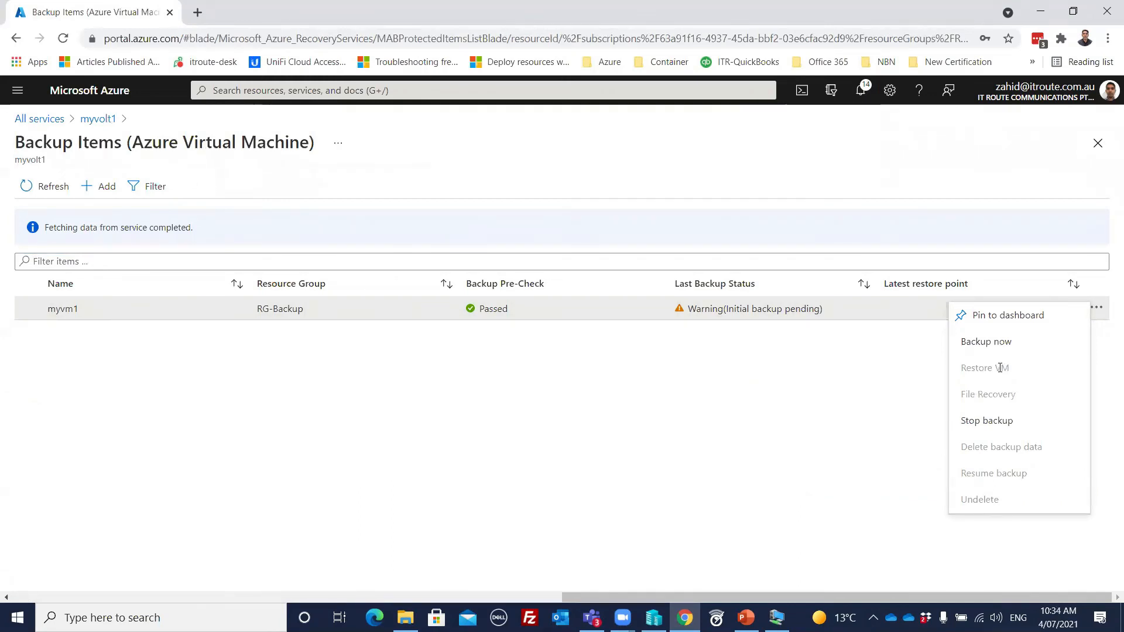
{"action": "left_click", "coordinate": [995, 342]}
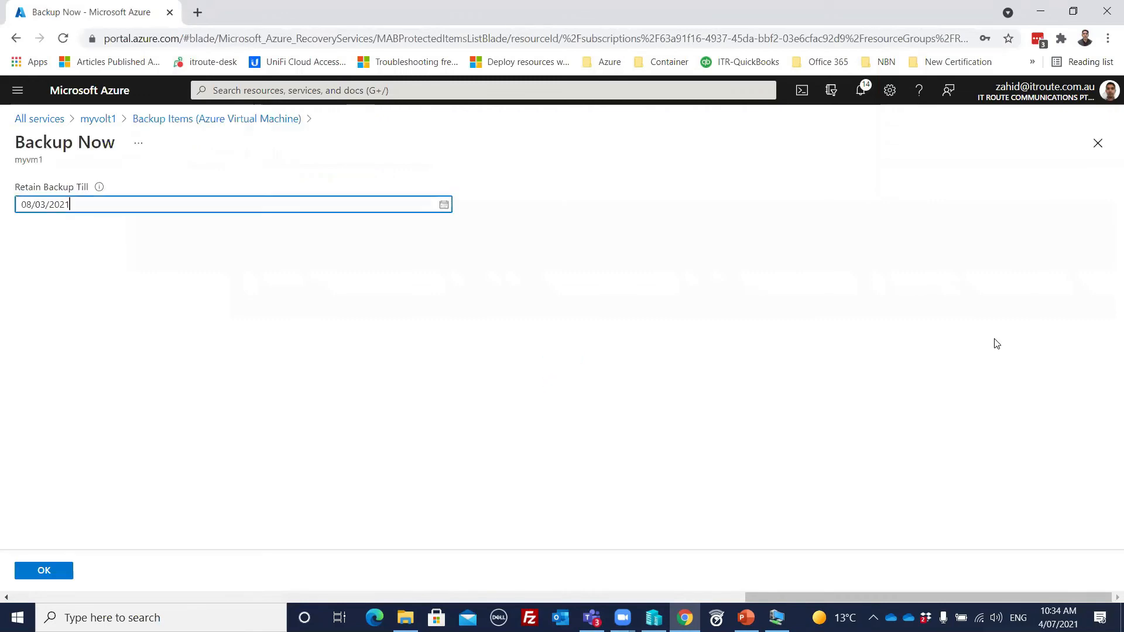
{"action": "left_click", "coordinate": [46, 572]}
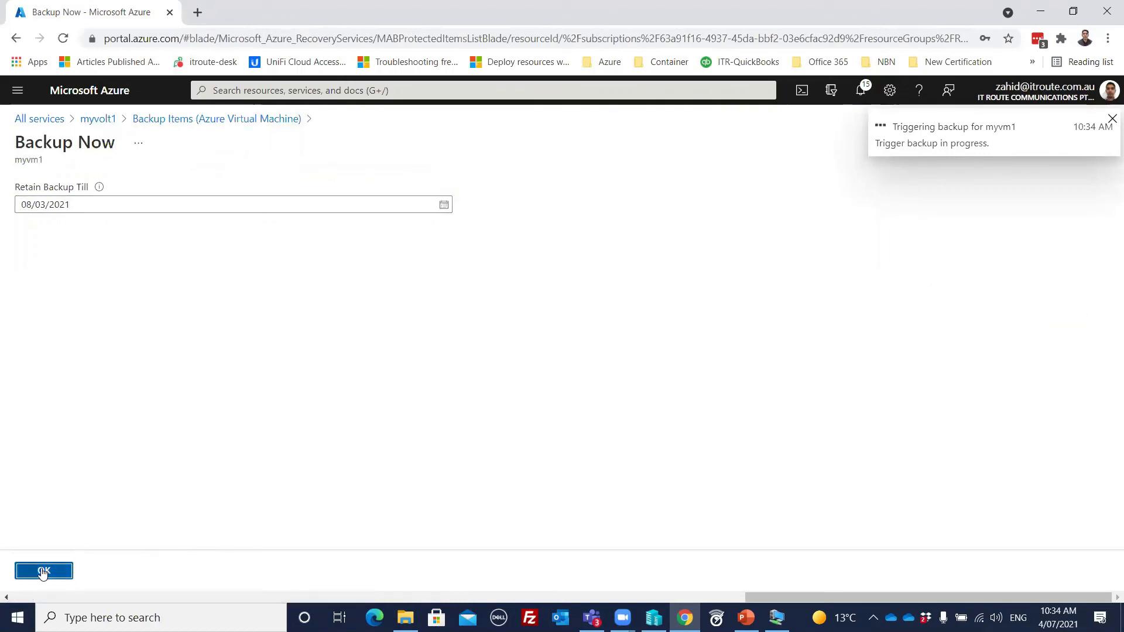
Step: Start an on-demand backup of the file share file2 from myvolt1's Azure Storage backup items, retained till 08/03/2021
{"action": "left_click", "coordinate": [97, 119]}
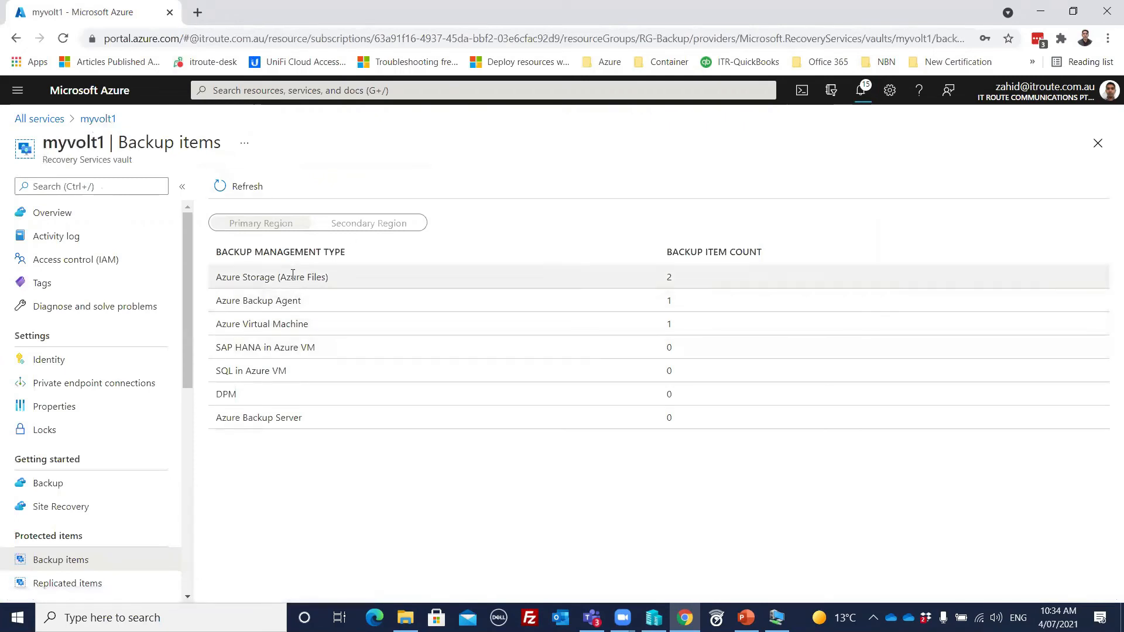
{"action": "left_click", "coordinate": [291, 277]}
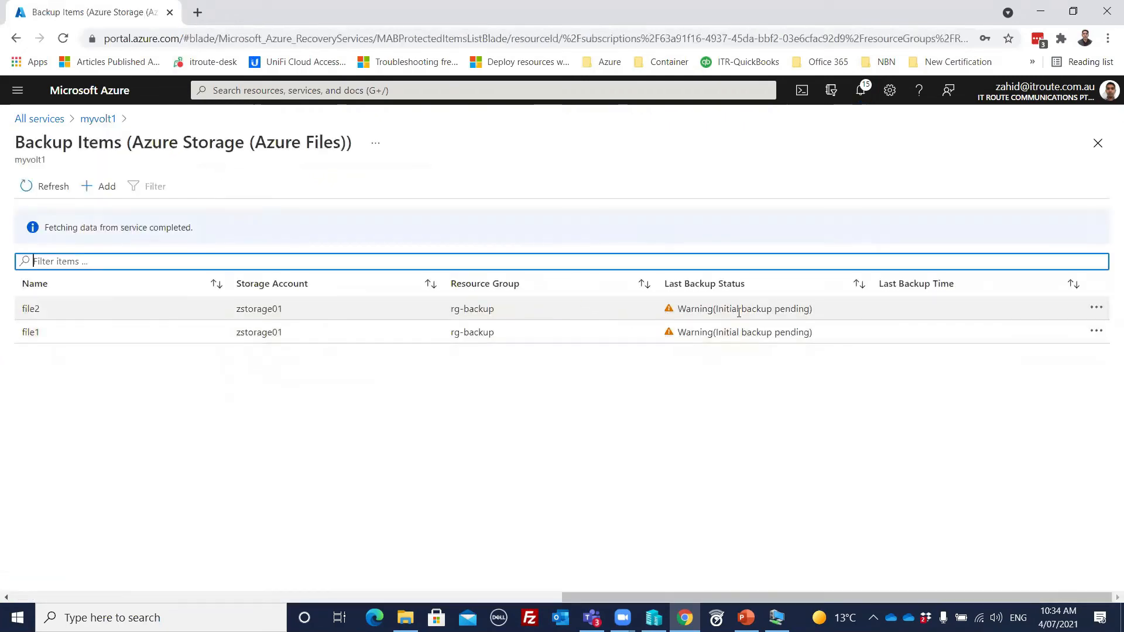
{"action": "left_click", "coordinate": [1096, 309]}
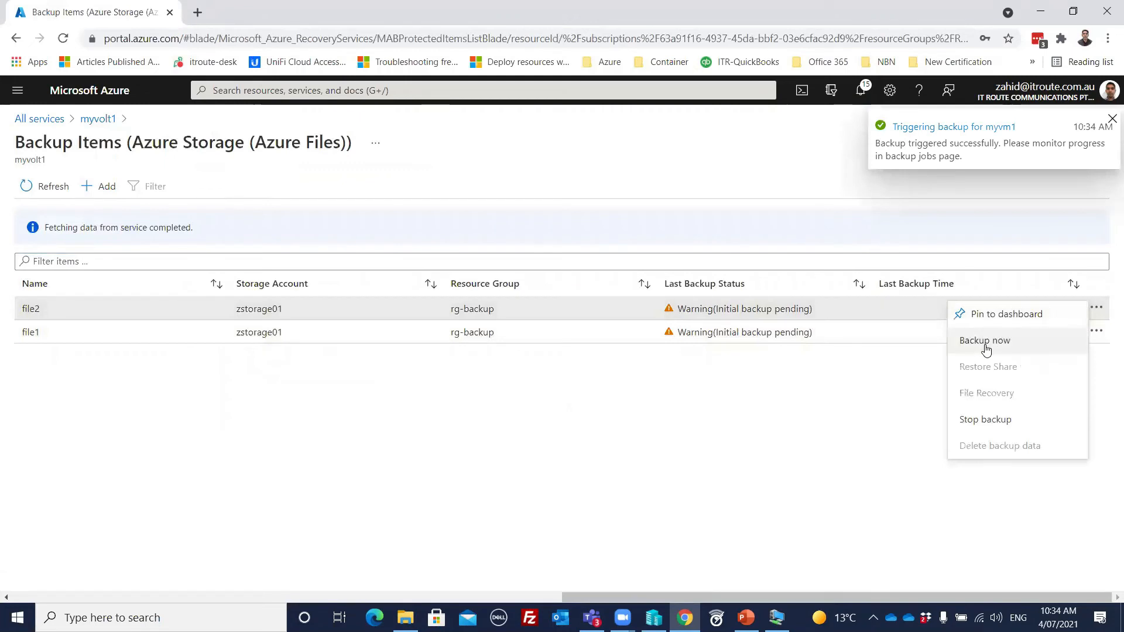
{"action": "left_click", "coordinate": [987, 350]}
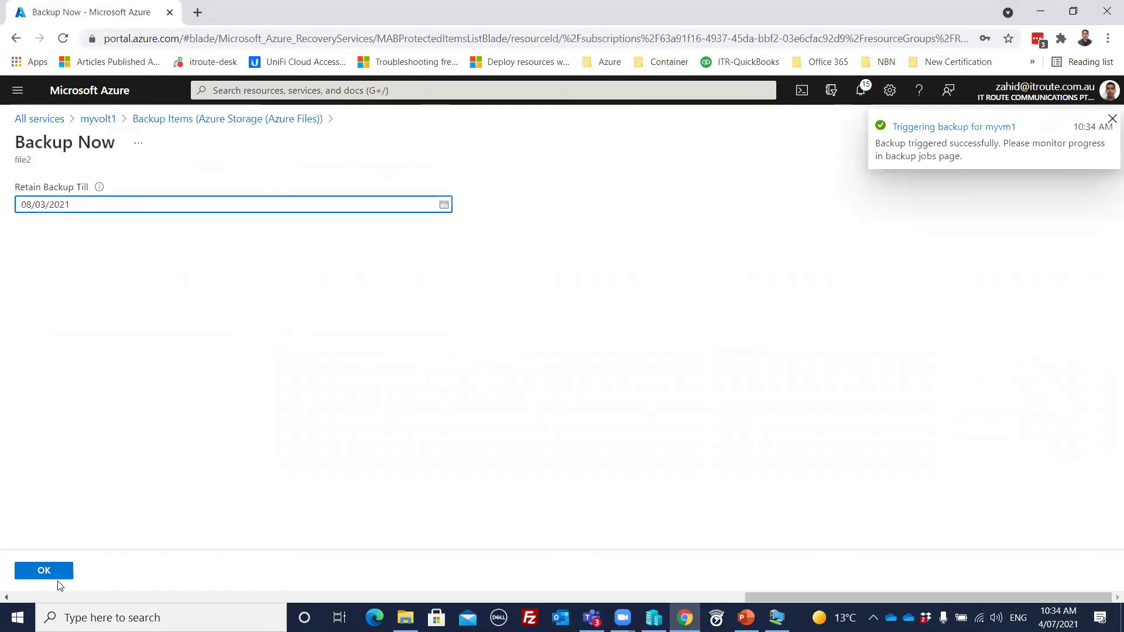
{"action": "left_click", "coordinate": [36, 571]}
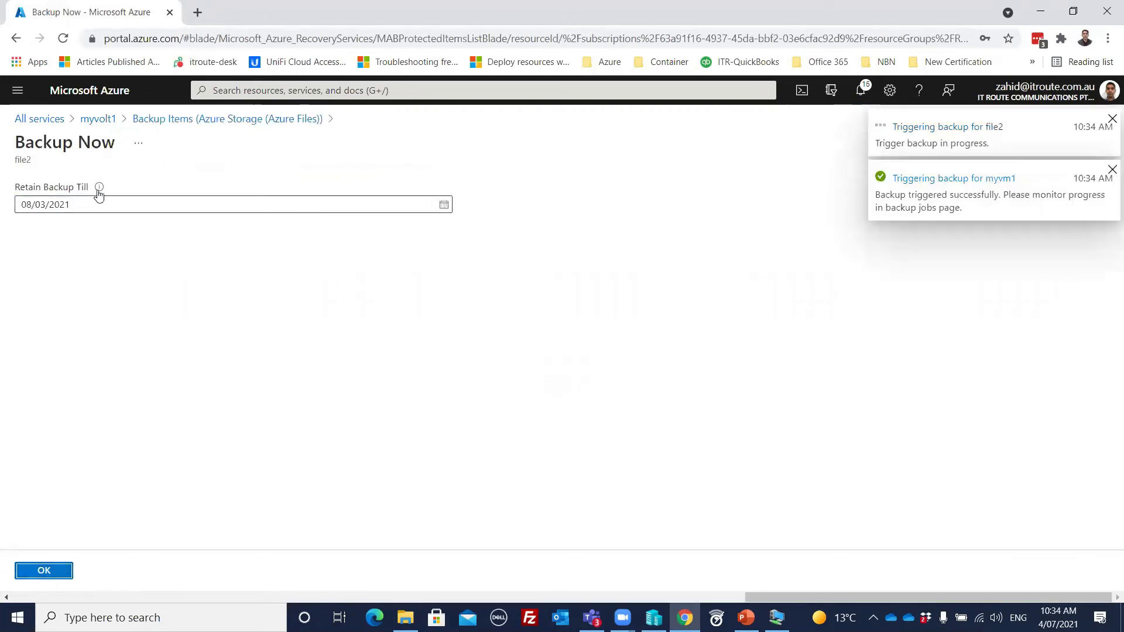
Step: Start an on-demand backup of the file share file1 from myvolt1's Azure Storage backup items, retained till 08/03/2021
{"action": "left_click", "coordinate": [97, 120]}
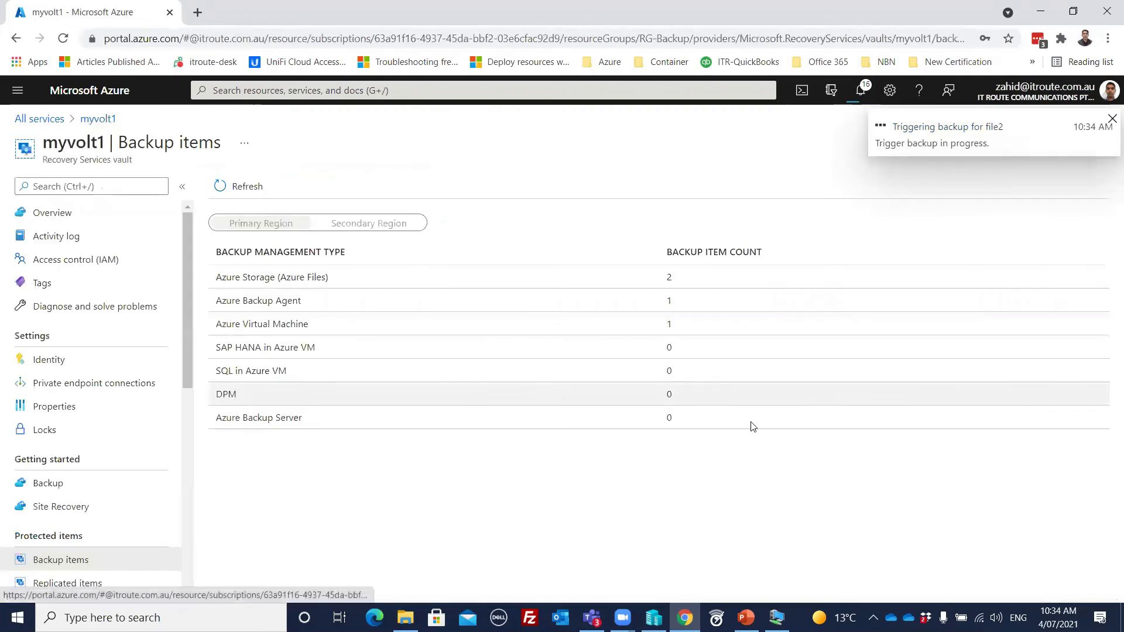
{"action": "left_click", "coordinate": [325, 278]}
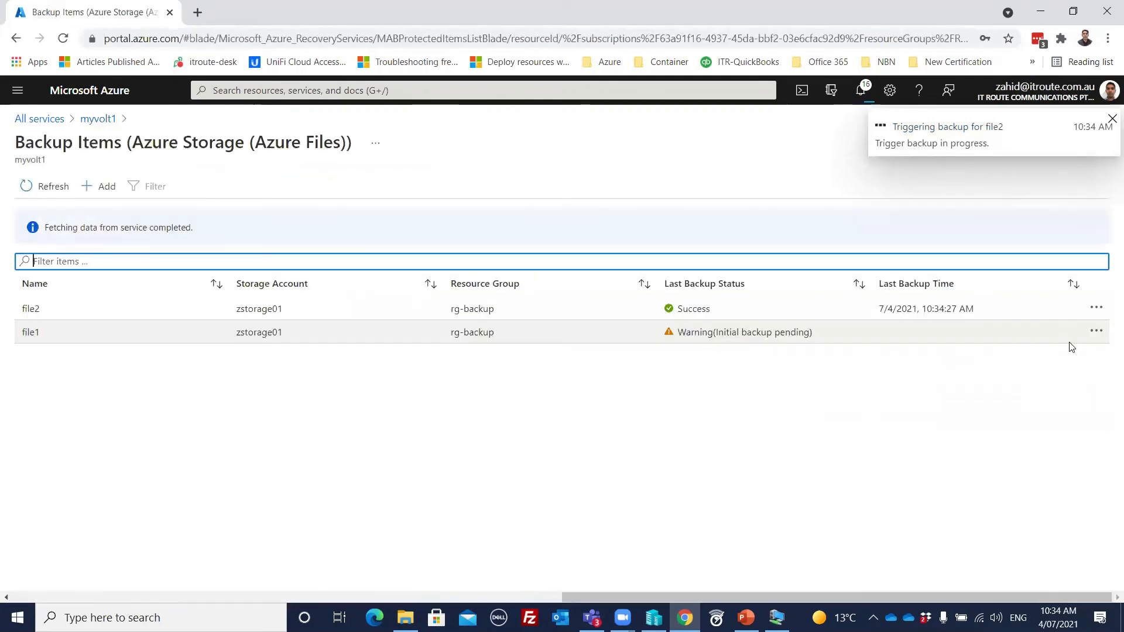
{"action": "left_click", "coordinate": [1096, 333]}
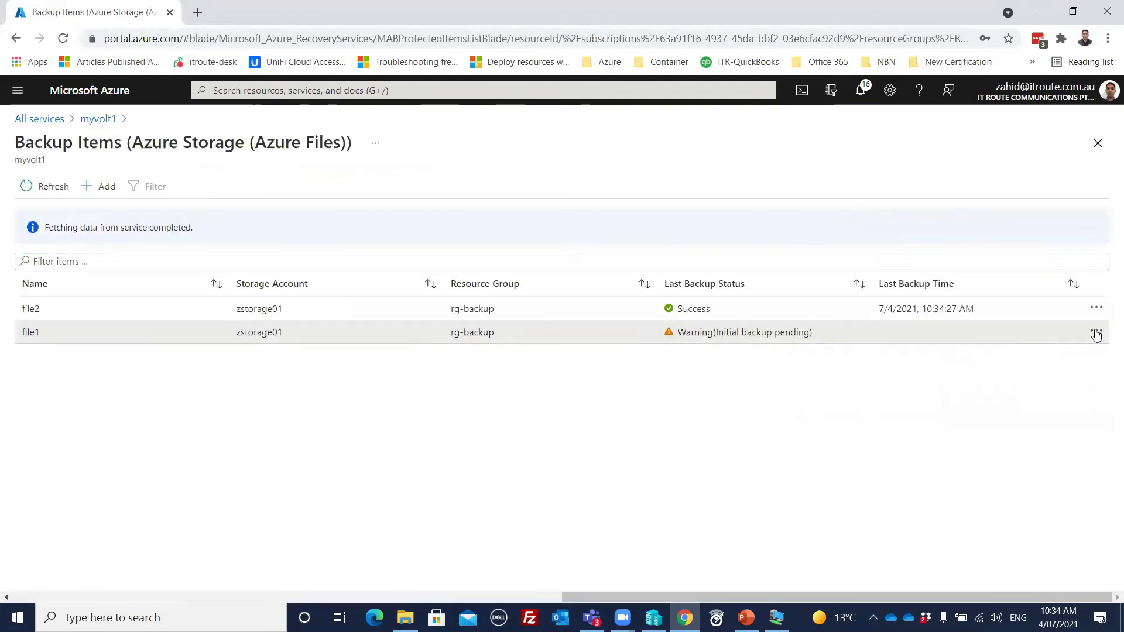
{"action": "left_click", "coordinate": [988, 364]}
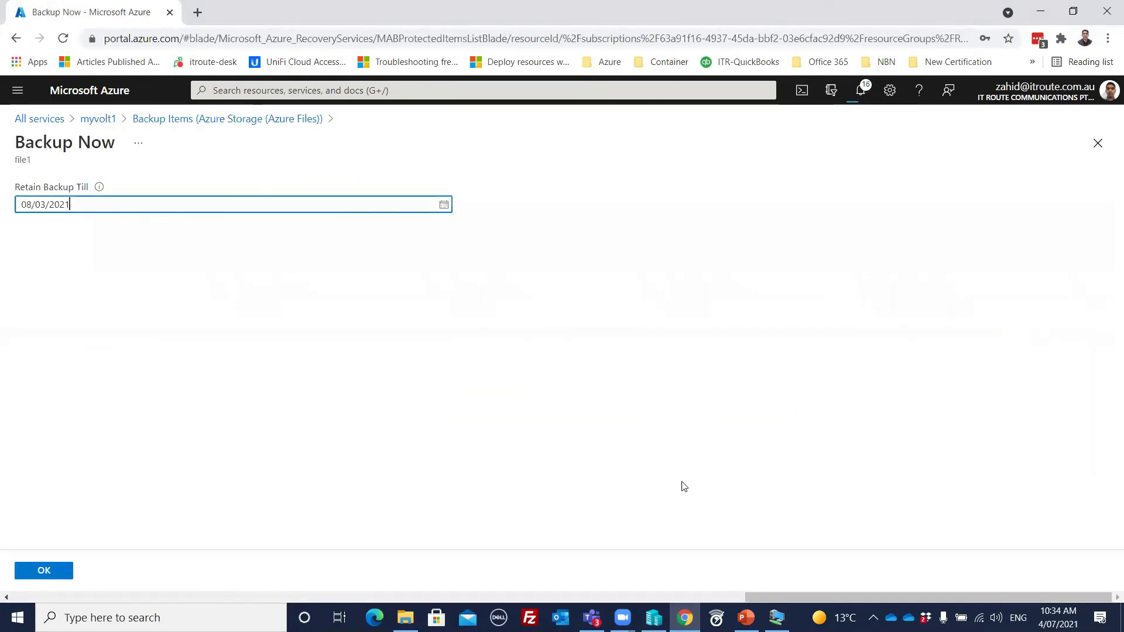
{"action": "left_click", "coordinate": [44, 570]}
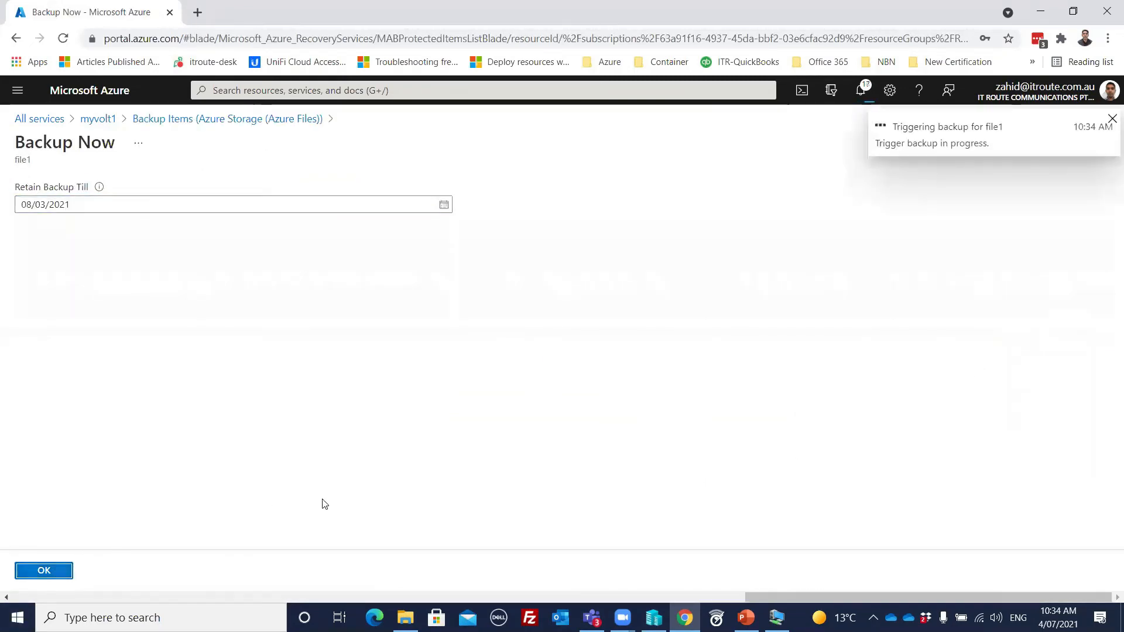
Step: Return to the Azure Files backup items and check which restore actions are offered for file2
{"action": "left_click", "coordinate": [201, 120]}
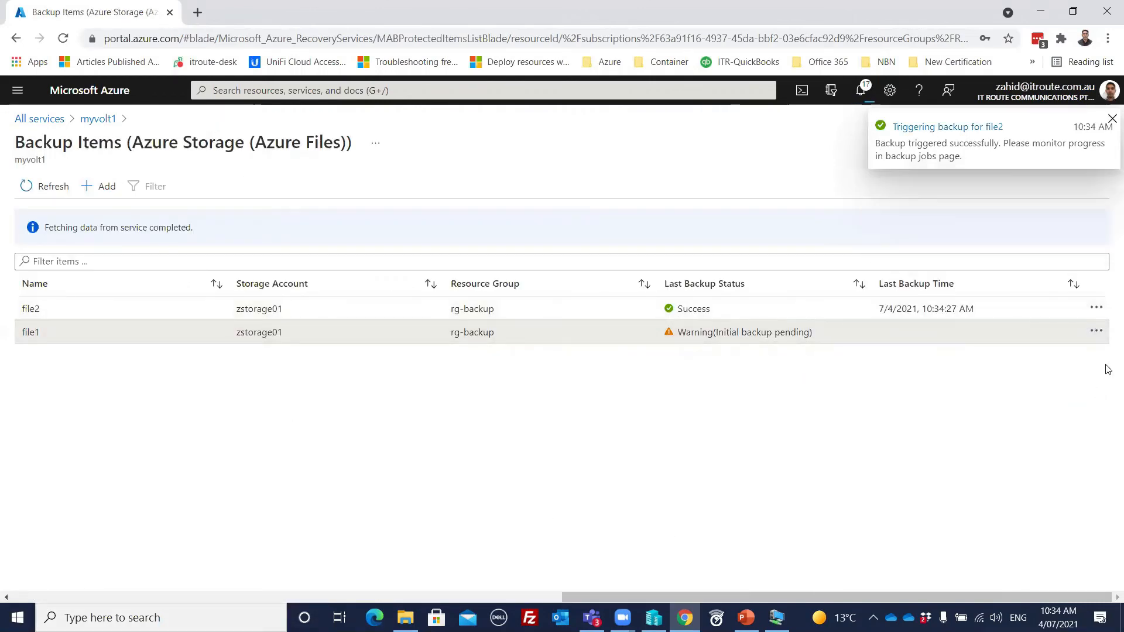
{"action": "left_click", "coordinate": [1096, 308]}
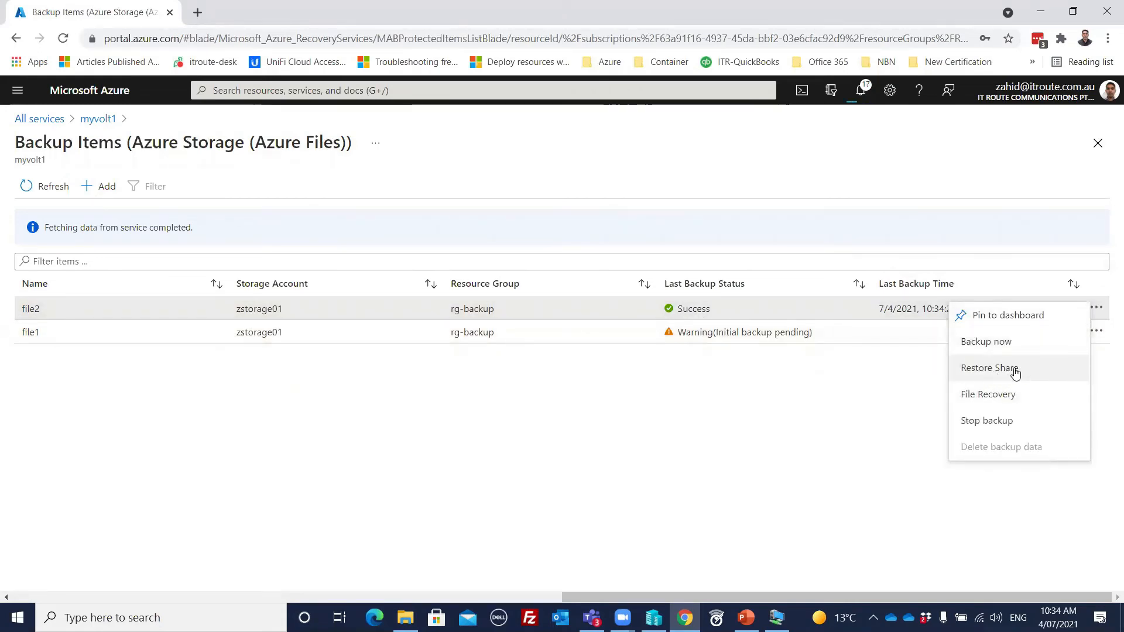
{"action": "left_click", "coordinate": [783, 398]}
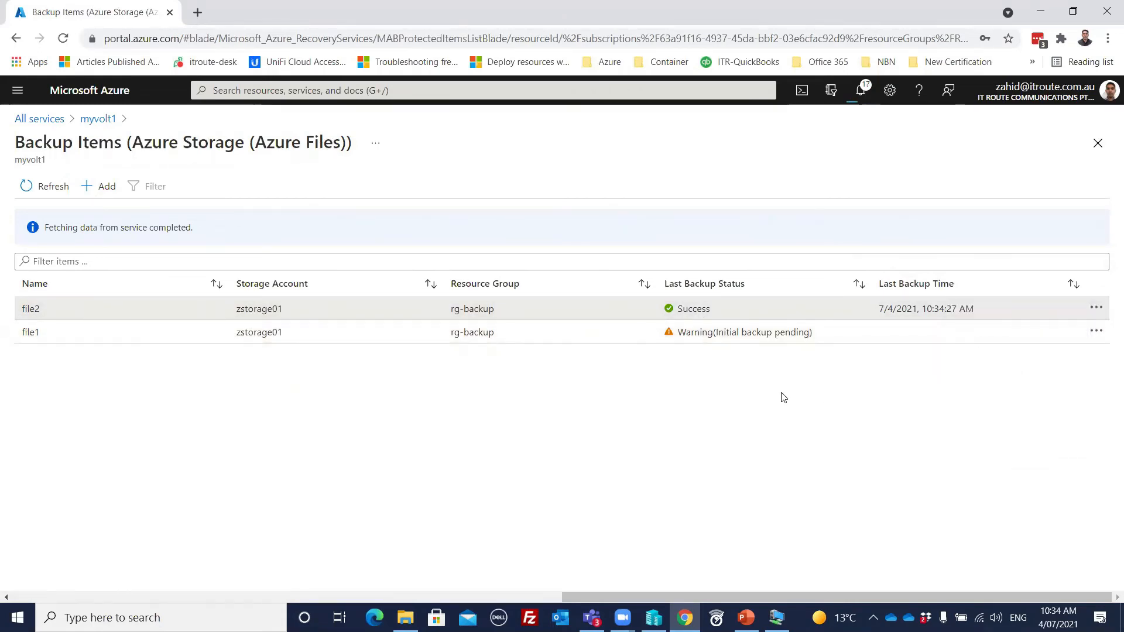
Step: Trigger a second on-demand backup of file1, retained till 08/03/2021, and refresh the list of Azure Files backup items
{"action": "left_click", "coordinate": [1096, 334]}
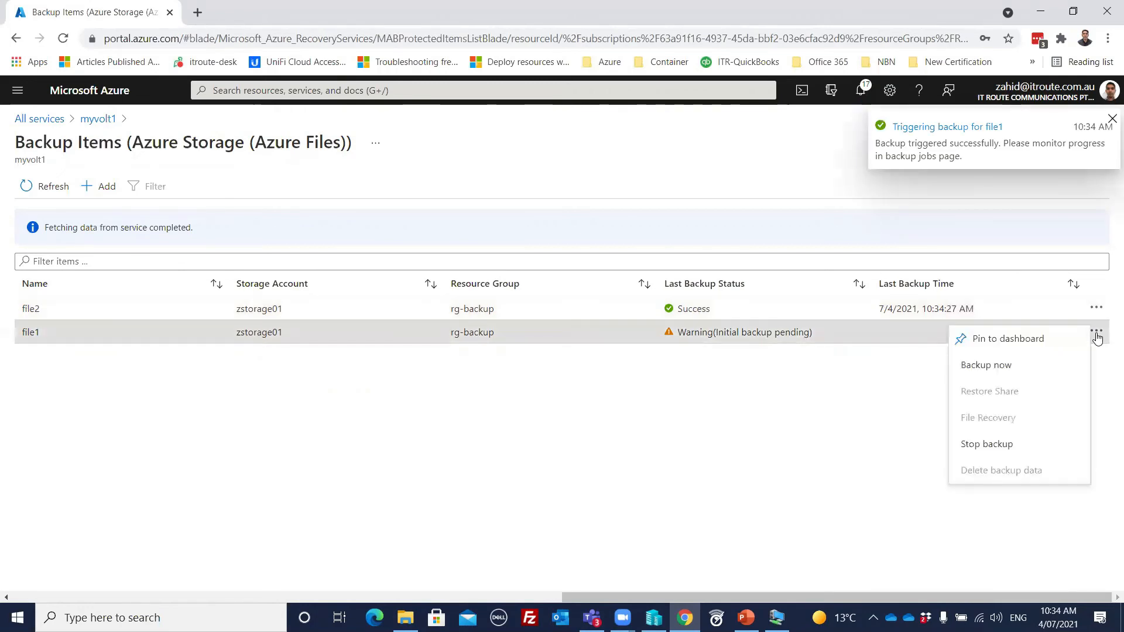
{"action": "left_click", "coordinate": [996, 368]}
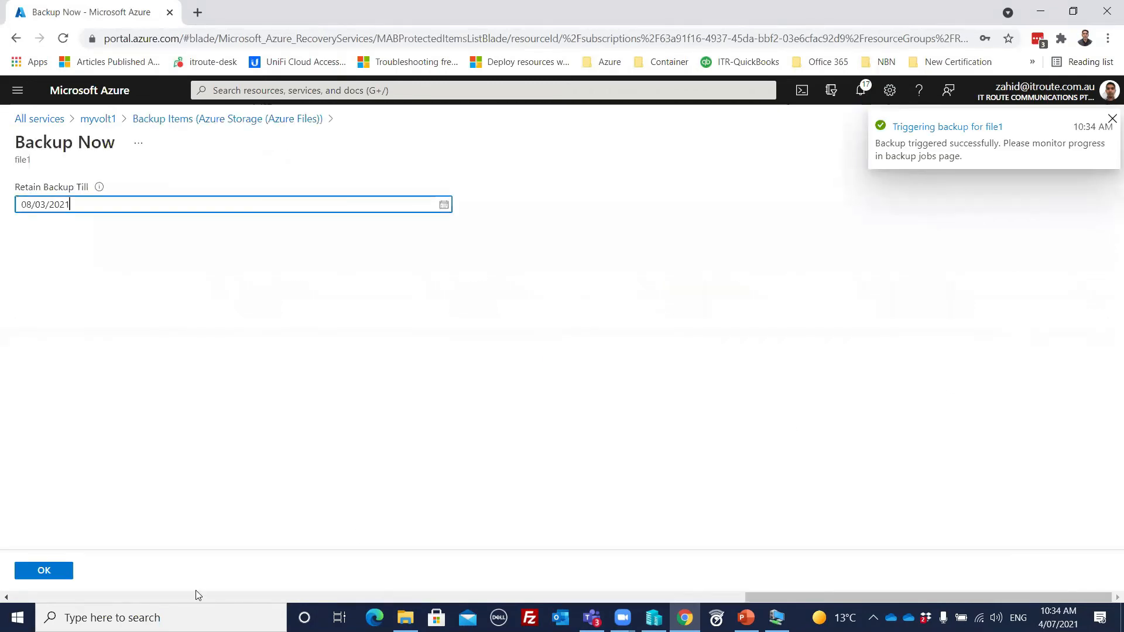
{"action": "left_click", "coordinate": [44, 571]}
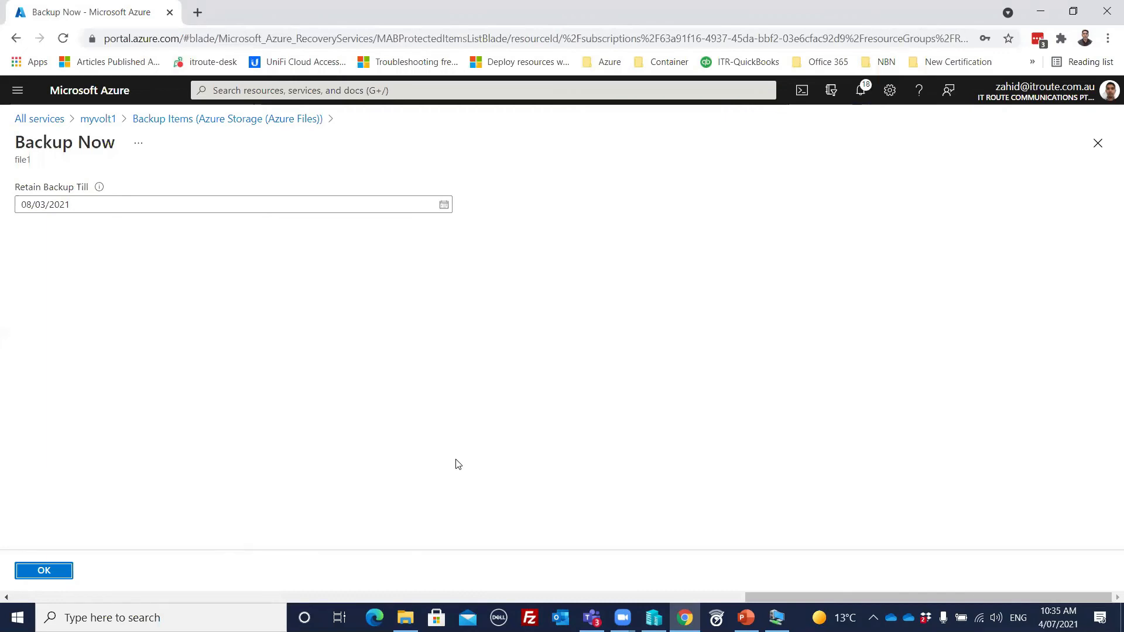
{"action": "left_click", "coordinate": [67, 571]}
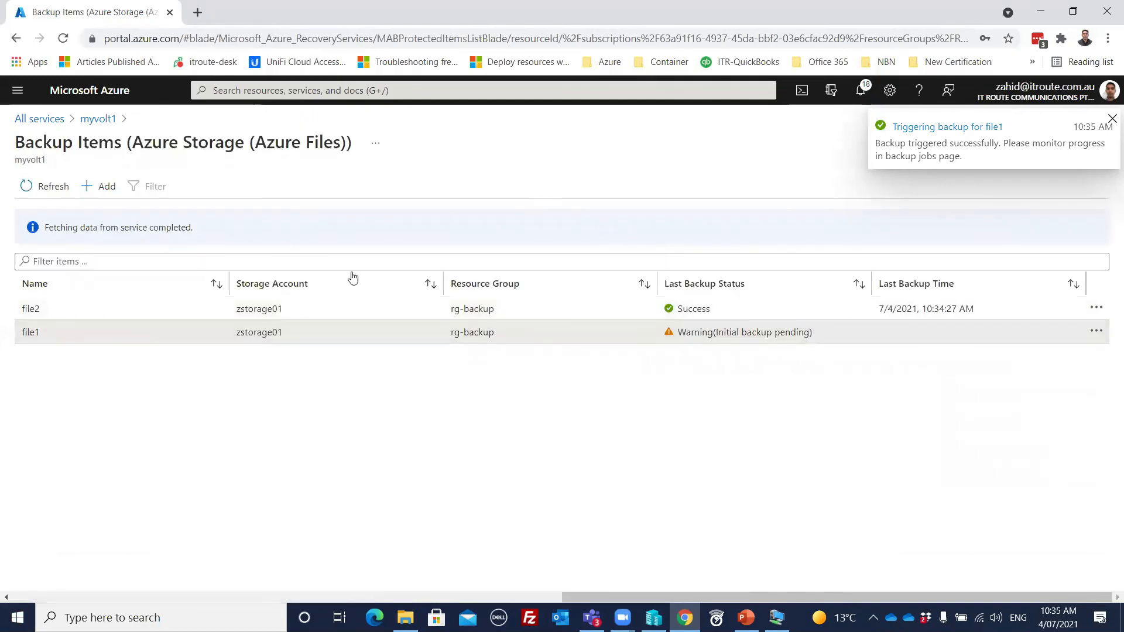
{"action": "left_click", "coordinate": [44, 186]}
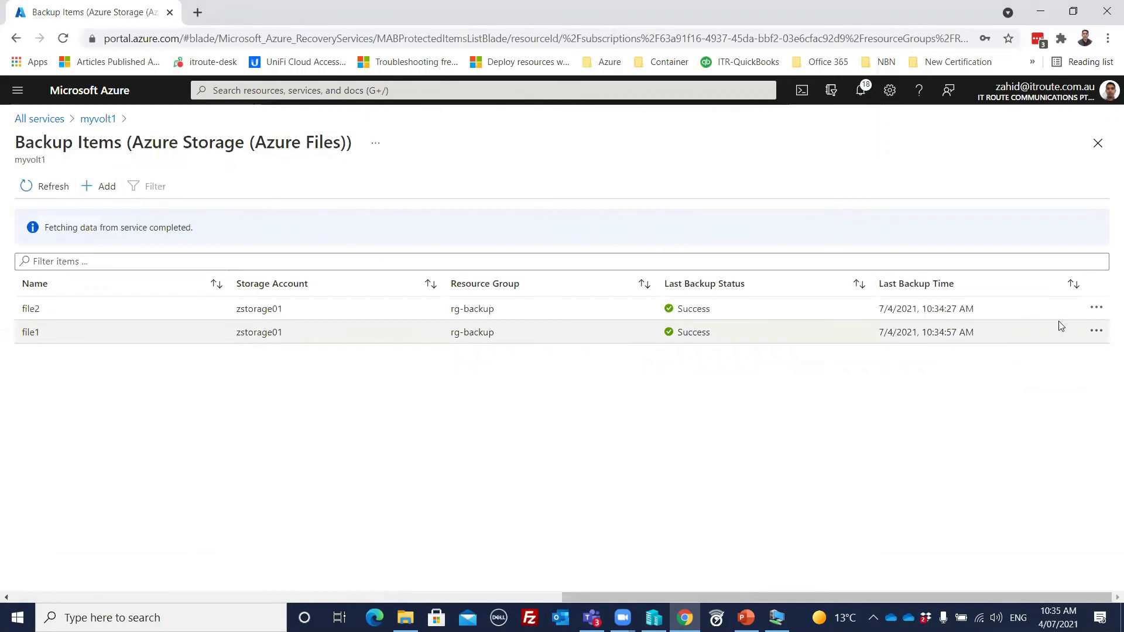
Step: Check myvm1's status among myvolt1's Azure Virtual Machine backup items and review the portal notifications about the triggered backups
{"action": "left_click", "coordinate": [99, 118]}
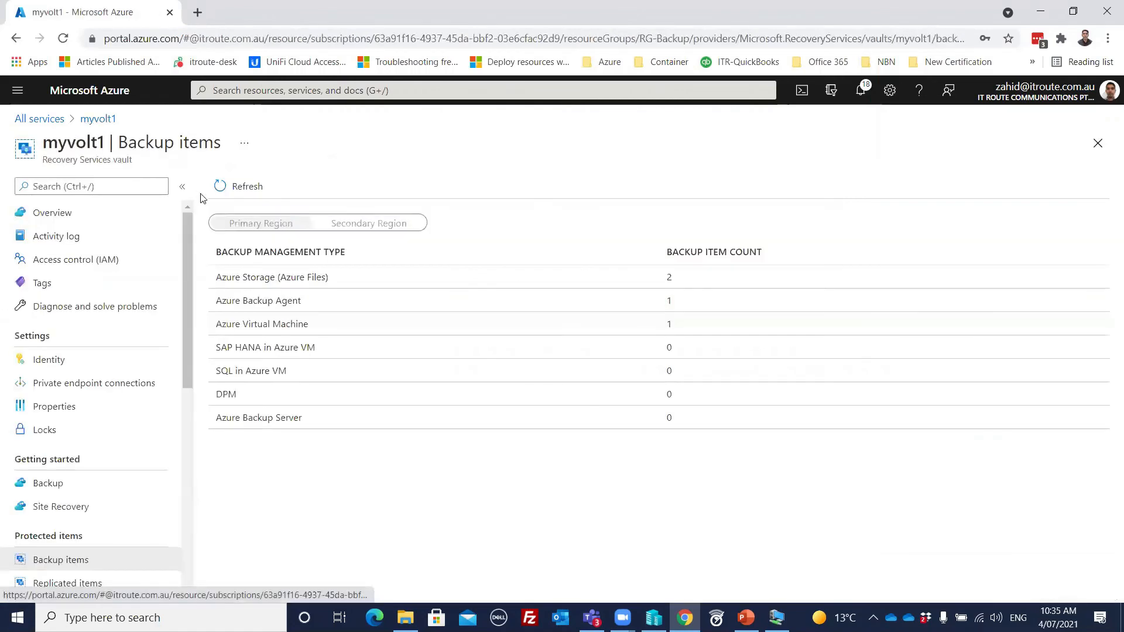
{"action": "left_click", "coordinate": [292, 326]}
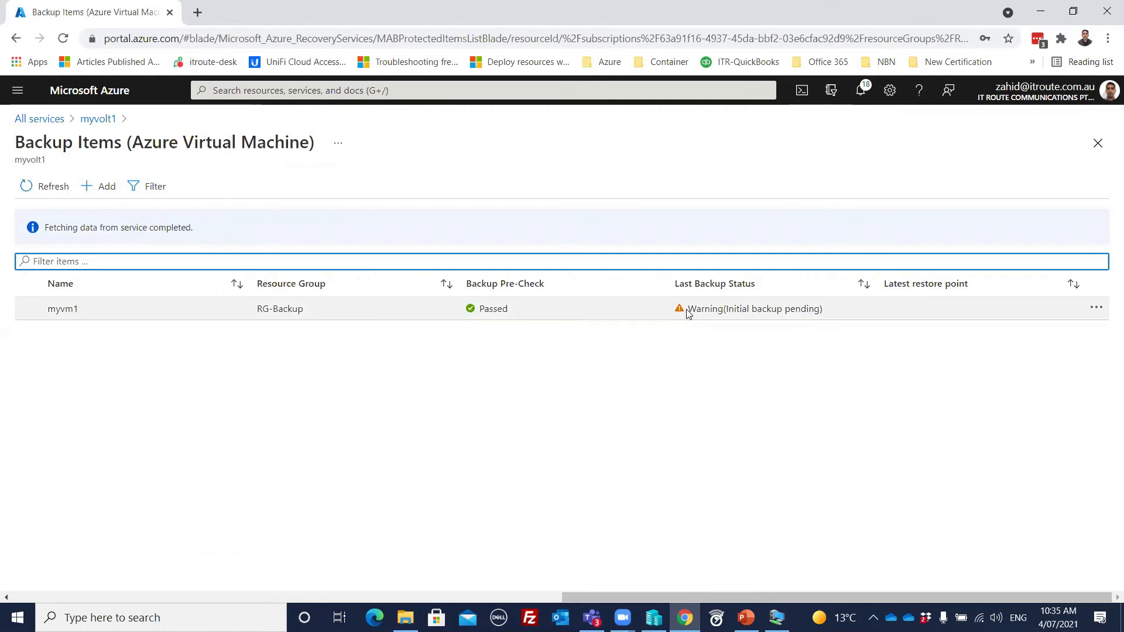
{"action": "left_click", "coordinate": [861, 92]}
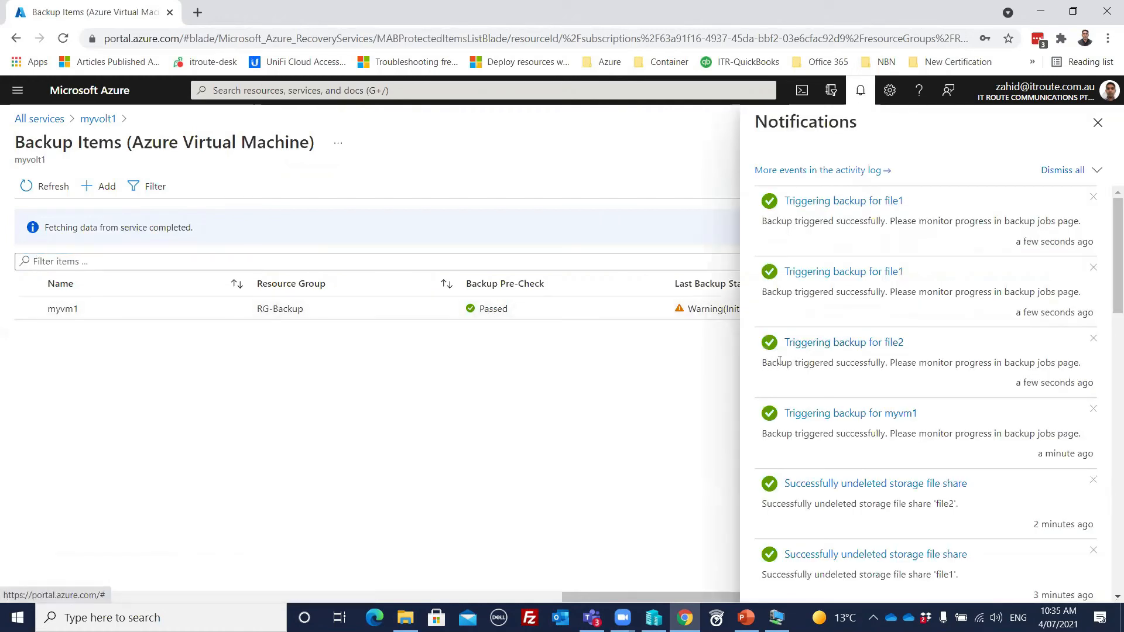
{"action": "left_click", "coordinate": [1097, 171]}
{"action": "left_click", "coordinate": [1097, 123]}
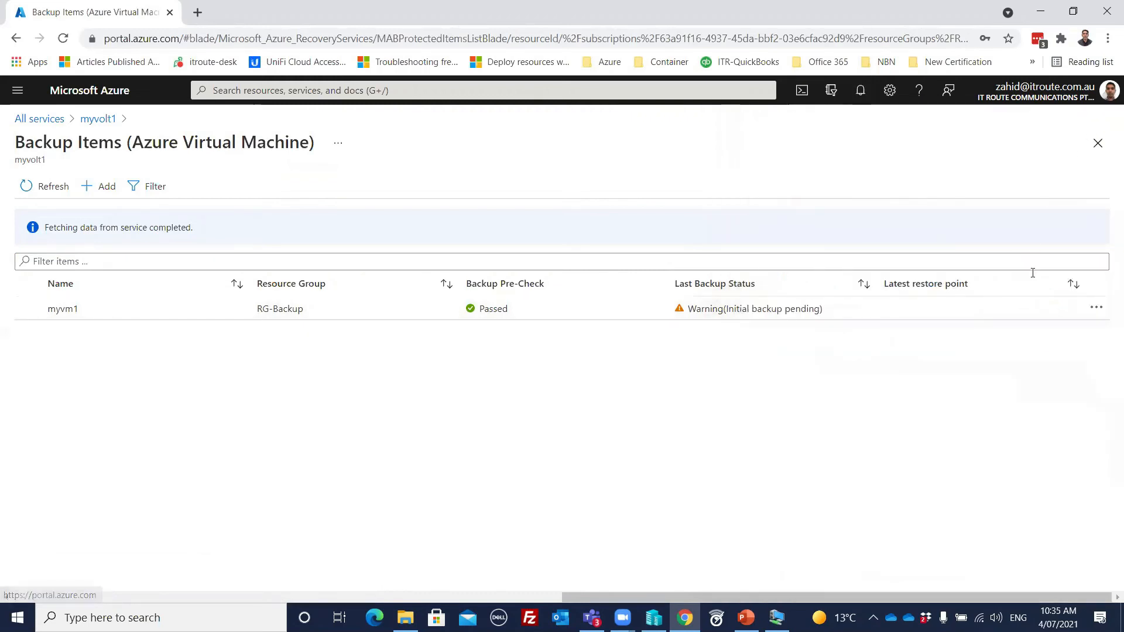
Step: Refresh the Azure Virtual Machine backup items and trigger the backup of myvm1 again, retained till 08/03/2021
{"action": "left_click", "coordinate": [1096, 310]}
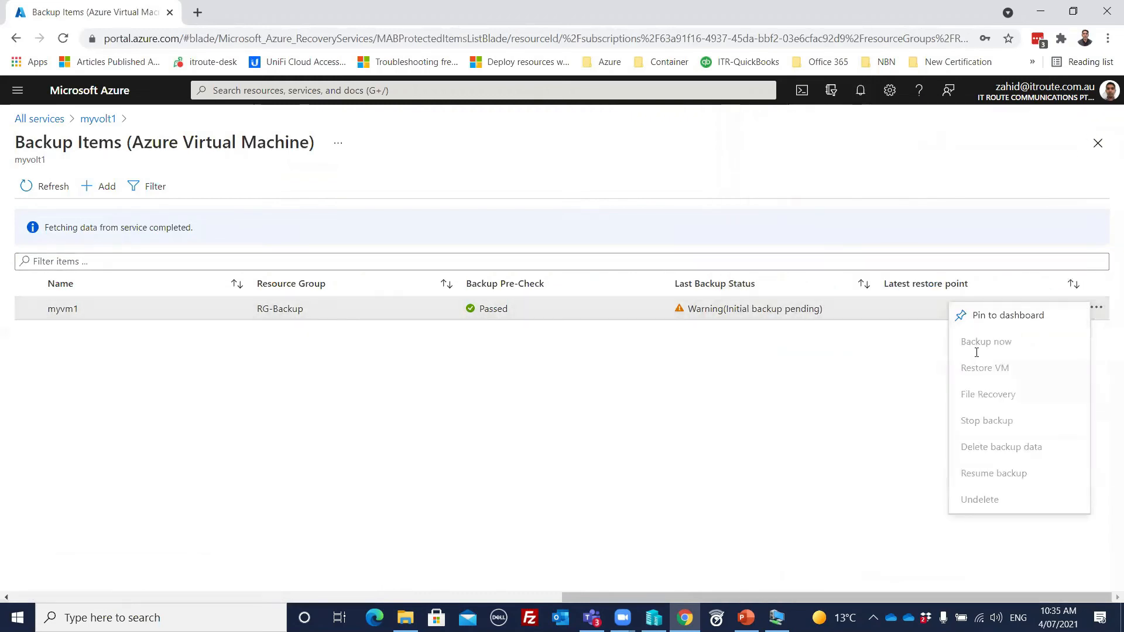
{"action": "left_click", "coordinate": [741, 363]}
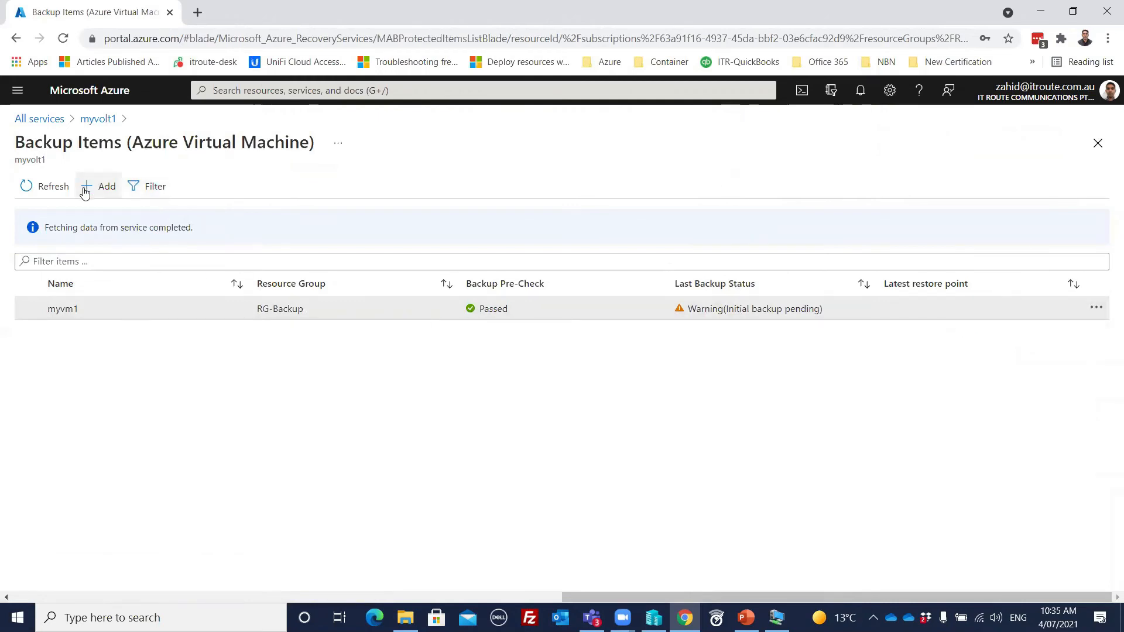
{"action": "left_click", "coordinate": [36, 188]}
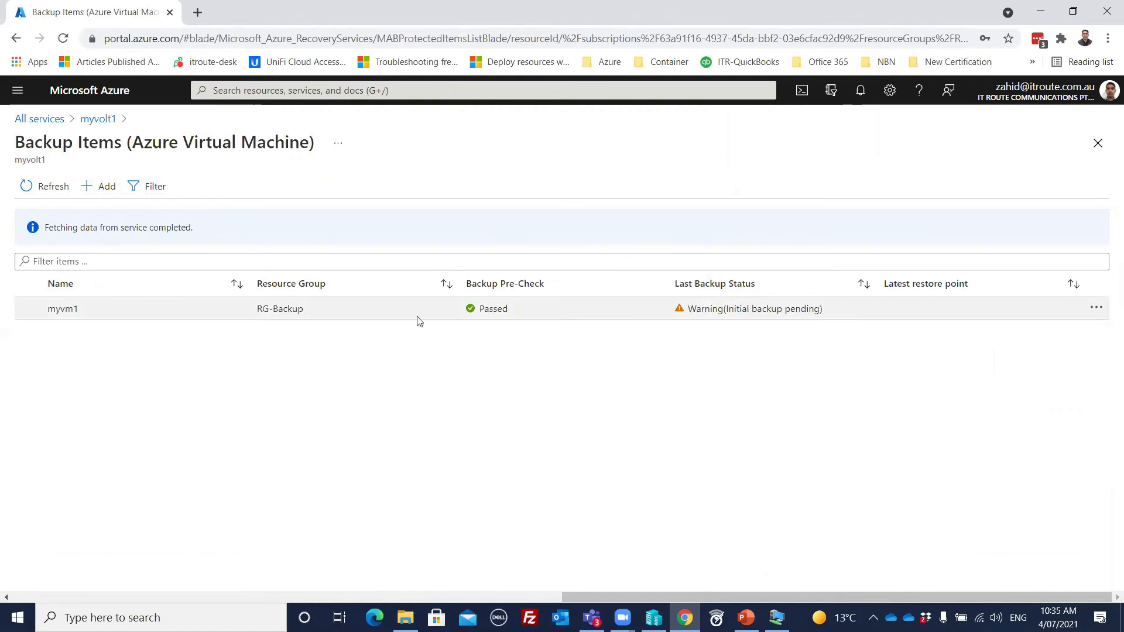
{"action": "left_click", "coordinate": [1096, 308]}
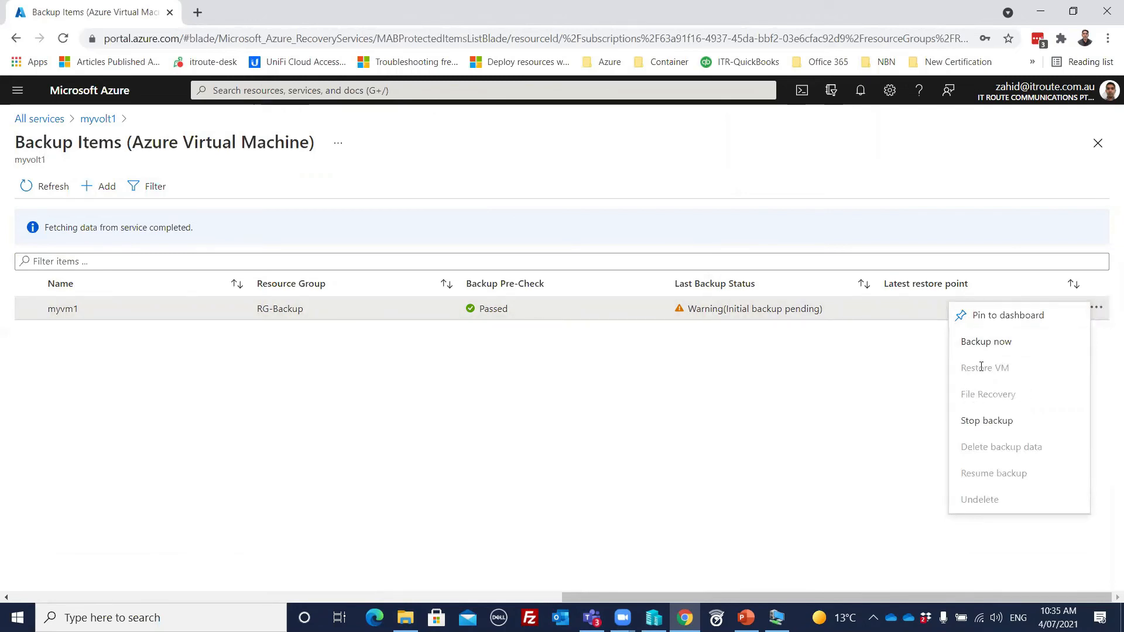
{"action": "left_click", "coordinate": [987, 340]}
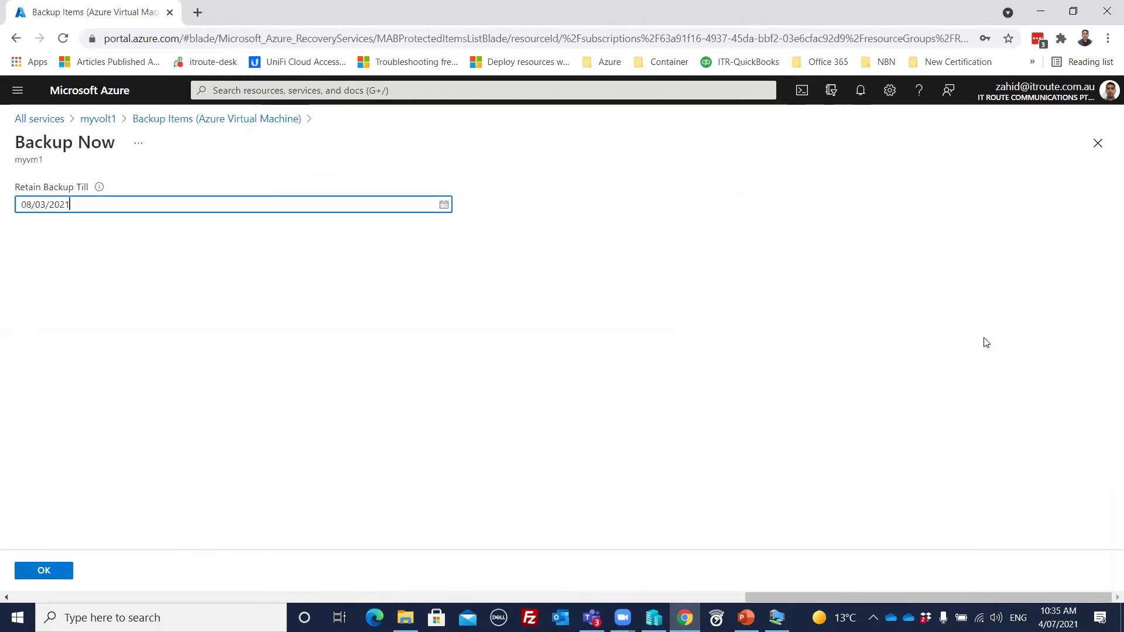
{"action": "left_click", "coordinate": [24, 566]}
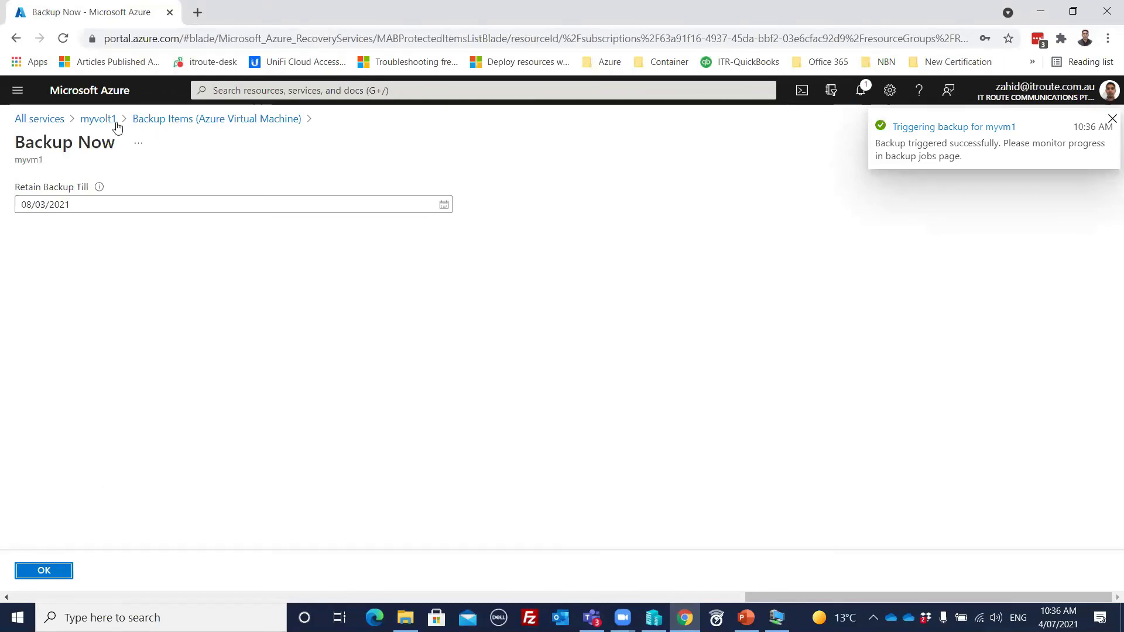
Step: Reopen myvolt1's Azure Virtual Machine backup items and start one more on-demand backup of myvm1, retained till 08/03/2021
{"action": "left_click", "coordinate": [94, 120]}
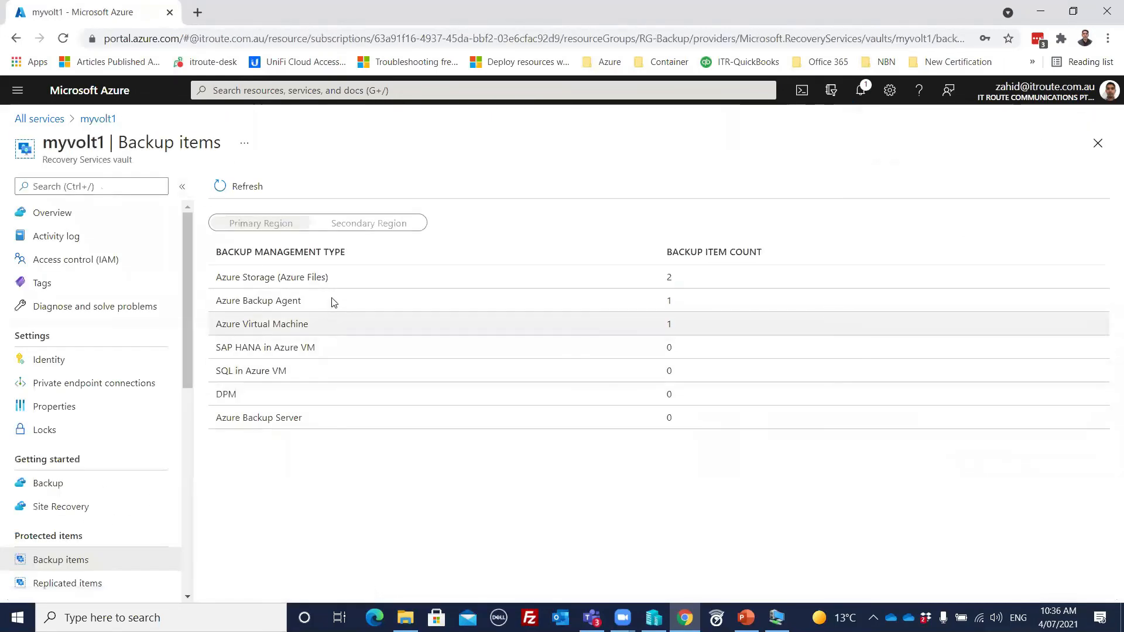
{"action": "left_click", "coordinate": [311, 325]}
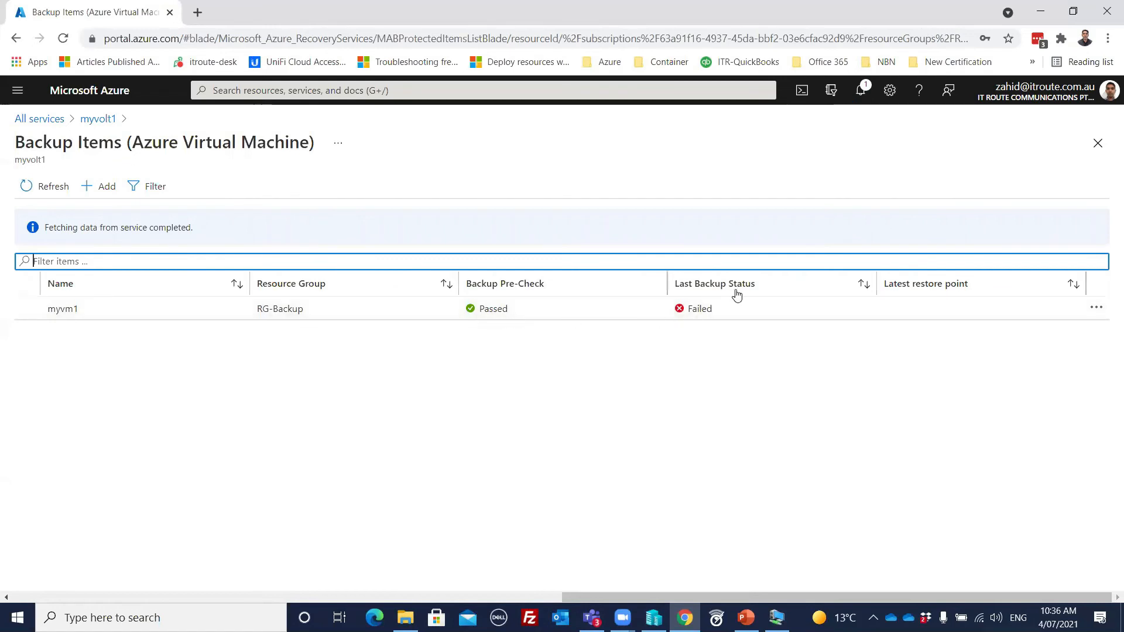
{"action": "left_click", "coordinate": [1097, 308]}
{"action": "left_click", "coordinate": [994, 343]}
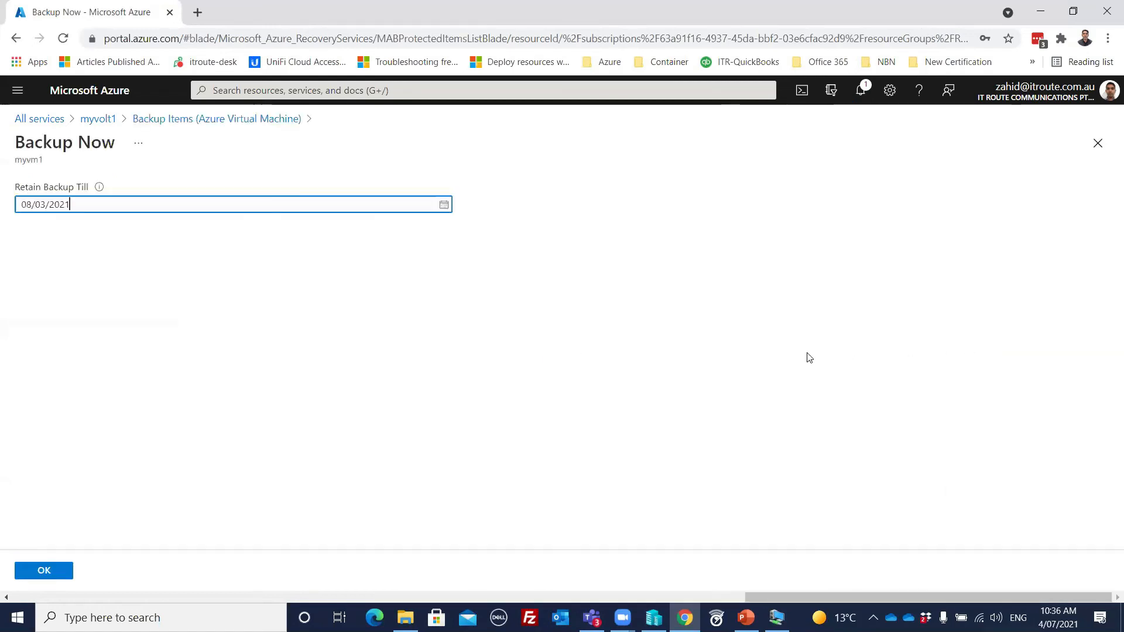
{"action": "left_click", "coordinate": [53, 570]}
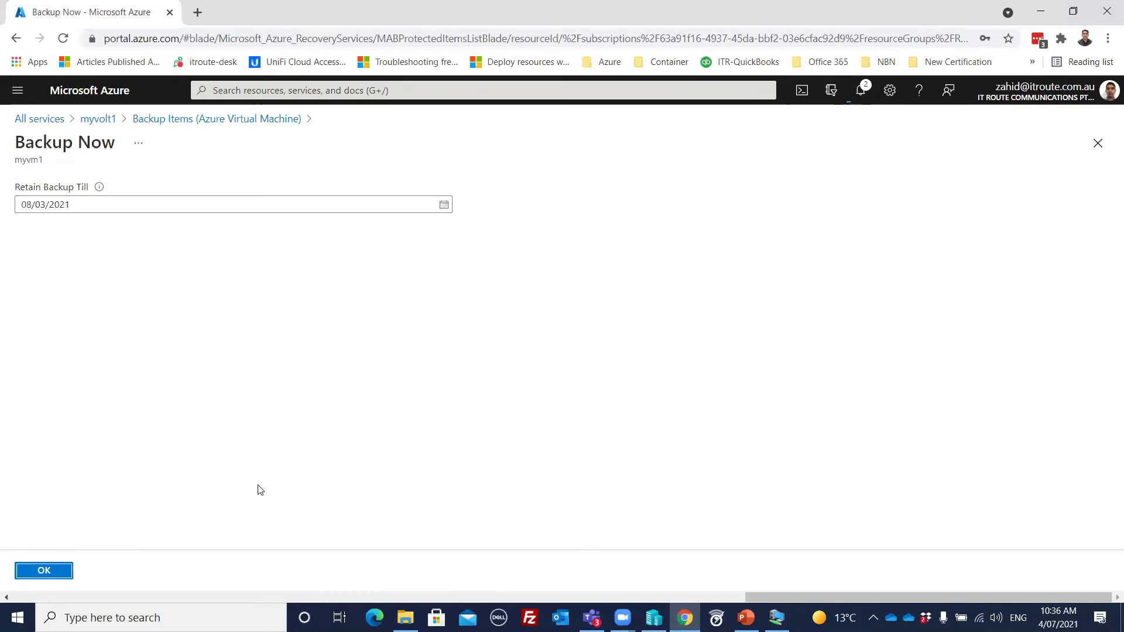
Step: Look over myvolt1's backup items by management type and return to the vault's overview
{"action": "left_click", "coordinate": [98, 120]}
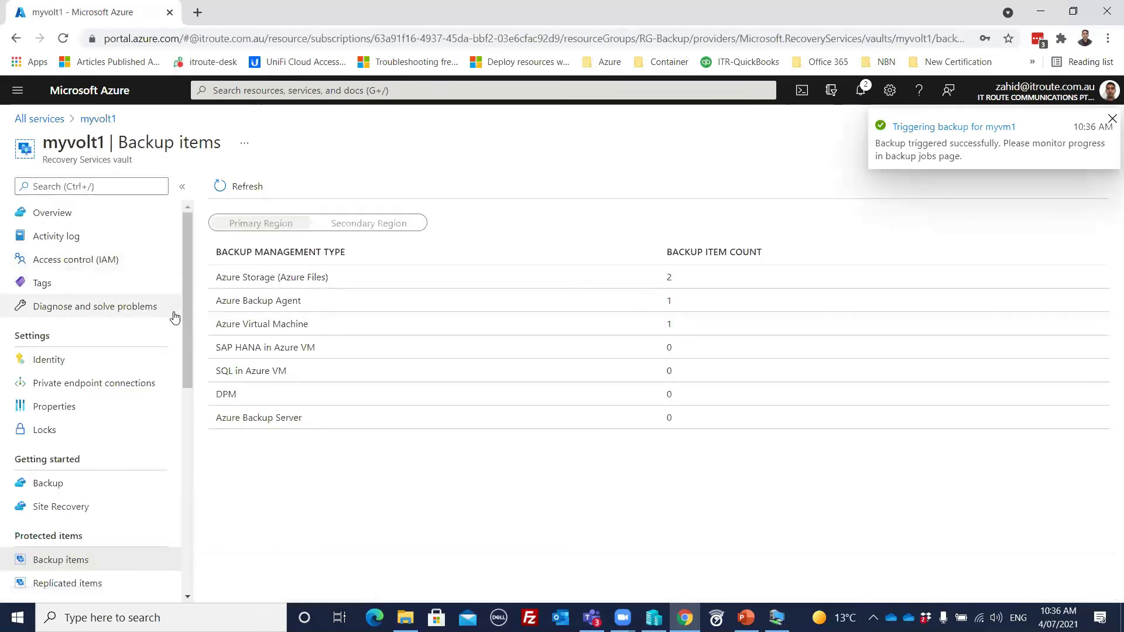
{"action": "left_click", "coordinate": [90, 218]}
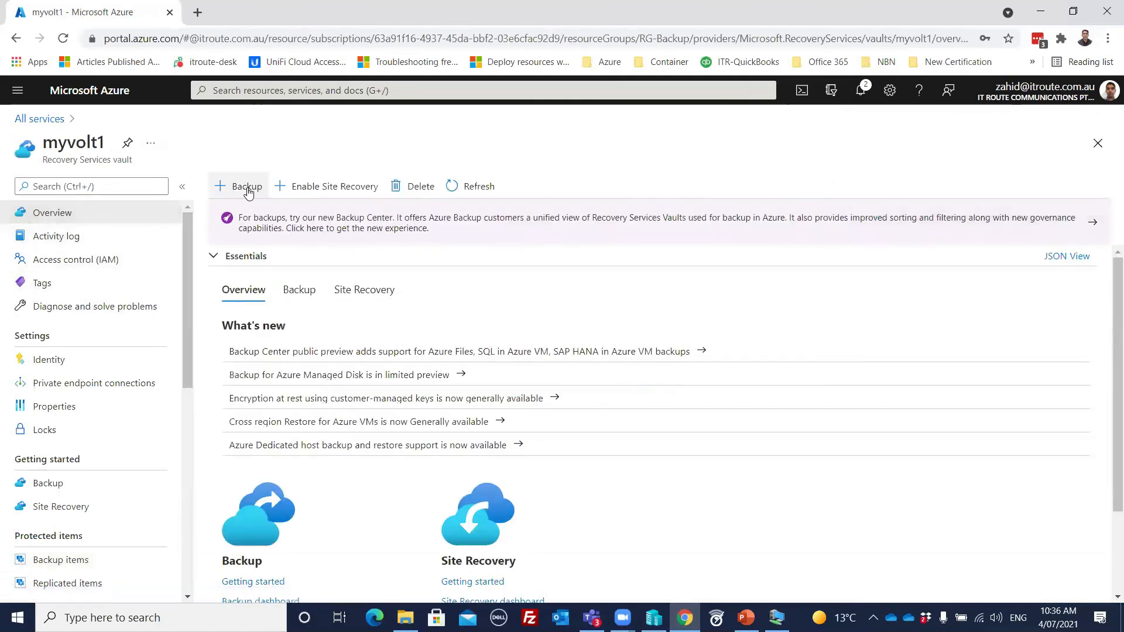
{"action": "left_click_drag", "start_coordinate": [191, 291], "coordinate": [191, 344]}
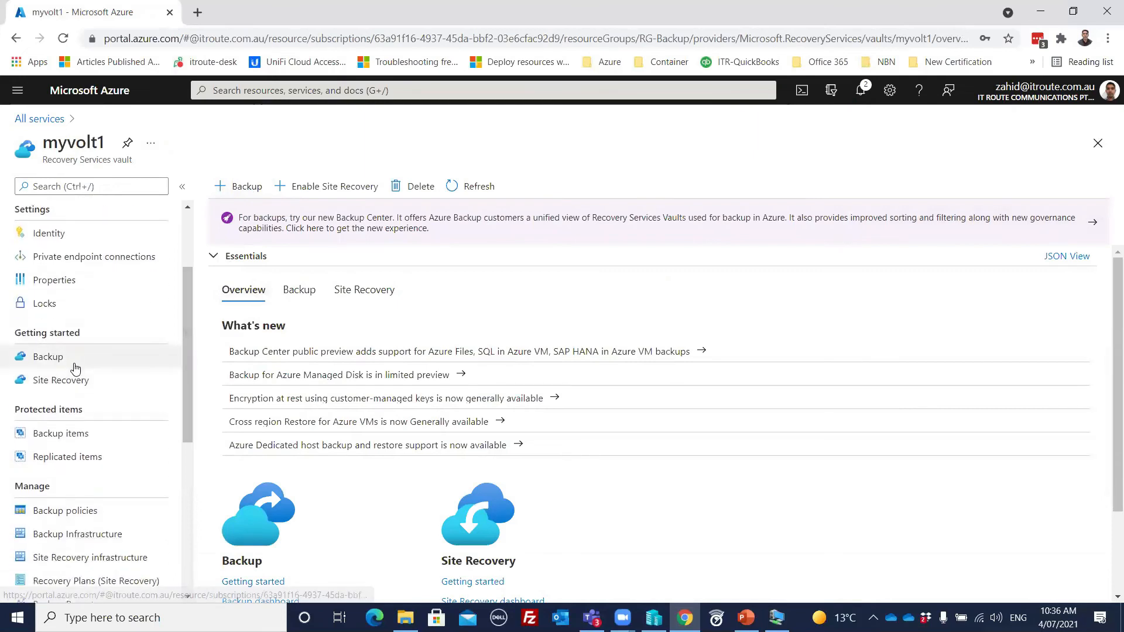
{"action": "left_click", "coordinate": [71, 434]}
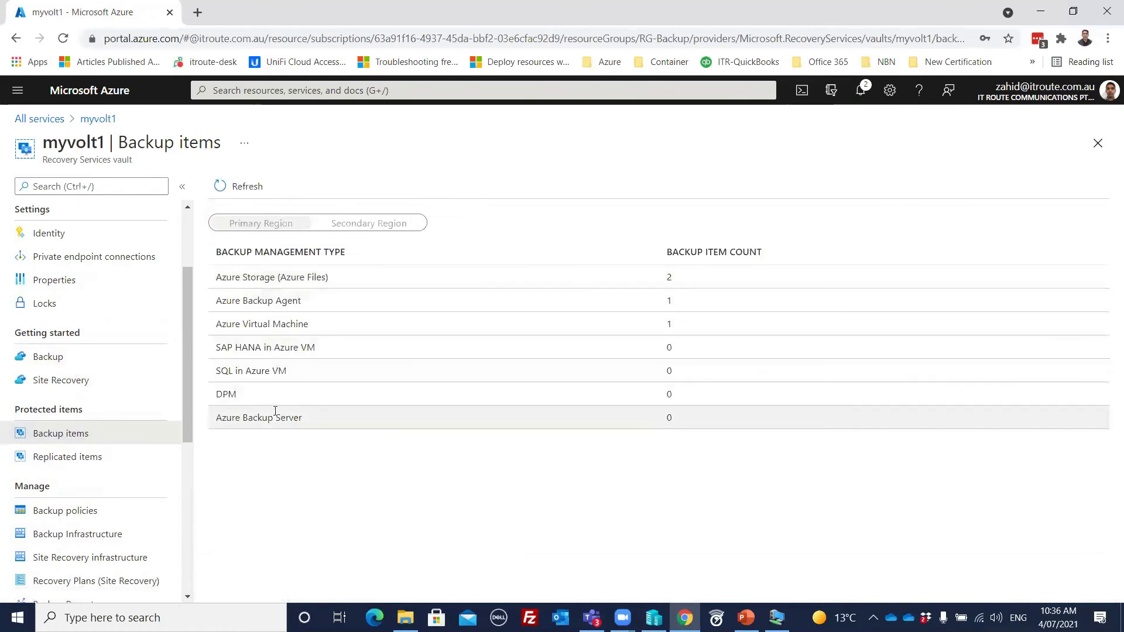
{"action": "left_click_drag", "start_coordinate": [185, 294], "coordinate": [188, 215]}
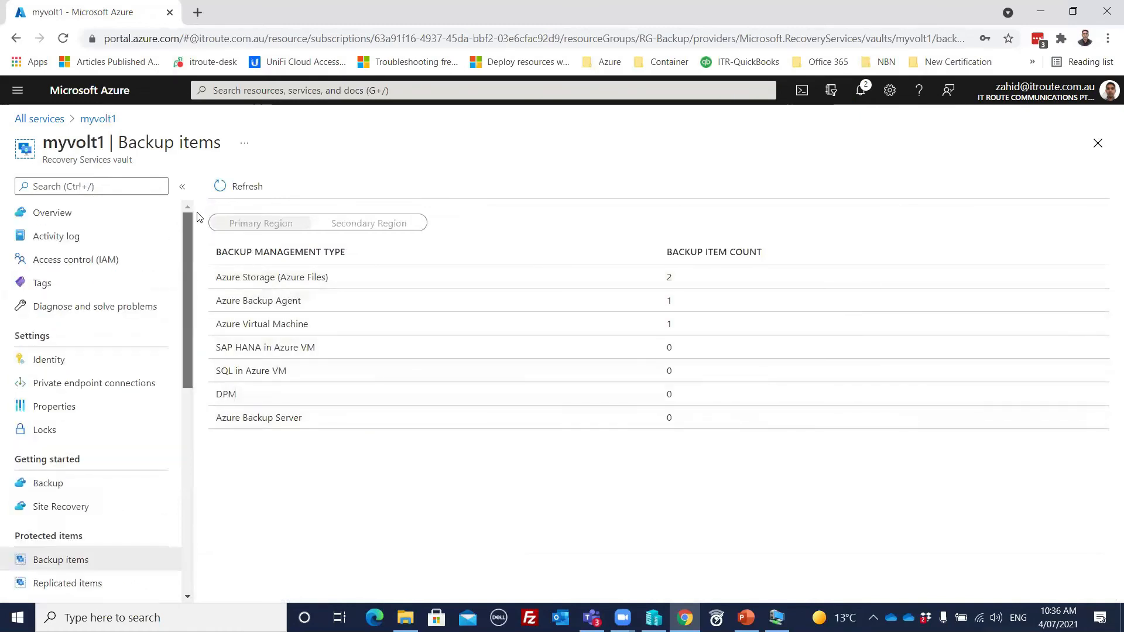
{"action": "left_click", "coordinate": [101, 220]}
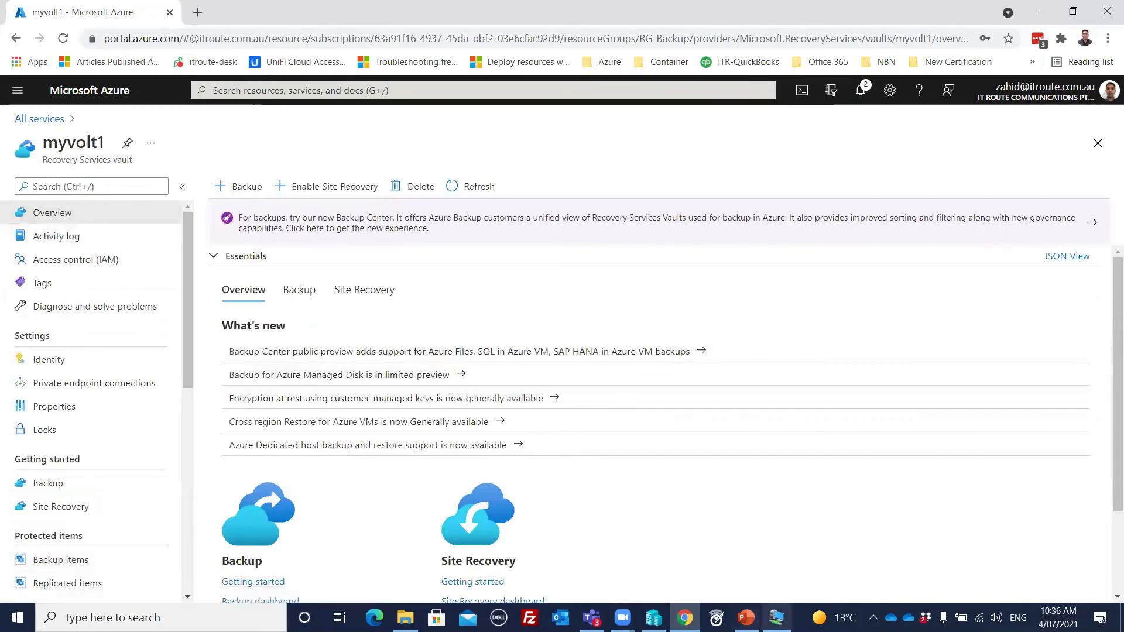
Step: Switch to the WinPC1 virtual machine and unmount recovery volume F:\ to end the current file recovery
{"action": "left_click", "coordinate": [776, 618]}
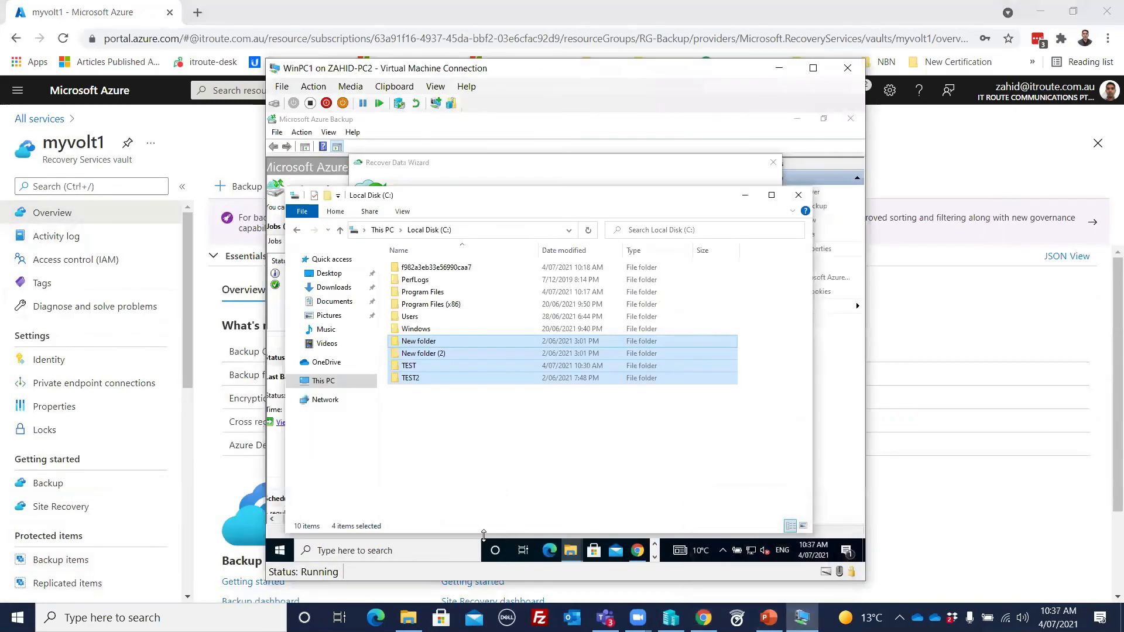
{"action": "left_click", "coordinate": [826, 430]}
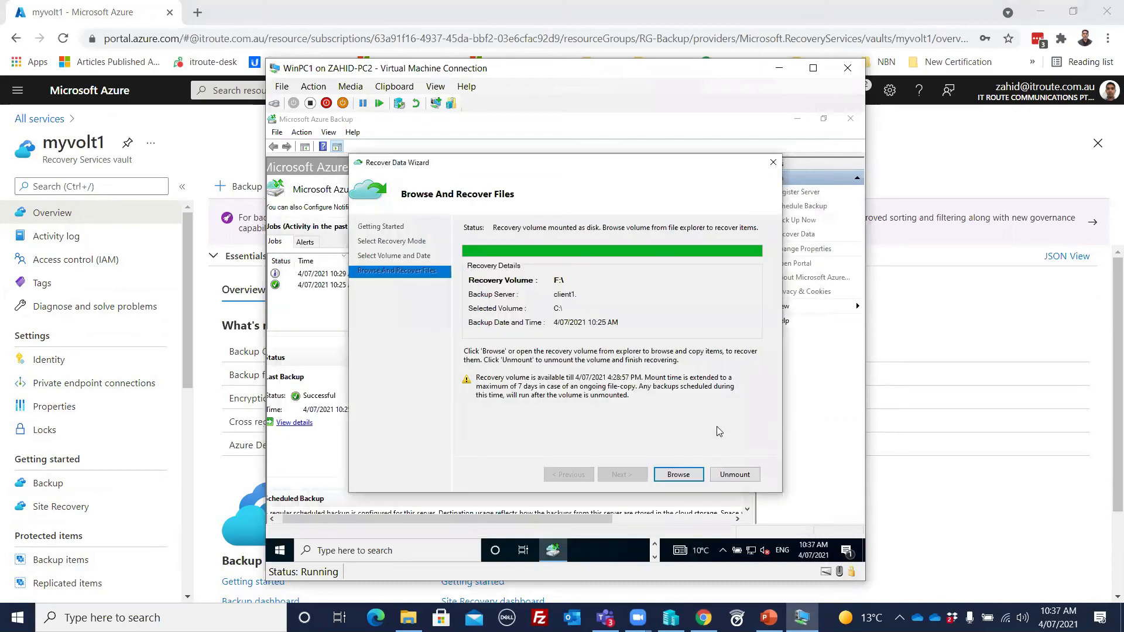
{"action": "left_click", "coordinate": [734, 474]}
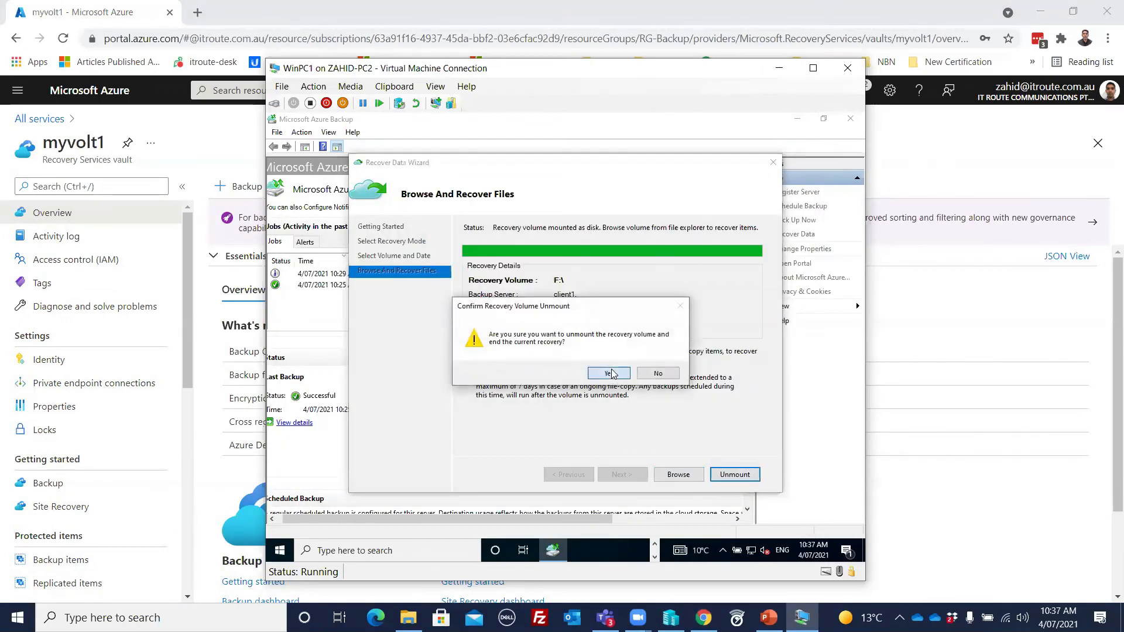
{"action": "left_click", "coordinate": [609, 379]}
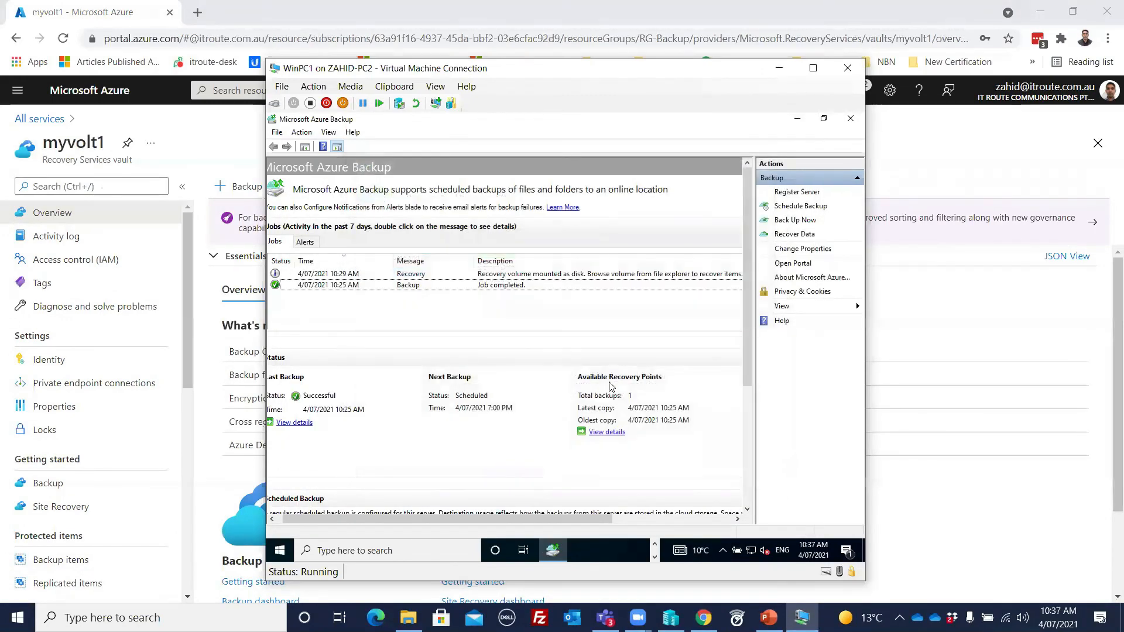
{"action": "left_click", "coordinate": [655, 544]}
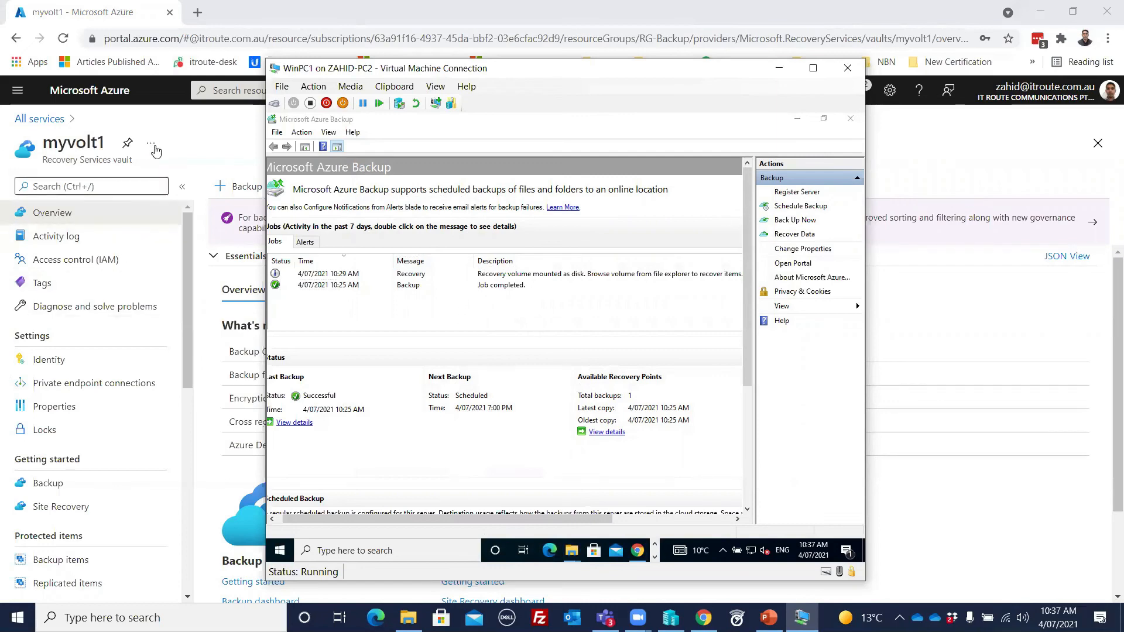
Step: Return to the Azure portal, open Site Recovery for myvolt1 and start enabling replication for Azure virtual machines
{"action": "left_click", "coordinate": [211, 135]}
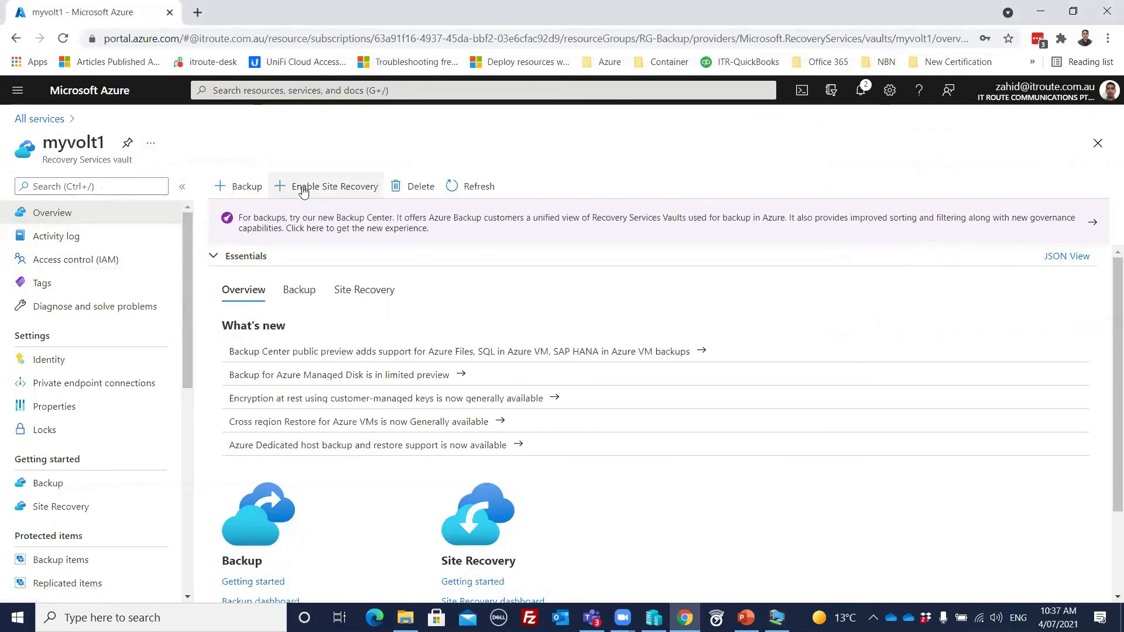
{"action": "left_click", "coordinate": [323, 187]}
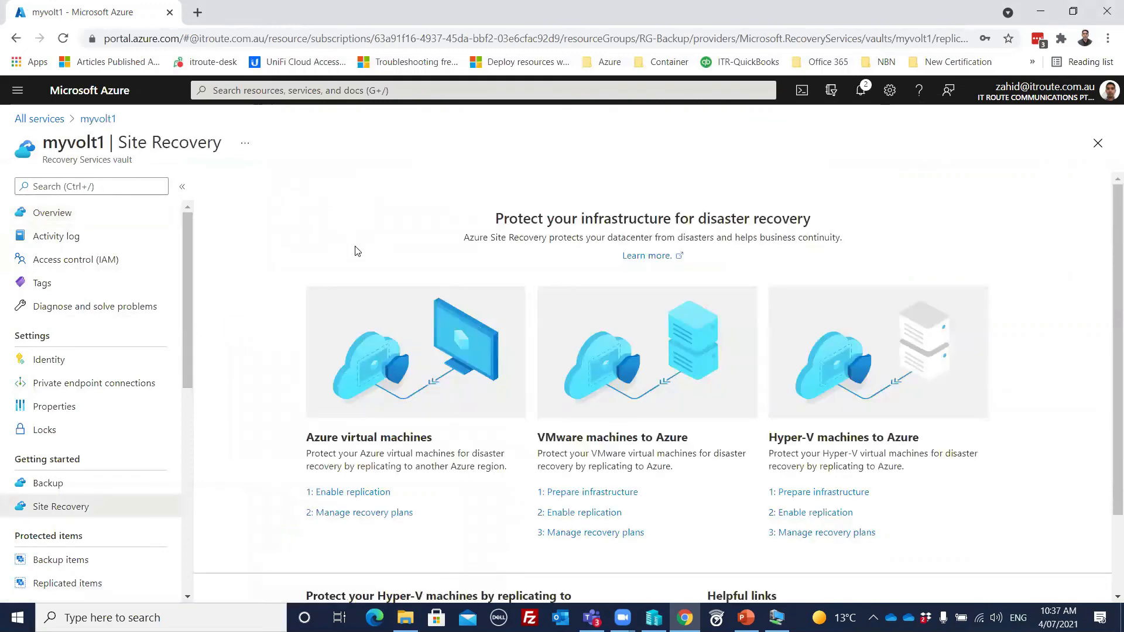
{"action": "scroll", "coordinate": [548, 298], "scroll_direction": "down", "scroll_amount": 1}
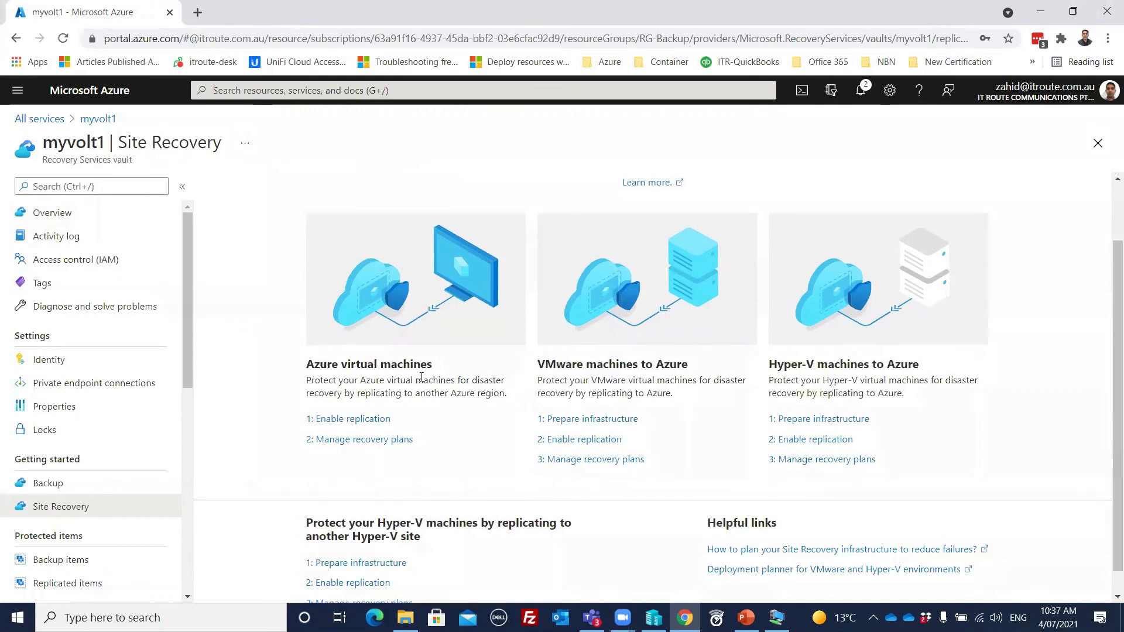
{"action": "scroll", "coordinate": [421, 378], "scroll_direction": "down", "scroll_amount": 1}
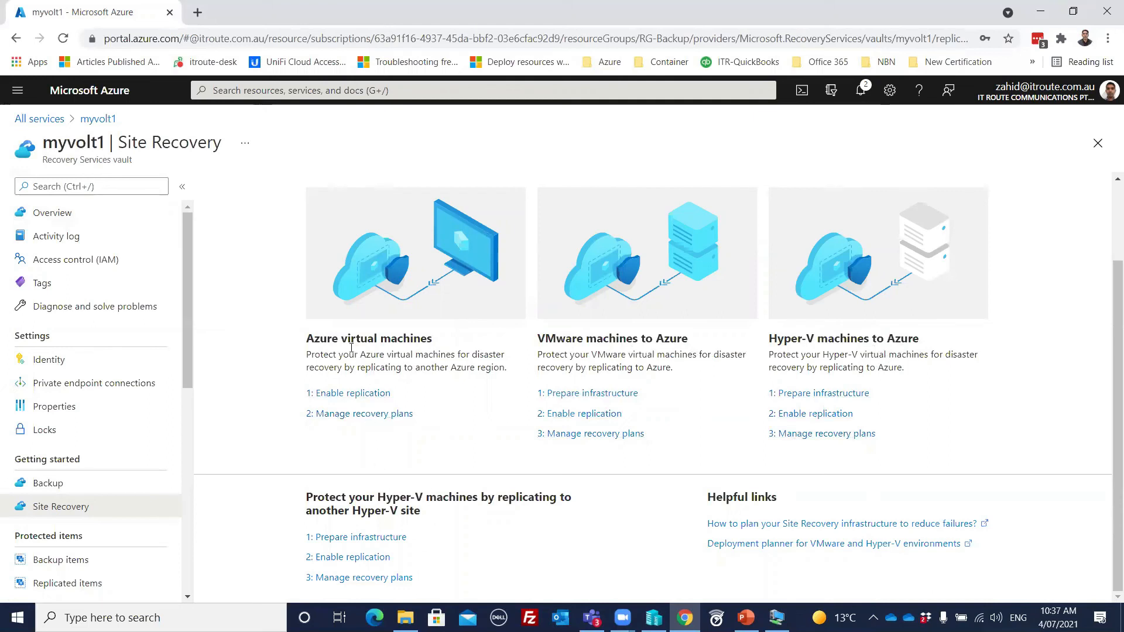
{"action": "left_click", "coordinate": [367, 398]}
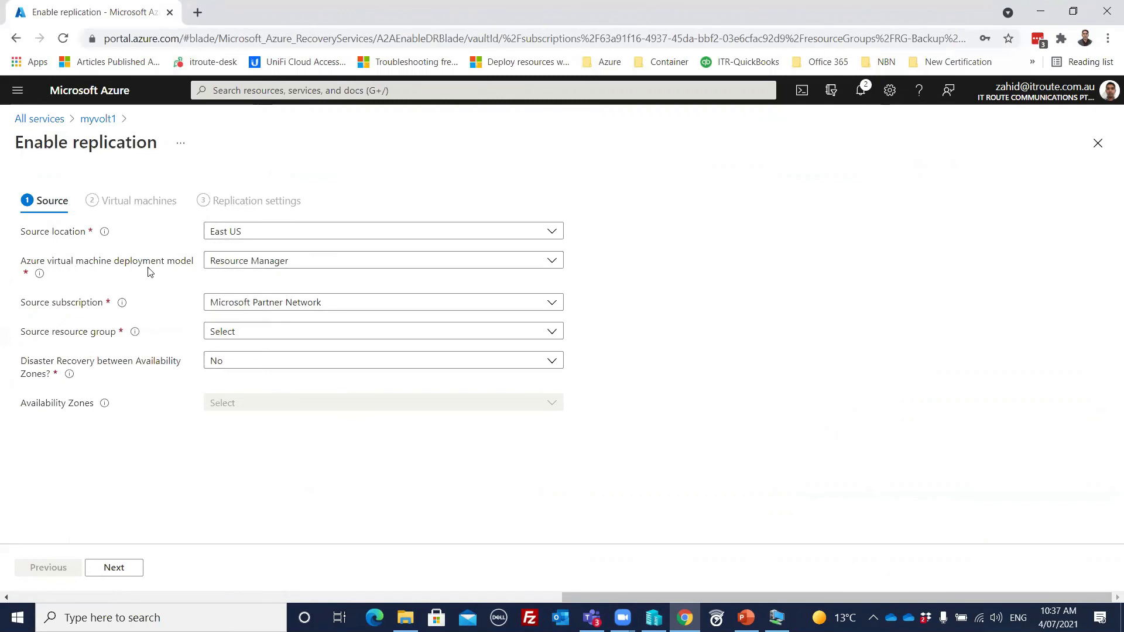
Step: Set the source resource group to RG-Backup, keeping the Resource Manager model and no disaster recovery between availability zones, and proceed to virtual machines
{"action": "left_click", "coordinate": [301, 265]}
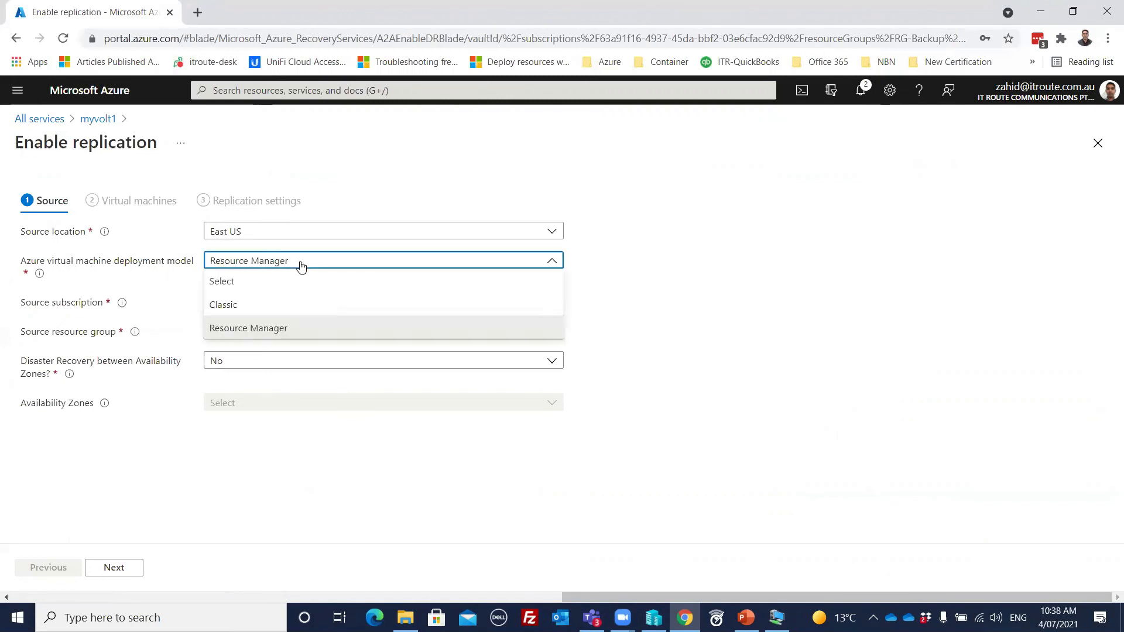
{"action": "left_click", "coordinate": [300, 265]}
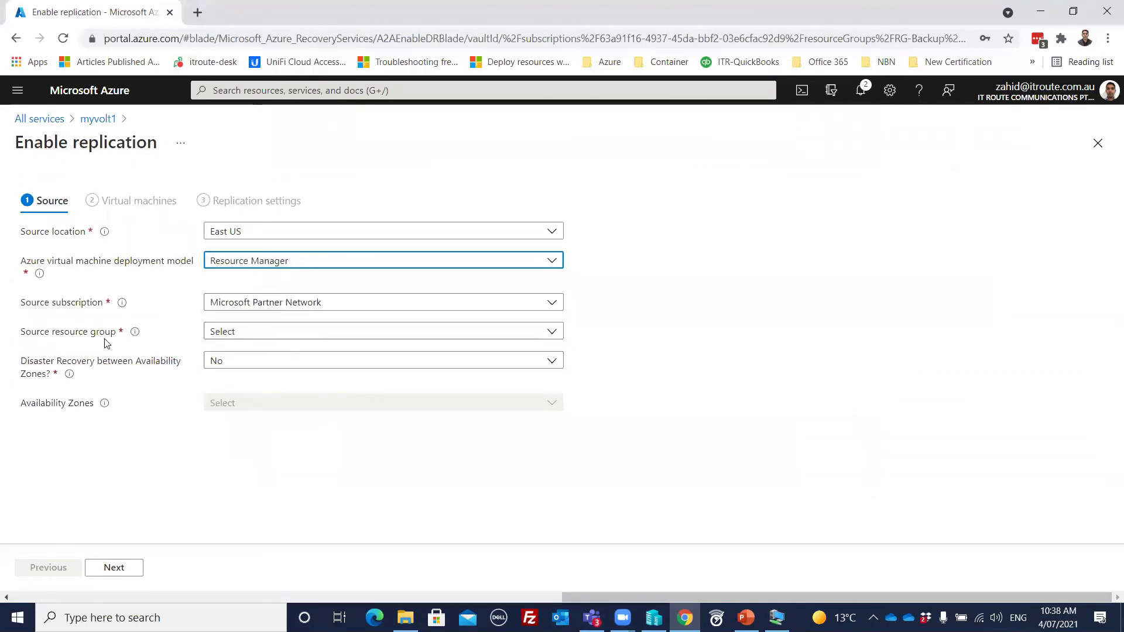
{"action": "left_click", "coordinate": [276, 332]}
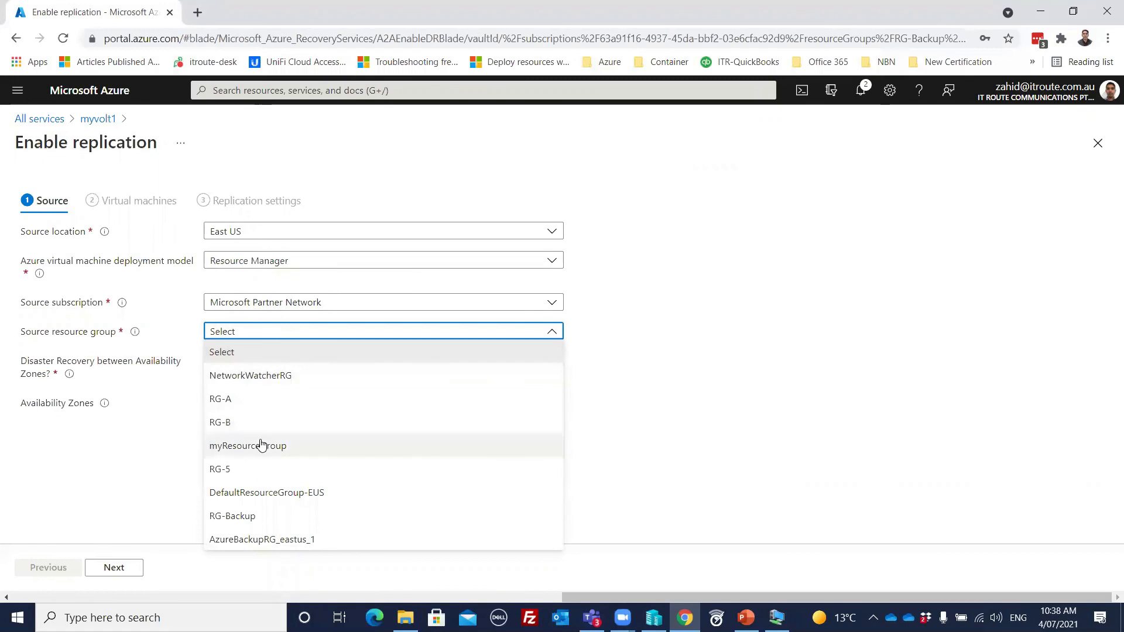
{"action": "left_click", "coordinate": [264, 516]}
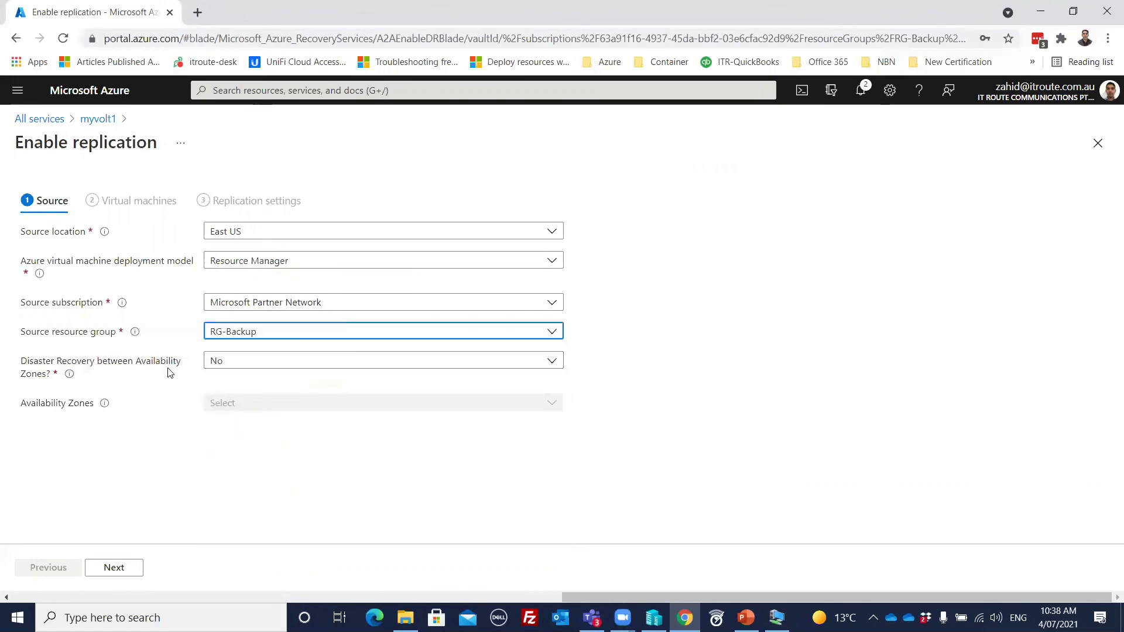
{"action": "left_click", "coordinate": [266, 367]}
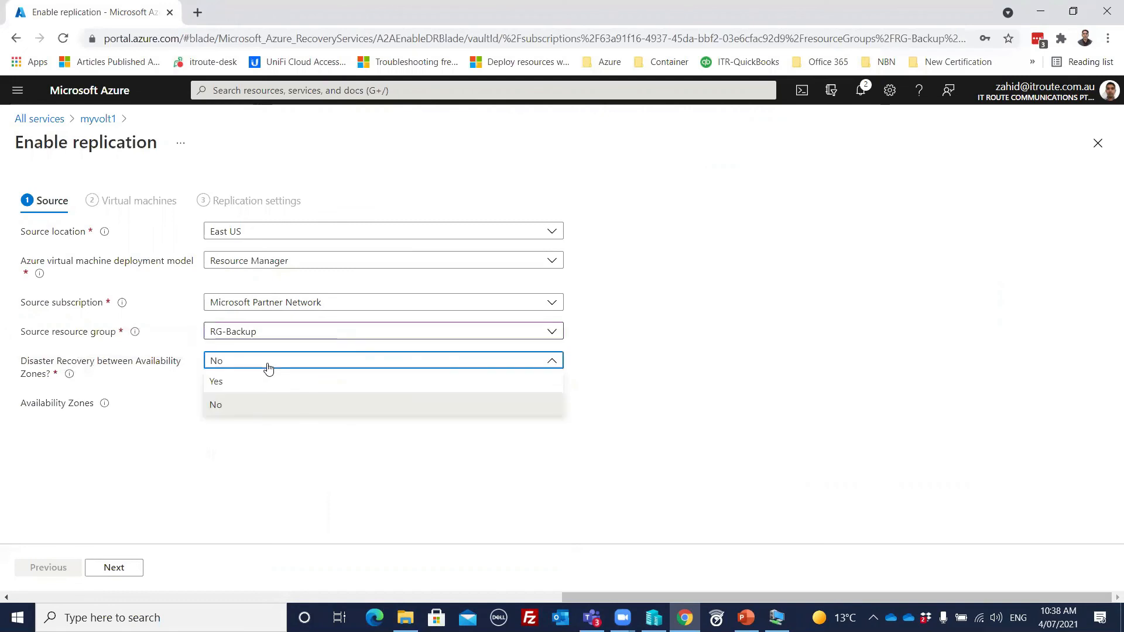
{"action": "left_click", "coordinate": [267, 367]}
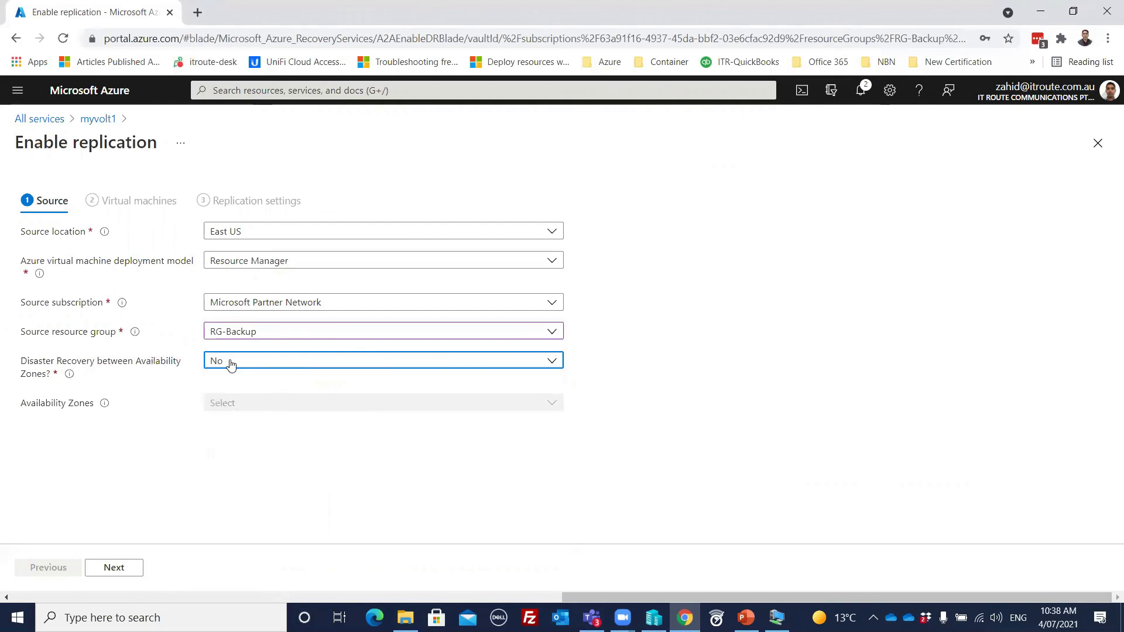
{"action": "left_click", "coordinate": [115, 569]}
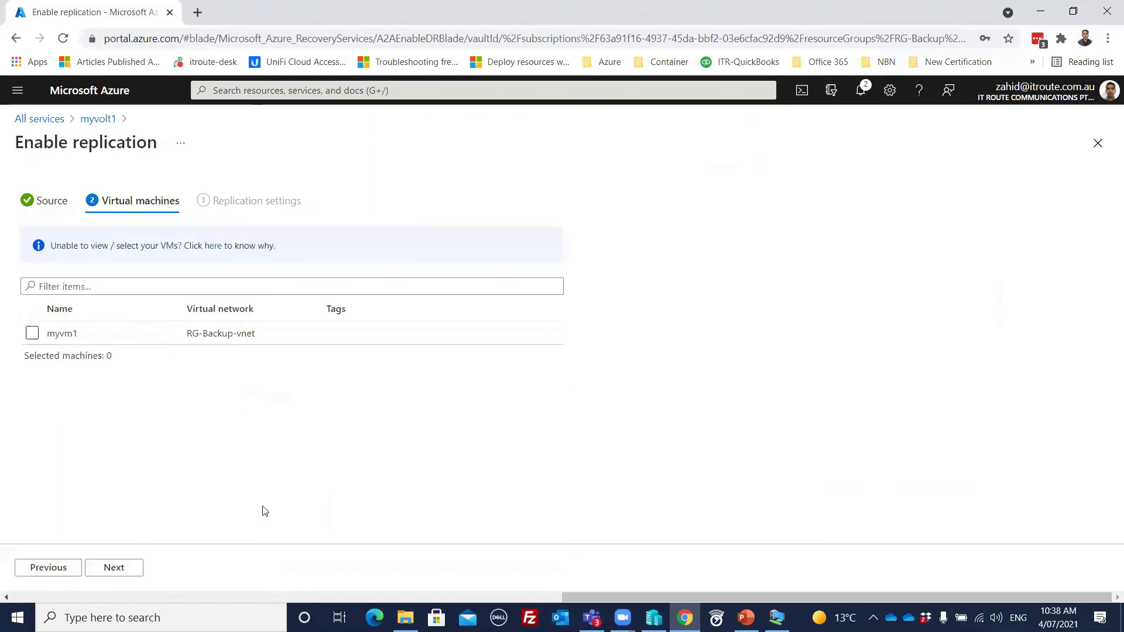
Step: Select myvm1 for replication and keep West US as the target location in the replication settings
{"action": "left_click", "coordinate": [32, 334]}
{"action": "left_click", "coordinate": [128, 574]}
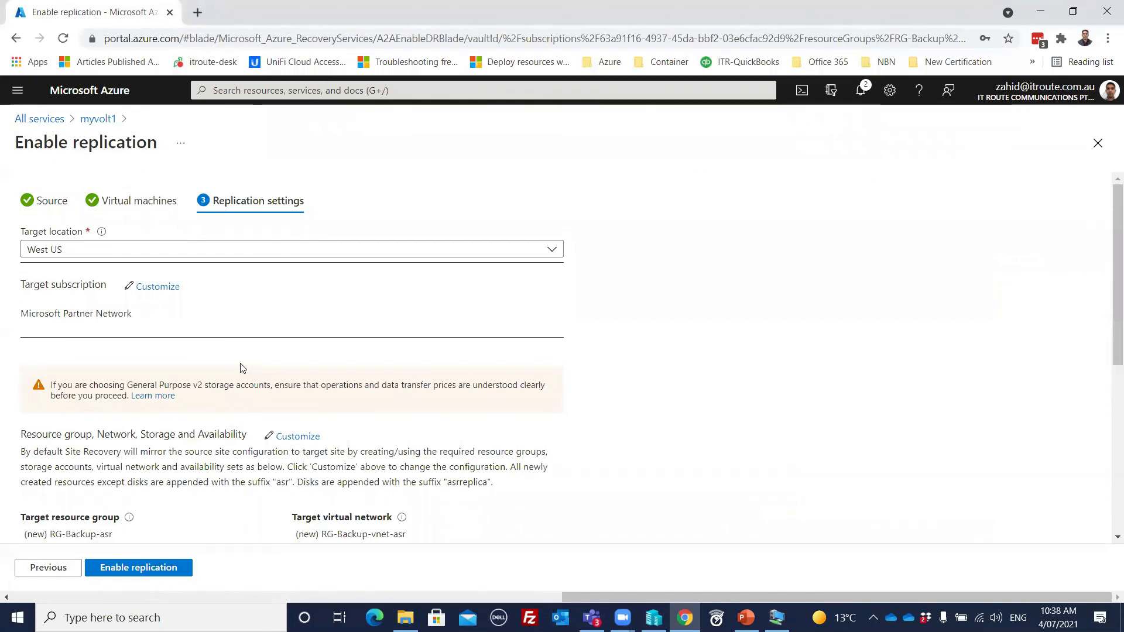
{"action": "left_click", "coordinate": [104, 256]}
{"action": "left_click", "coordinate": [103, 256]}
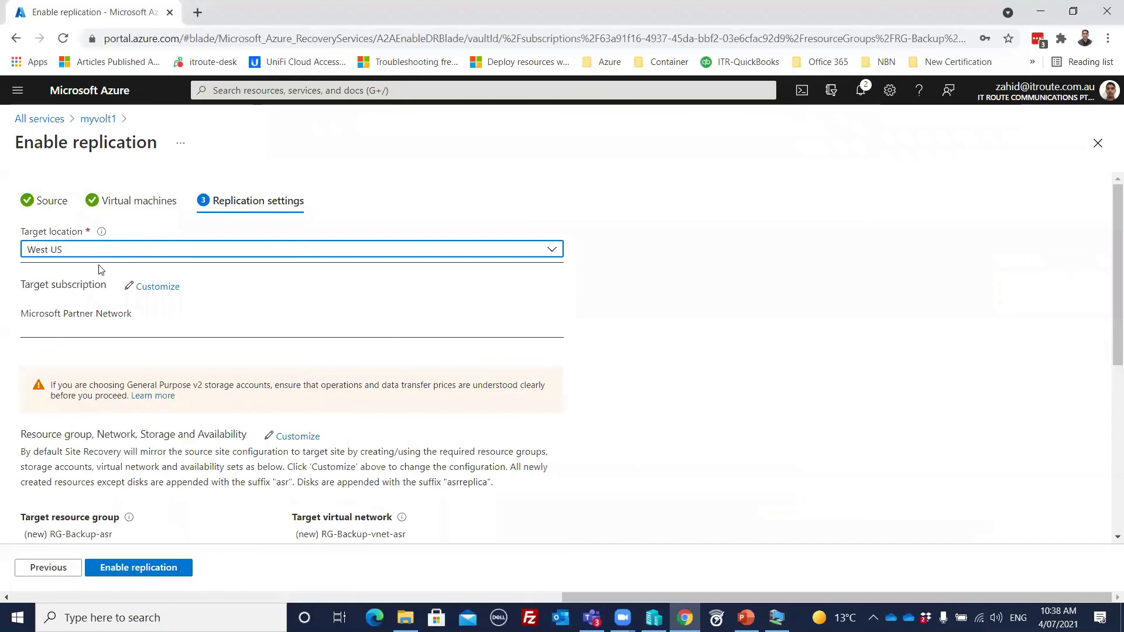
Step: Review the target resource group, network, storage and replication policy settings, and enable replication with the defaults
{"action": "scroll", "coordinate": [369, 479], "scroll_direction": "down", "scroll_amount": 6}
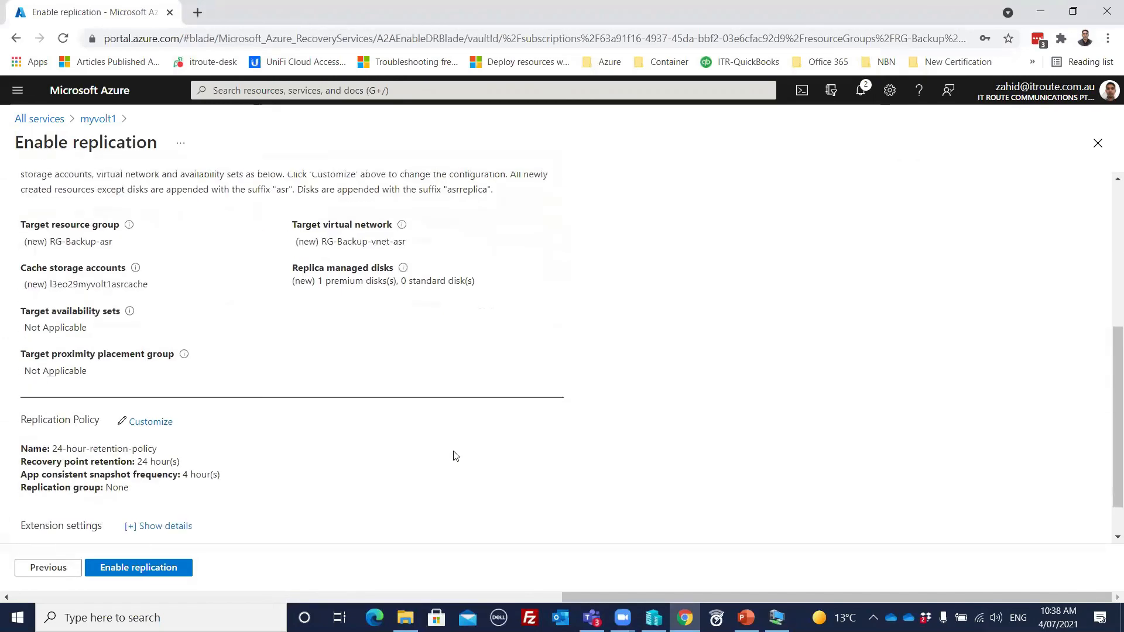
{"action": "scroll", "coordinate": [448, 458], "scroll_direction": "up", "scroll_amount": 3}
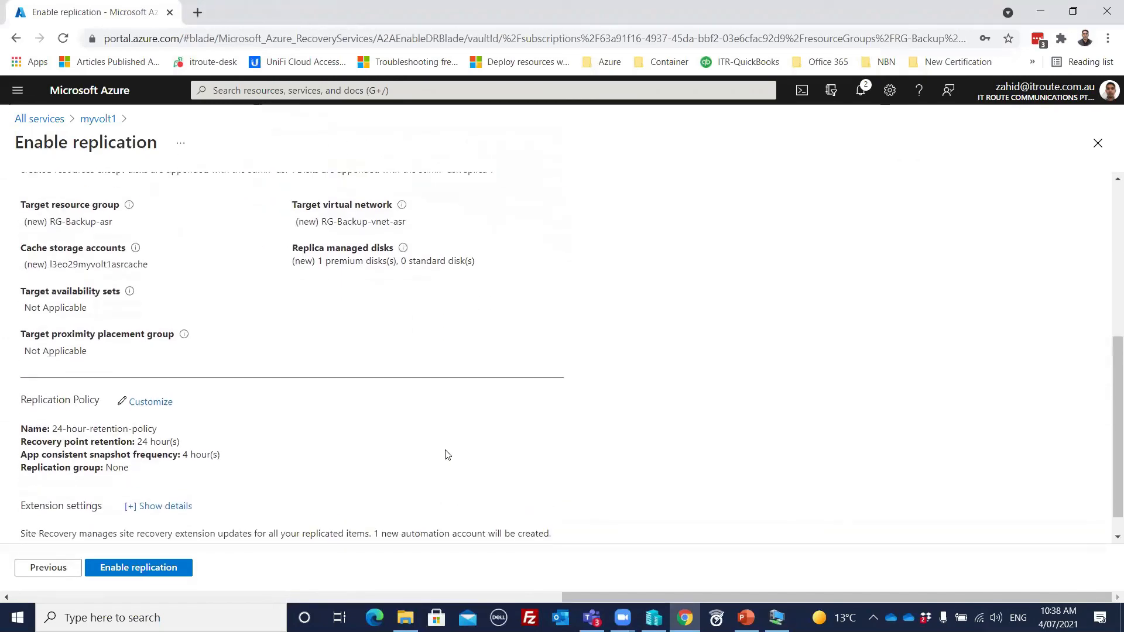
{"action": "scroll", "coordinate": [342, 437], "scroll_direction": "up", "scroll_amount": 1}
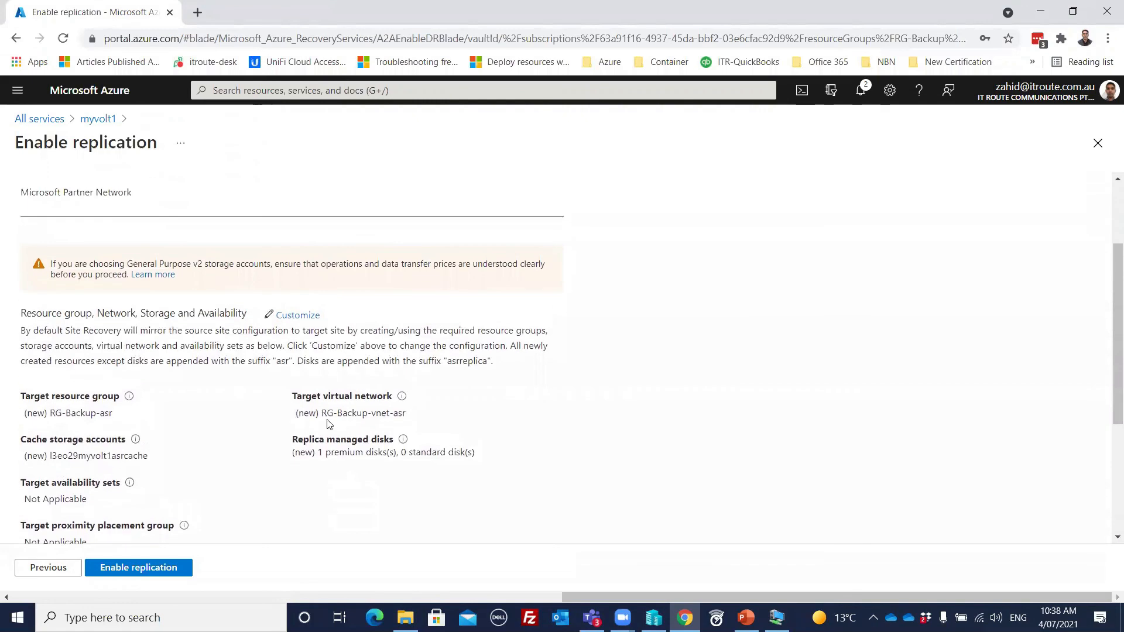
{"action": "scroll", "coordinate": [328, 423], "scroll_direction": "up", "scroll_amount": 2}
{"action": "scroll", "coordinate": [325, 420], "scroll_direction": "down", "scroll_amount": 2}
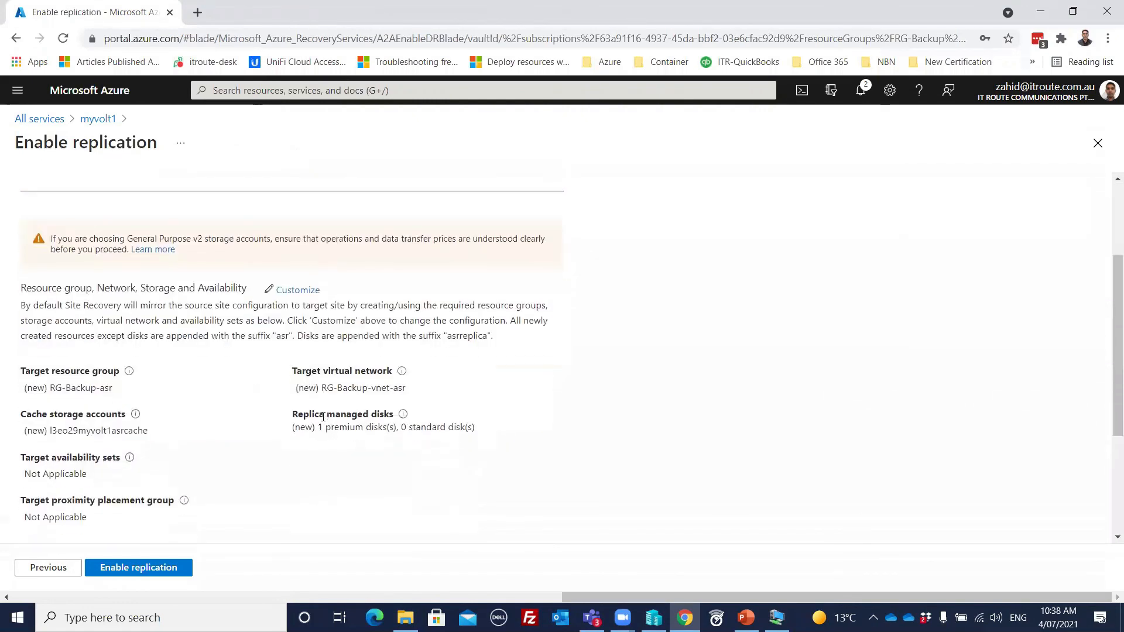
{"action": "left_click", "coordinate": [147, 573]}
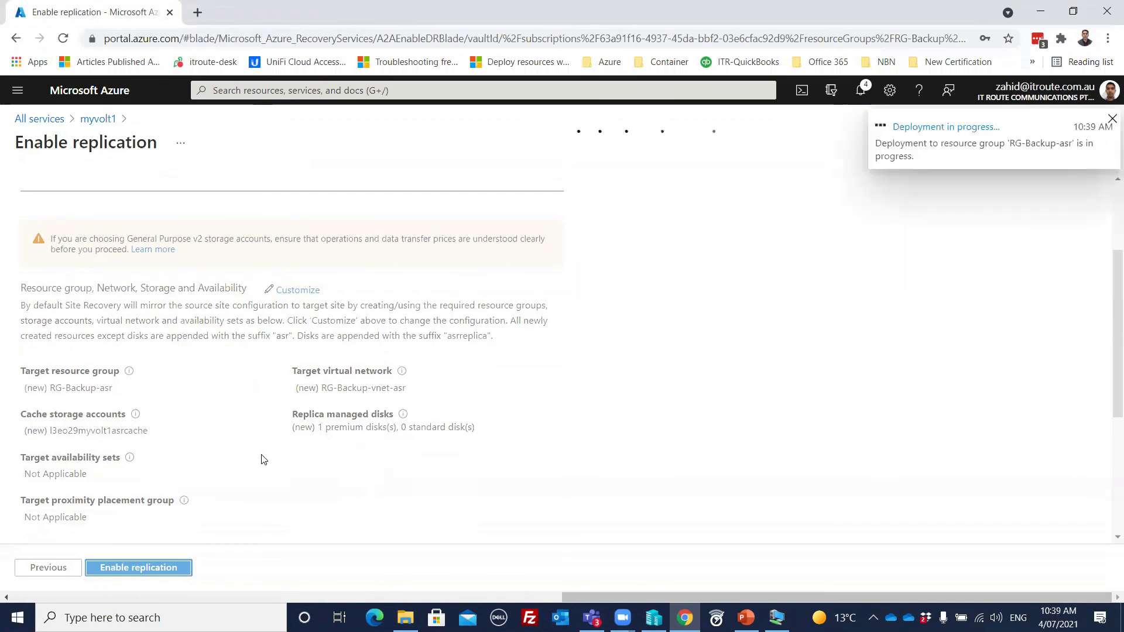
Step: Check myvolt1's Backup Infrastructure and view the backup monitoring and usage summary in the vault's overview
{"action": "left_click", "coordinate": [98, 121]}
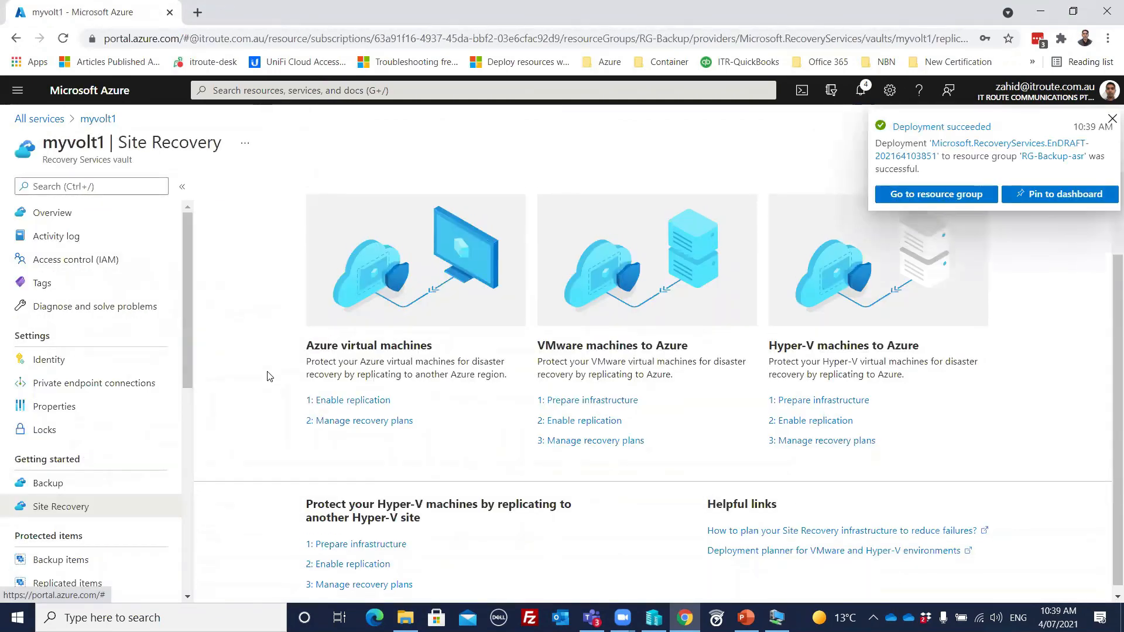
{"action": "left_click_drag", "start_coordinate": [197, 330], "coordinate": [186, 453]}
{"action": "left_click", "coordinate": [101, 445]}
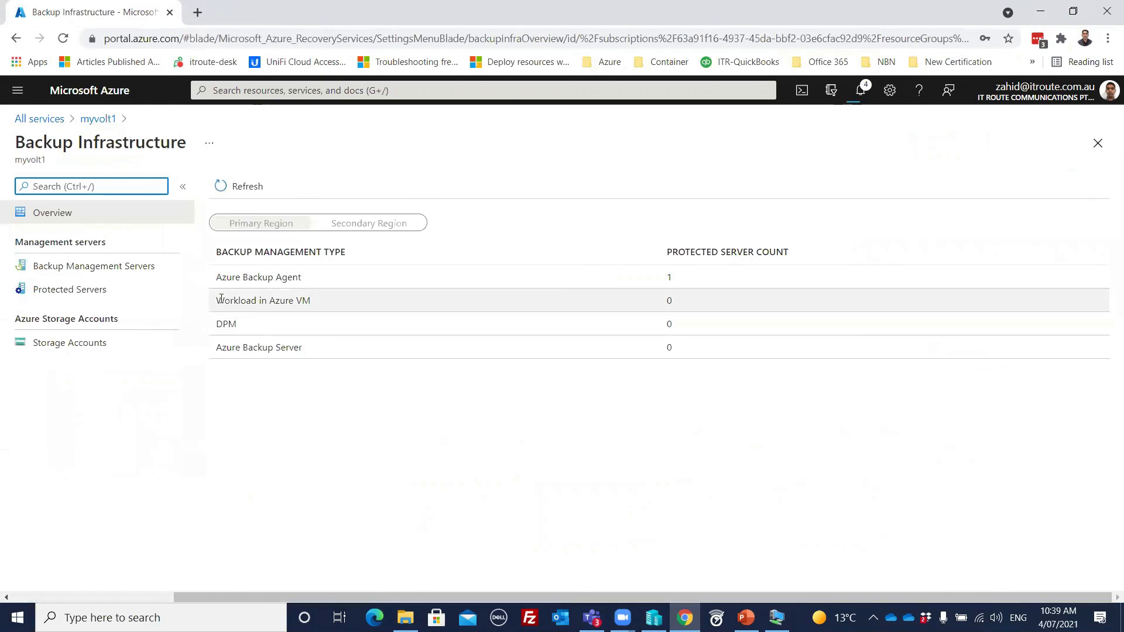
{"action": "left_click", "coordinate": [99, 118]}
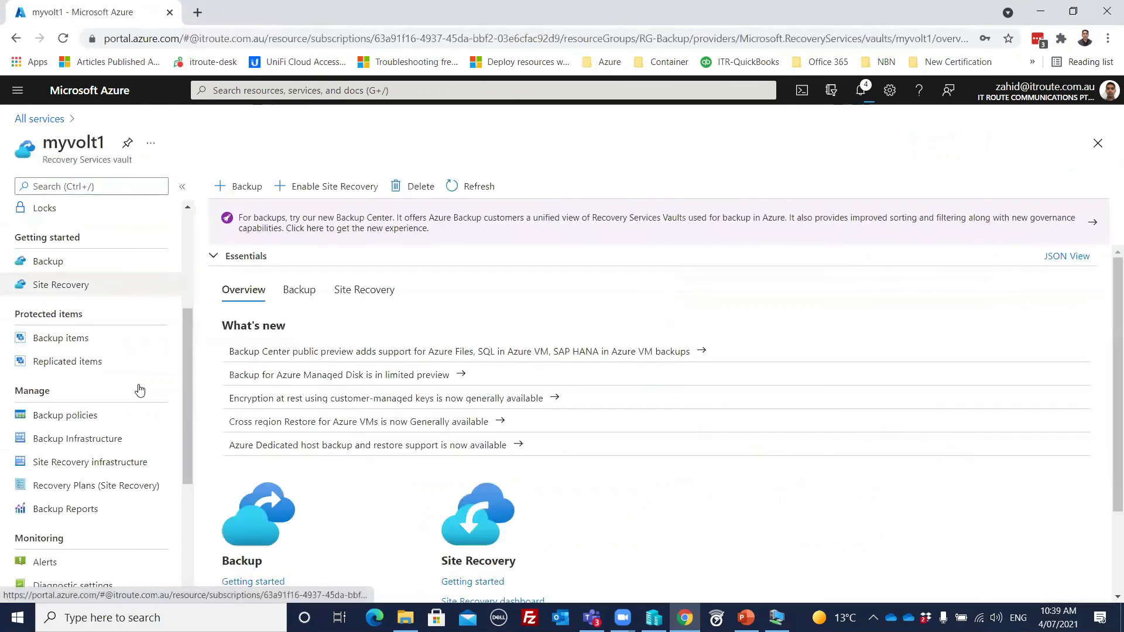
{"action": "left_click_drag", "start_coordinate": [184, 380], "coordinate": [190, 520]}
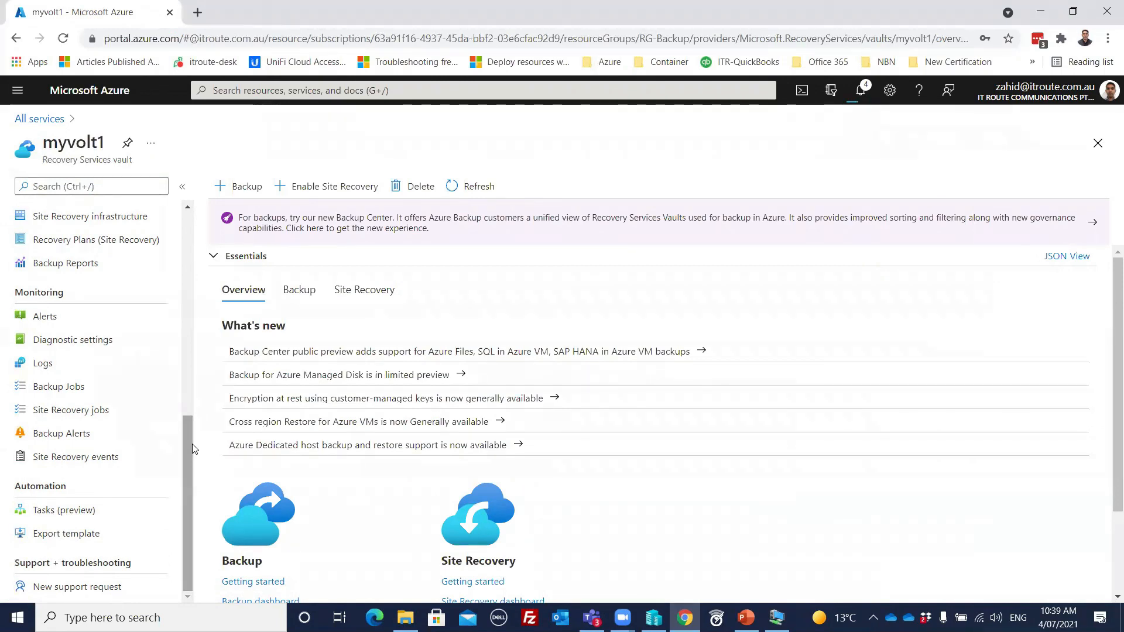
{"action": "left_click", "coordinate": [301, 298]}
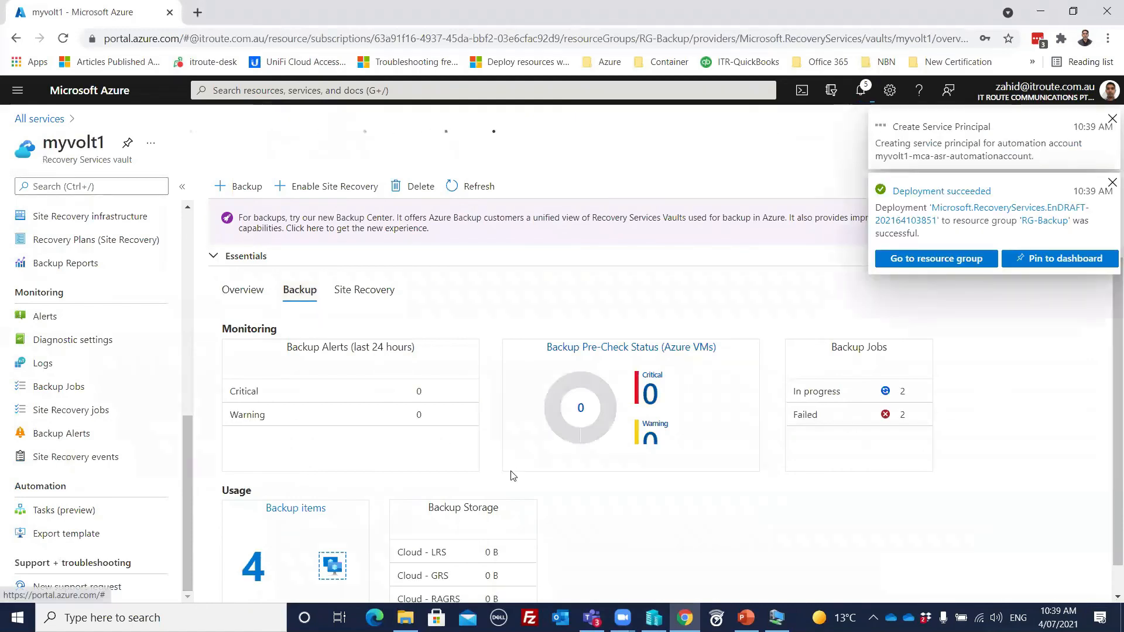
Step: Check myvolt1's backup jobs and storage usage, and view its Site Recovery replication health, failover health and infrastructure summary
{"action": "scroll", "coordinate": [512, 477], "scroll_direction": "down", "scroll_amount": 1}
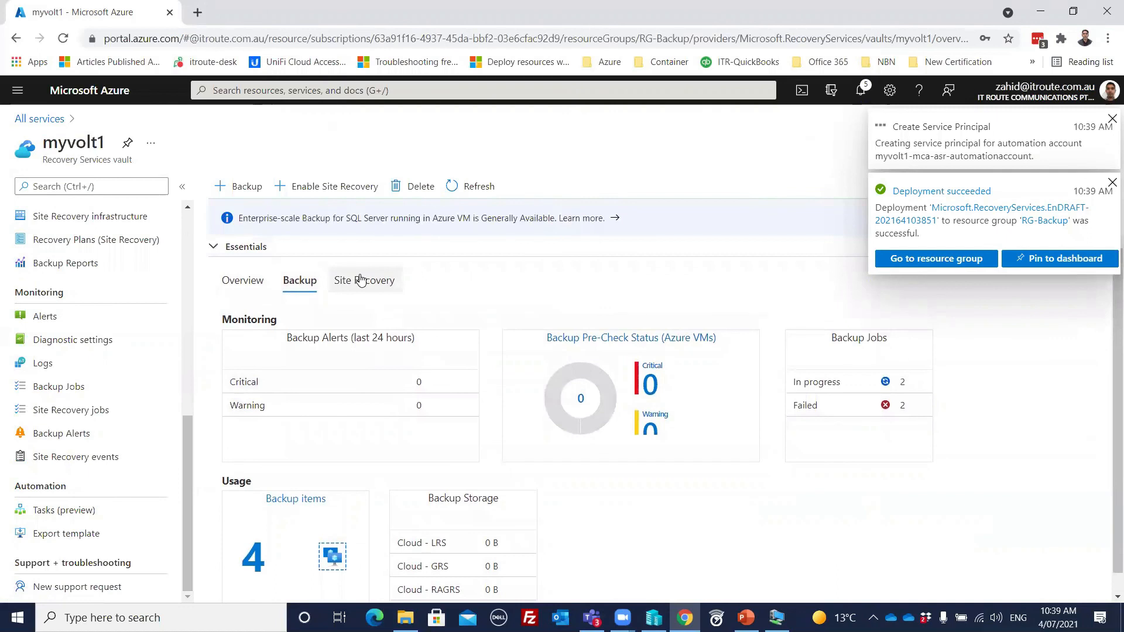
{"action": "scroll", "coordinate": [364, 396], "scroll_direction": "down", "scroll_amount": 1}
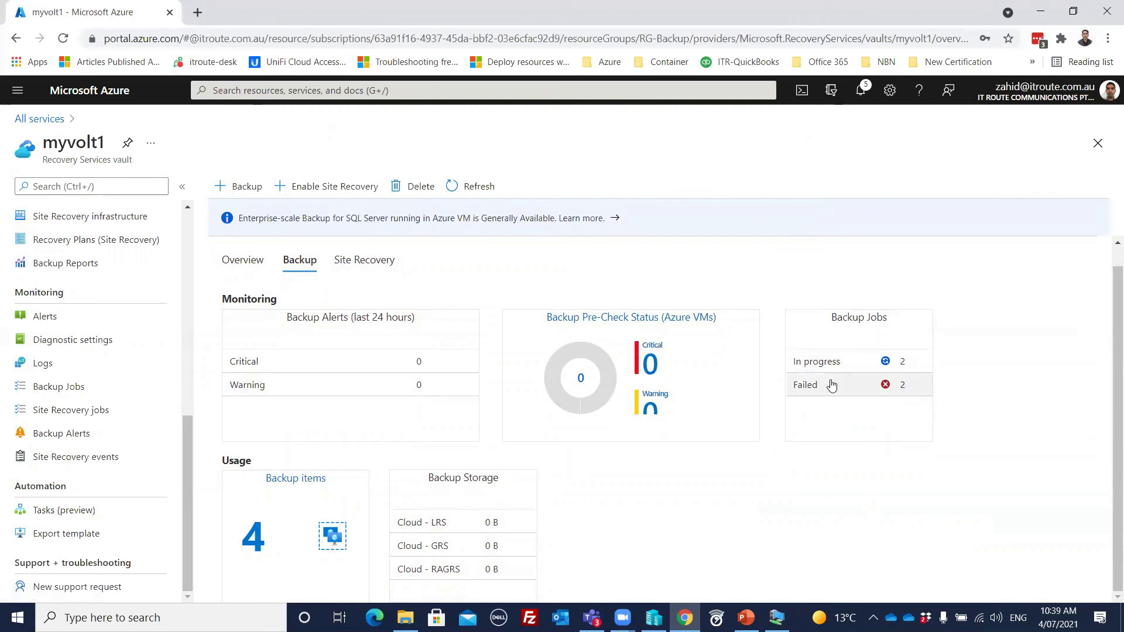
{"action": "left_click", "coordinate": [363, 260]}
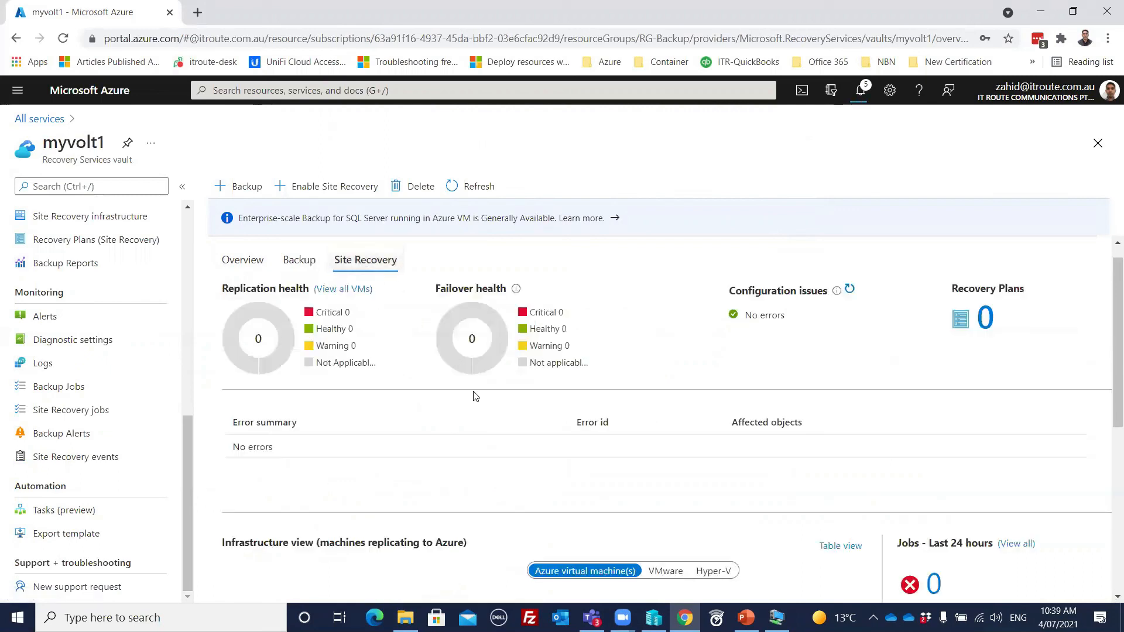
{"action": "scroll", "coordinate": [446, 454], "scroll_direction": "down", "scroll_amount": 6}
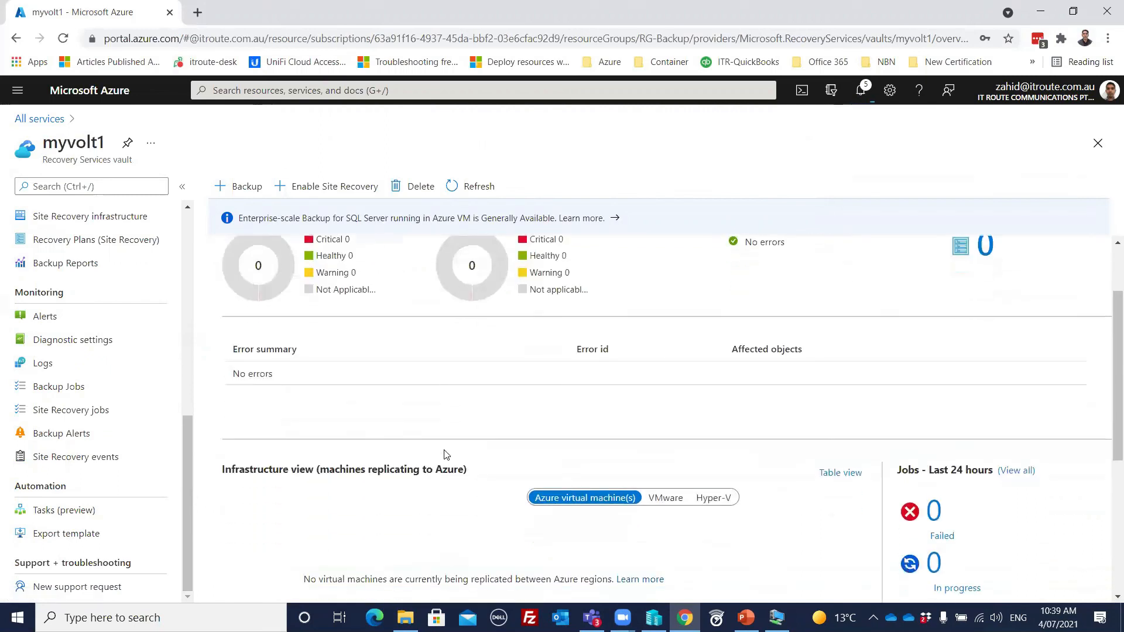
{"action": "scroll", "coordinate": [446, 454], "scroll_direction": "up", "scroll_amount": 6}
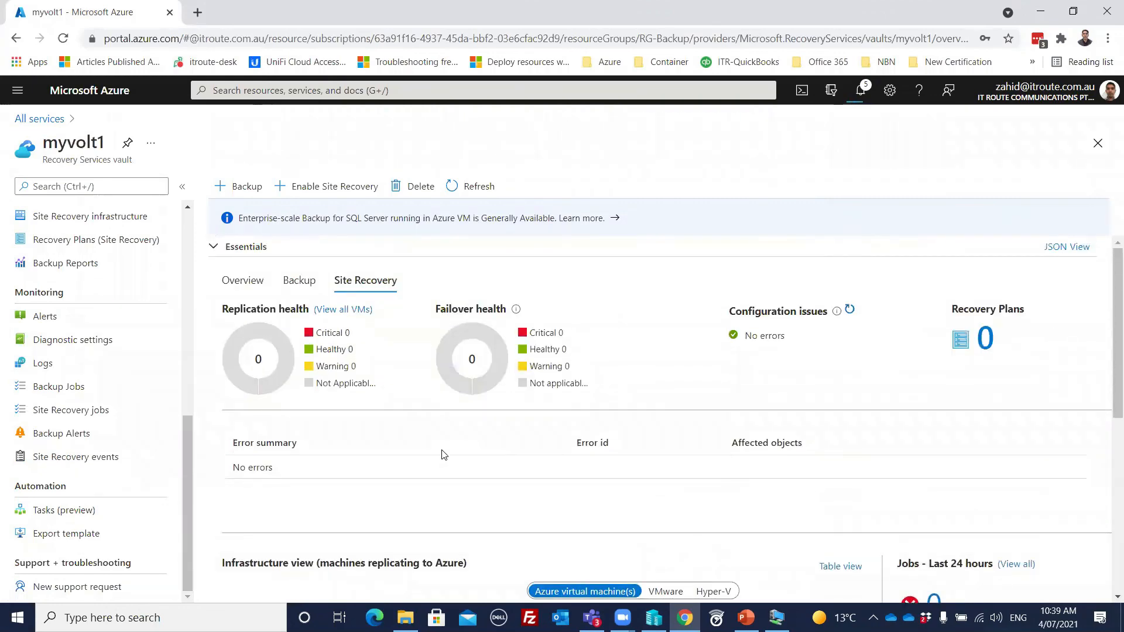
Step: Return to myvolt1's general overview and look through the what's-new list and the Backup and Site Recovery links
{"action": "left_click", "coordinate": [247, 288]}
{"action": "scroll", "coordinate": [492, 428], "scroll_direction": "down", "scroll_amount": 2}
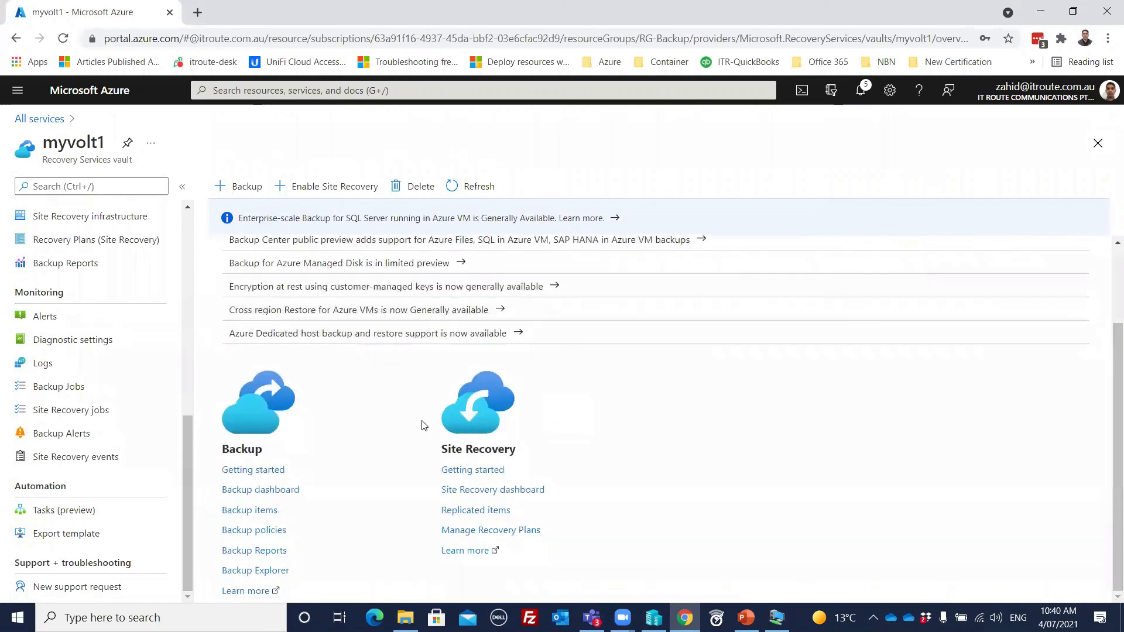
{"action": "scroll", "coordinate": [429, 426], "scroll_direction": "up", "scroll_amount": 2}
{"action": "left_click_drag", "start_coordinate": [189, 452], "coordinate": [218, 227]}
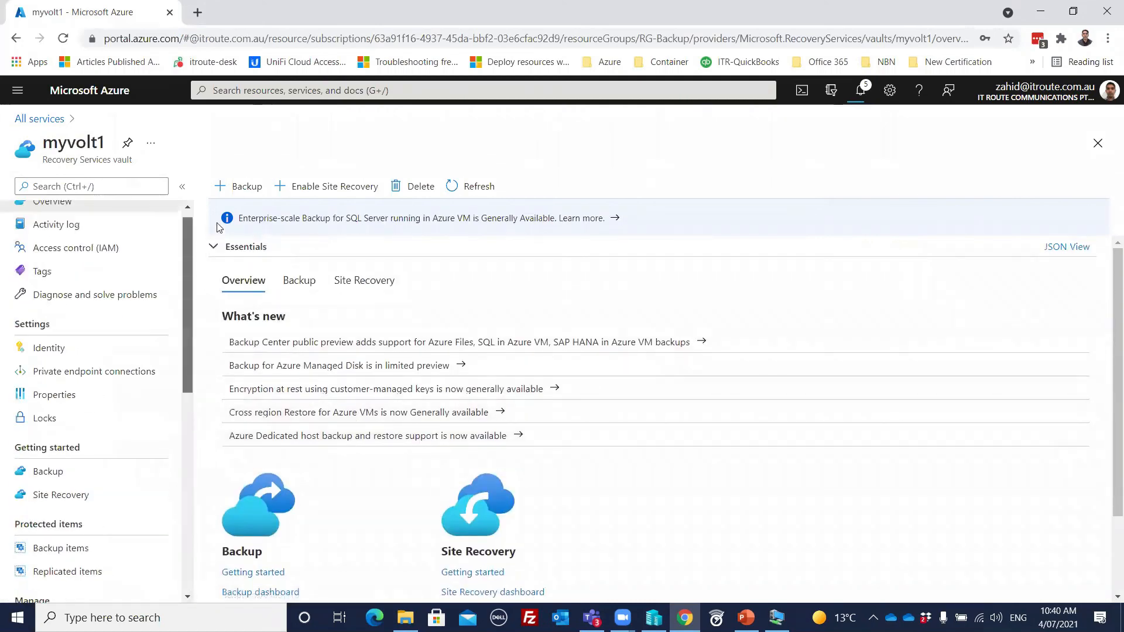
{"action": "scroll", "coordinate": [60, 233], "scroll_direction": "up", "scroll_amount": 1}
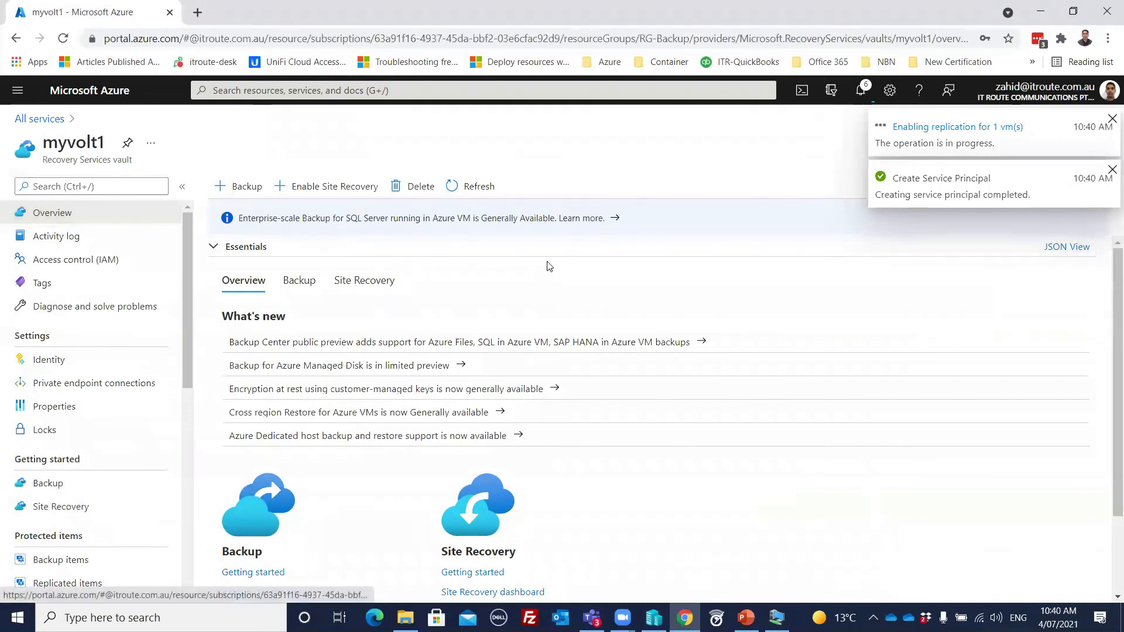